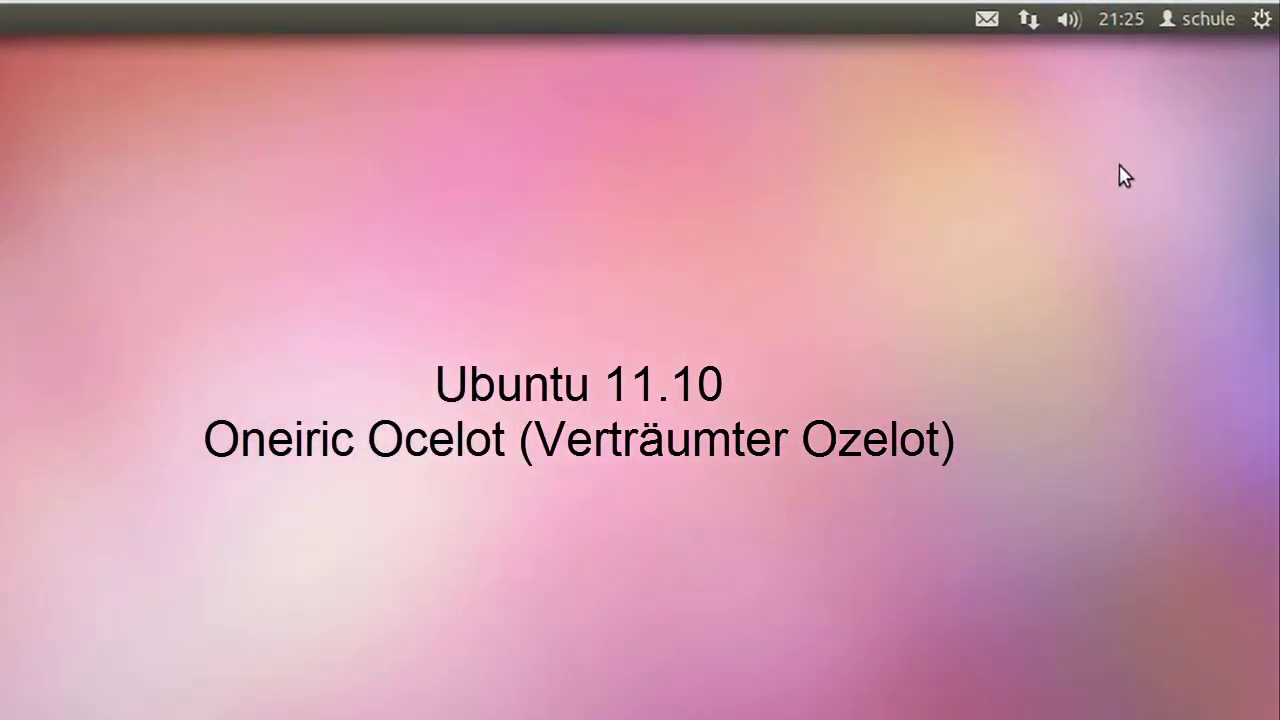
Step: Open the gear menu in the top panel, showing Systemeinstellungen, Abmelden and Herunterfahren
click(1264, 20)
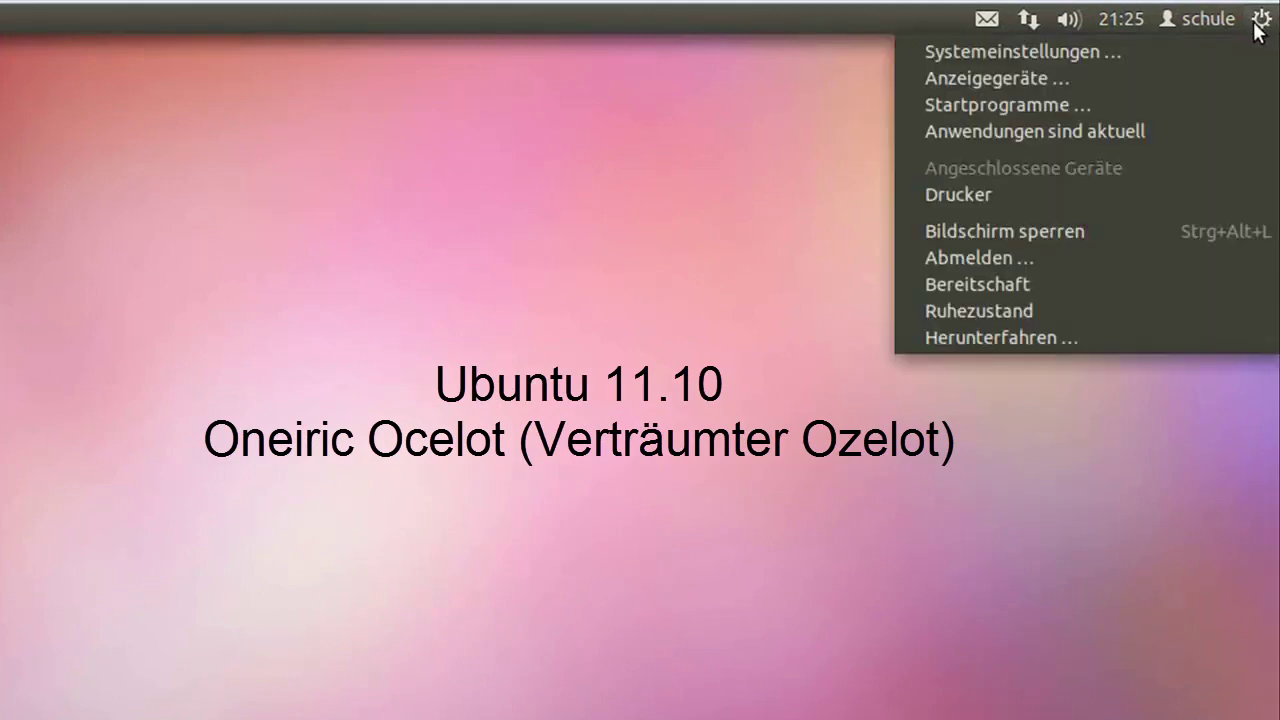
mouse_move(1198, 20)
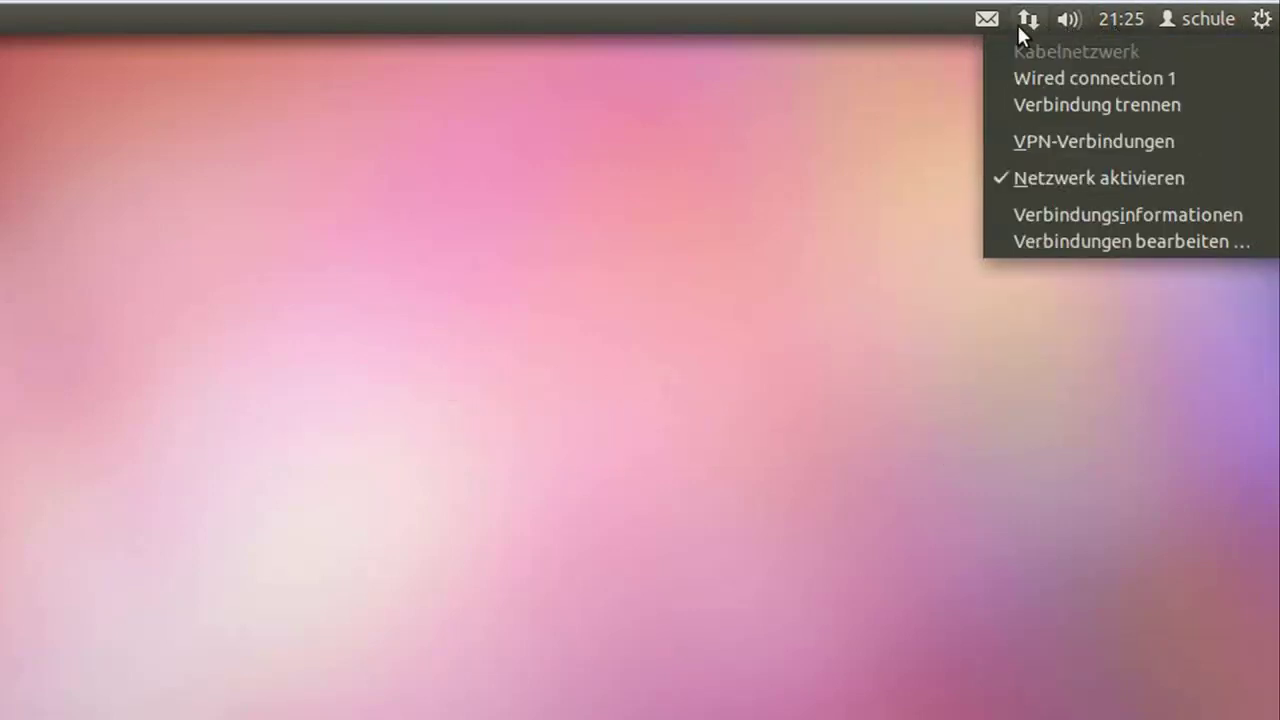
mouse_move(982, 28)
mouse_move(1262, 22)
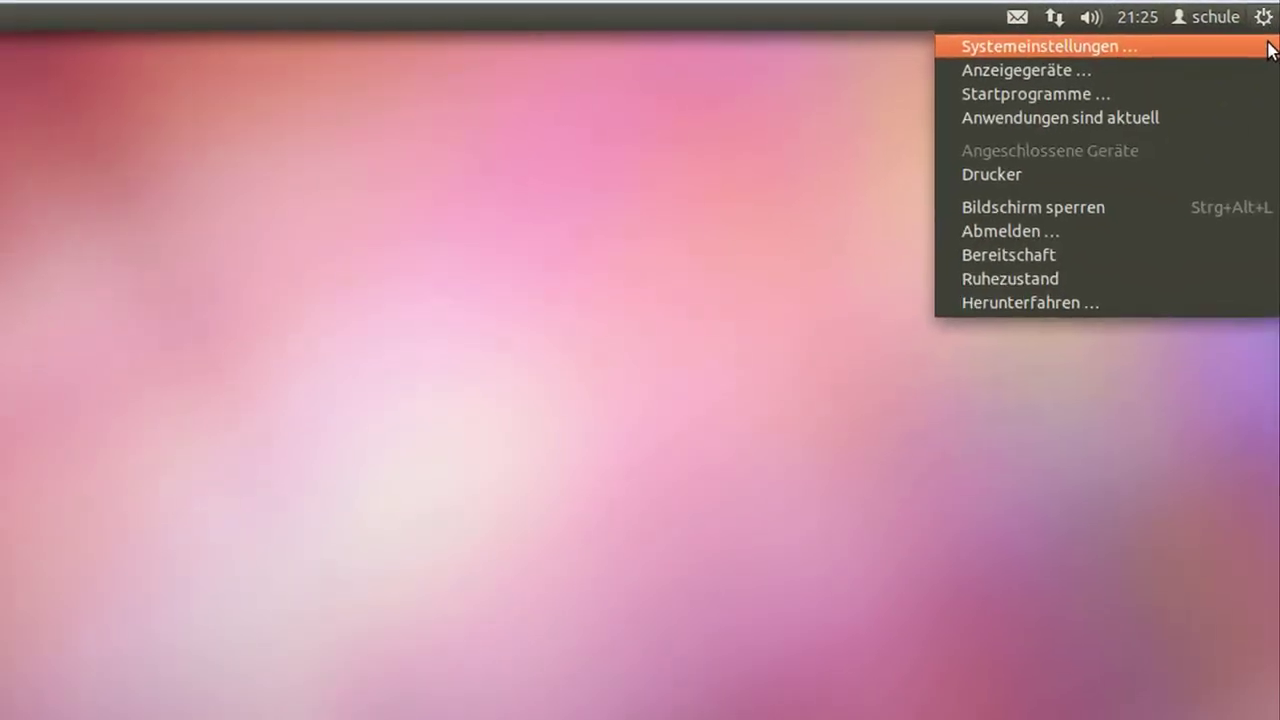
Step: Open Systemeinstellungen, confirm the Drucken panel lists no printers, then close it
click(1268, 53)
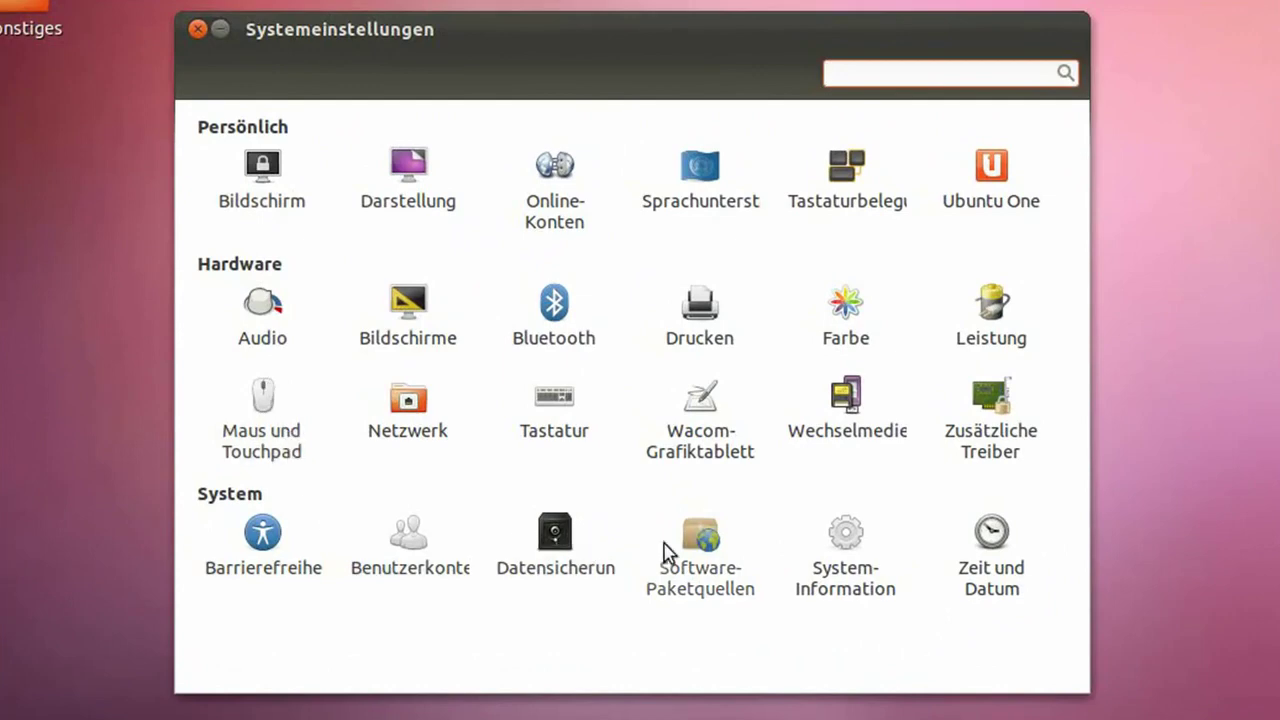
click(703, 318)
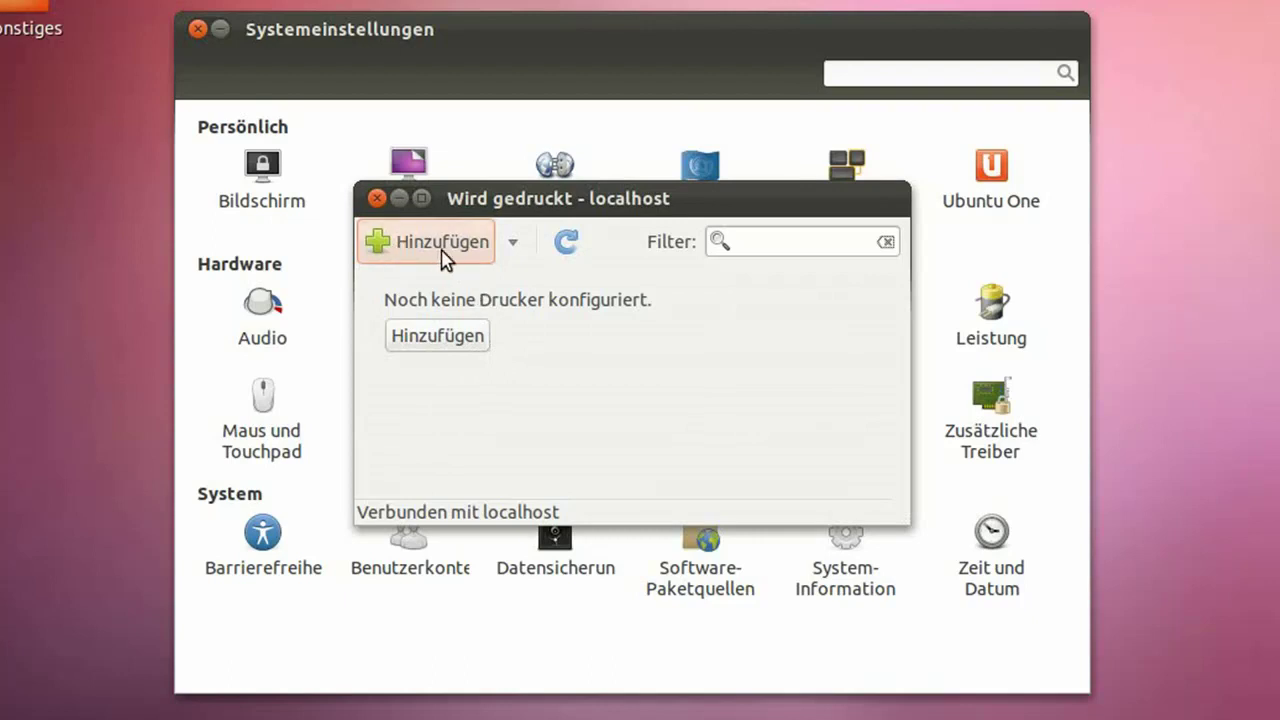
click(376, 198)
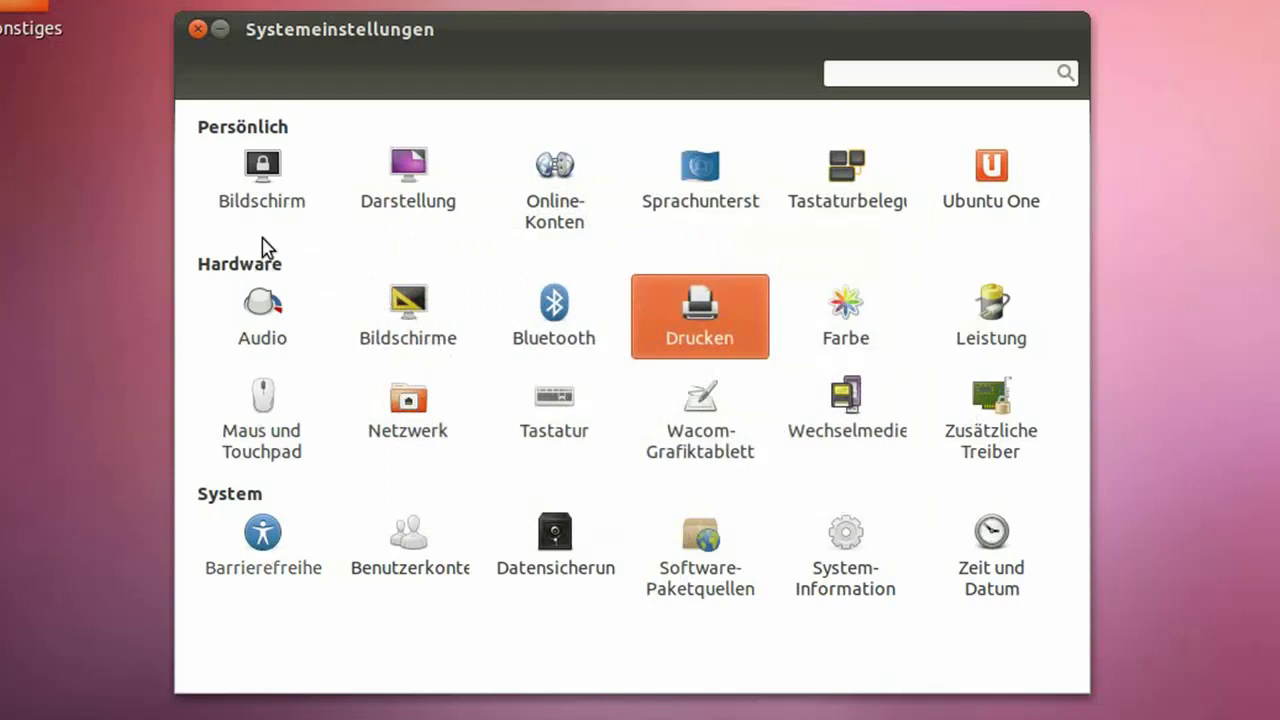
Step: View the Darstellung panel, return to Alle Einstellungen, and close Systemeinstellungen
click(391, 172)
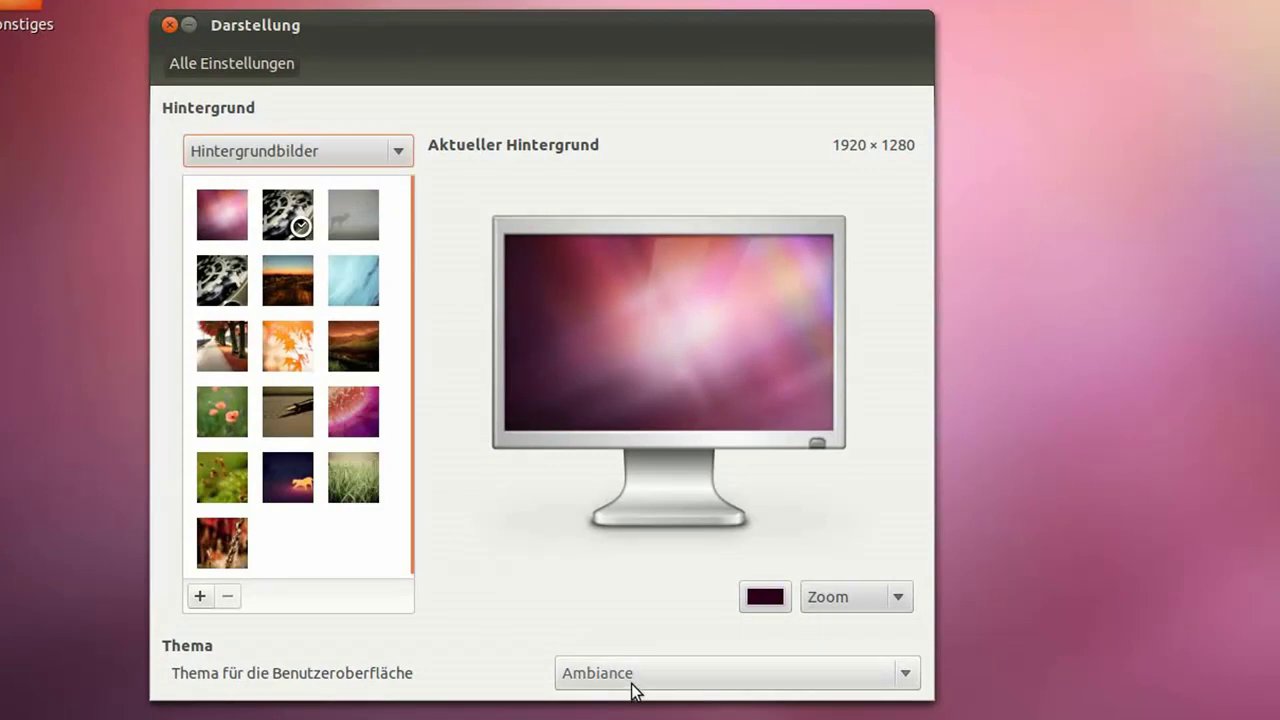
click(229, 61)
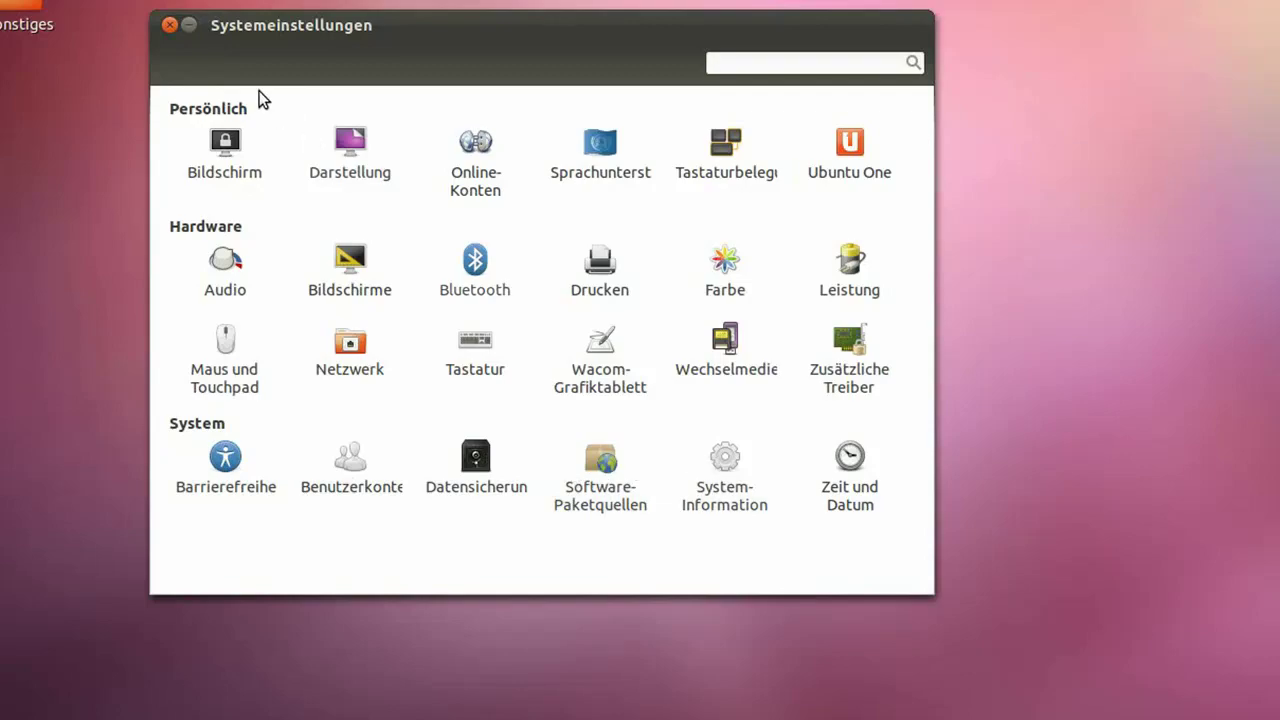
click(170, 26)
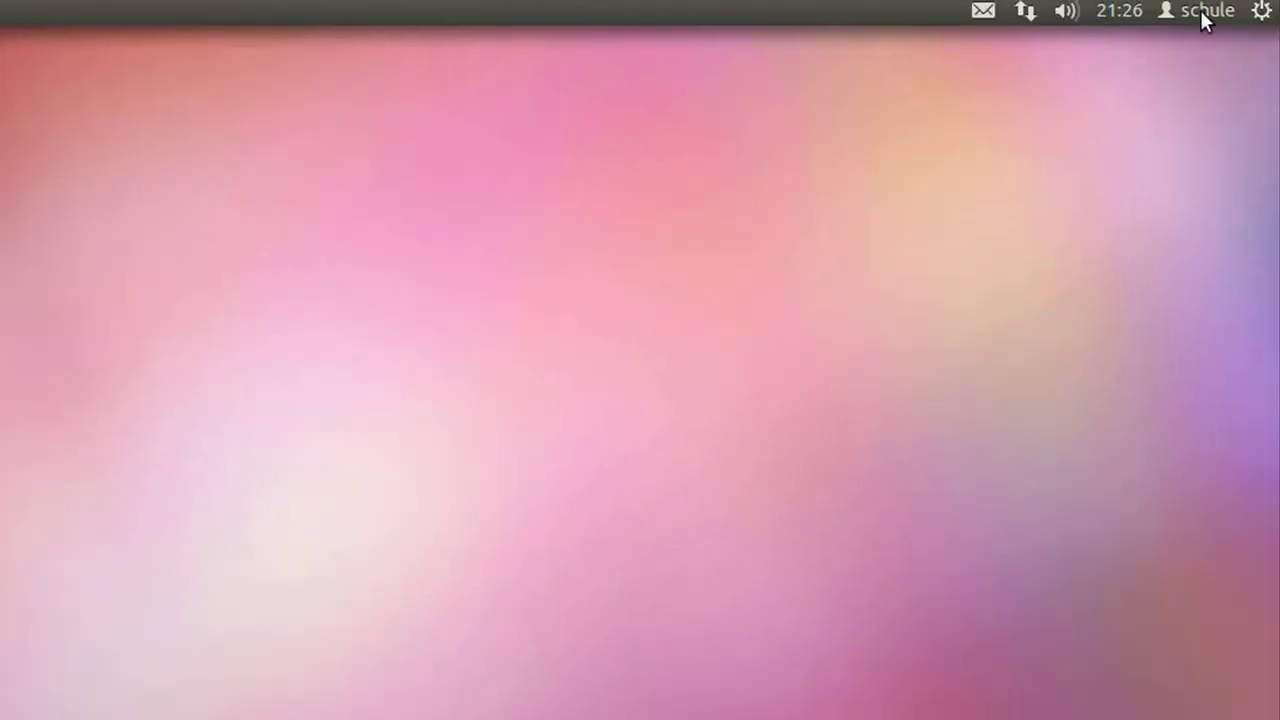
click(1258, 14)
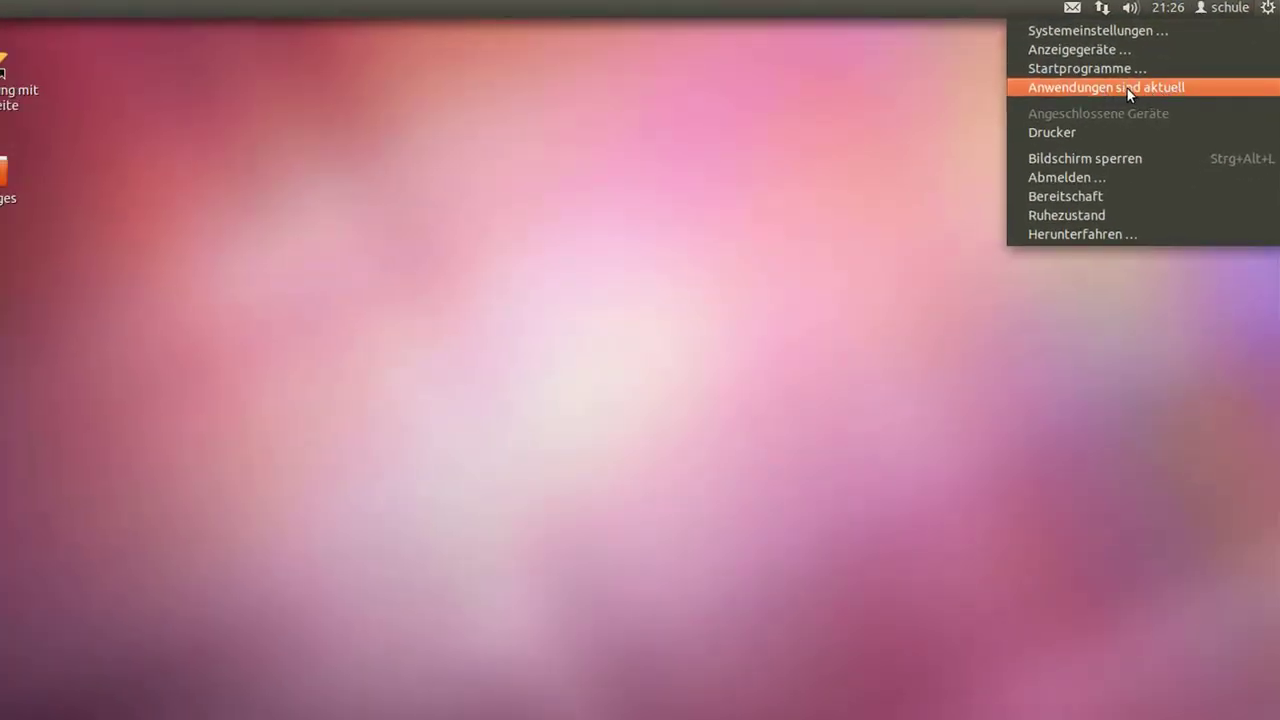
click(1127, 88)
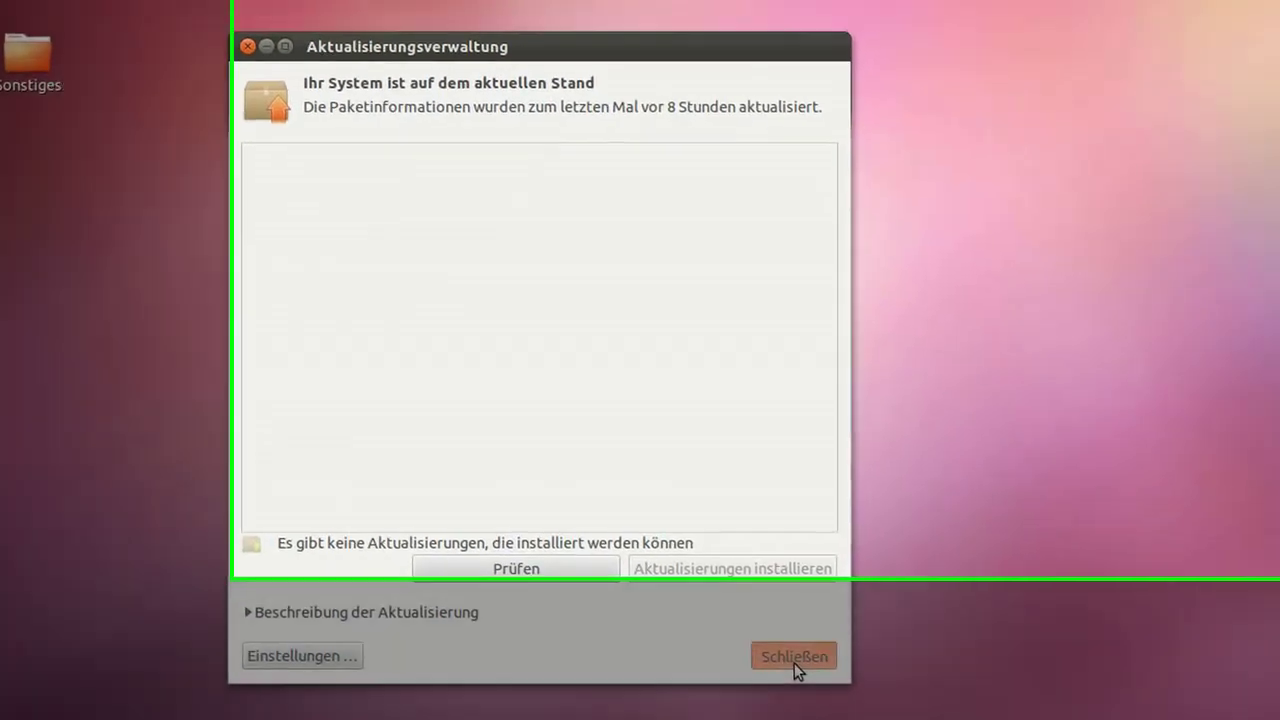
click(833, 636)
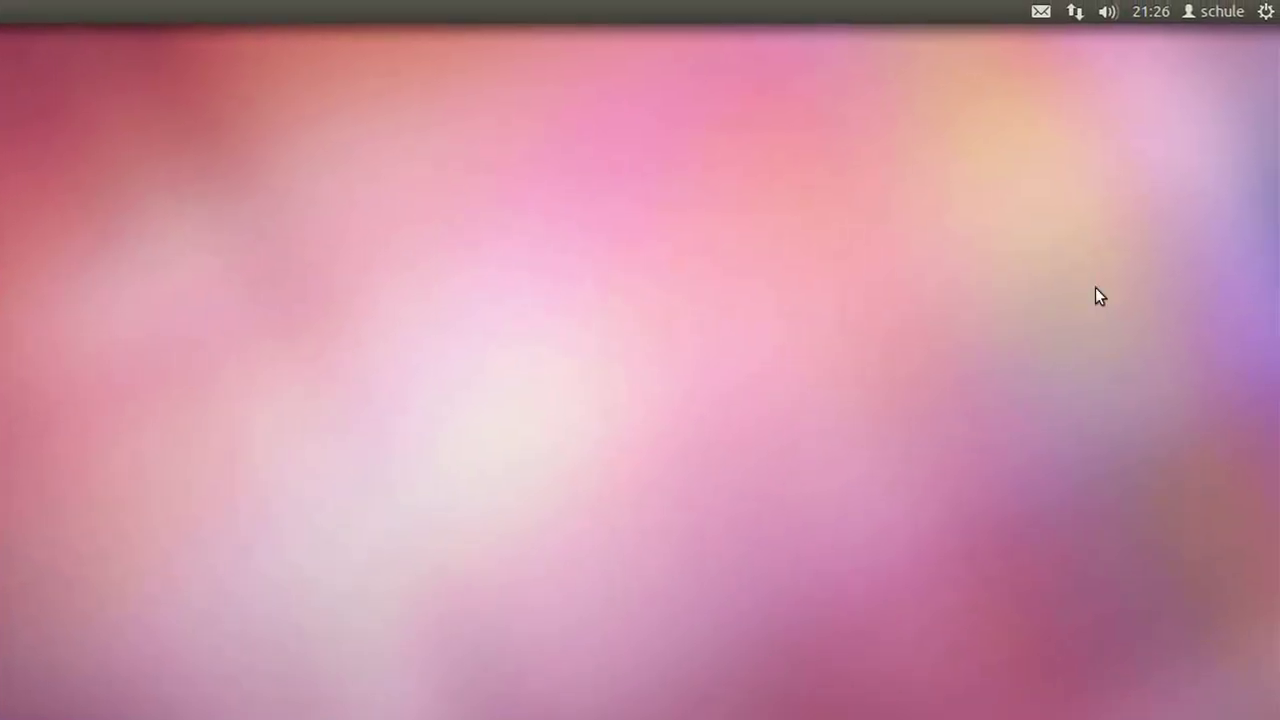
click(1267, 16)
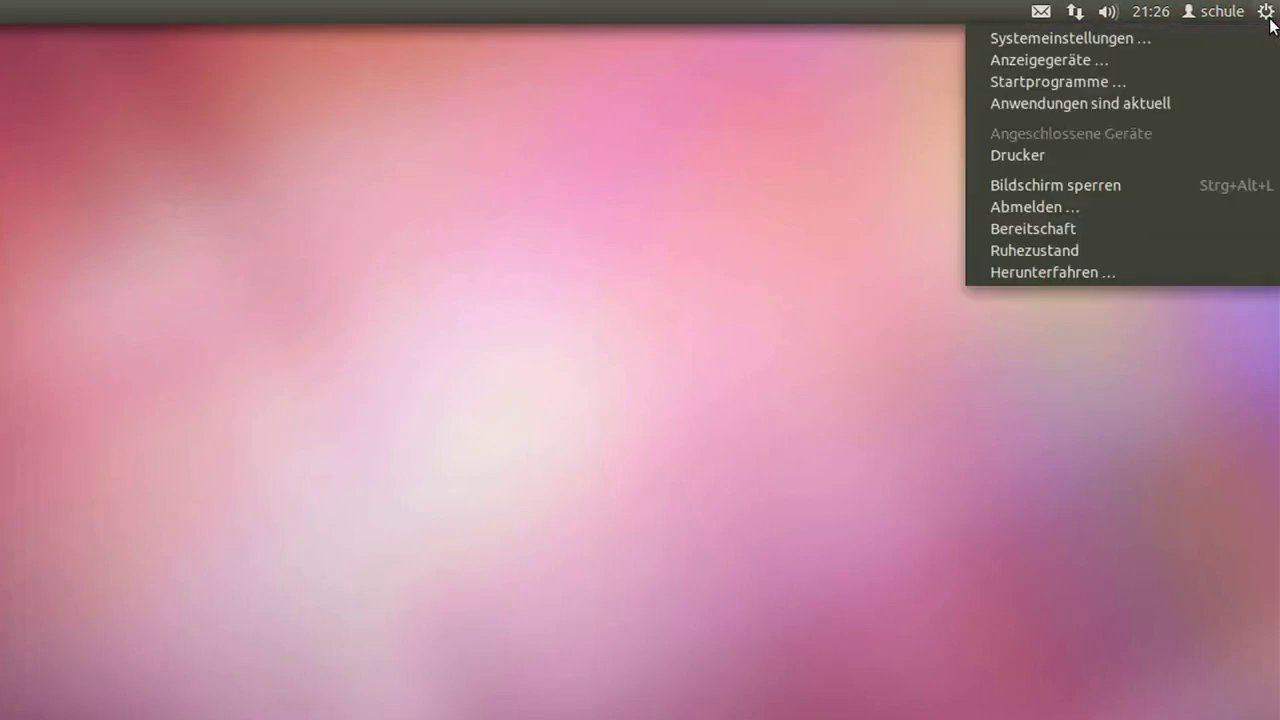
click(1144, 189)
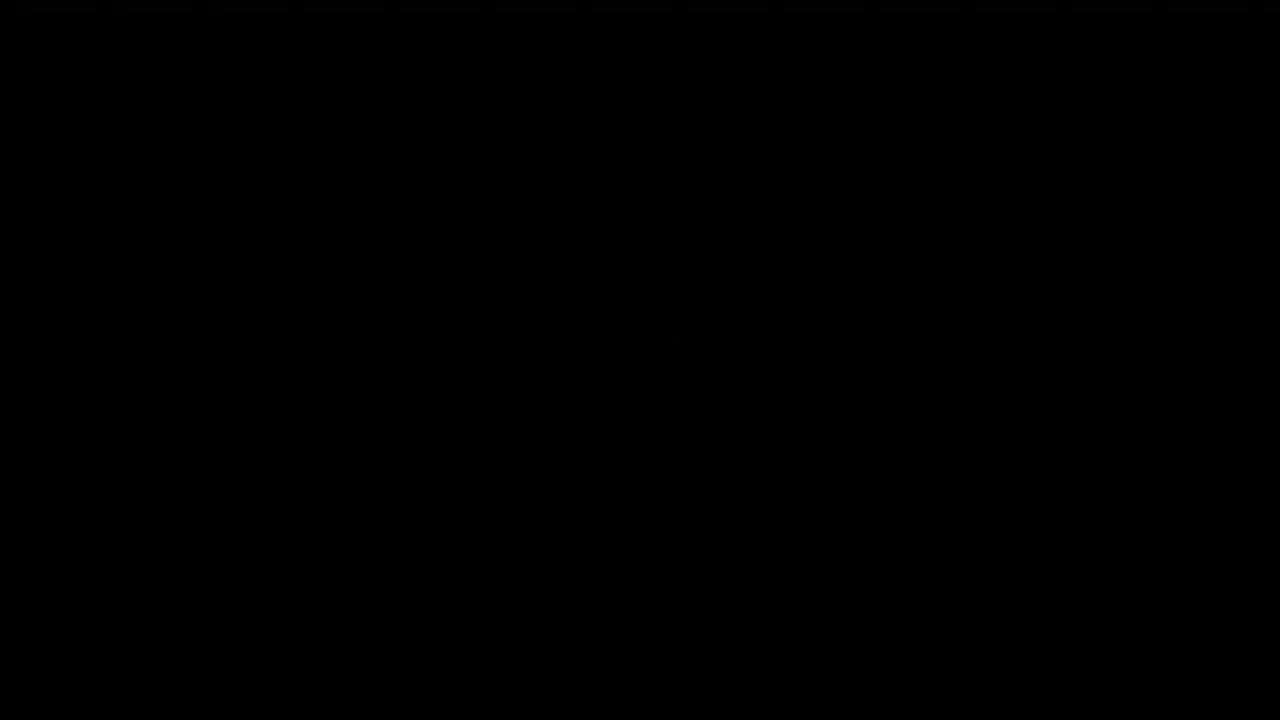
mouse_move(340, 194)
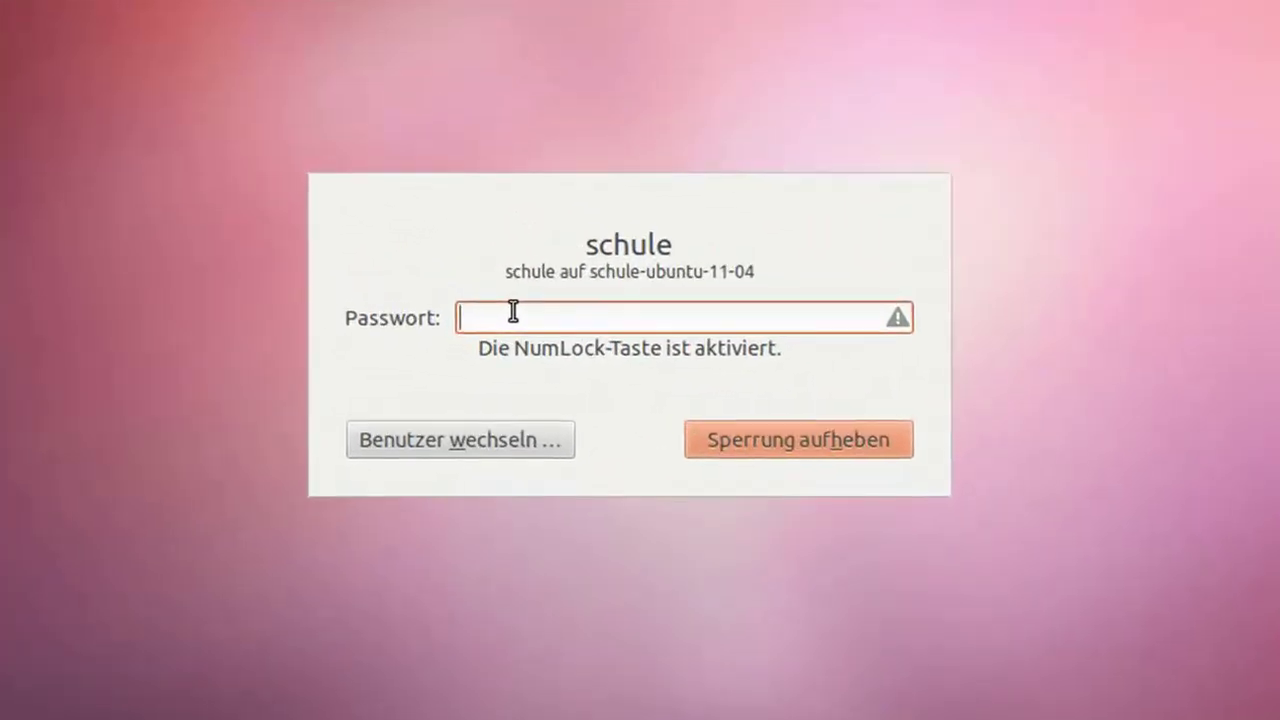
text(******)
click(739, 431)
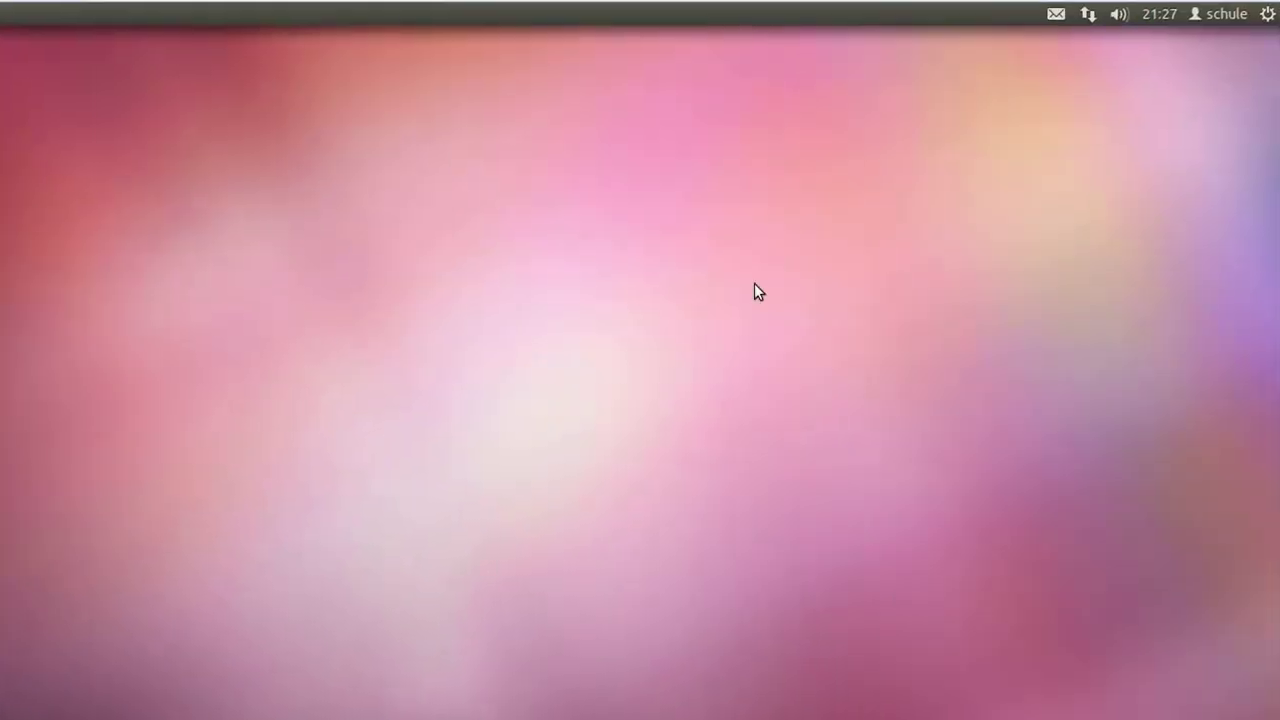
Step: Cancel the Herunterfahren confirmation from the gear menu, then open the user menu
click(1265, 16)
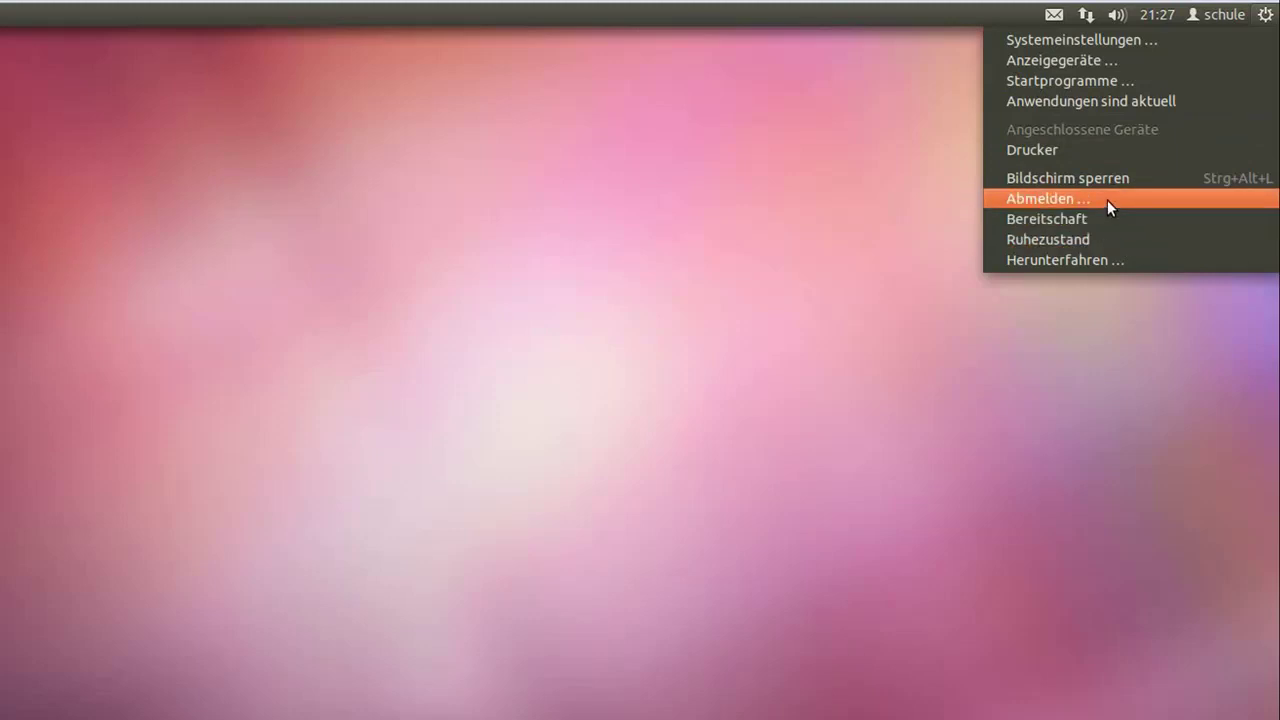
click(1084, 262)
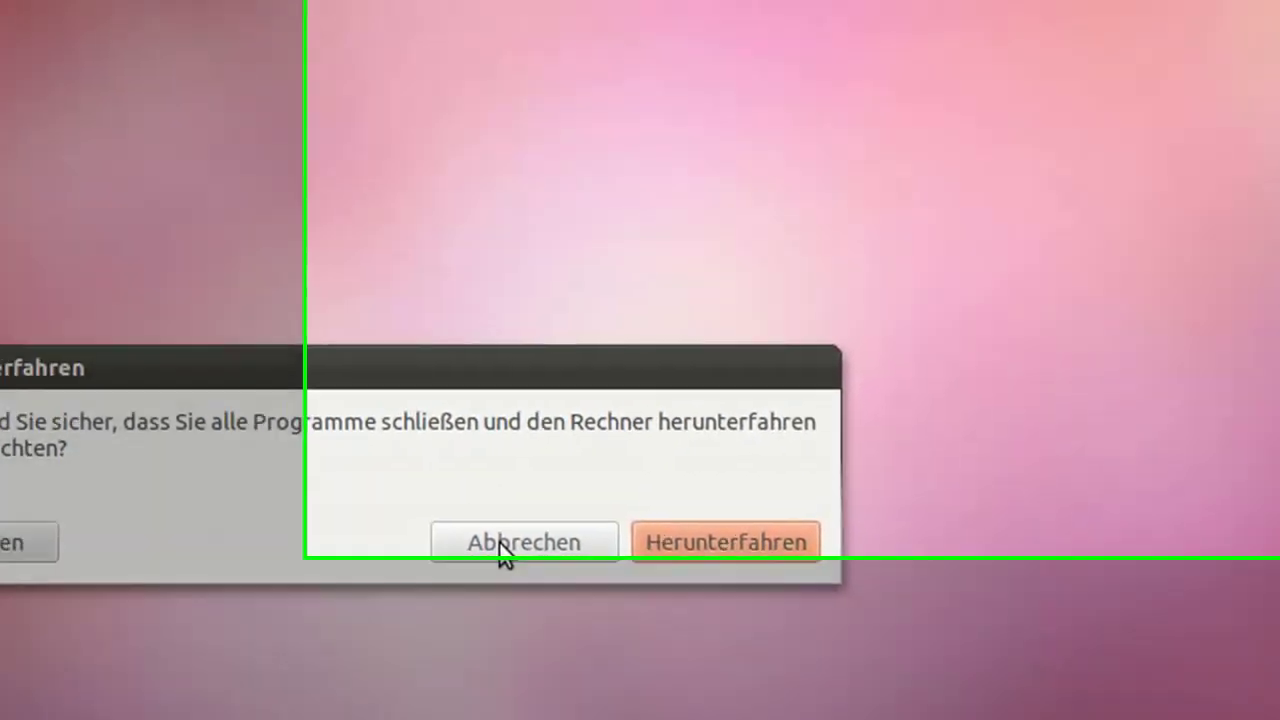
click(835, 373)
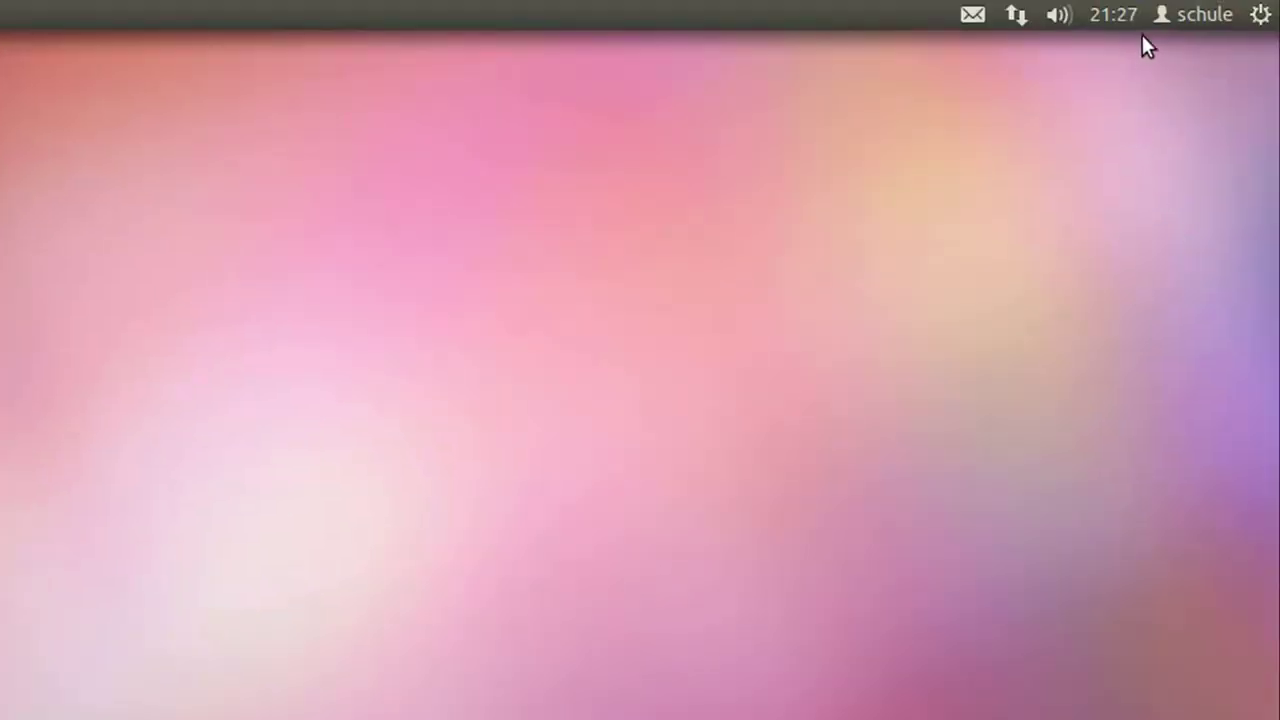
click(1180, 14)
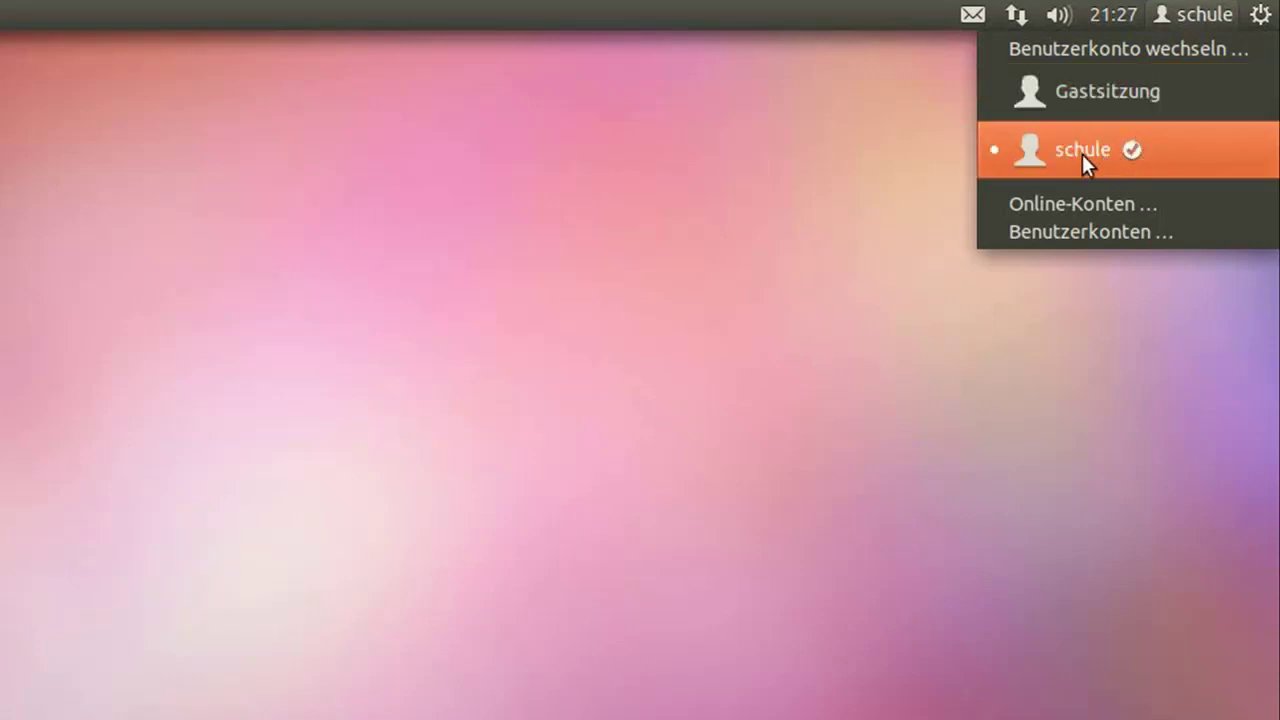
Step: Unlock Benutzerkonten with the administrator password, review the automatic login setting, then close it
click(1103, 233)
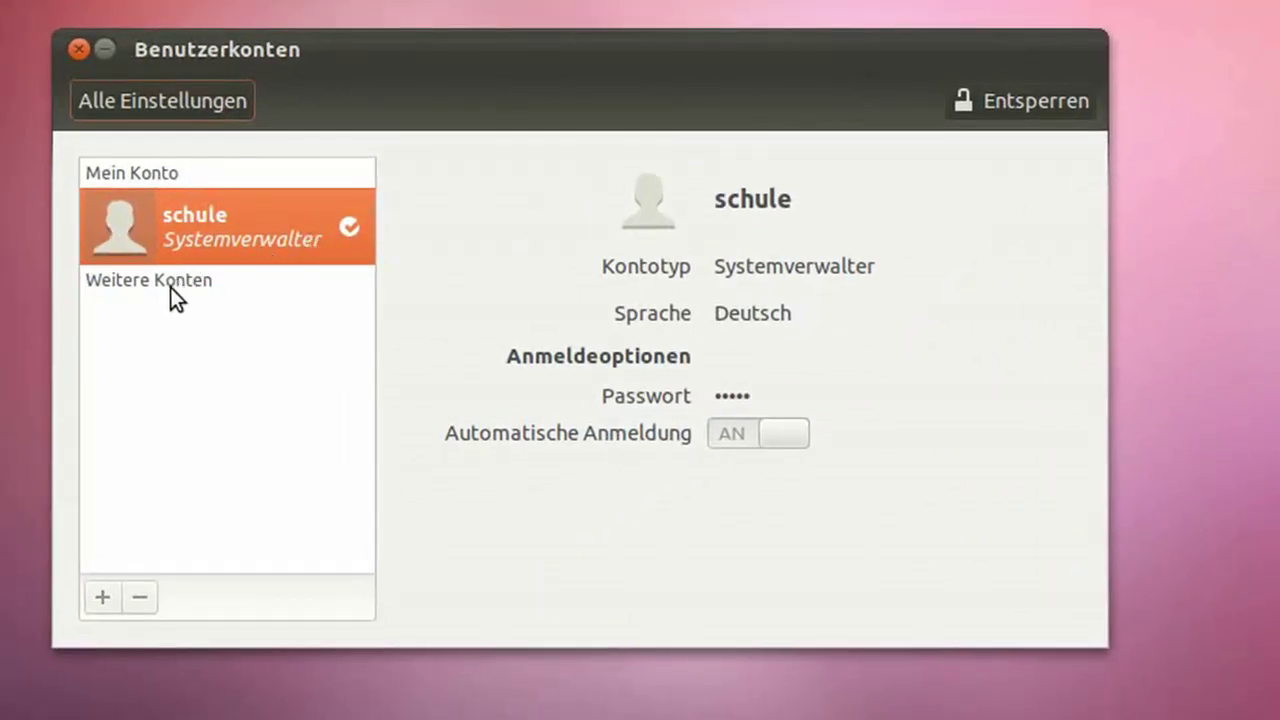
click(1033, 106)
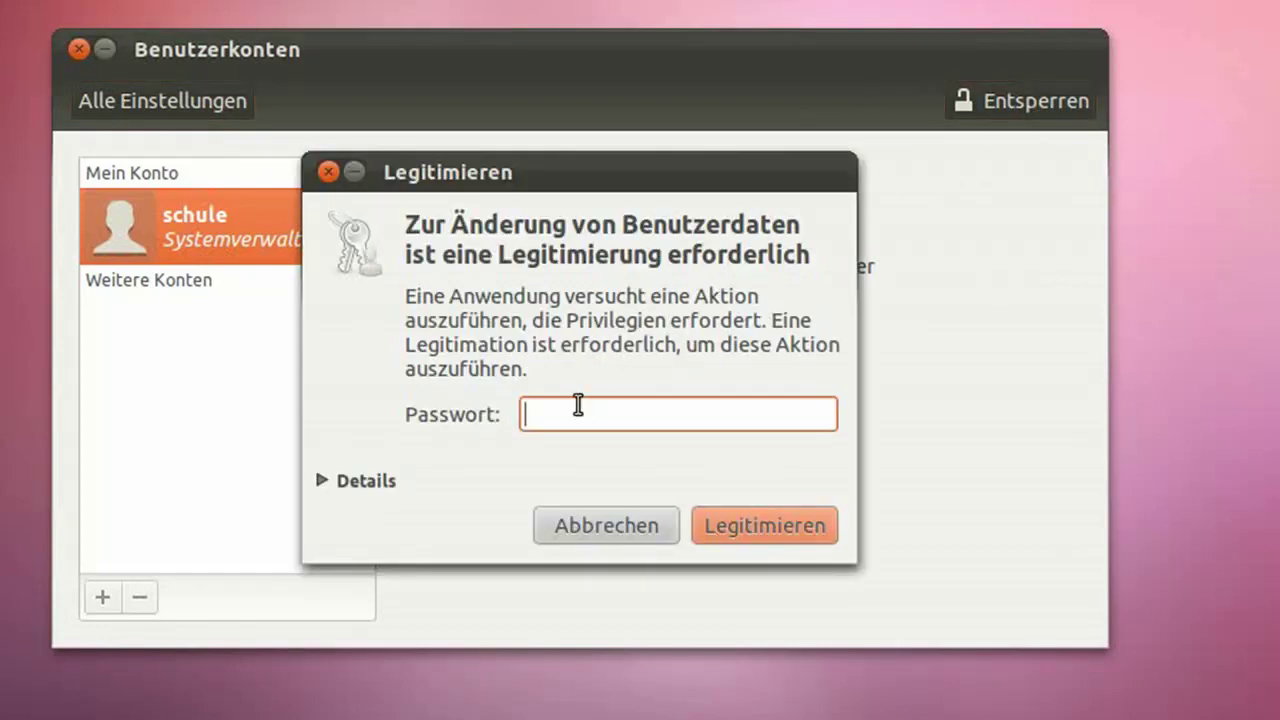
text(••••••)
click(730, 537)
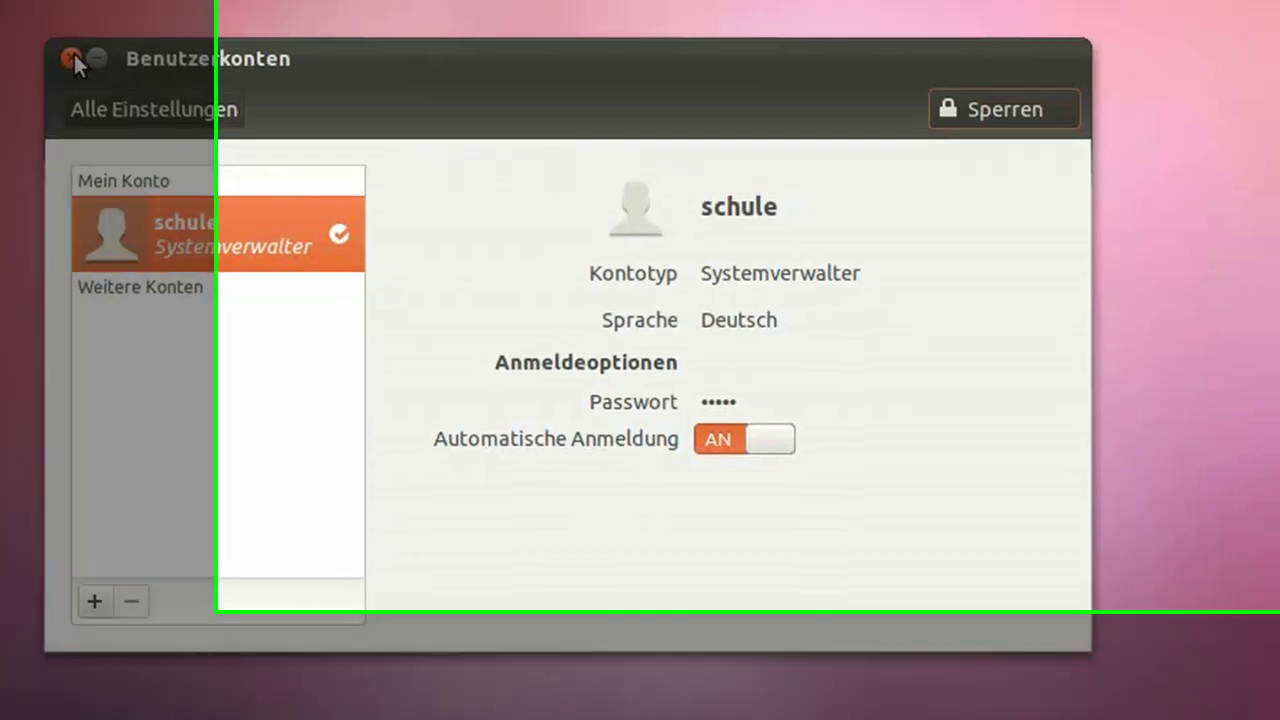
click(78, 47)
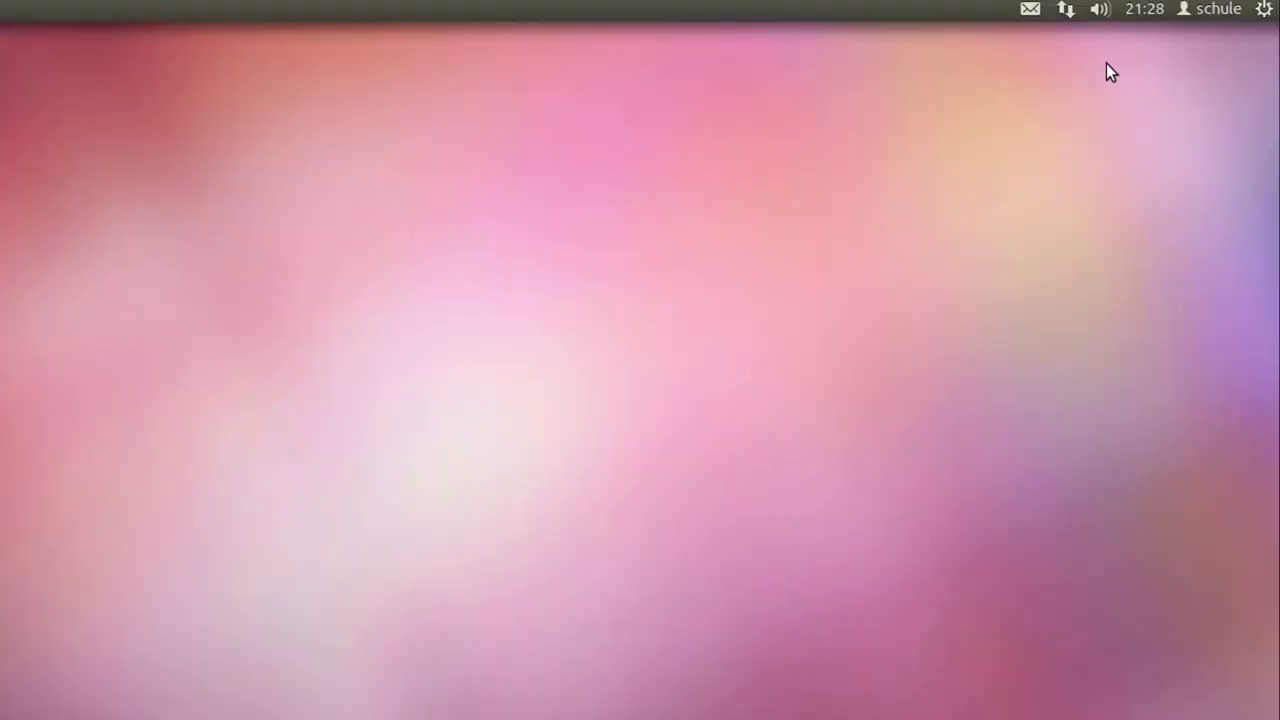
click(1152, 10)
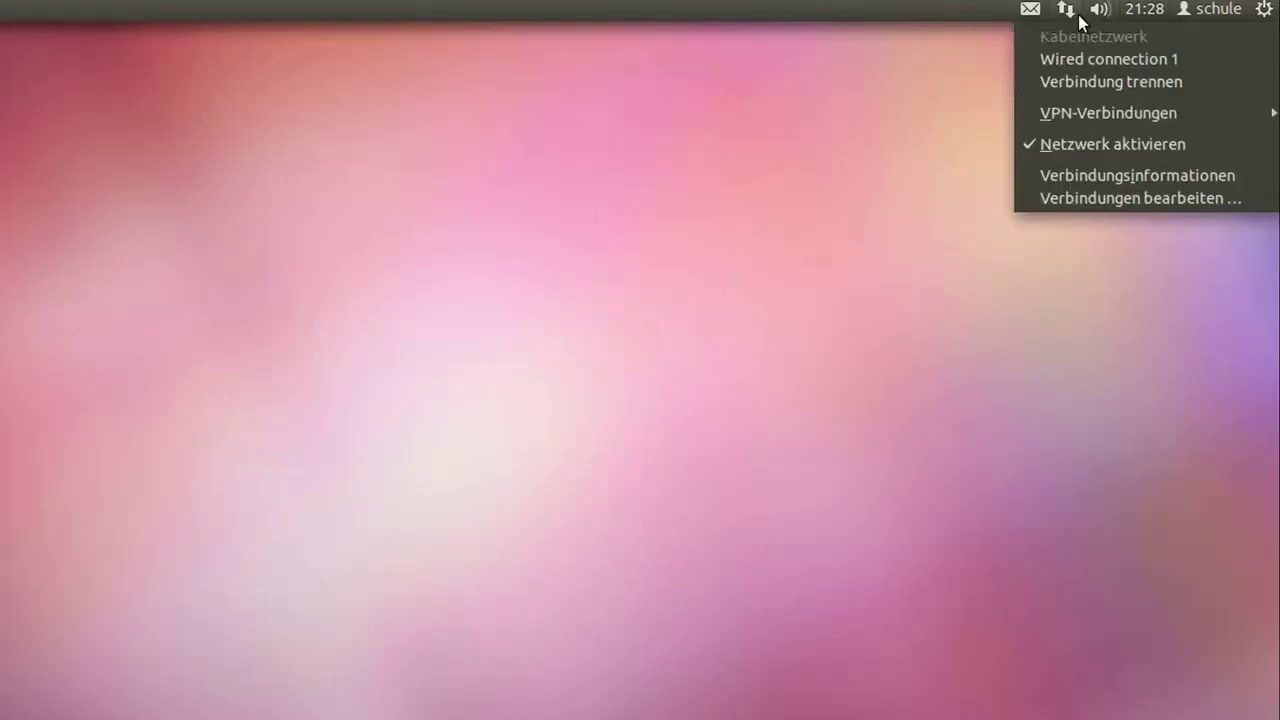
mouse_move(1102, 16)
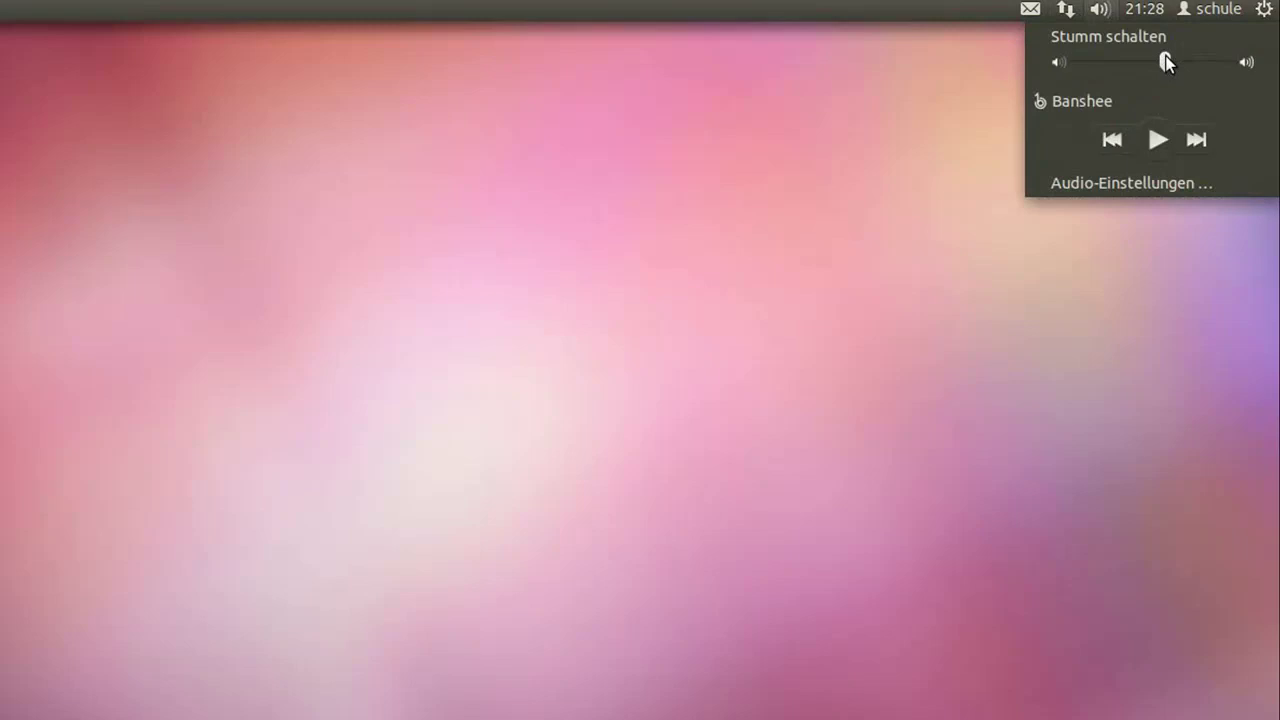
mouse_move(1039, 14)
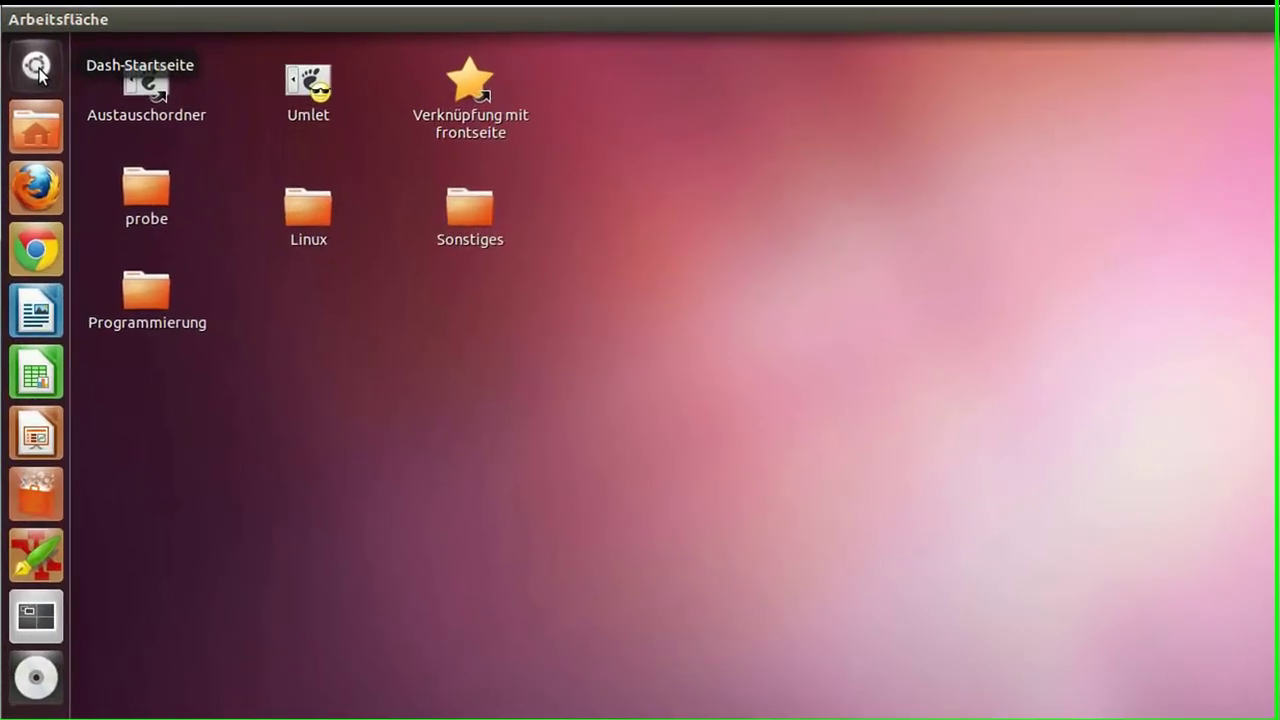
Step: Browse the Dash's applications, files and folders, music and home lenses, then close it
click(27, 49)
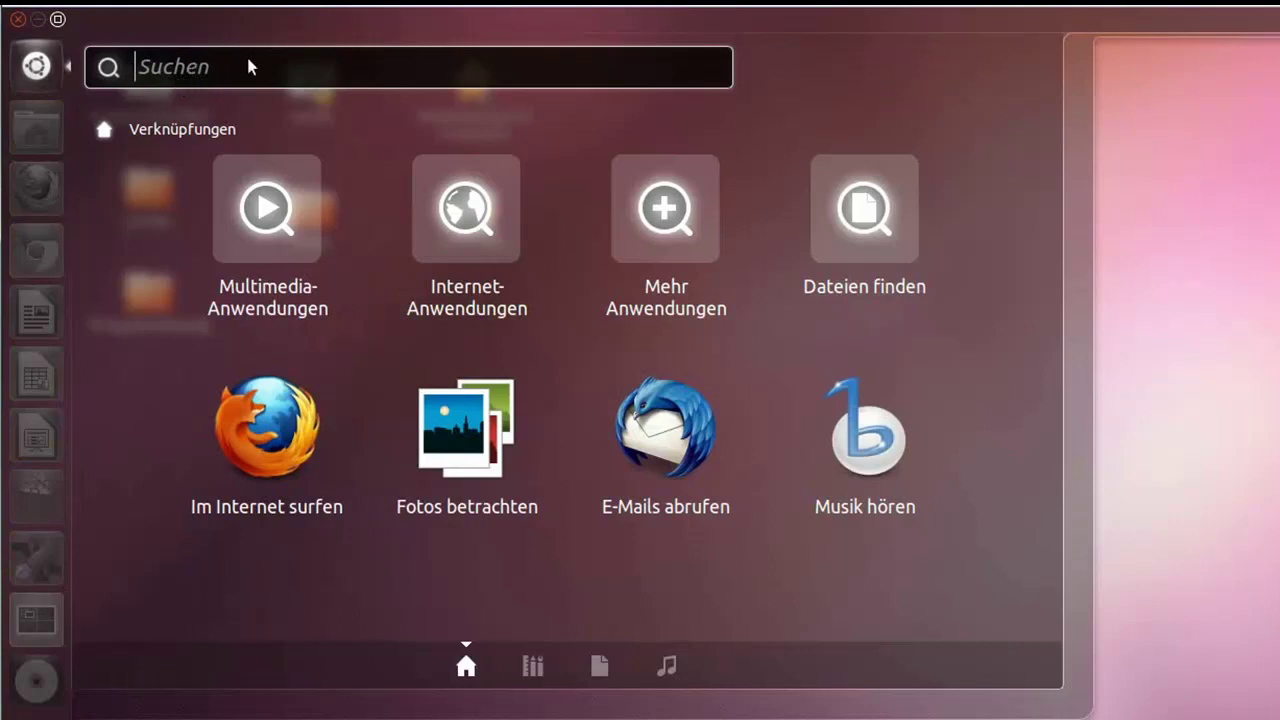
click(535, 672)
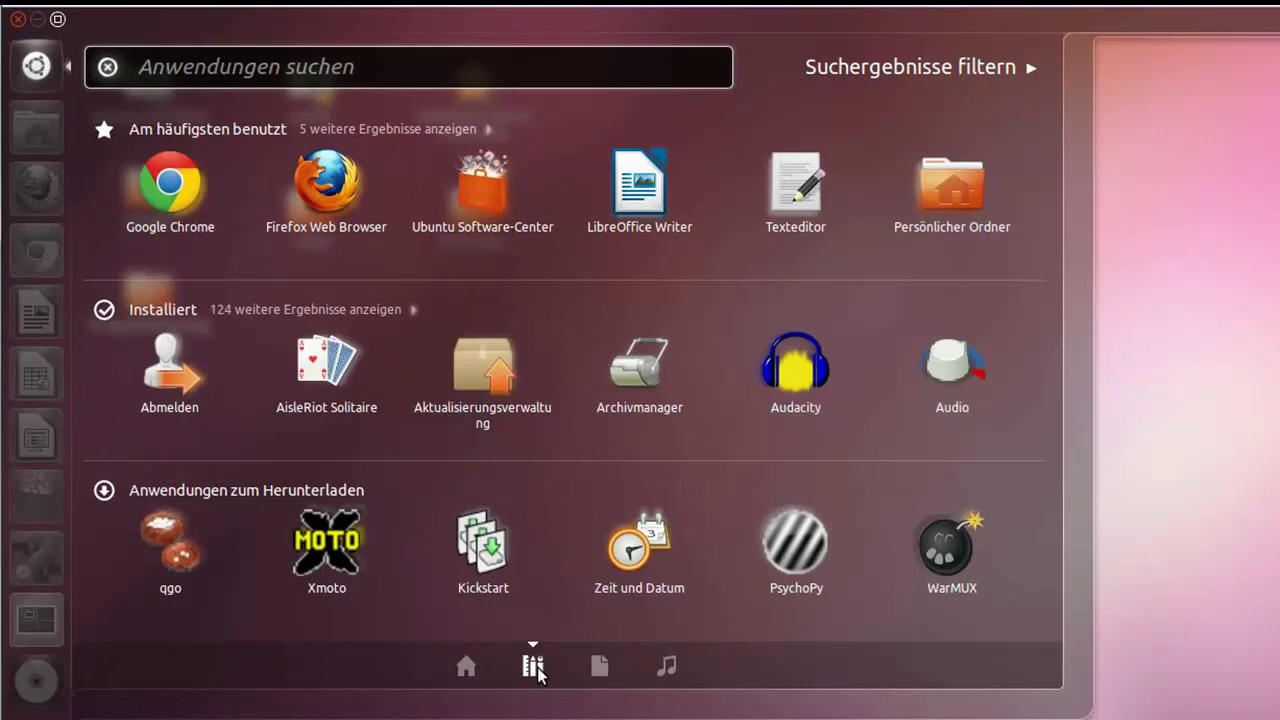
click(600, 668)
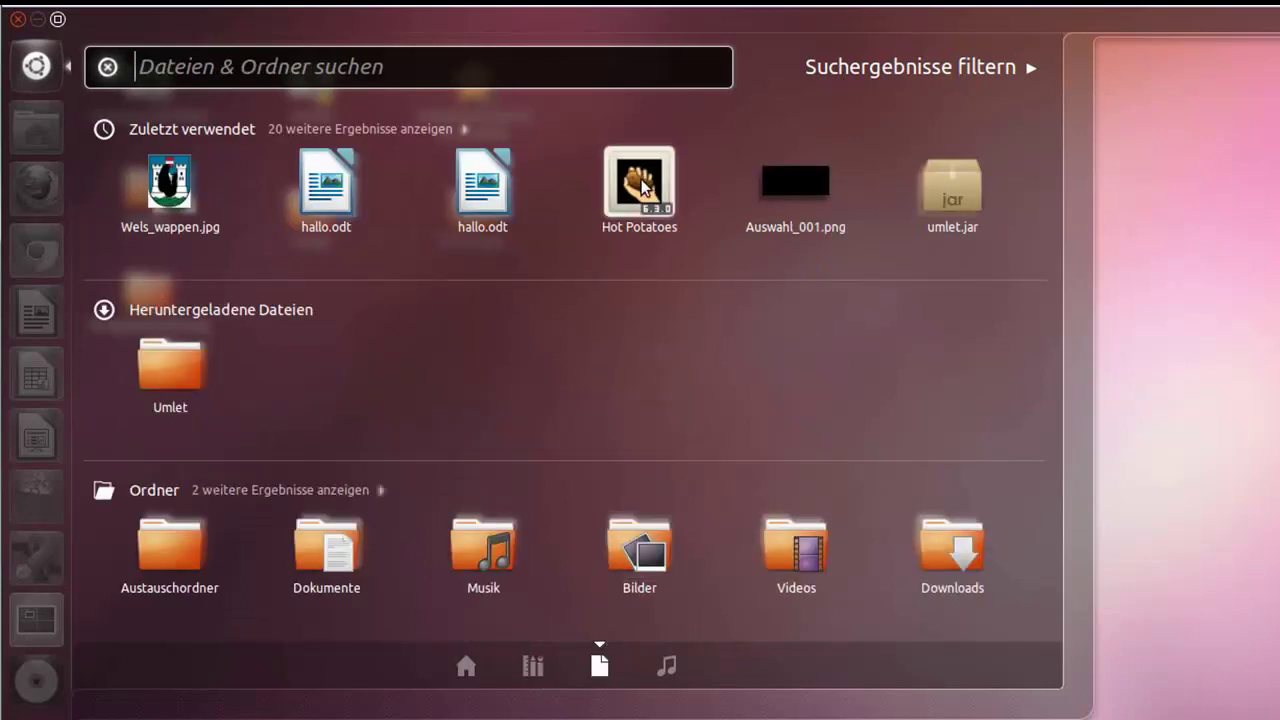
click(667, 668)
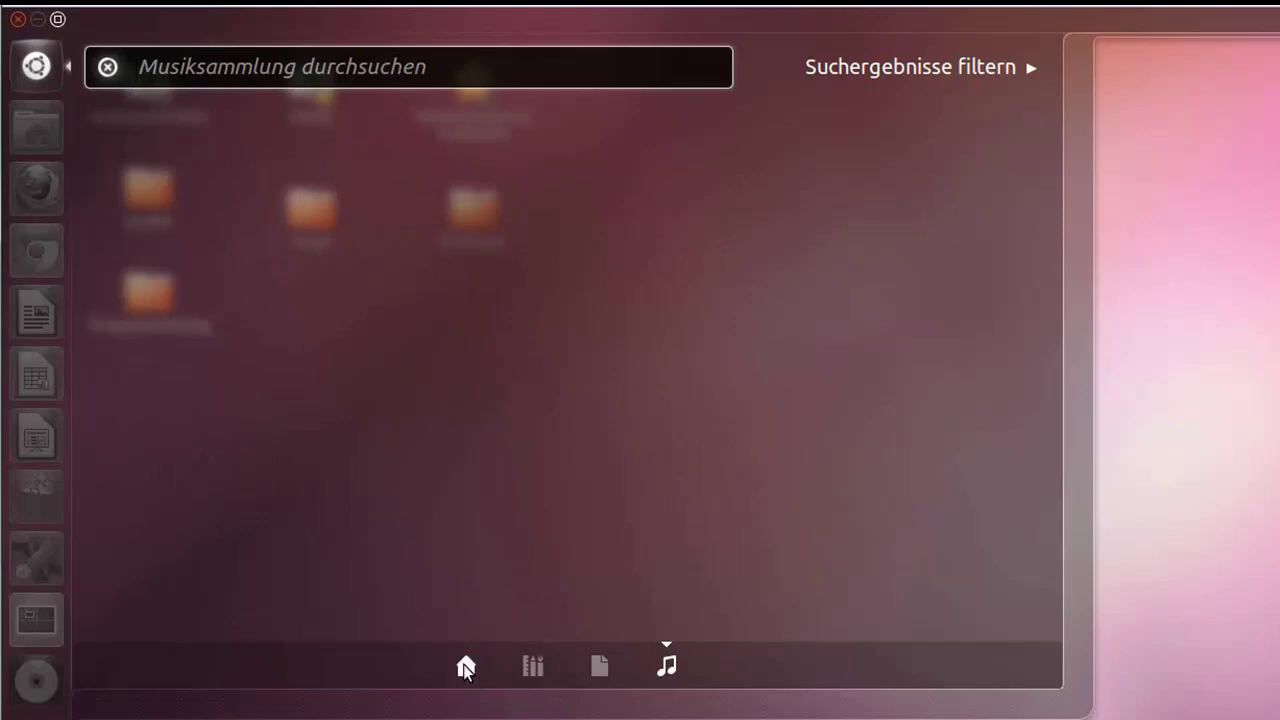
click(465, 666)
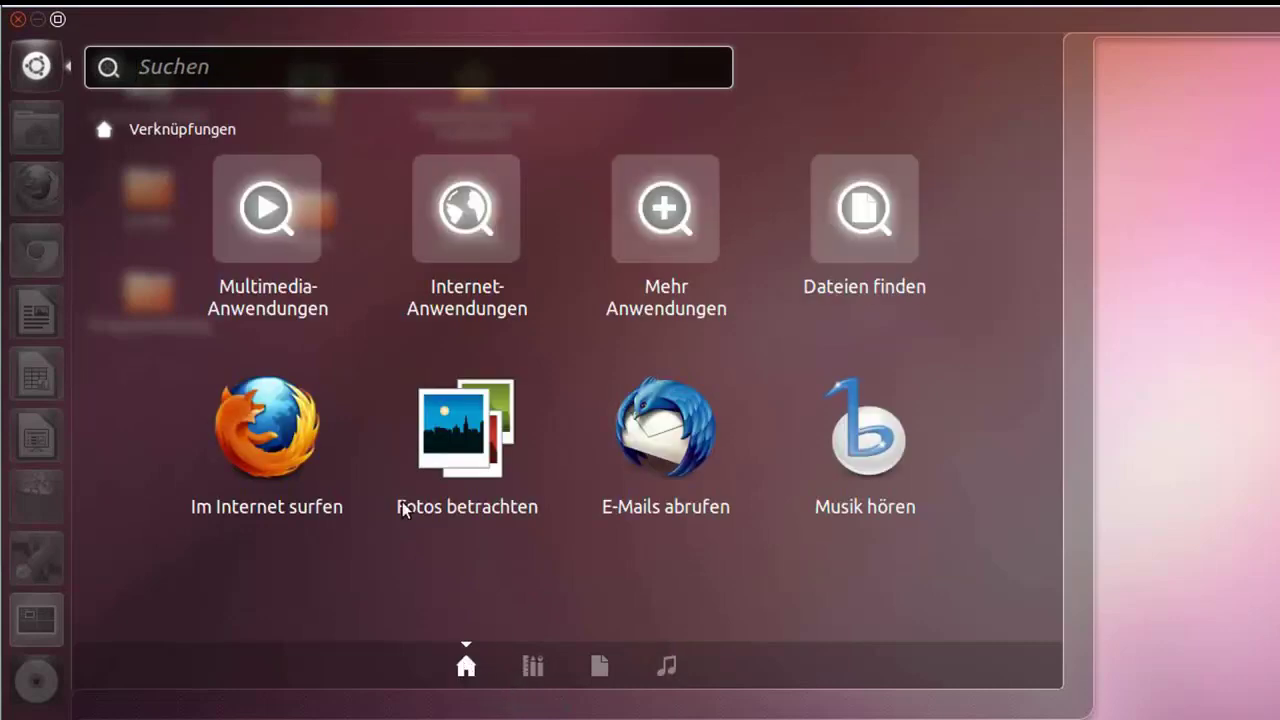
click(34, 66)
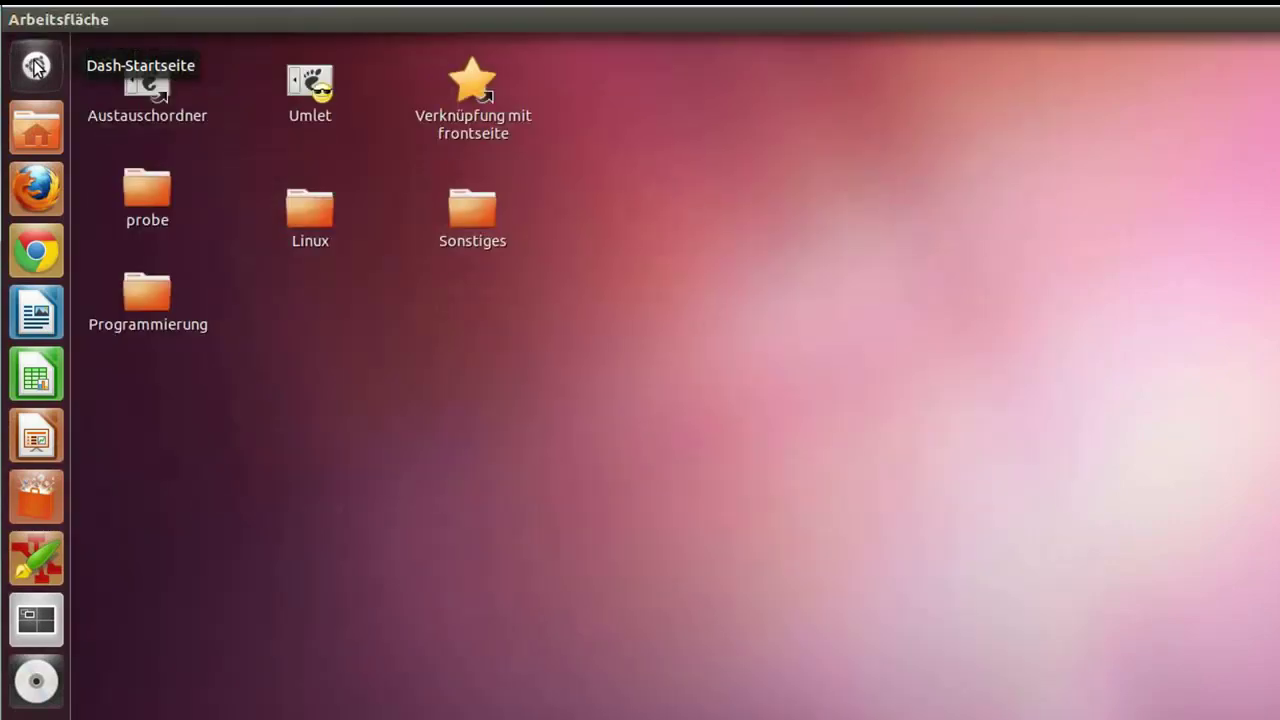
Step: Search the Dash for 'gimp' and launch GIMP Bildbearbeitung from the results
click(34, 66)
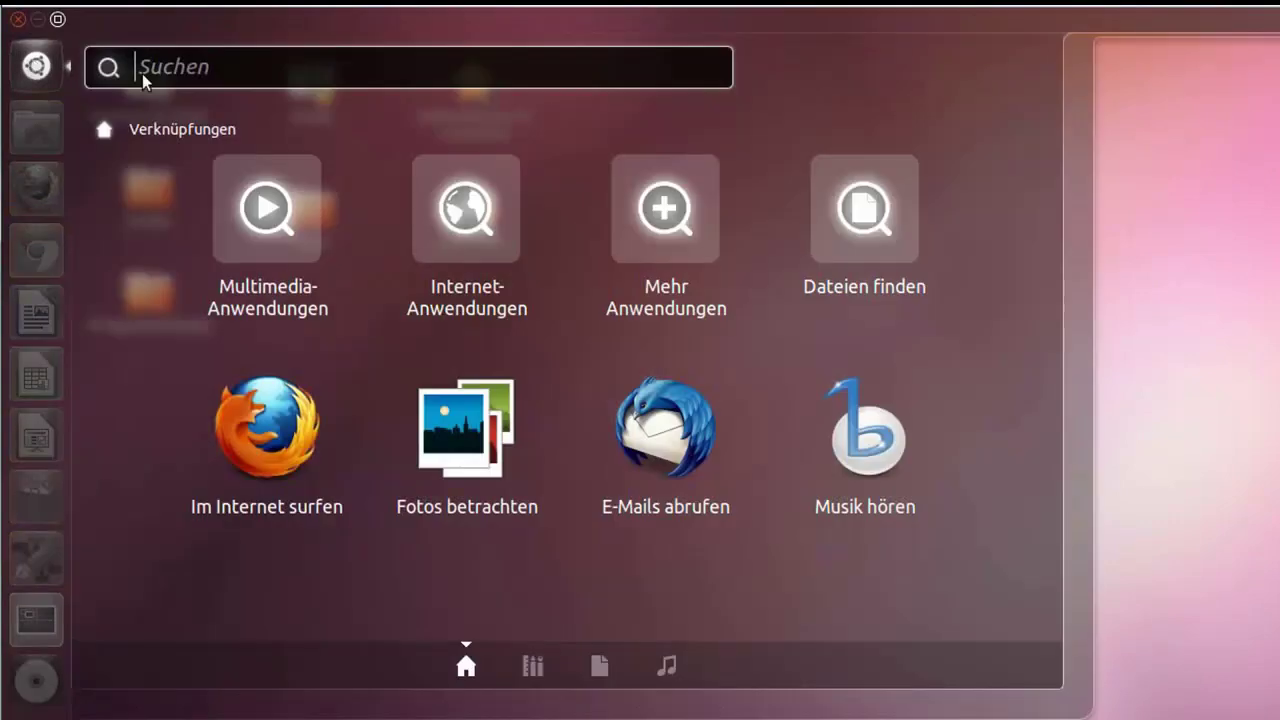
text(gimp)
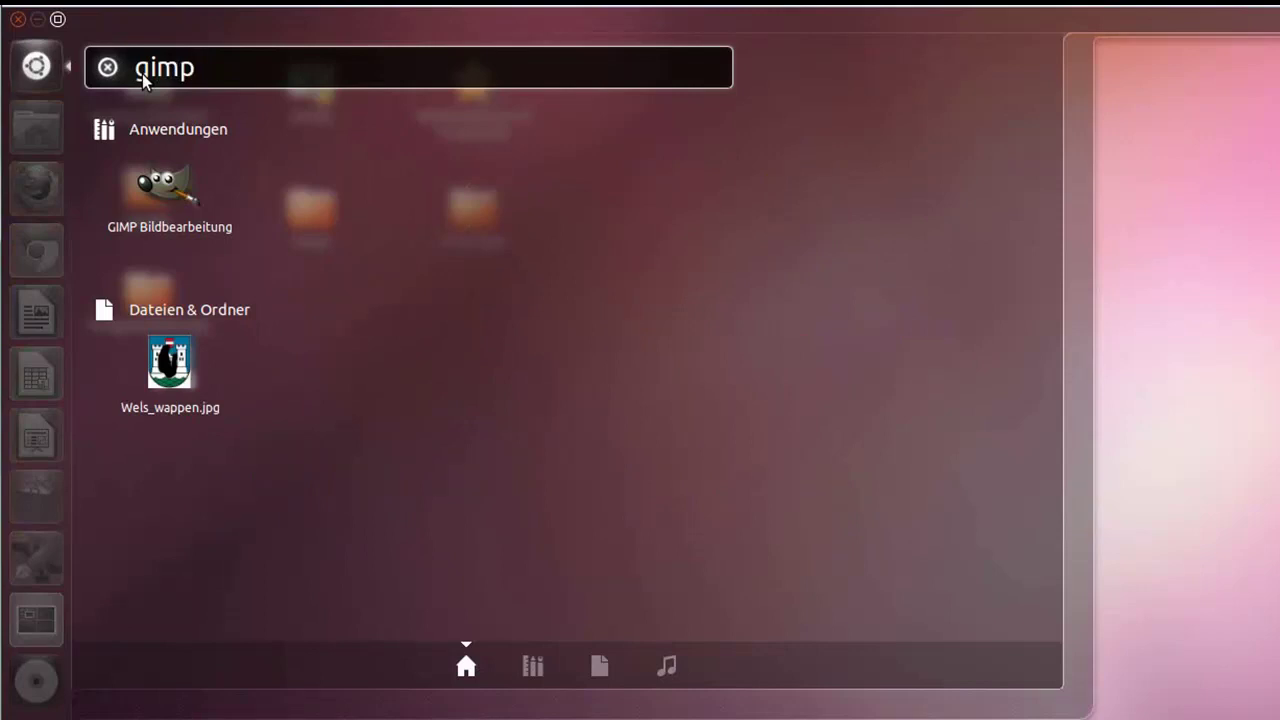
key(Down)
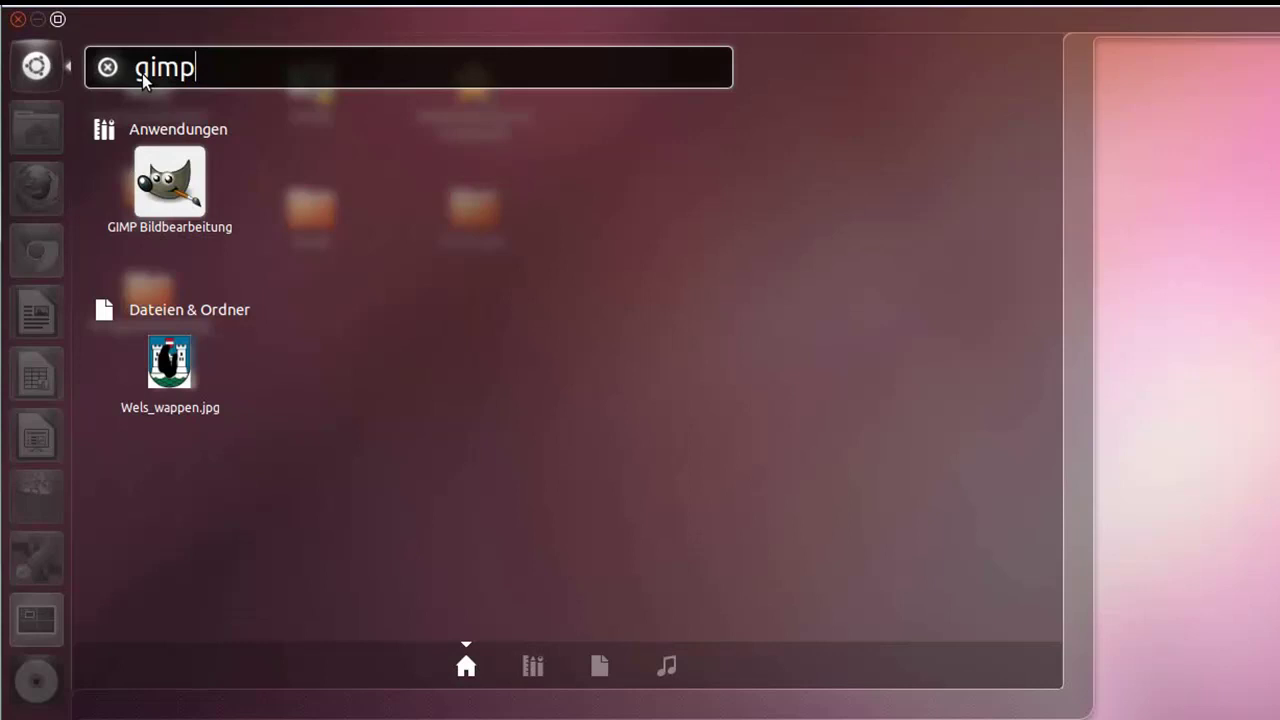
click(170, 185)
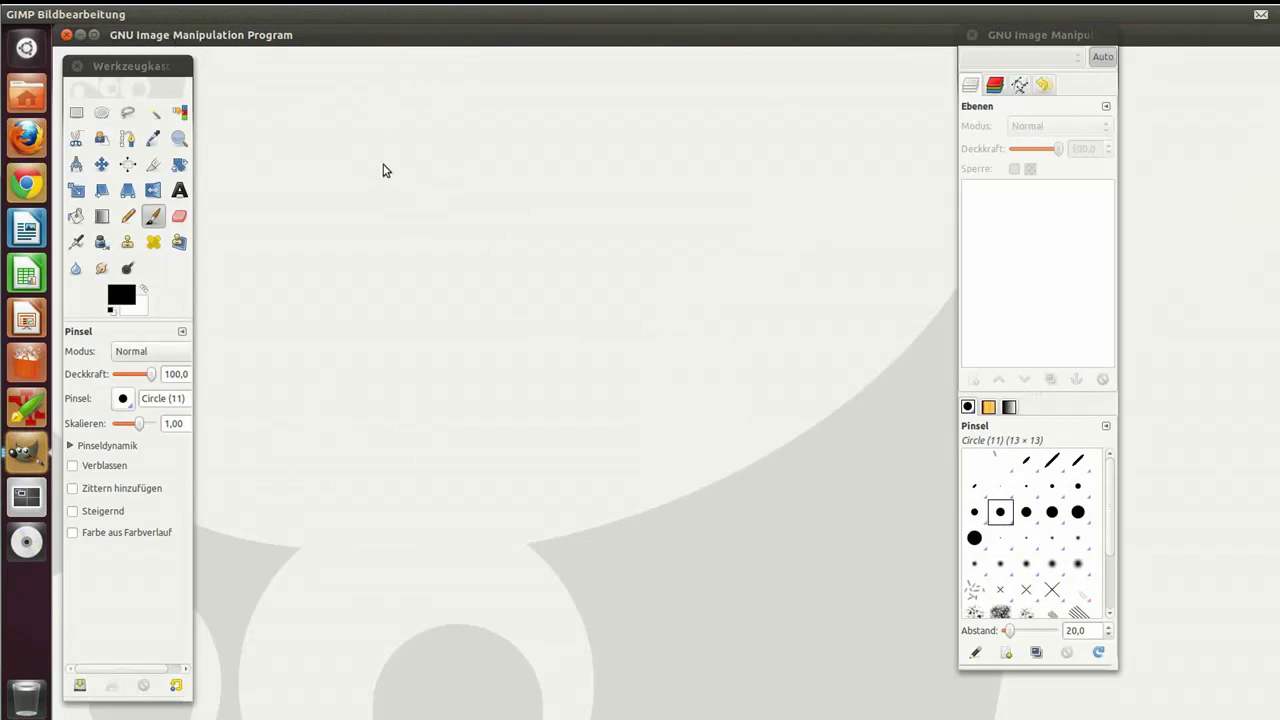
mouse_move(338, 18)
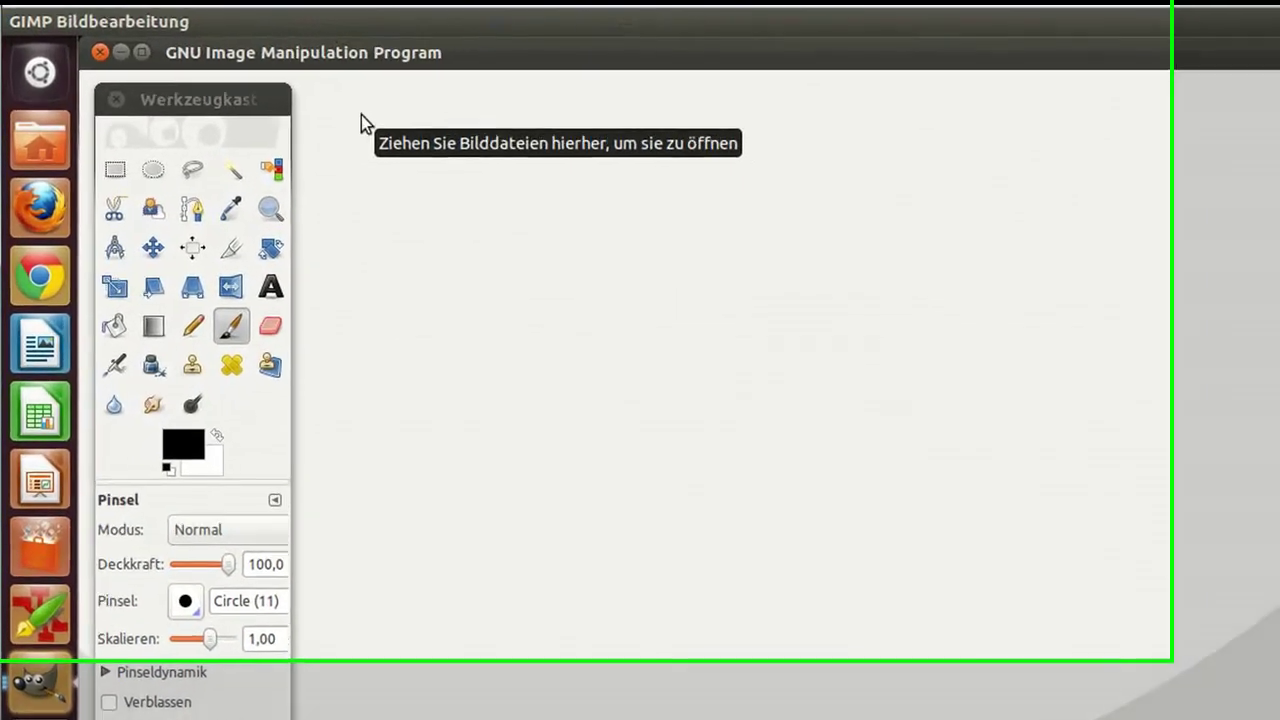
mouse_move(250, 18)
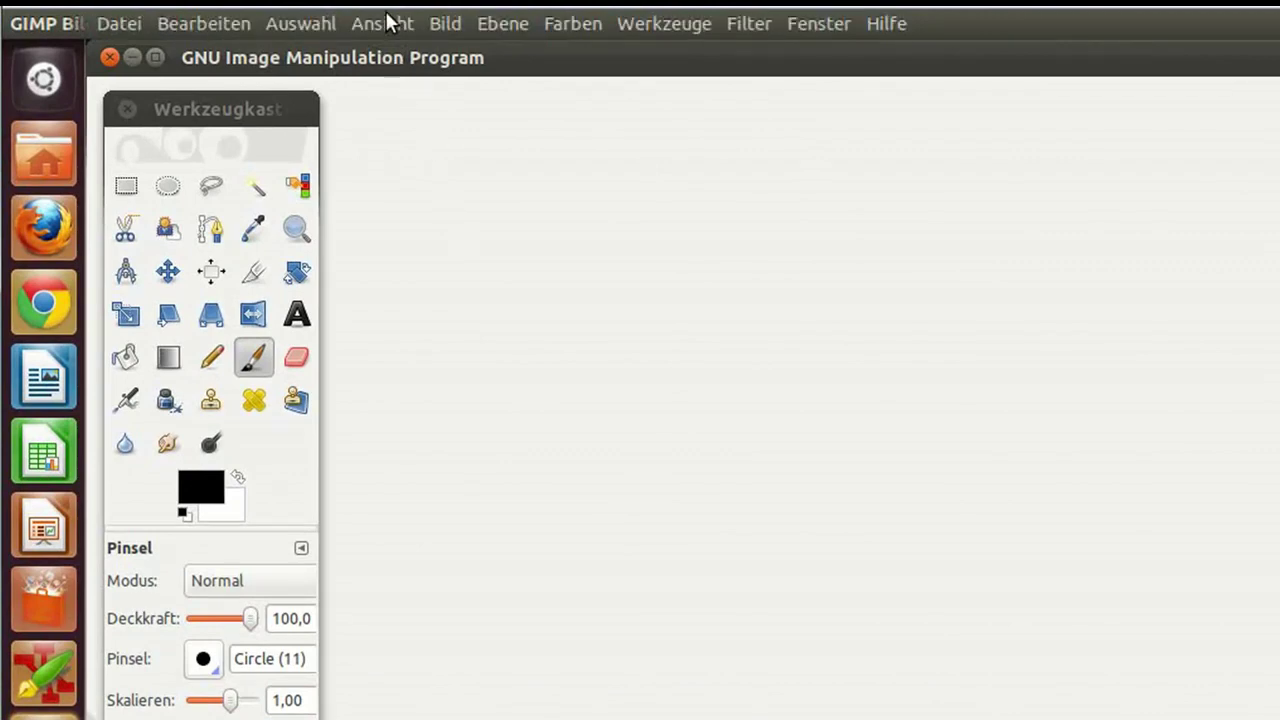
click(127, 25)
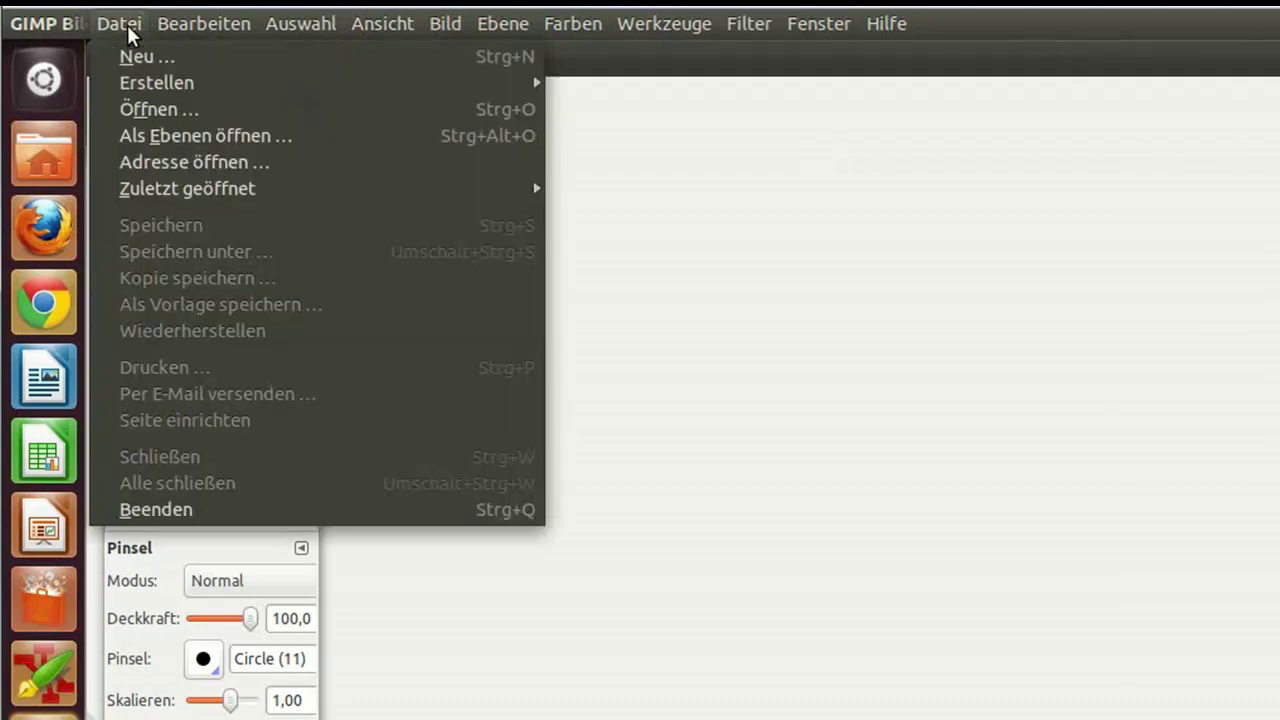
click(132, 58)
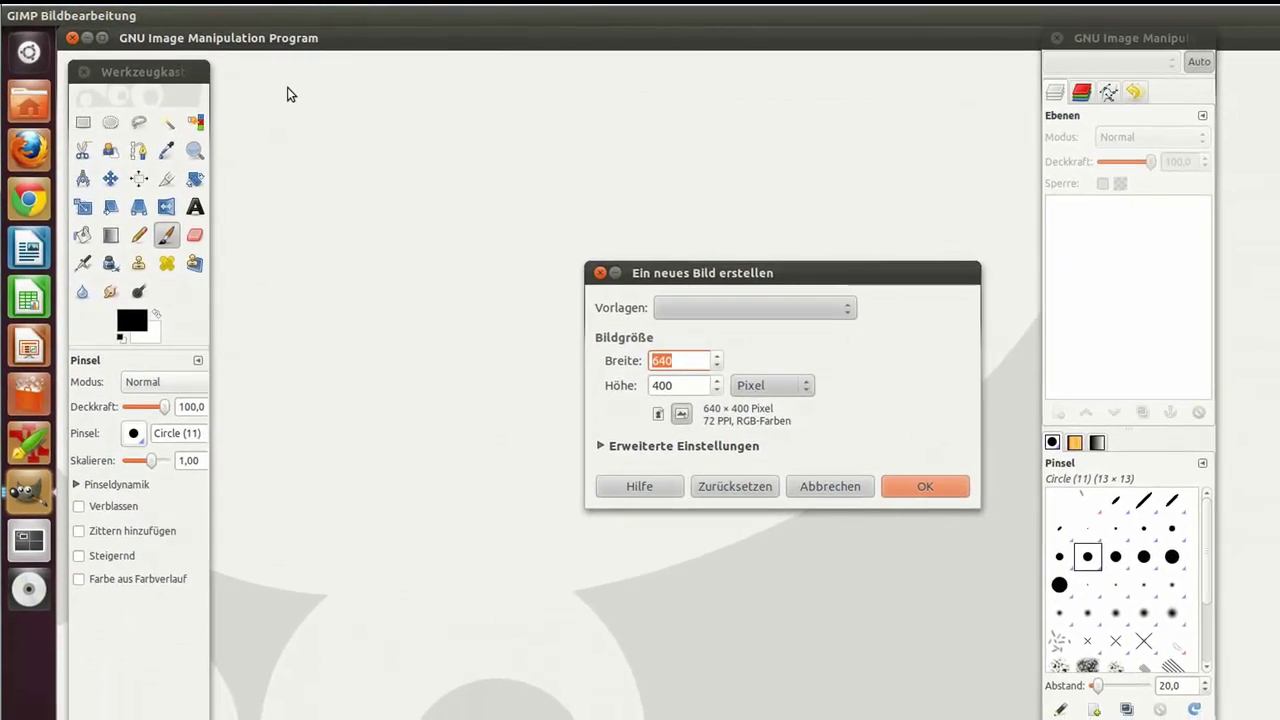
click(920, 488)
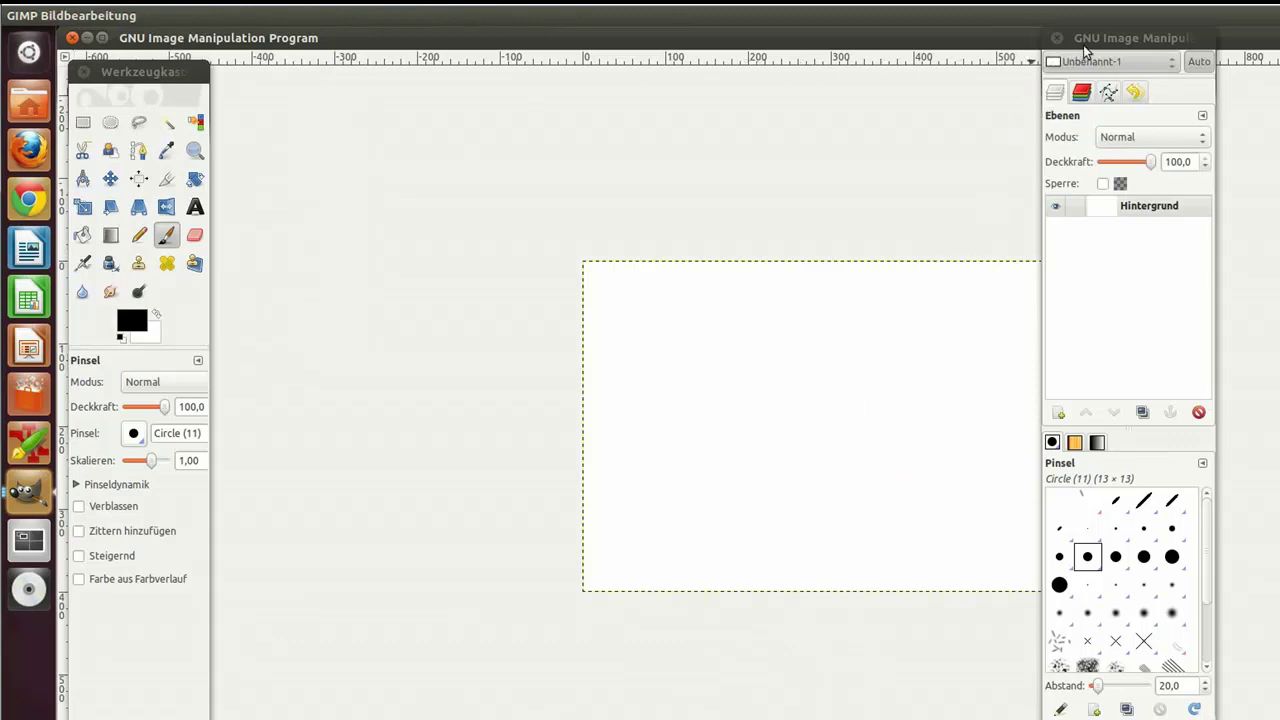
drag(1083, 40, 1279, 40)
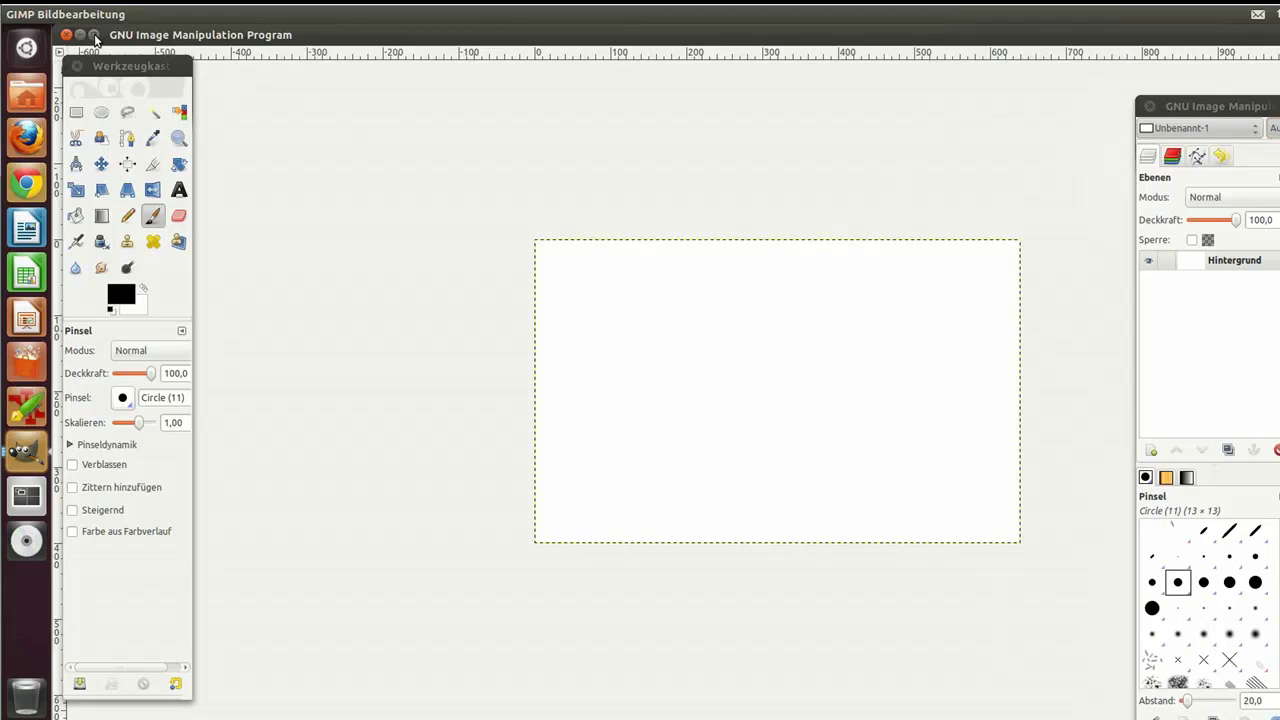
click(95, 36)
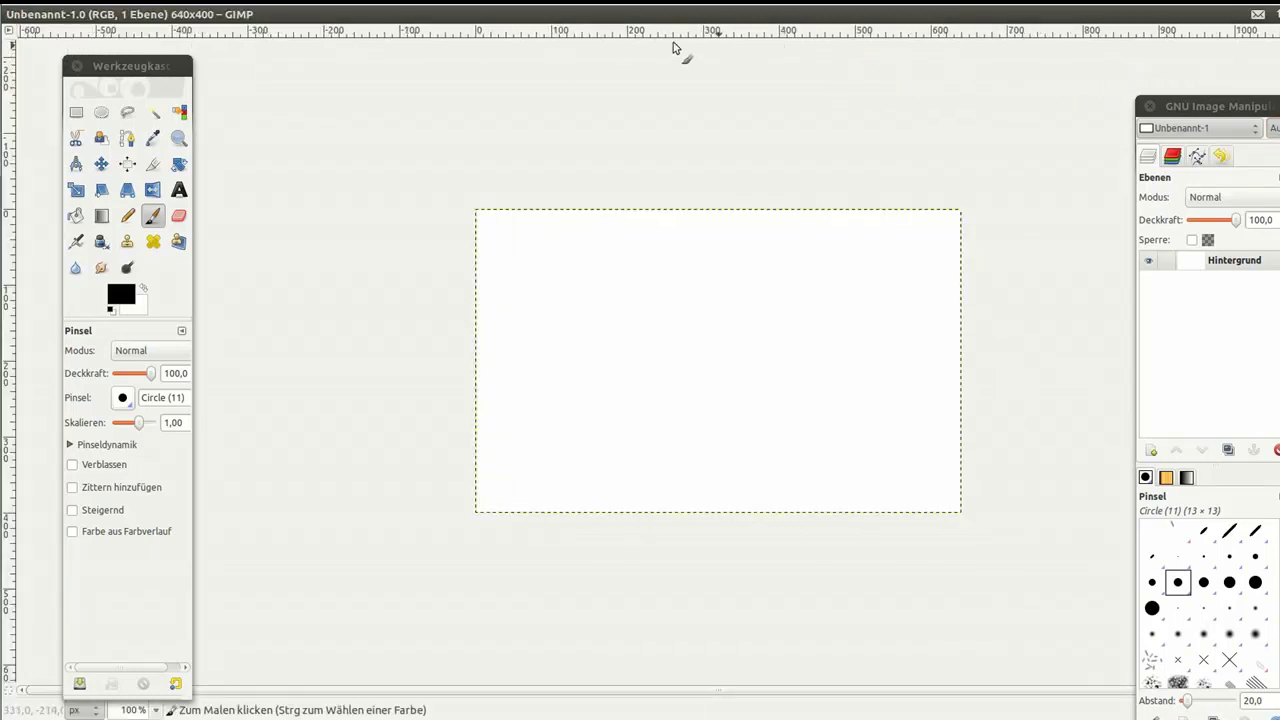
mouse_move(142, 17)
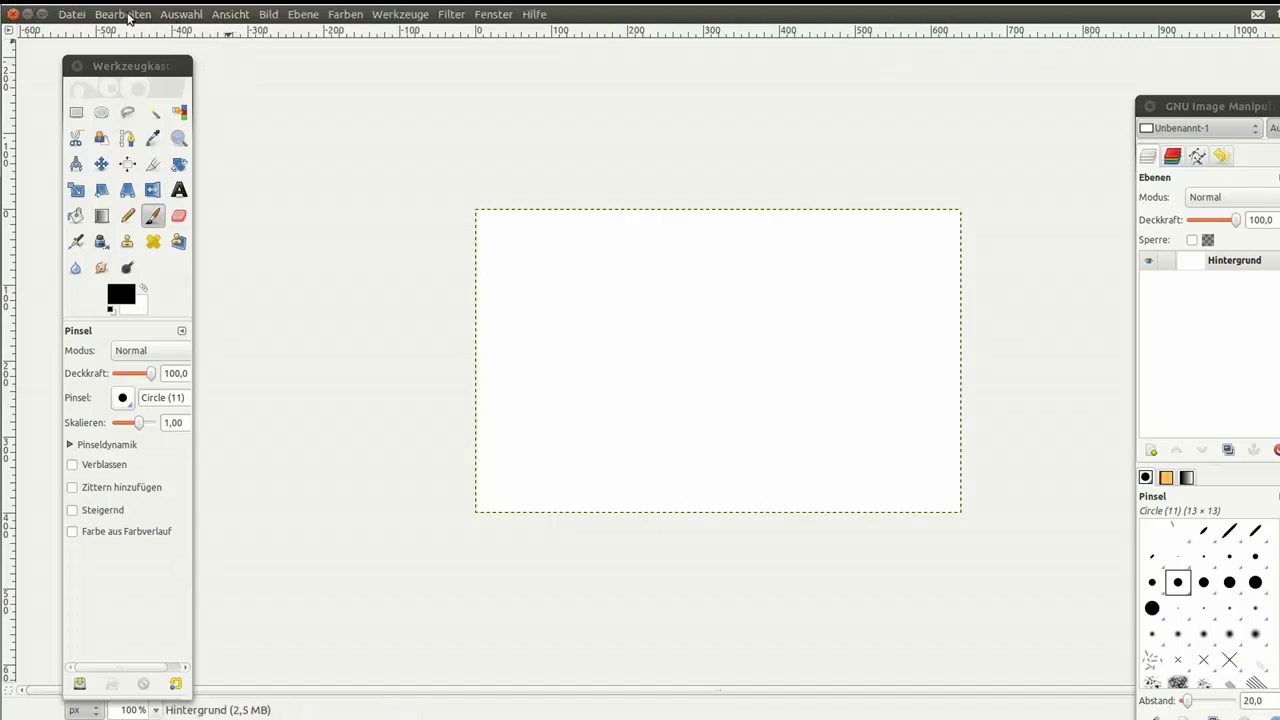
click(14, 13)
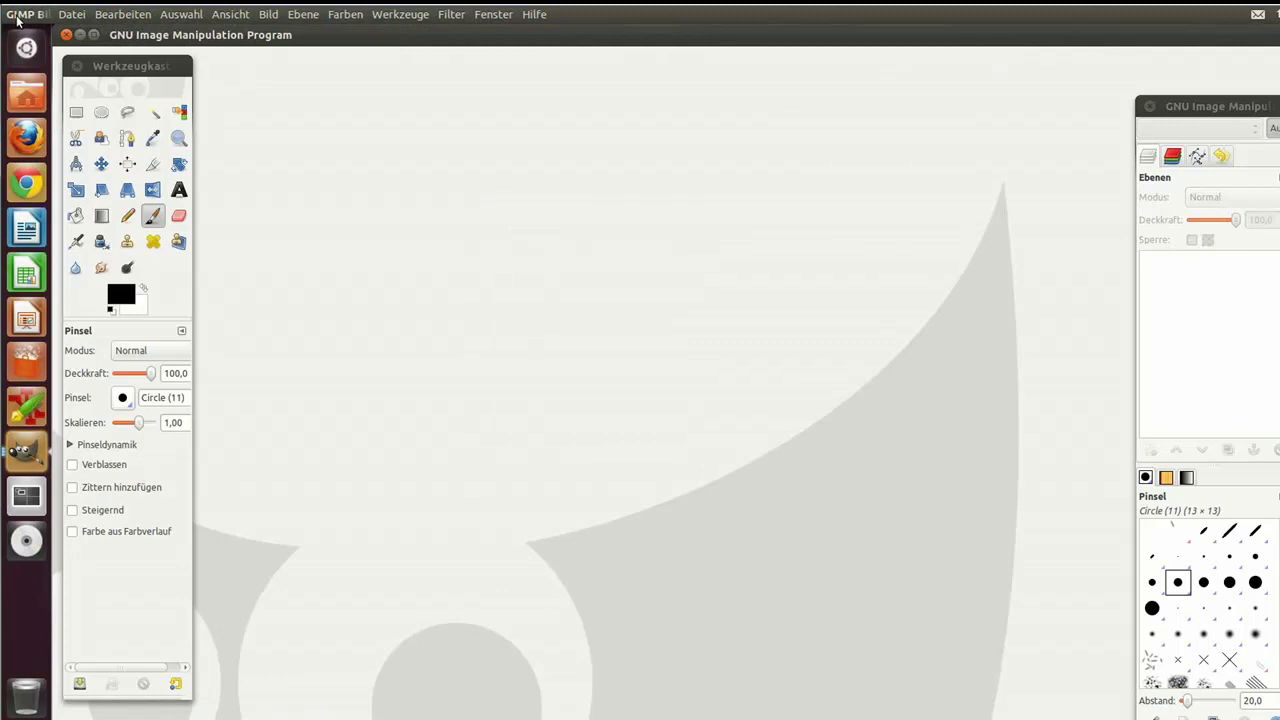
Step: Close GIMP and open the Persönlicher Ordner from the Unity launcher
click(67, 36)
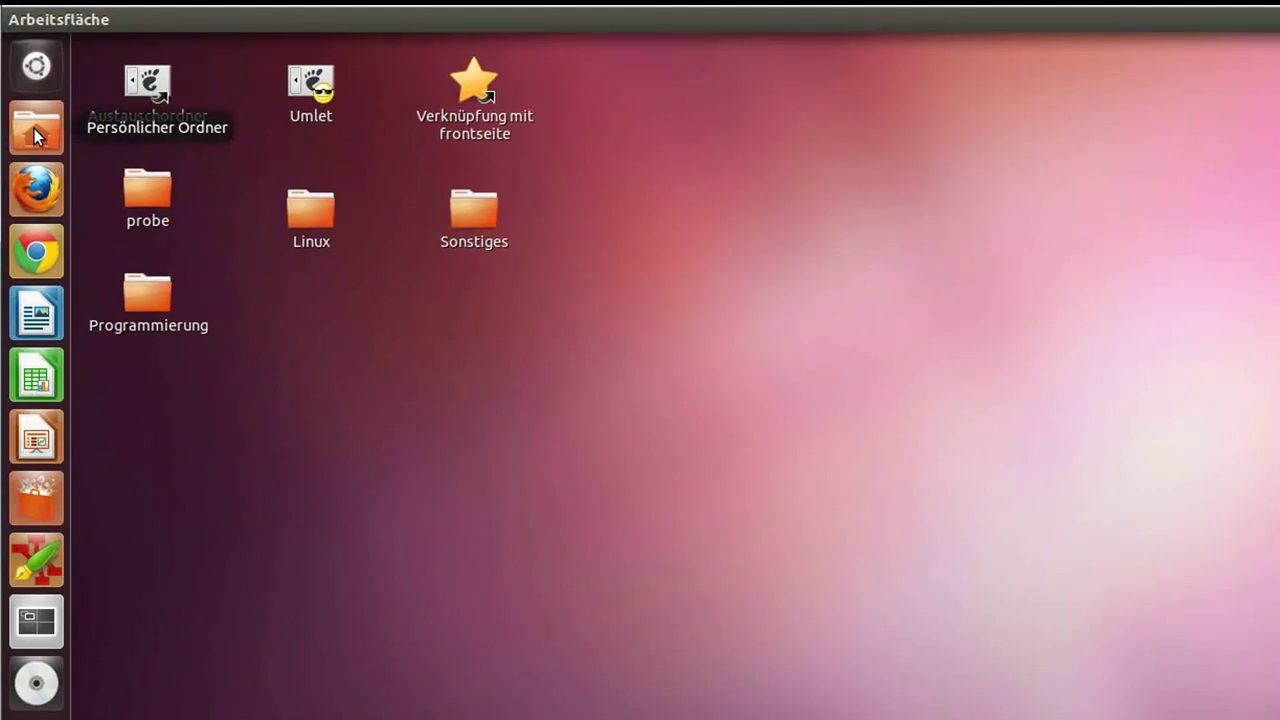
click(34, 128)
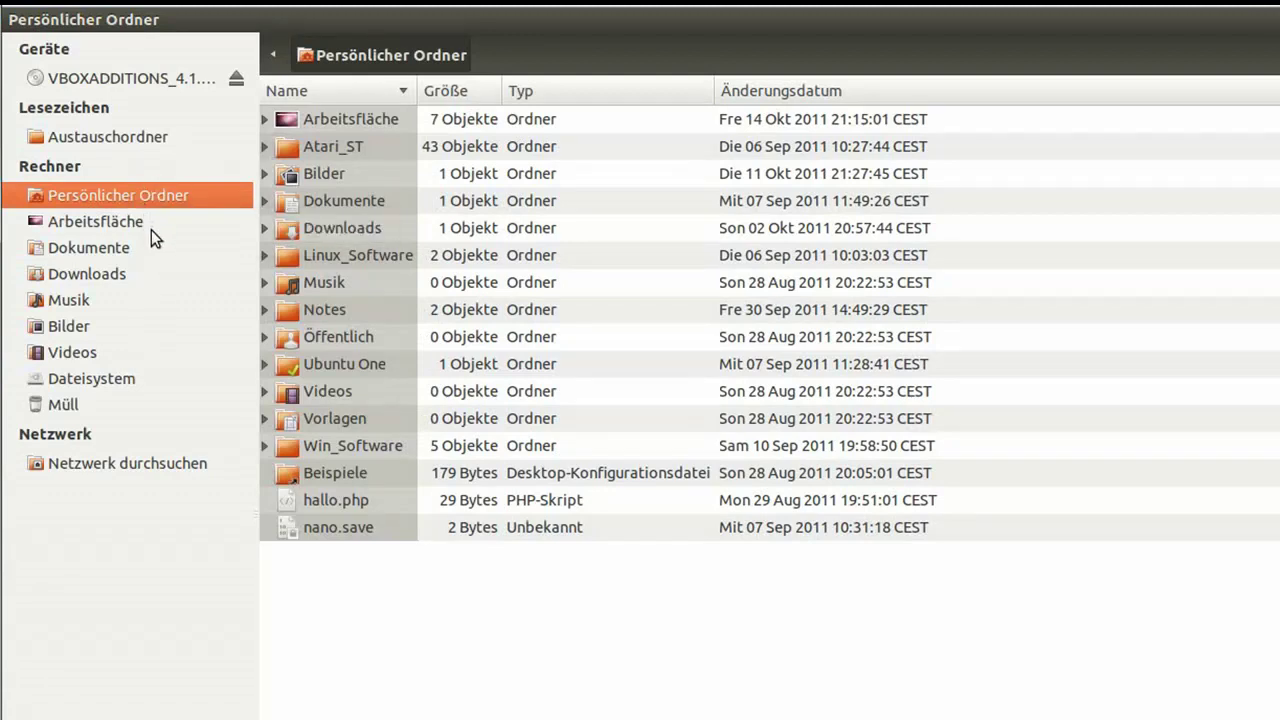
click(92, 380)
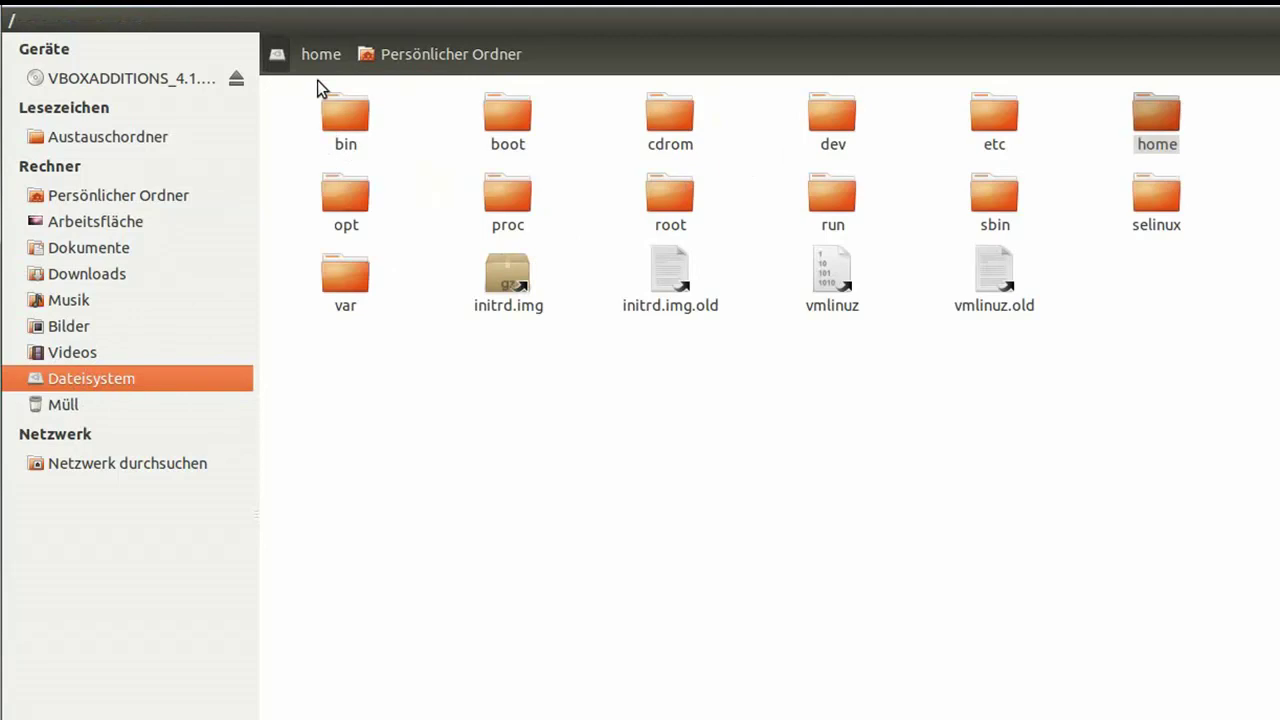
mouse_move(457, 24)
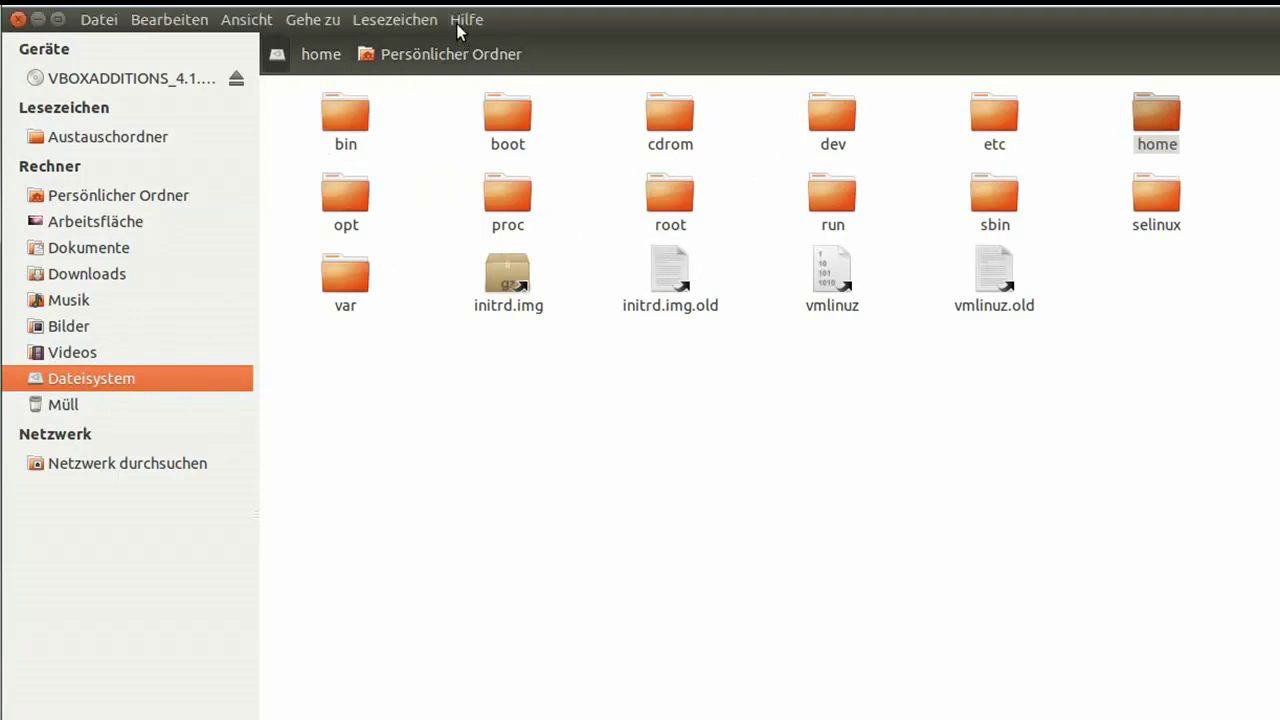
click(258, 22)
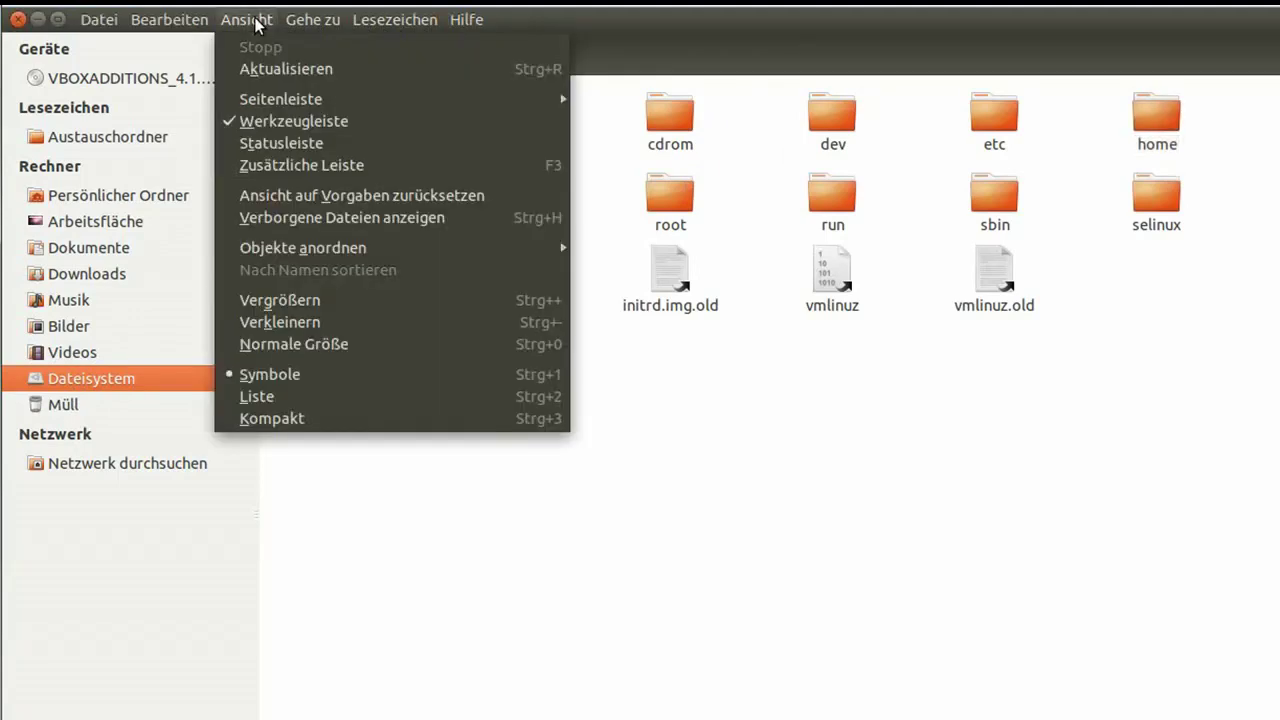
click(272, 397)
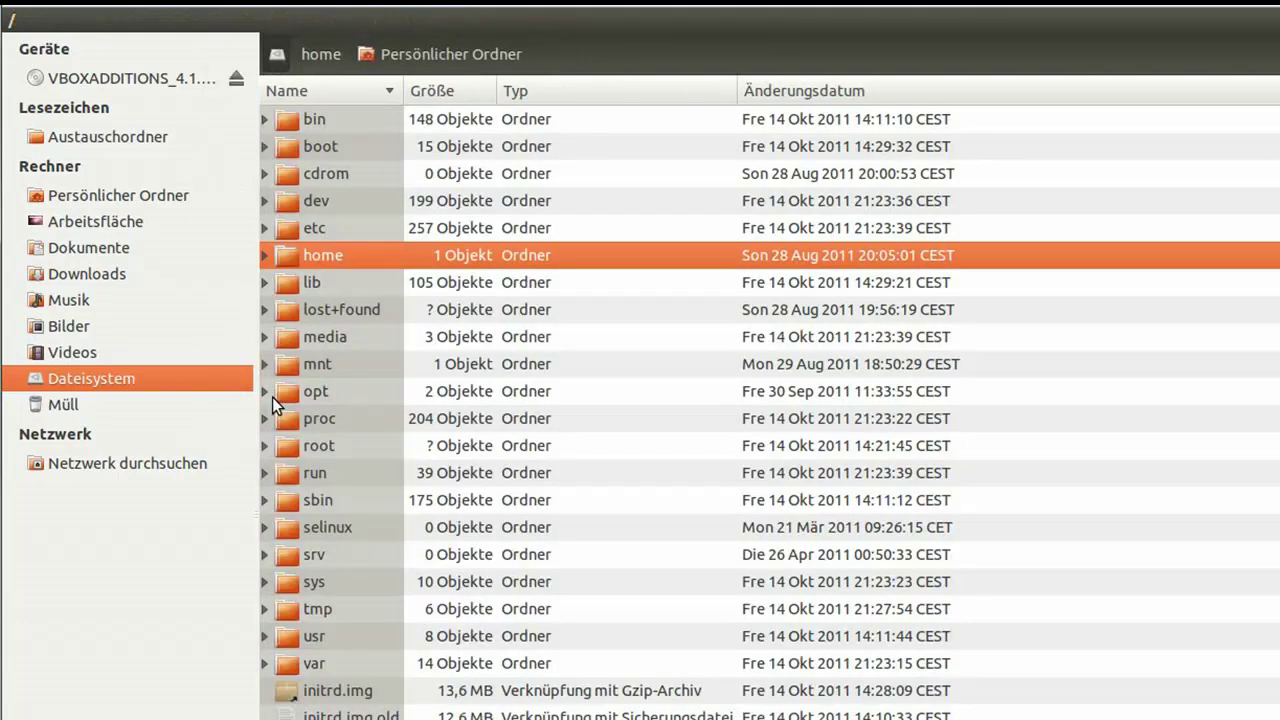
click(244, 22)
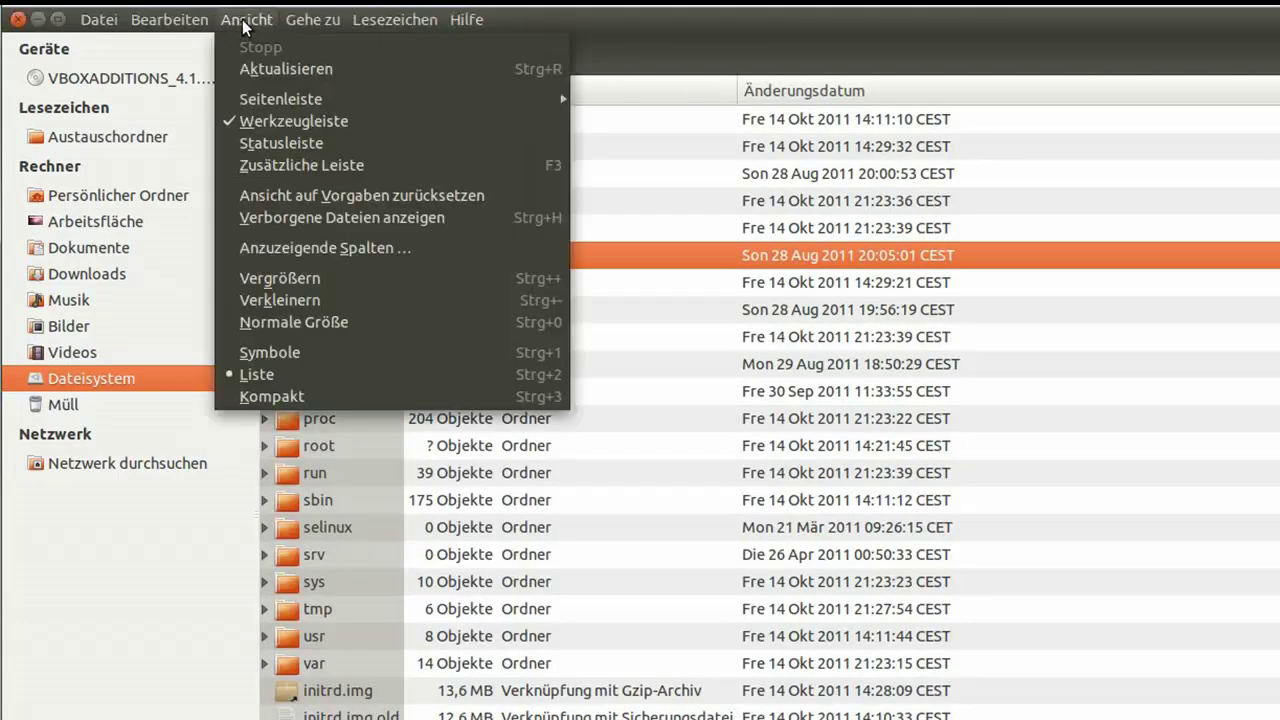
click(263, 397)
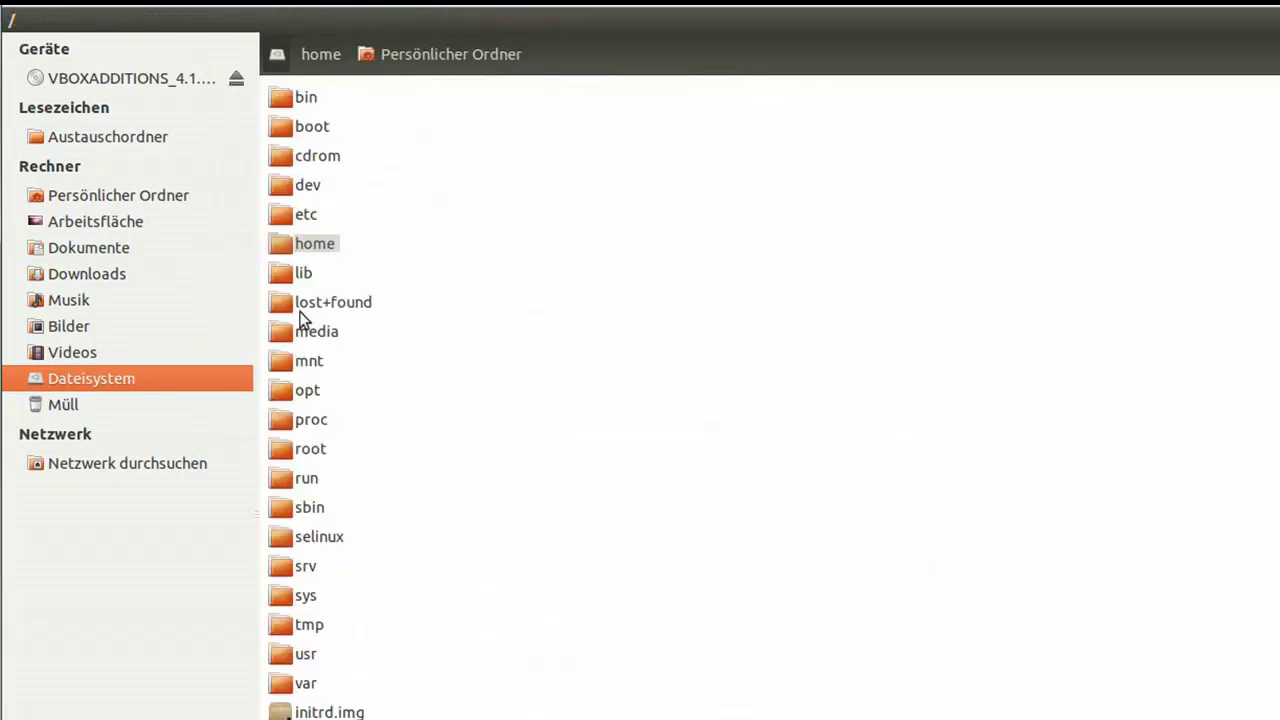
click(240, 22)
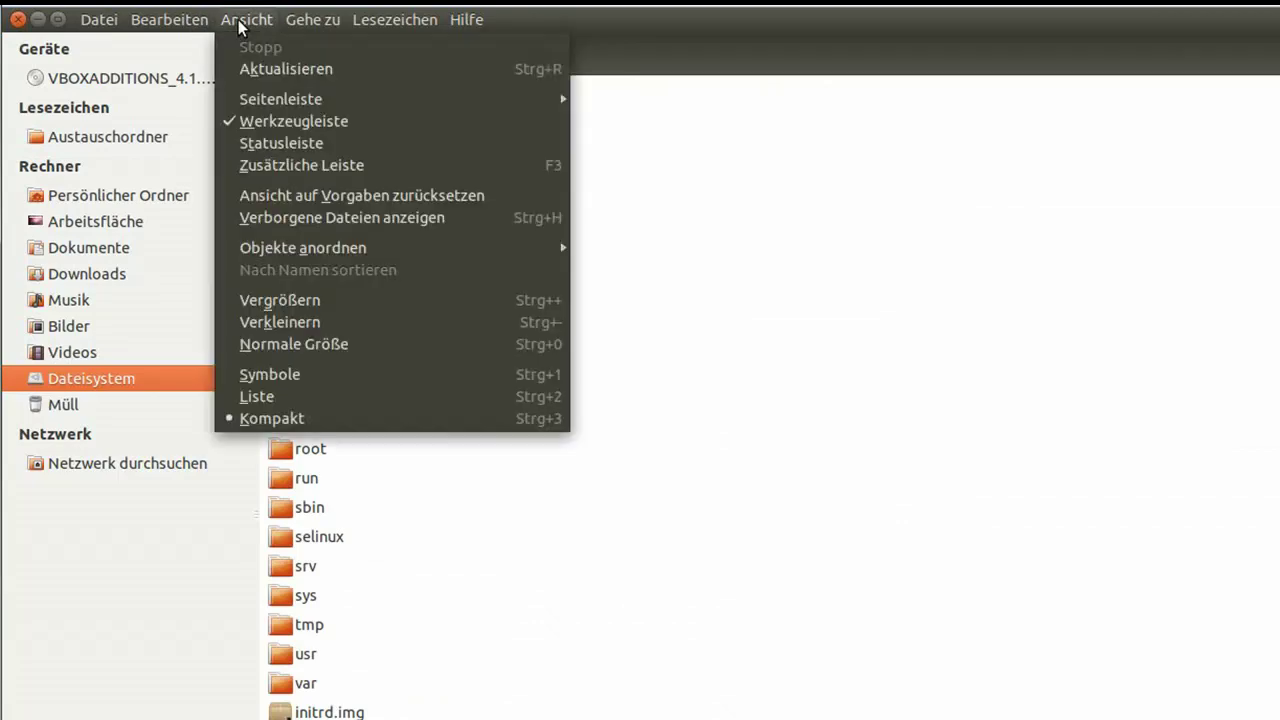
click(282, 396)
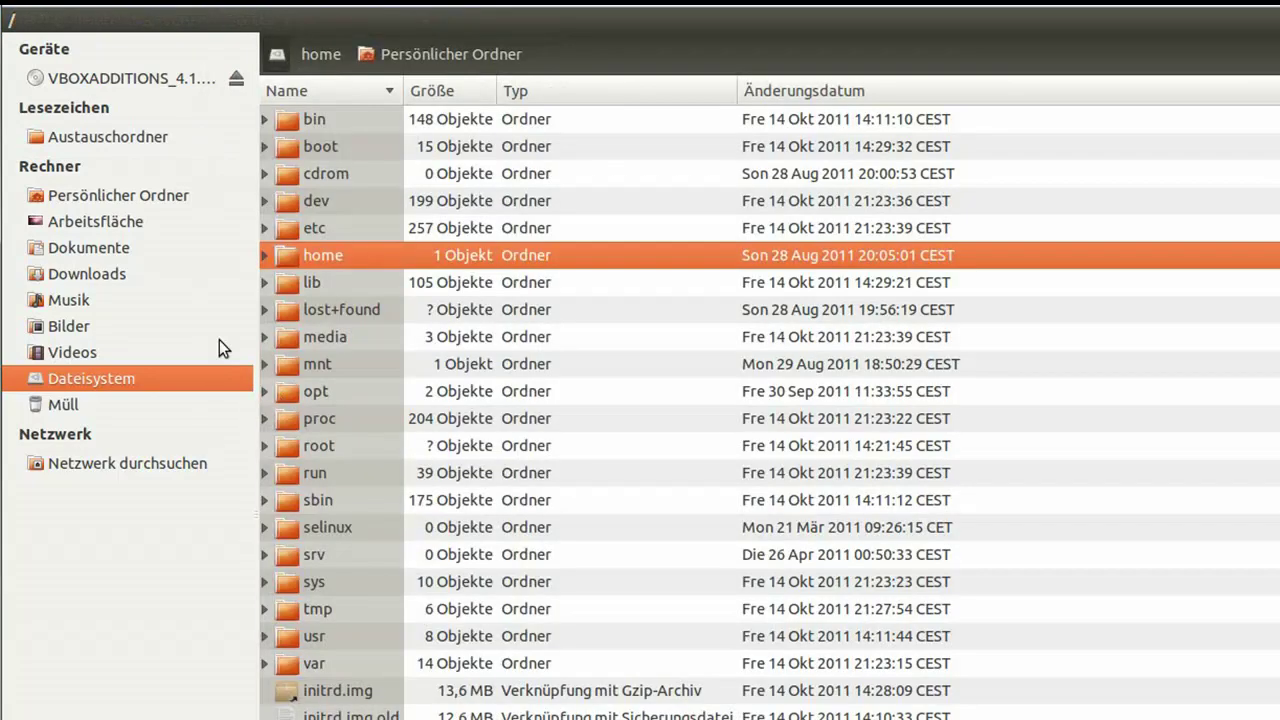
click(124, 195)
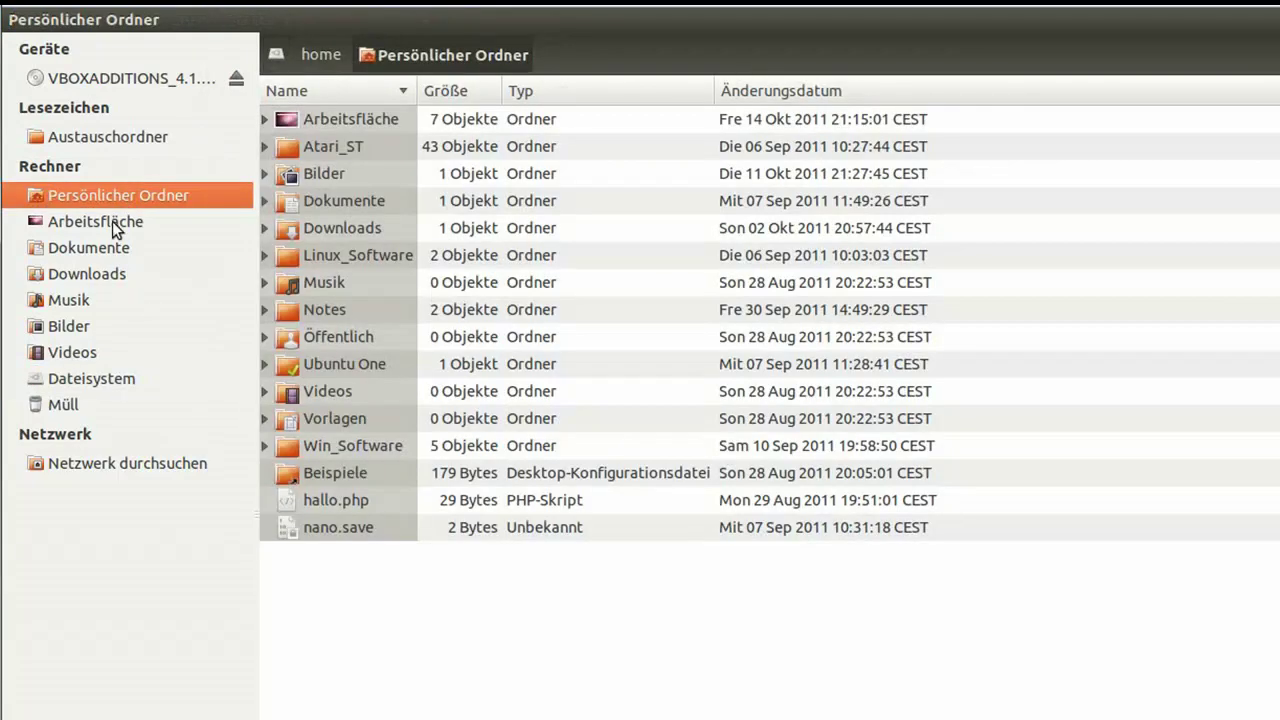
Step: Browse into the desktop folder and Dokumente in Nautilus, then close the window
click(112, 224)
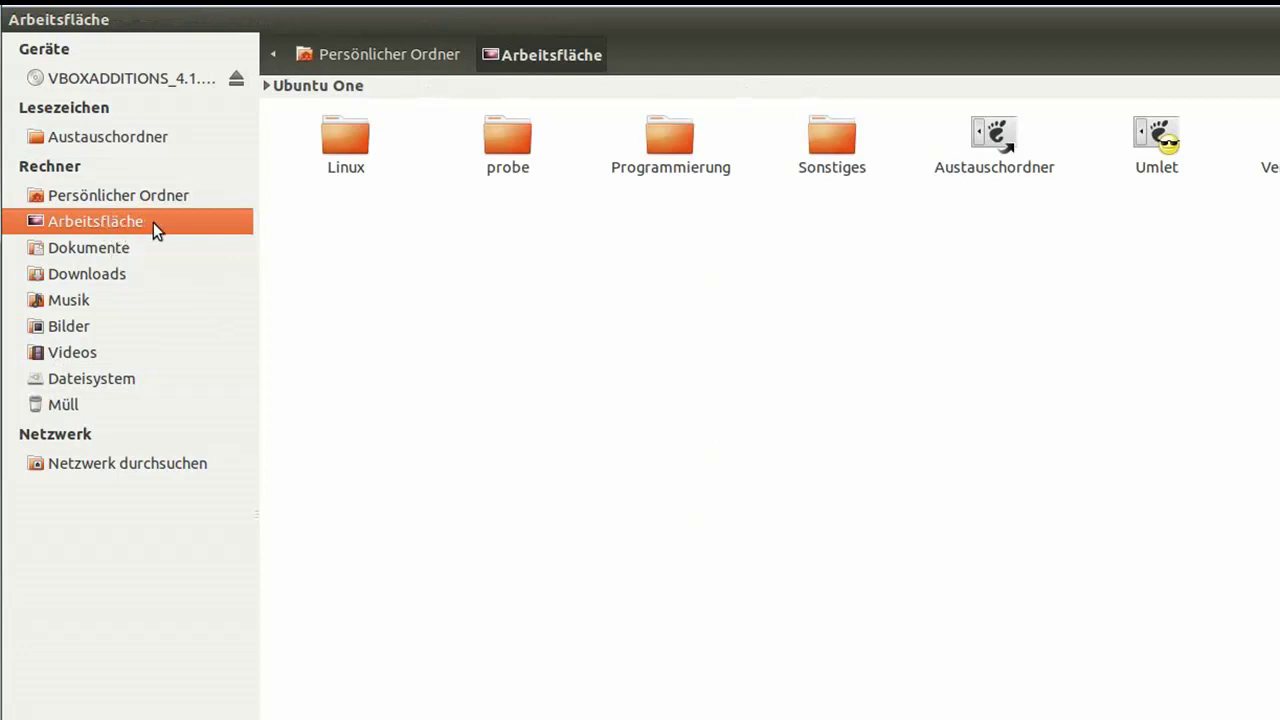
click(113, 247)
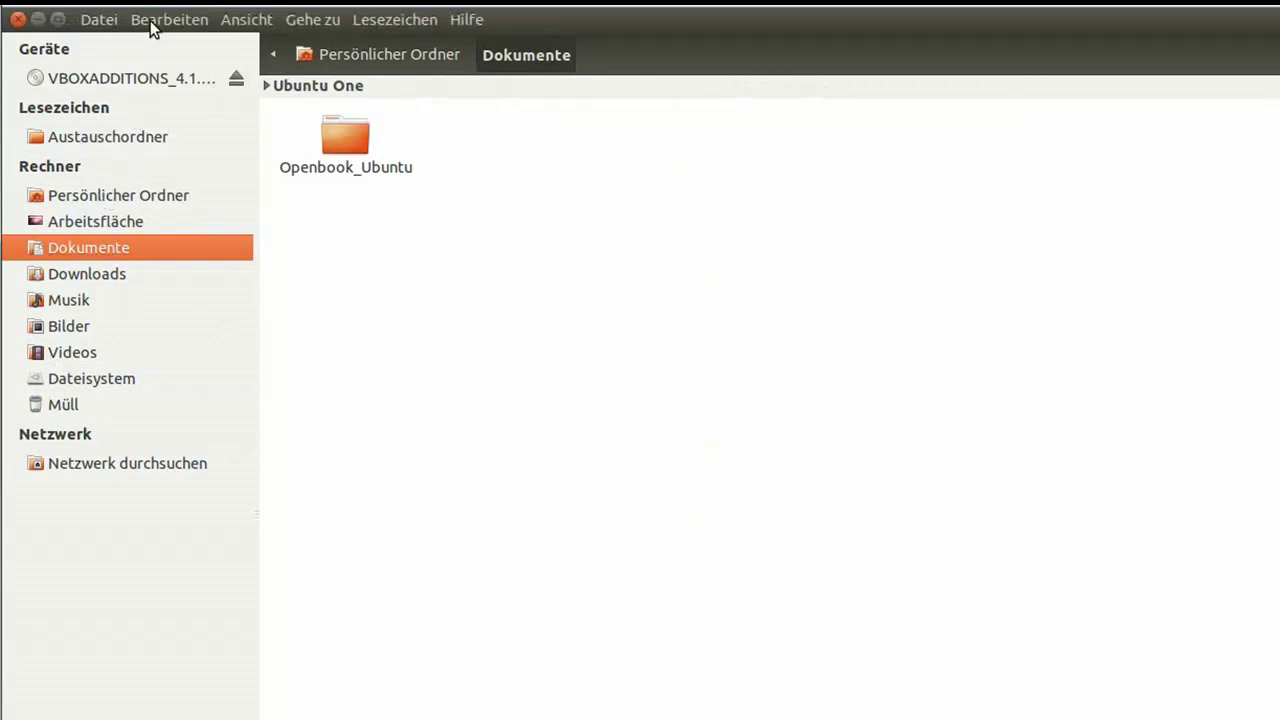
click(18, 19)
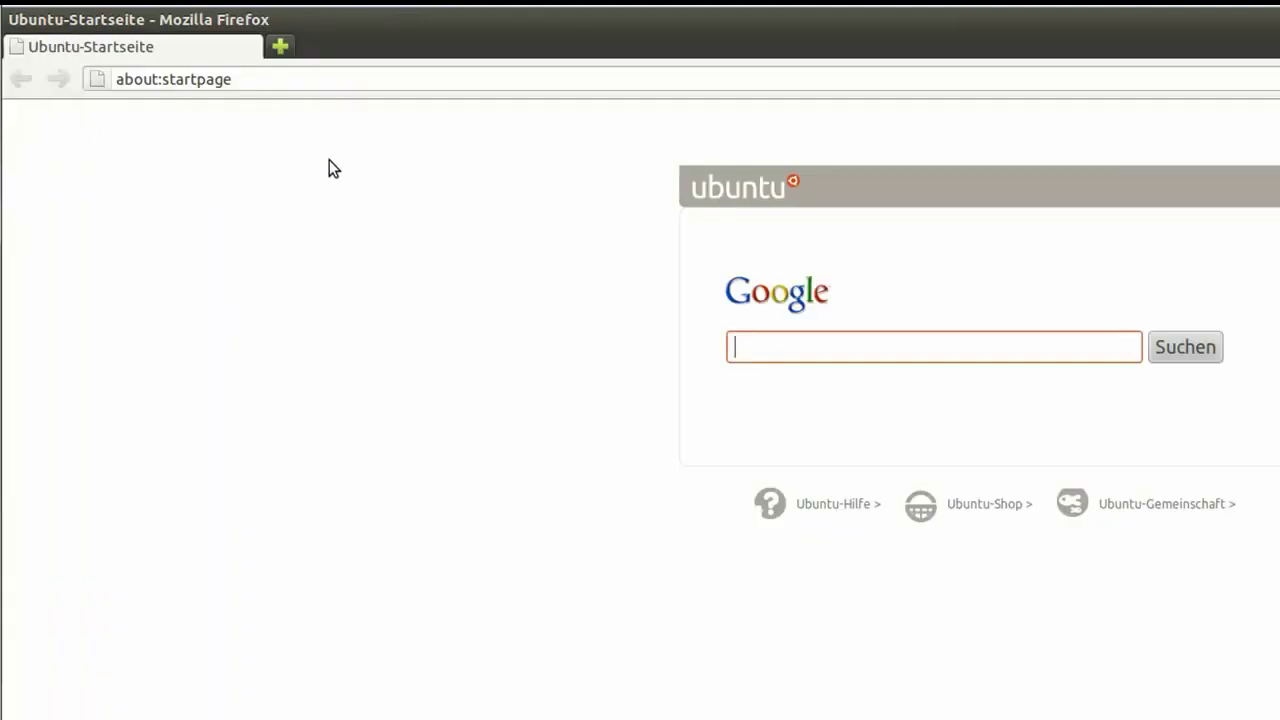
Step: Launch LibreOffice Writer from the Unity launcher to get a blank Unbenannt 1 document
mouse_move(4, 145)
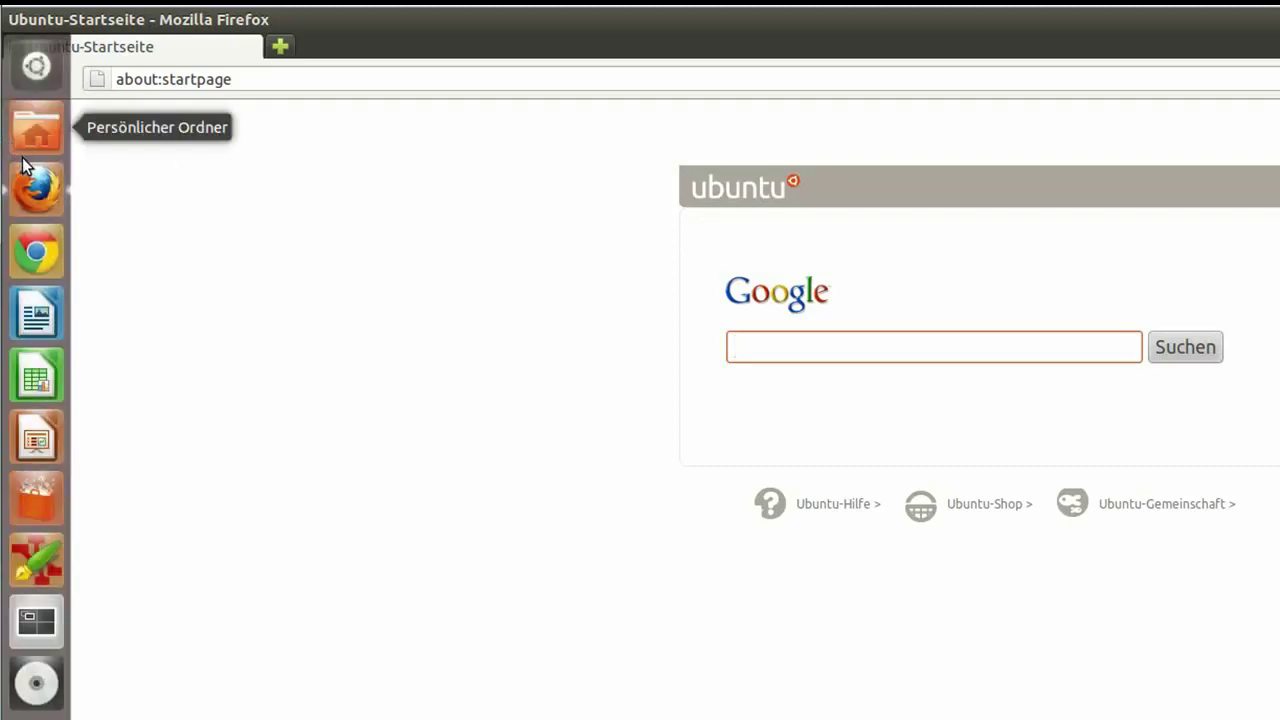
click(36, 316)
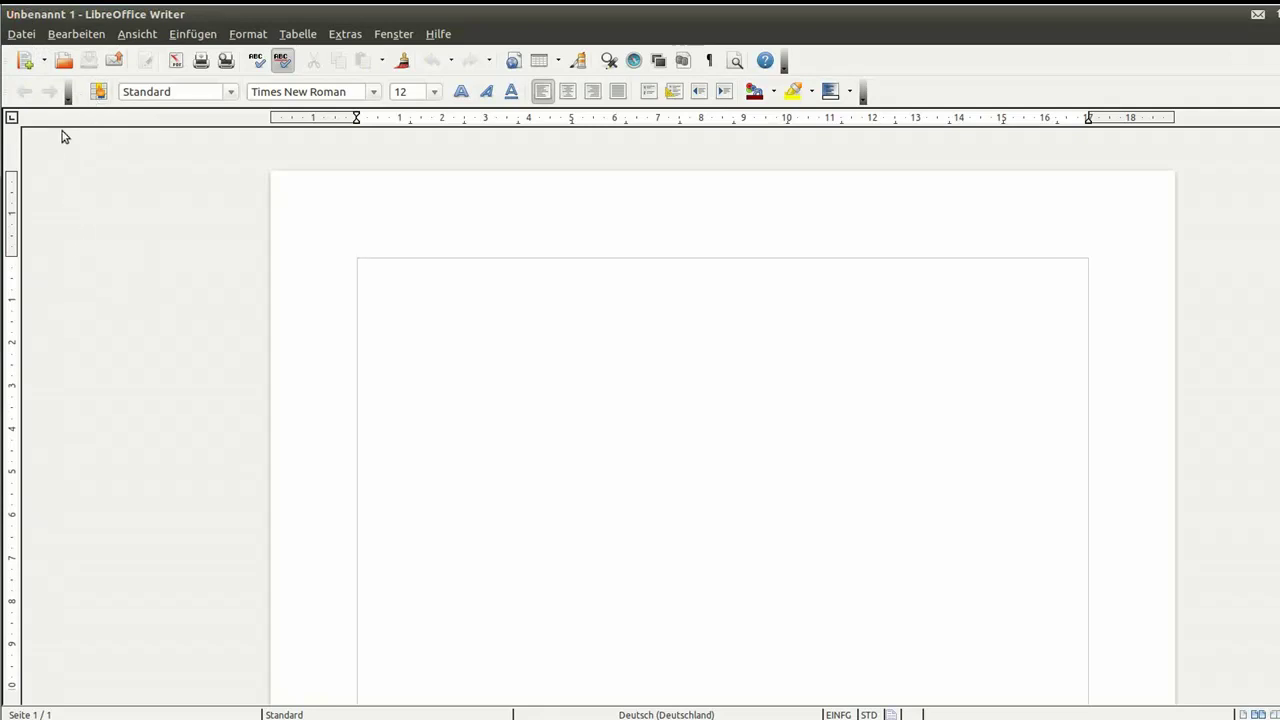
Step: Open one more blank Writer document from the launcher, reaching Unbenannt 3
mouse_move(2, 145)
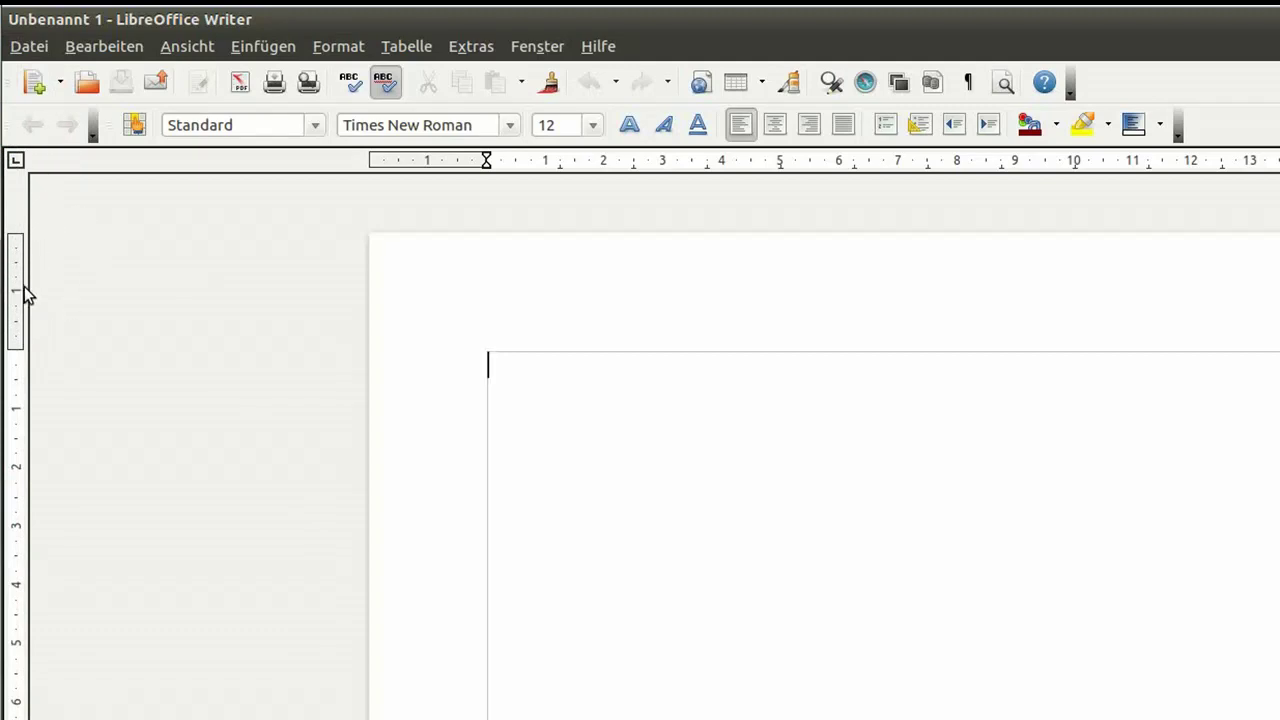
mouse_move(4, 300)
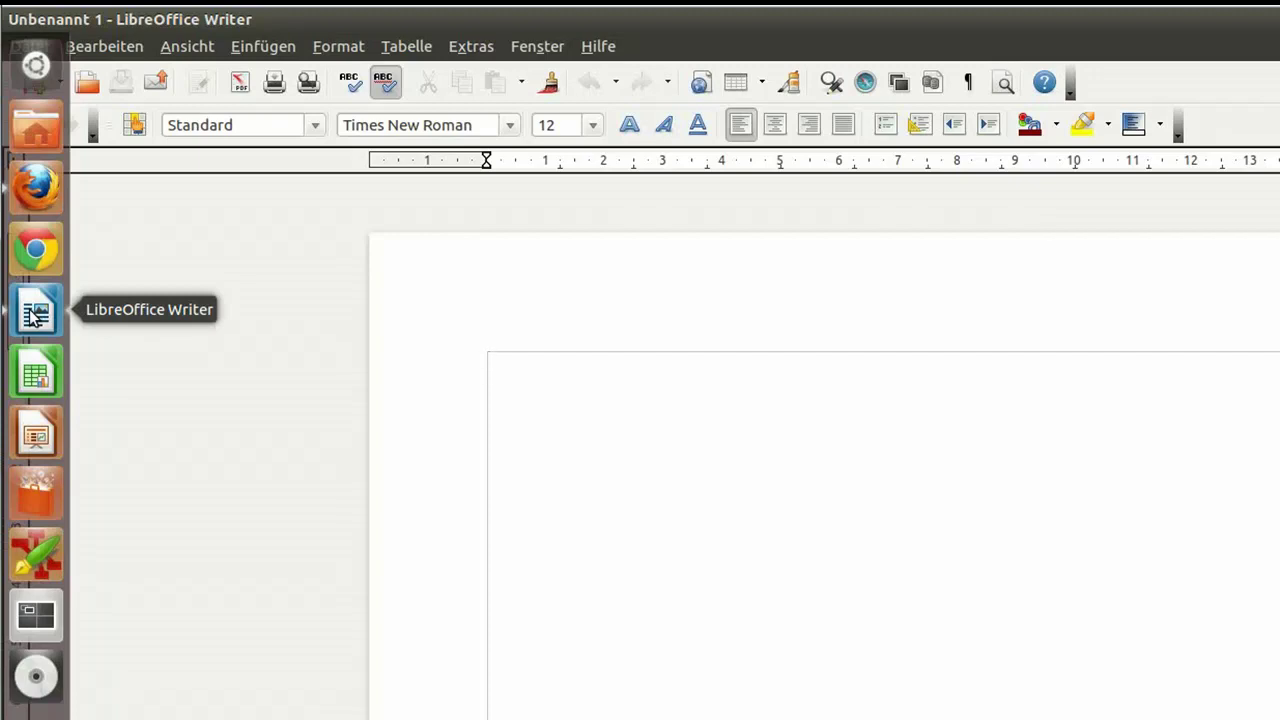
click(35, 316)
Step: Spread the three open Writer windows side by side and bring Unbenannt 3 back full screen
click(35, 313)
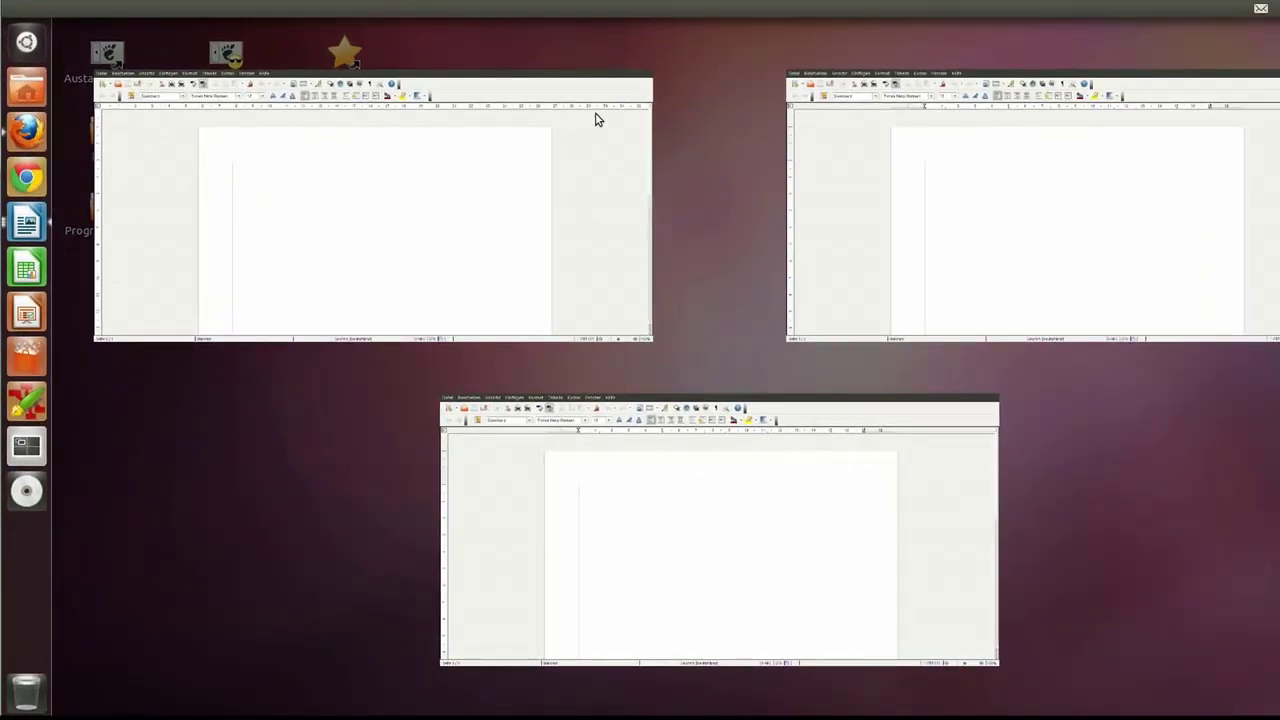
click(716, 533)
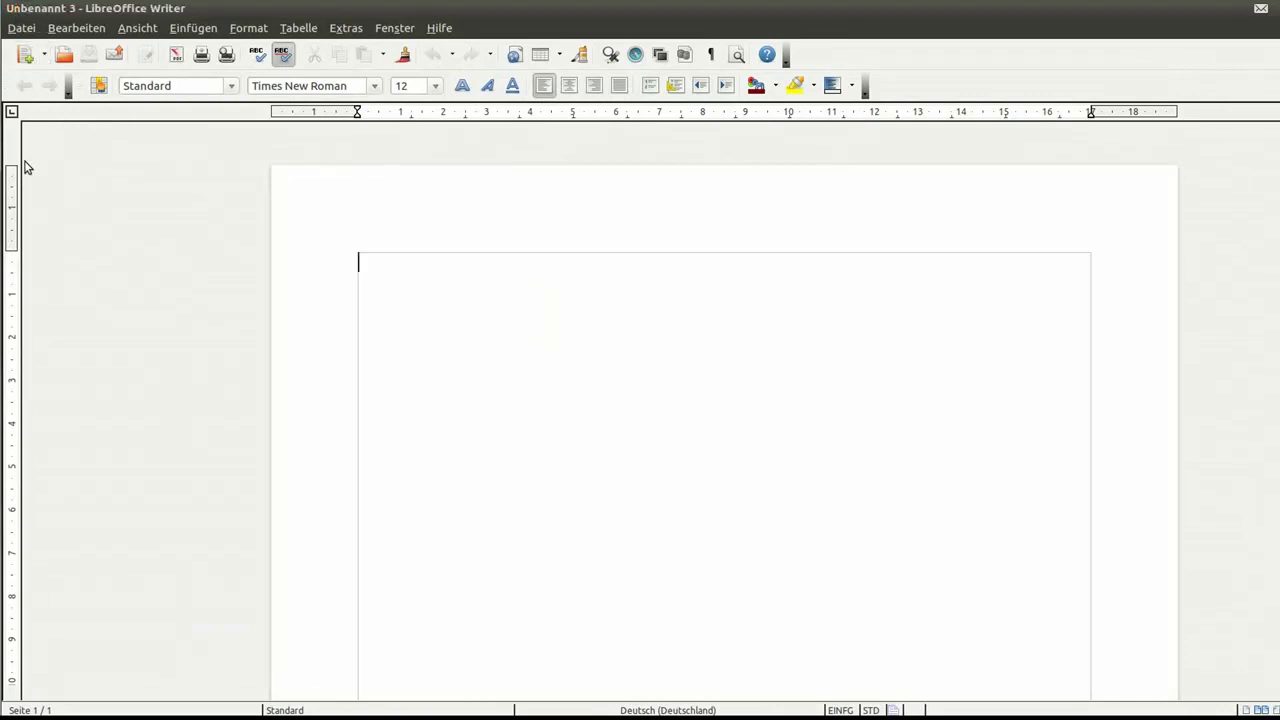
mouse_move(4, 200)
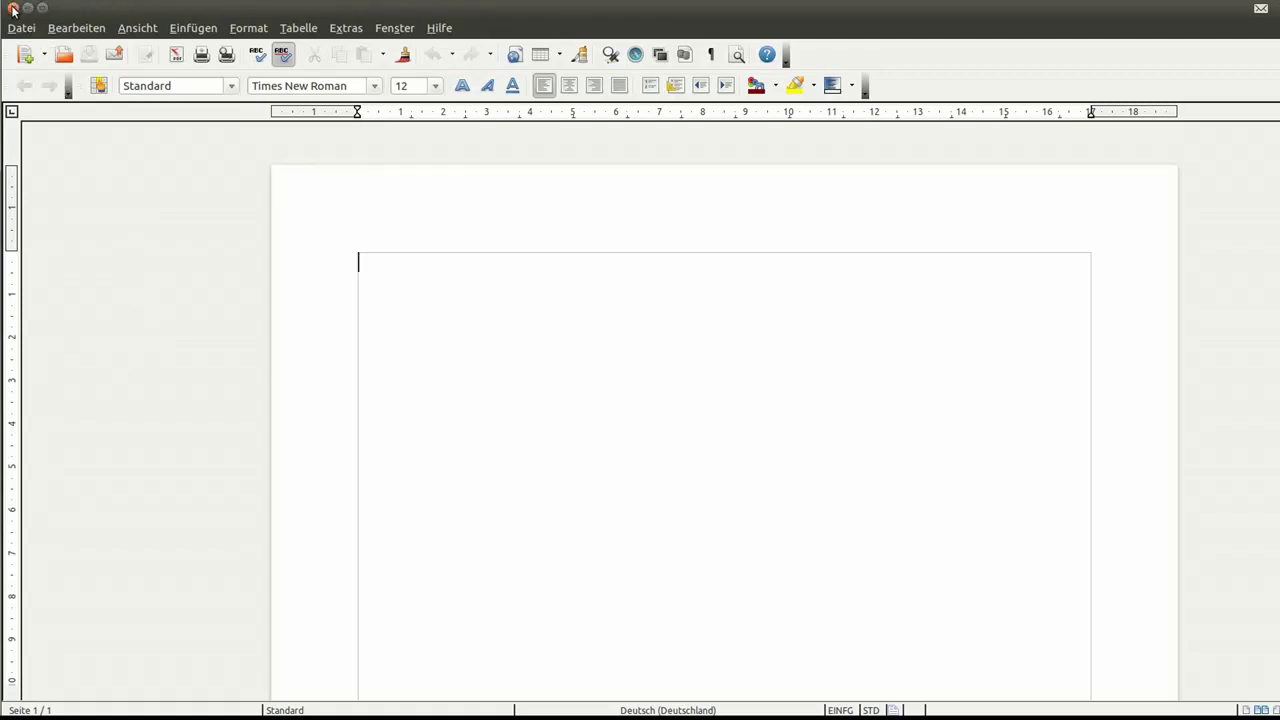
Step: Close and quit Writer, then leave the Braid page for the Software Center start page
click(13, 9)
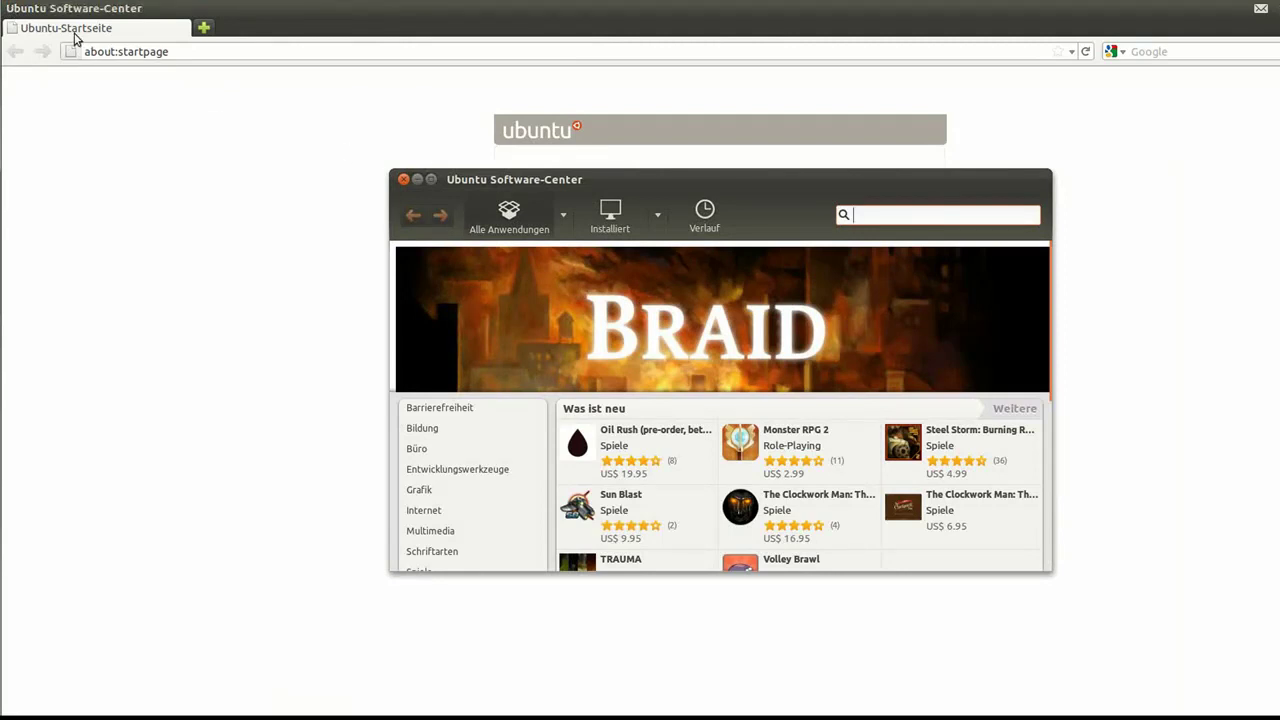
key(ctrl+q)
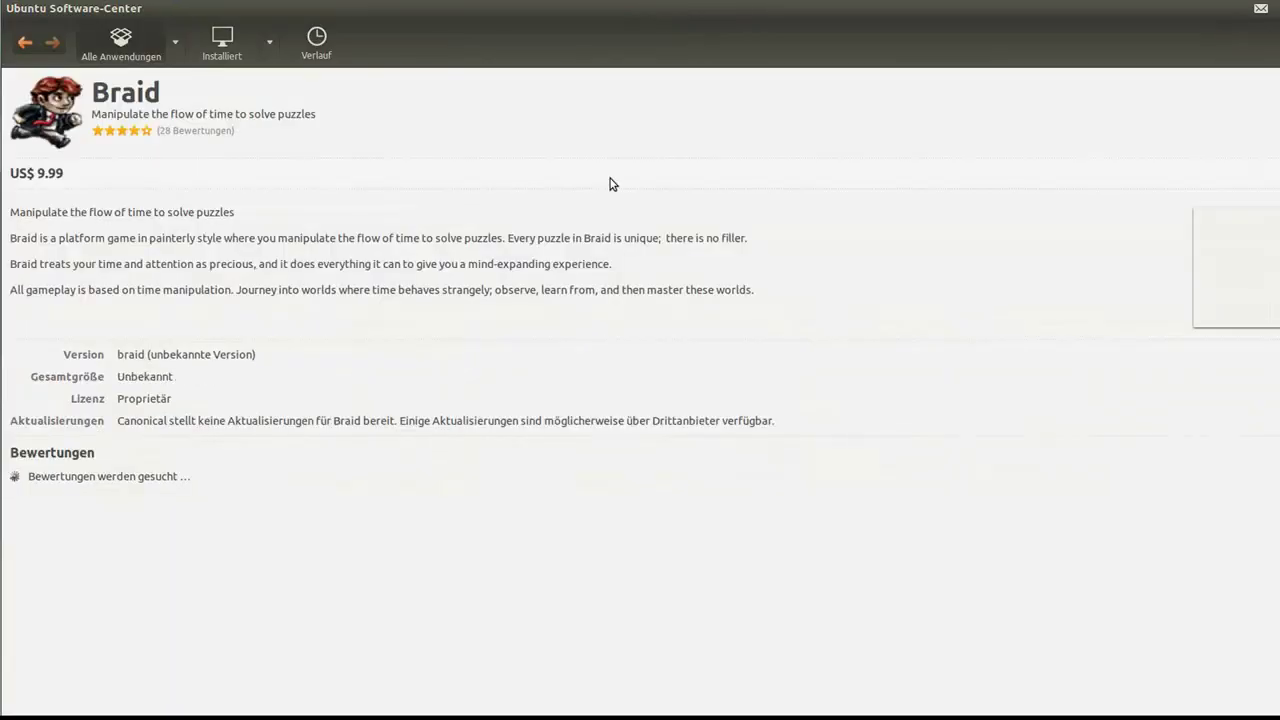
click(25, 43)
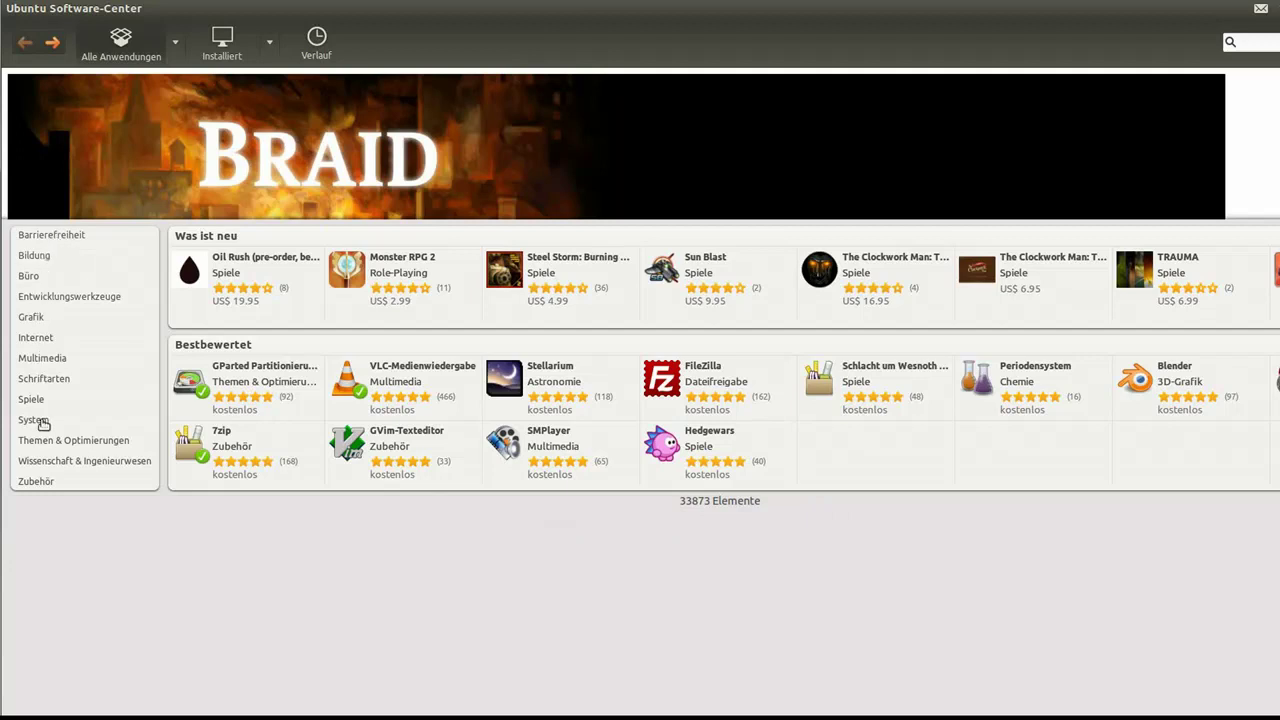
Step: Browse the Barrierefreiheit category, then return to the all-applications overview
click(43, 237)
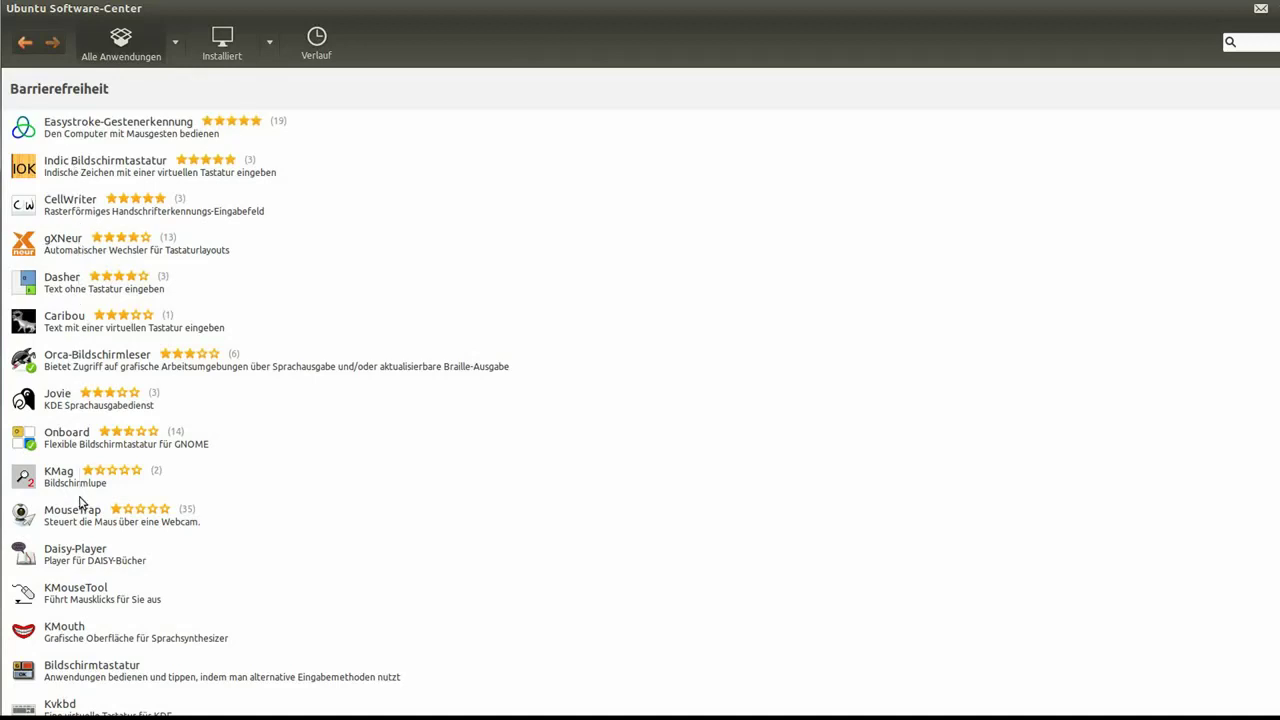
scroll(80, 503, down, 1)
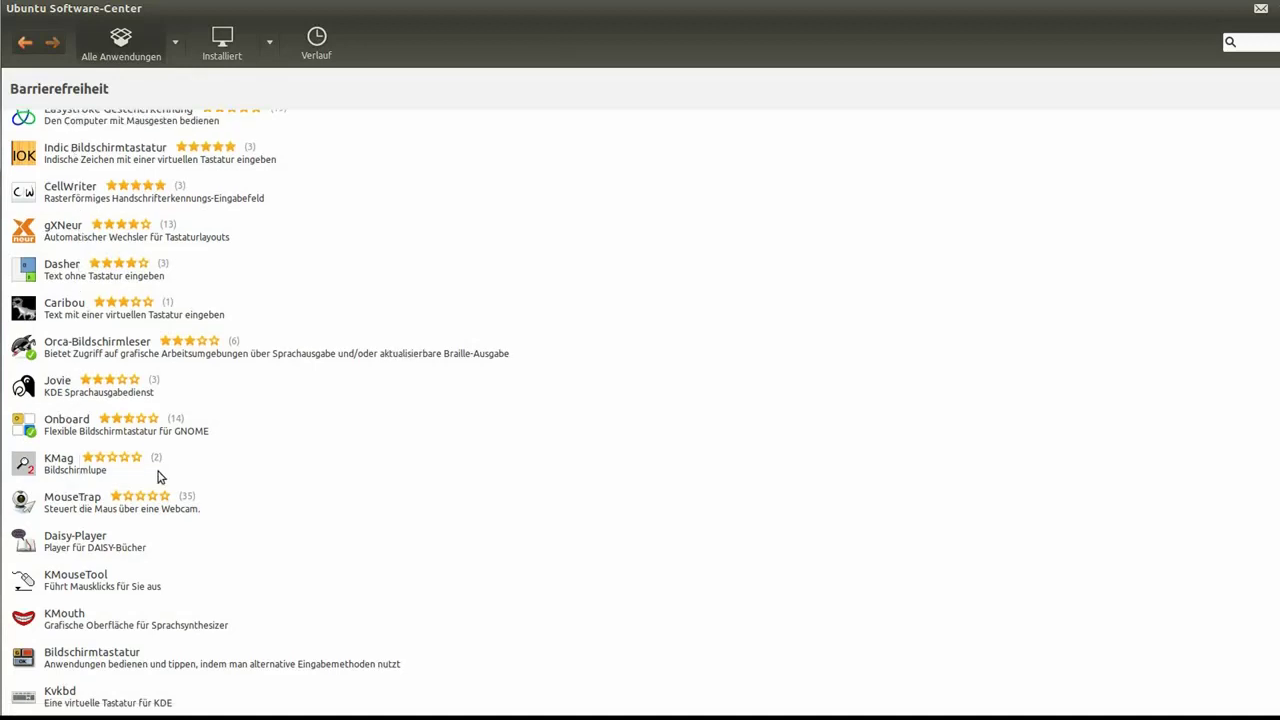
scroll(160, 478, up, 1)
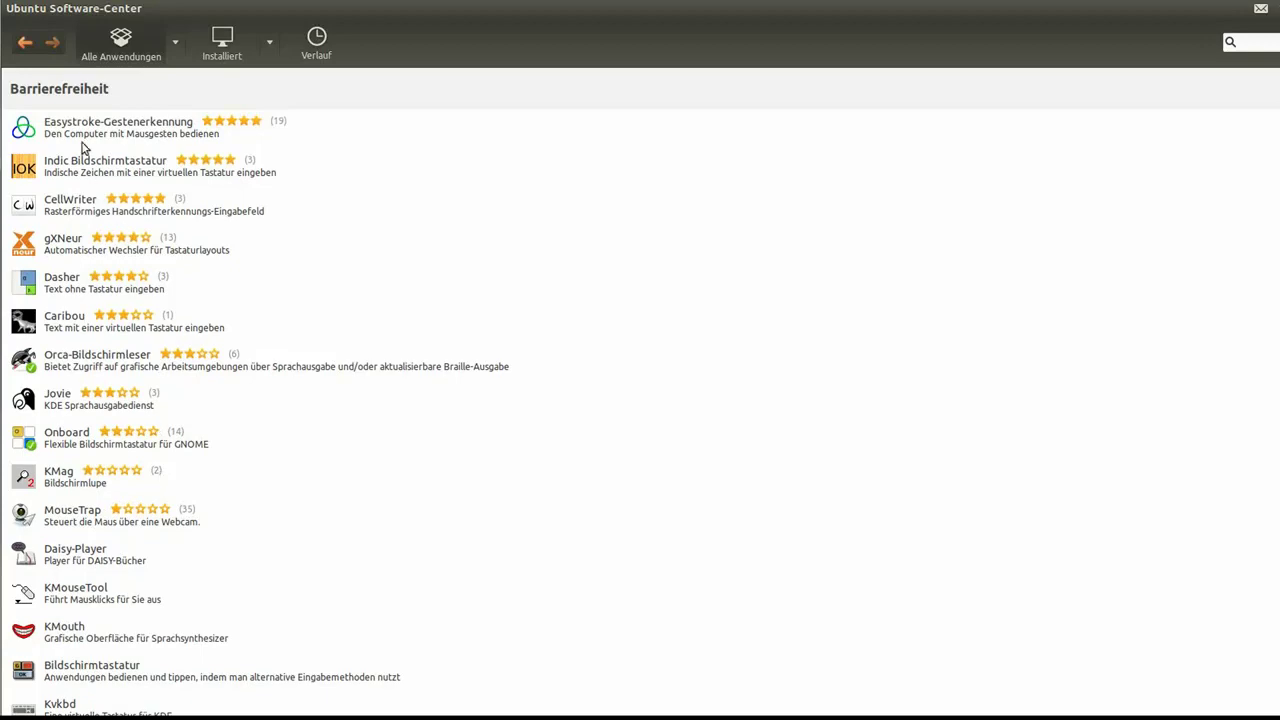
click(25, 43)
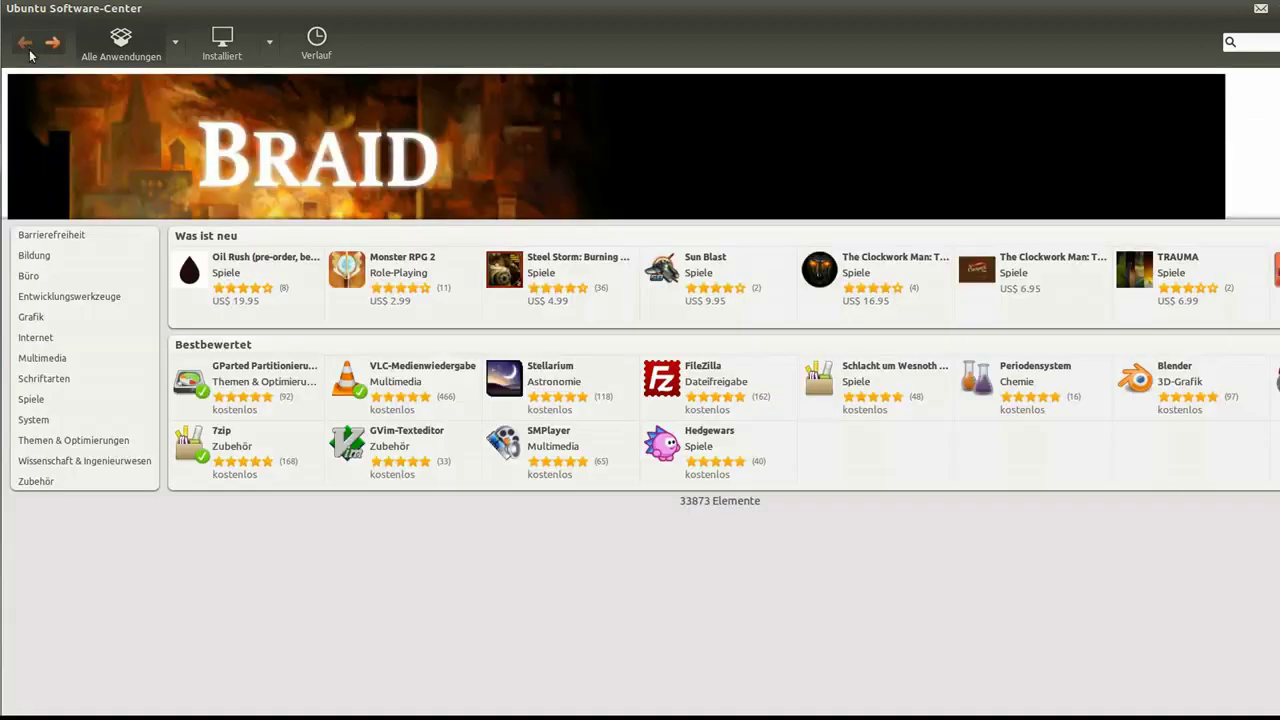
Step: Open the Bildung category, scroll through its apps and select GeoGebra
click(34, 257)
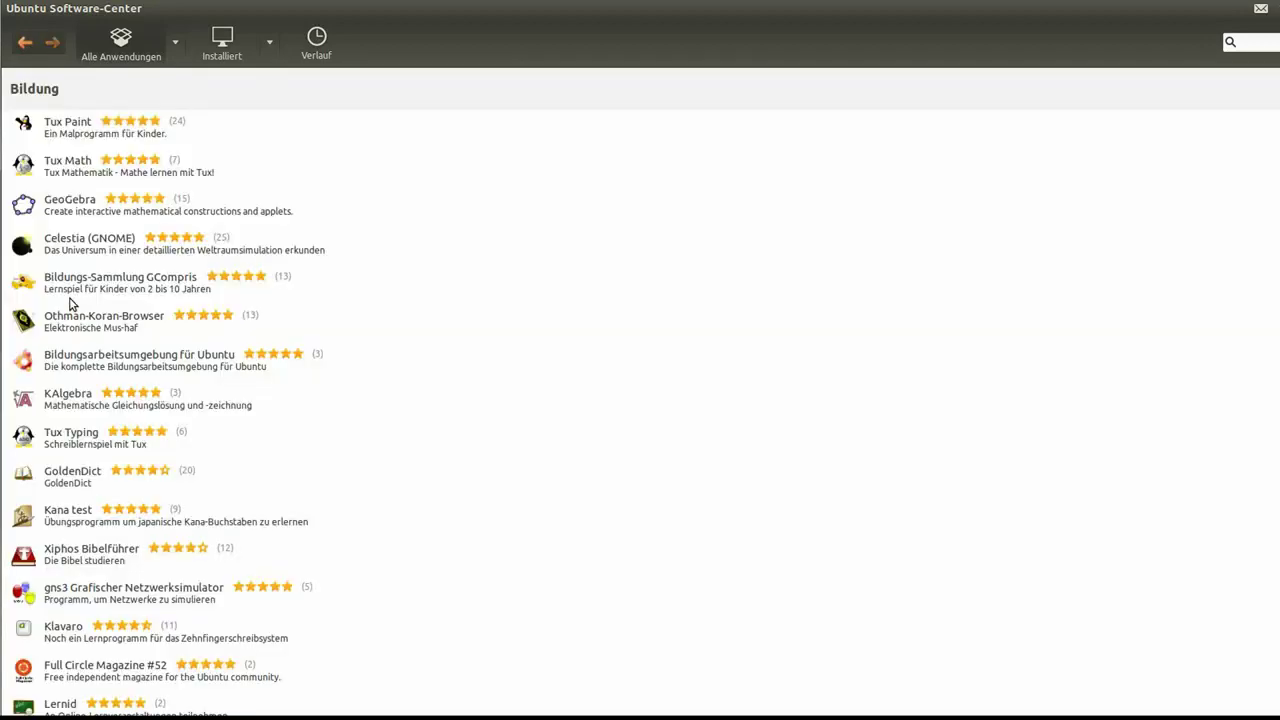
scroll(70, 303, down, 20)
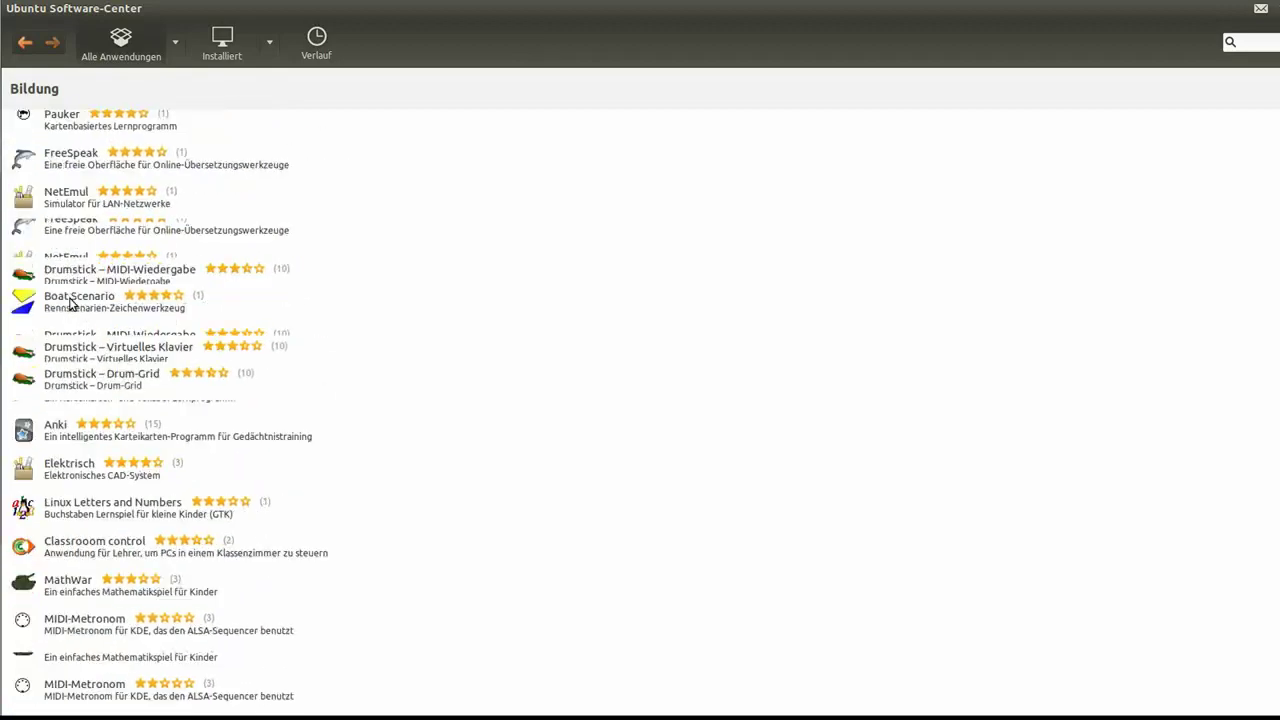
scroll(70, 303, down, 6)
scroll(70, 303, up, 3)
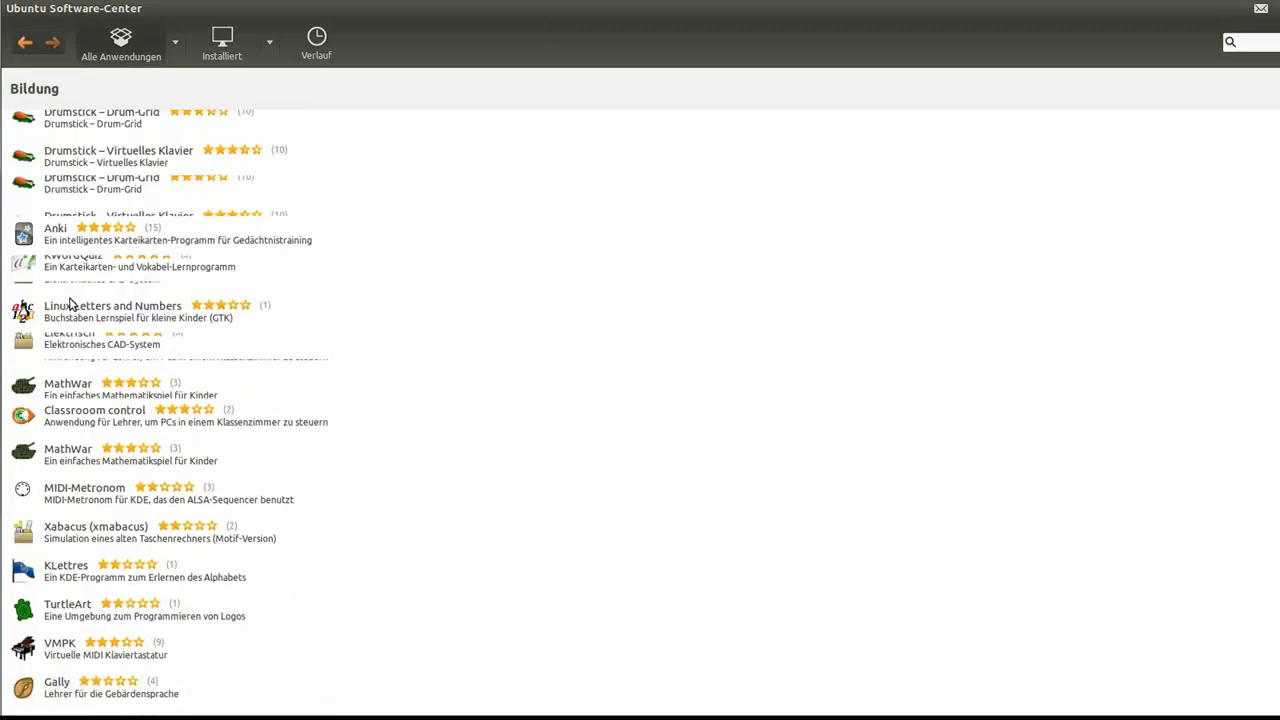
scroll(70, 303, up, 15)
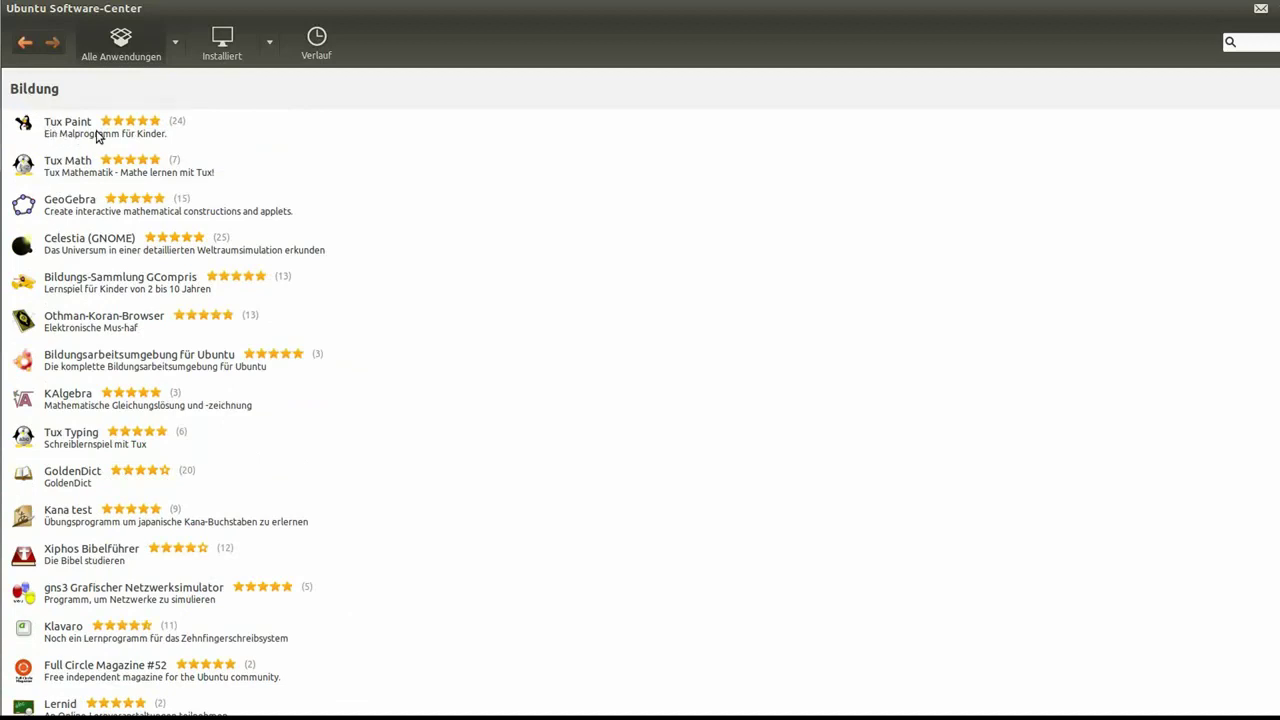
click(104, 210)
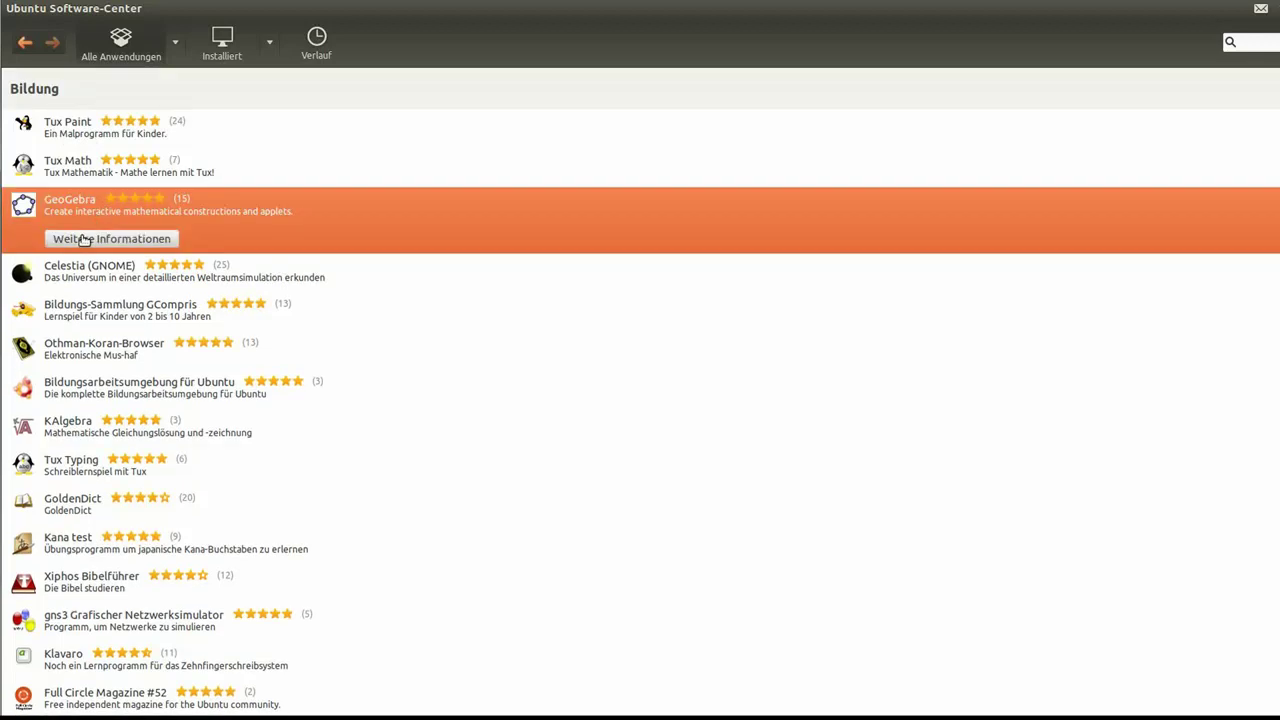
Step: Start installing GeoGebra 3.2.47.0 with password authorization, then open the Grafik category
key(Return)
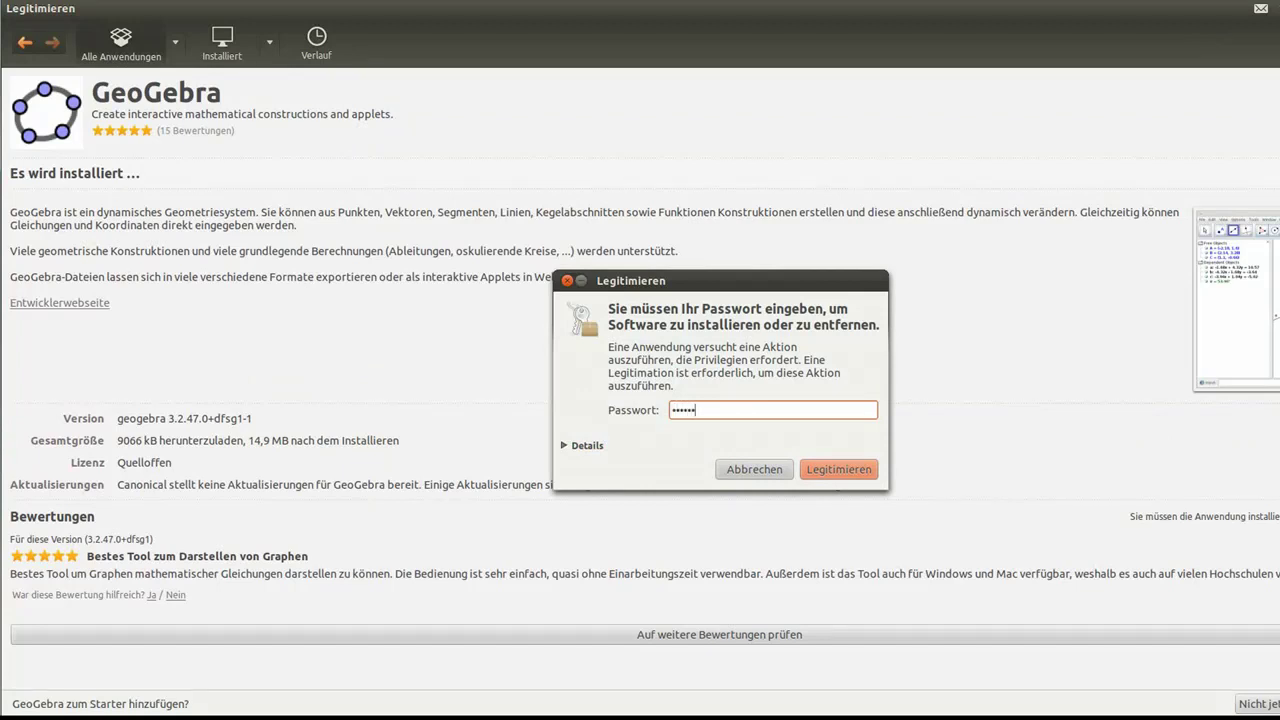
click(843, 470)
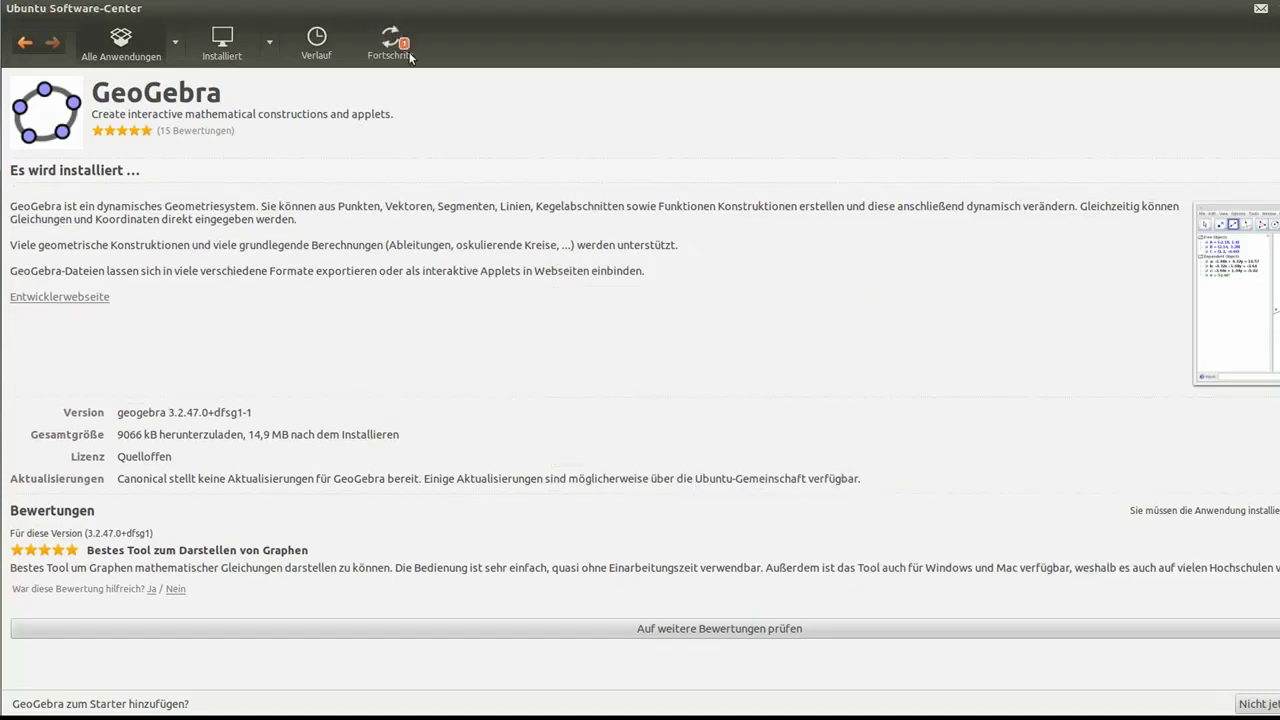
click(121, 40)
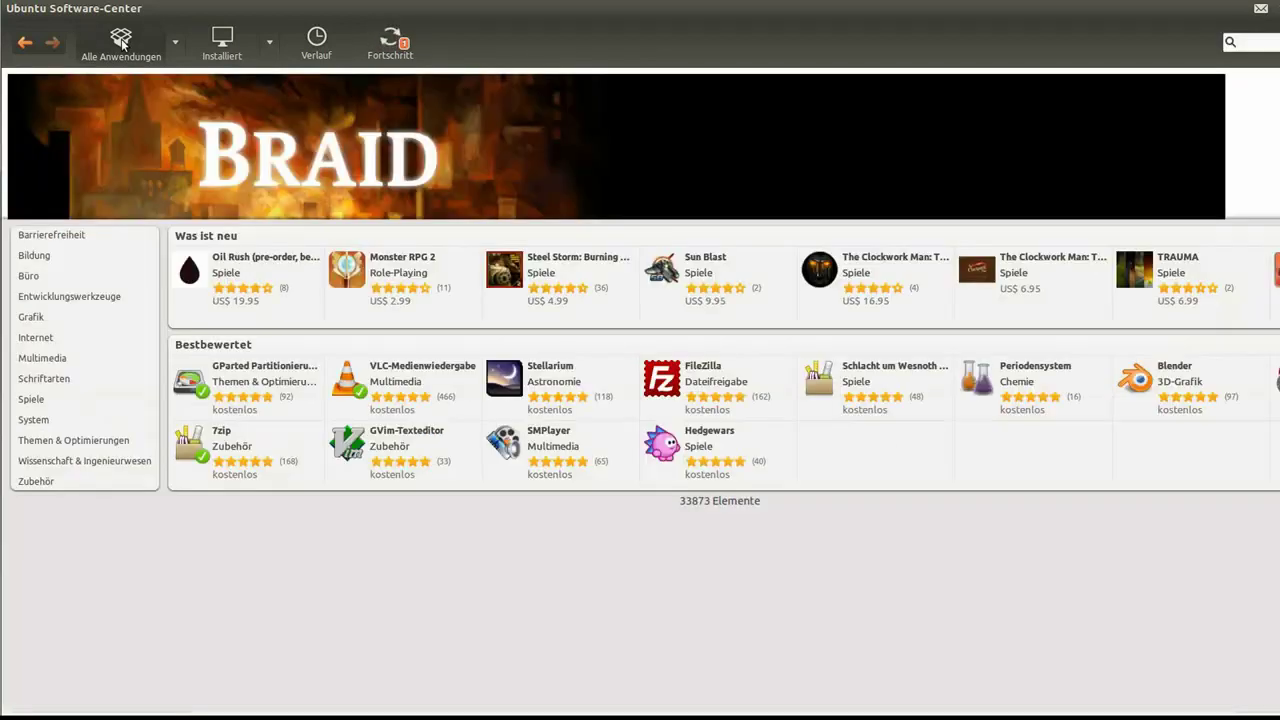
click(35, 318)
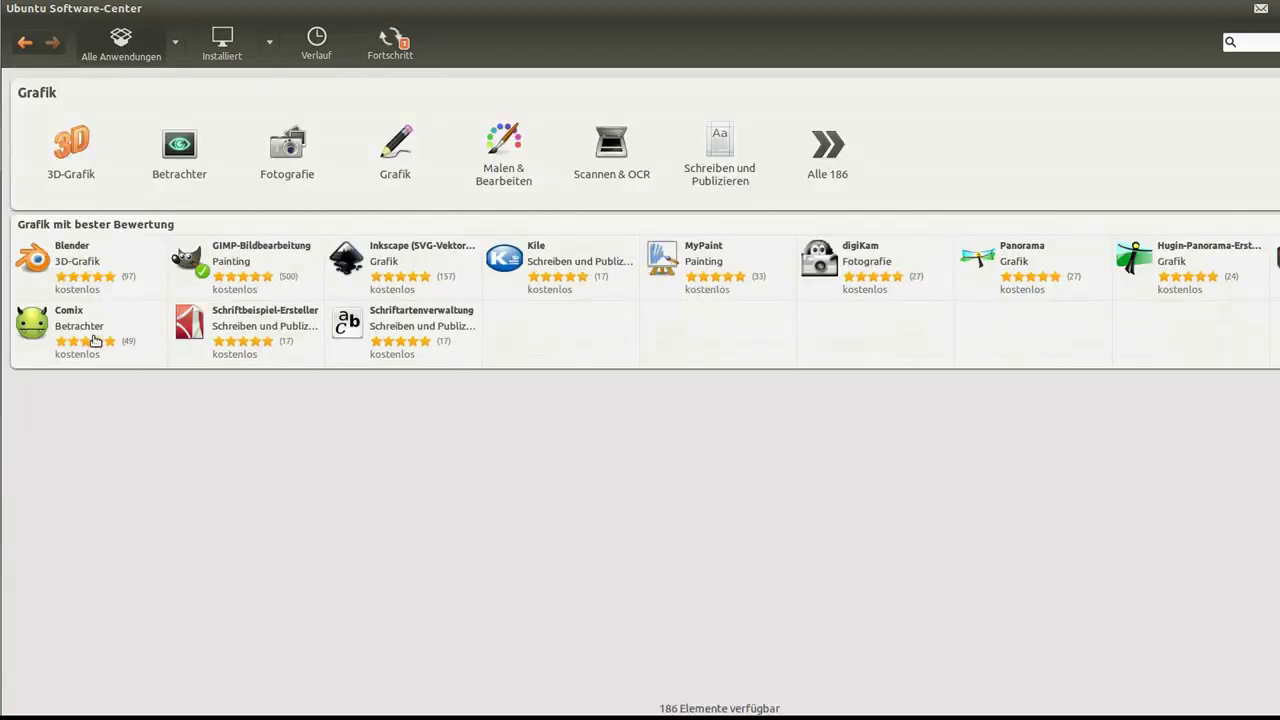
Step: Start installing Inkscape 0.48.2 from its details page and return to the Grafik category
click(417, 275)
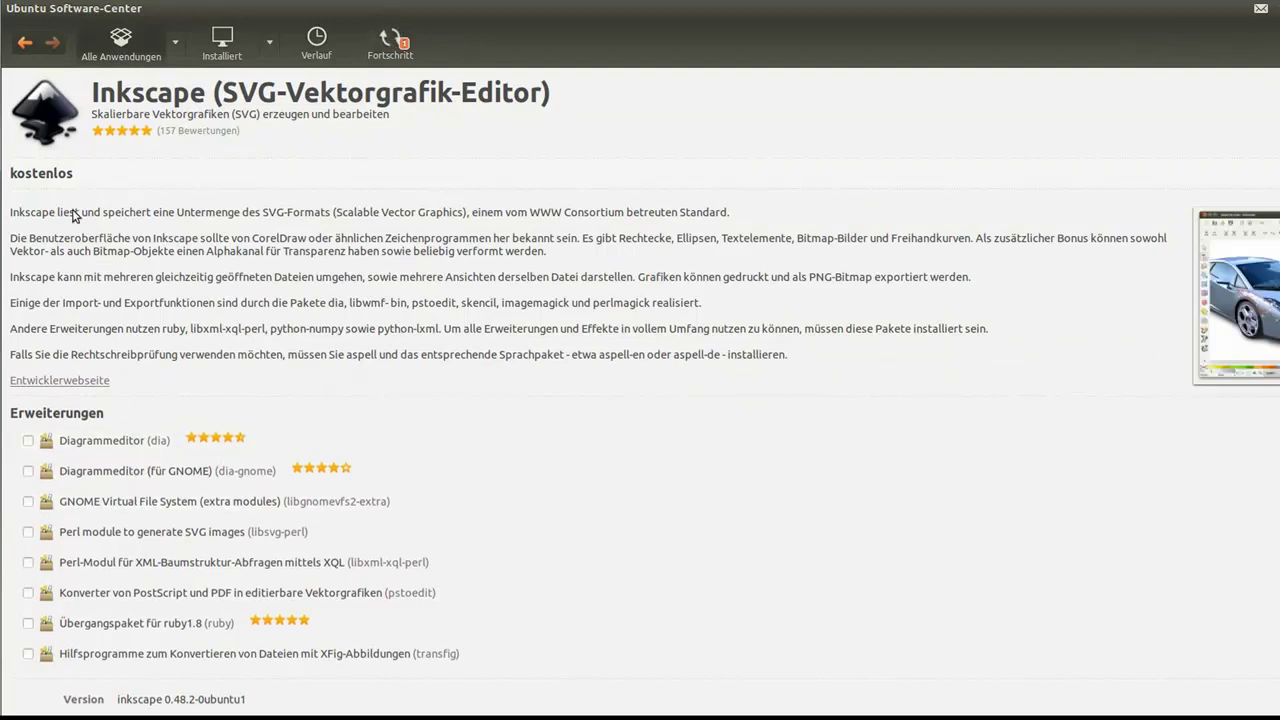
scroll(253, 405, down, 1)
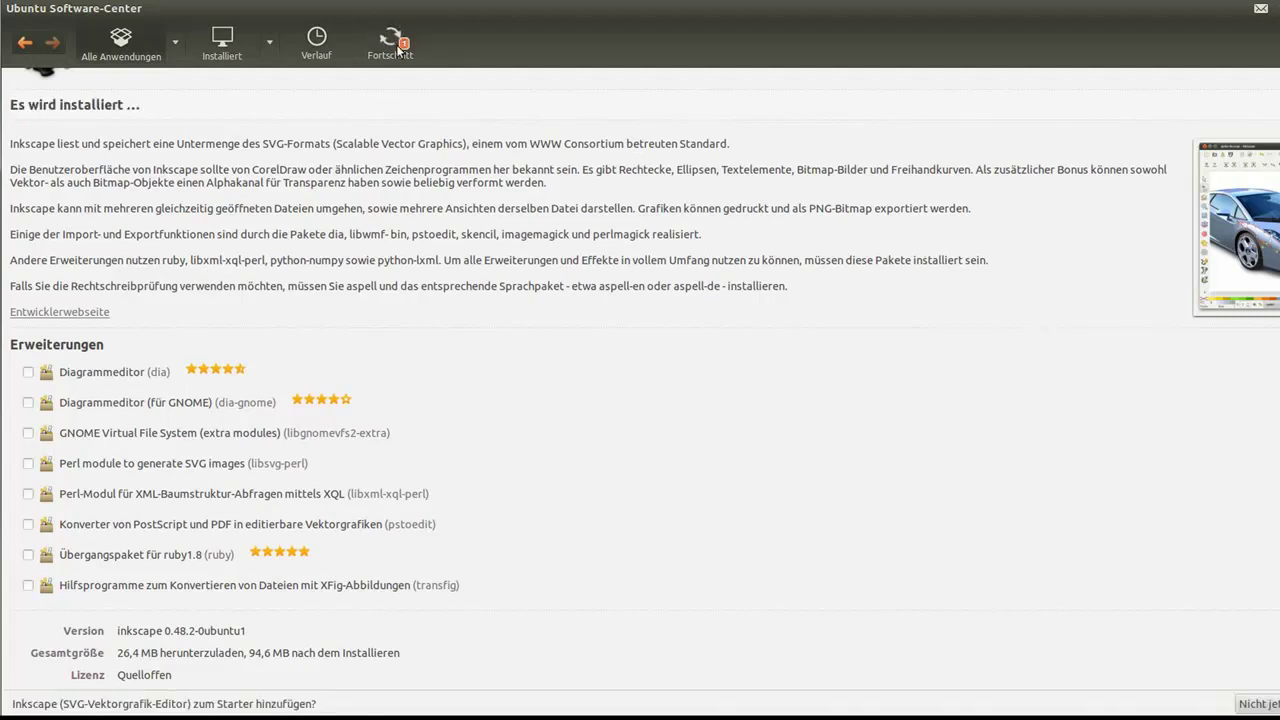
click(25, 44)
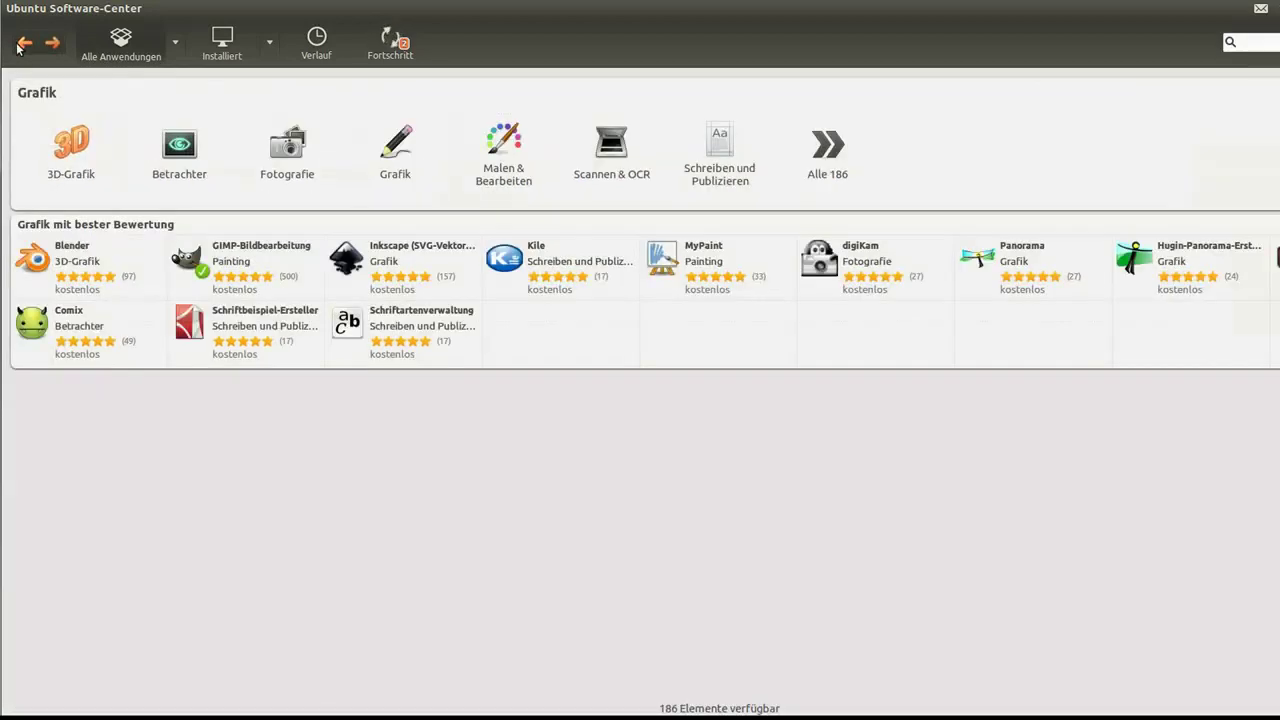
Step: Return from the Spiele category to the home page and minimize the Software Center window
click(25, 44)
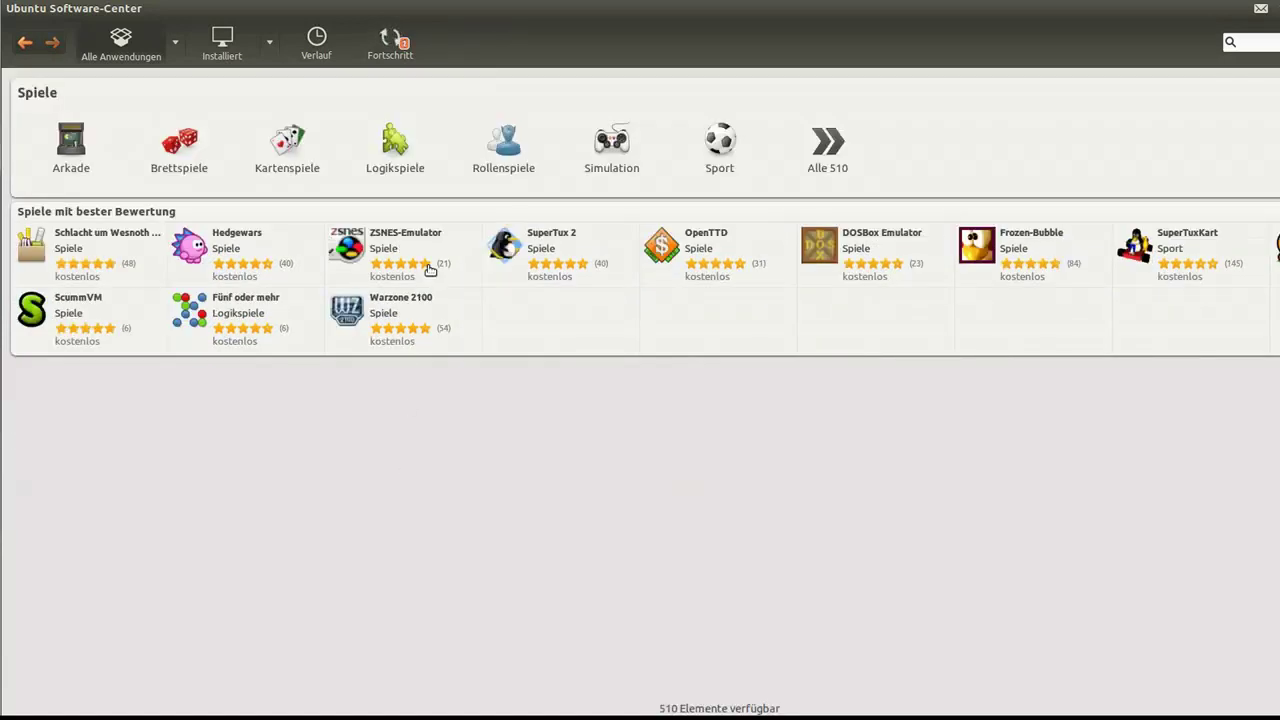
click(24, 43)
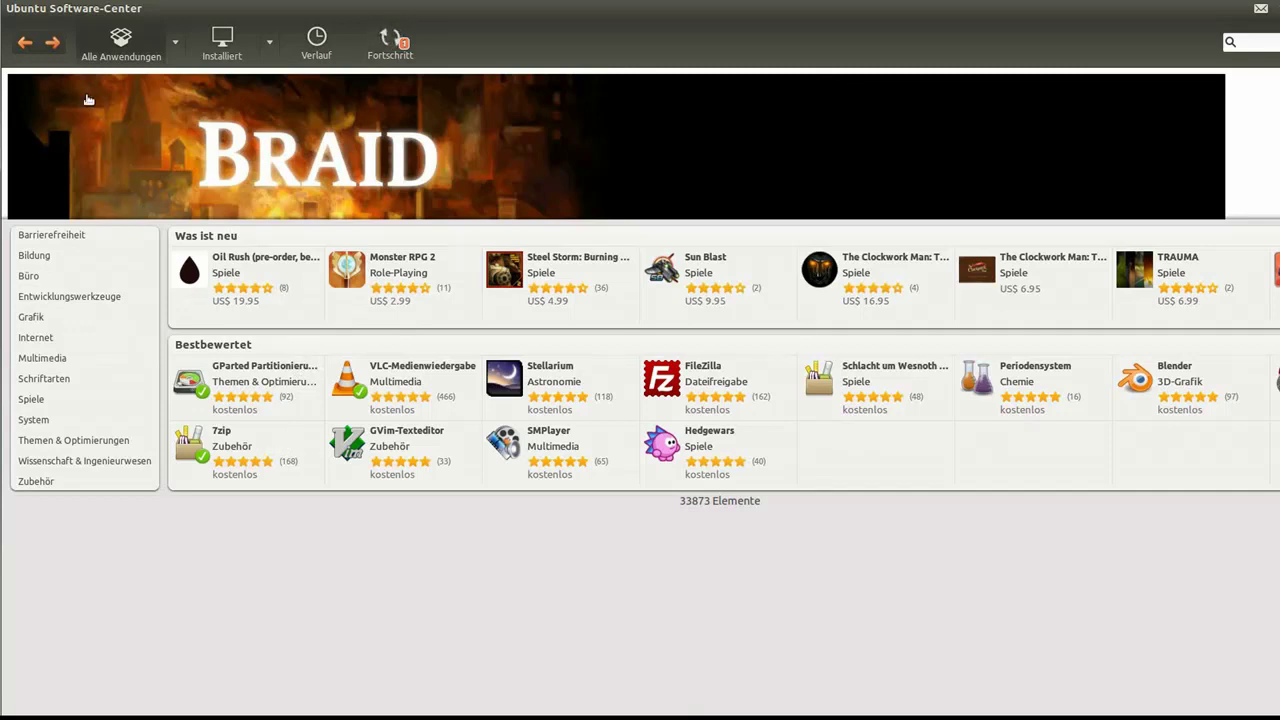
mouse_move(171, 15)
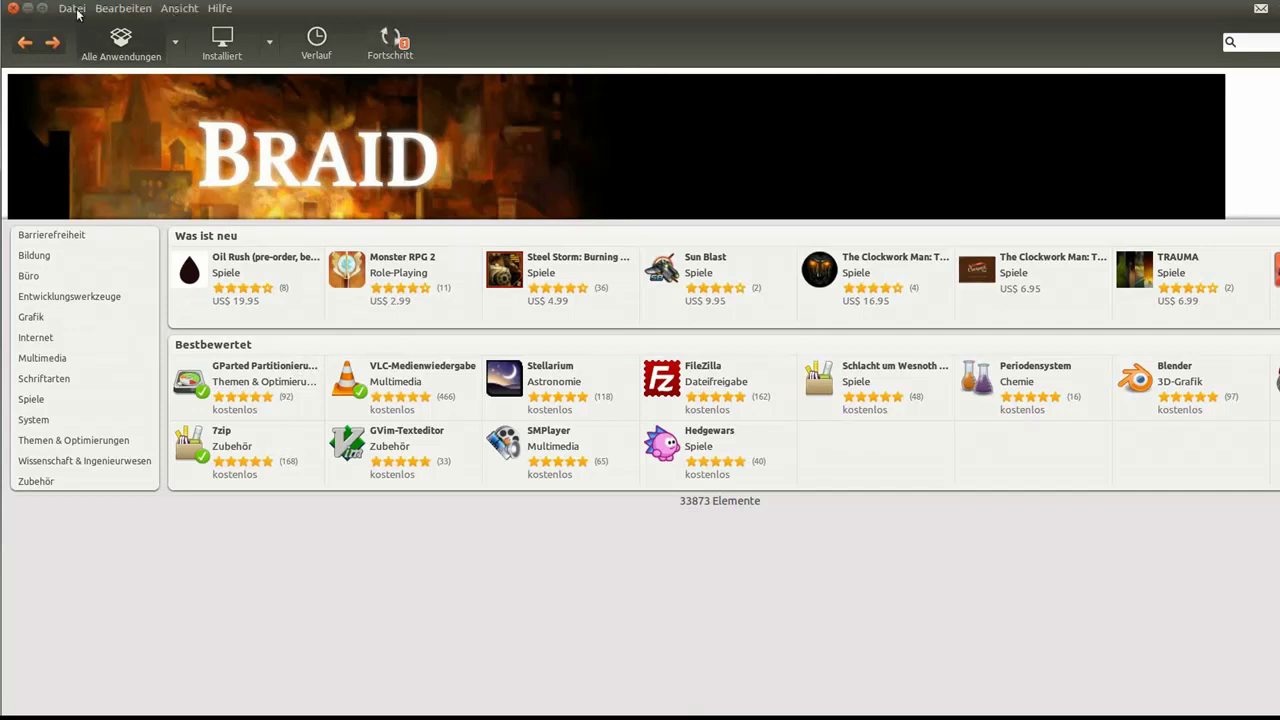
click(29, 9)
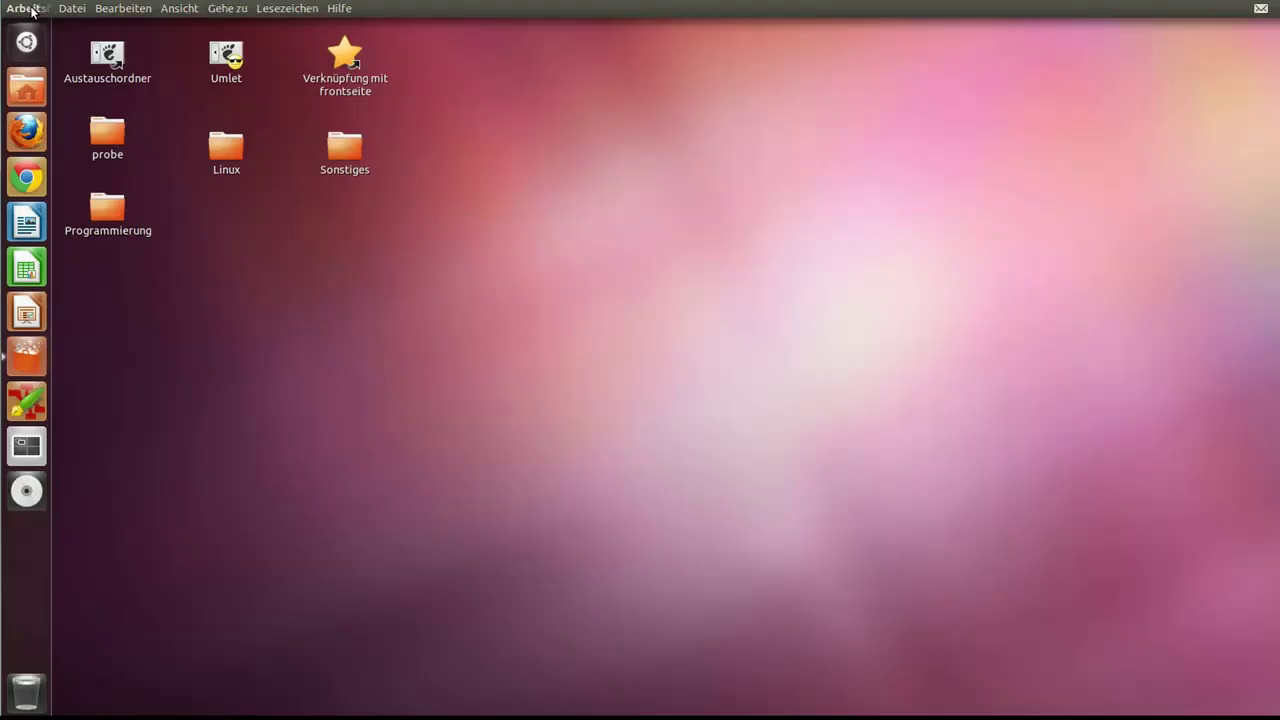
Step: Open the home folder, Firefox and a blank Writer document Unbenannt 1 from the launcher
click(27, 358)
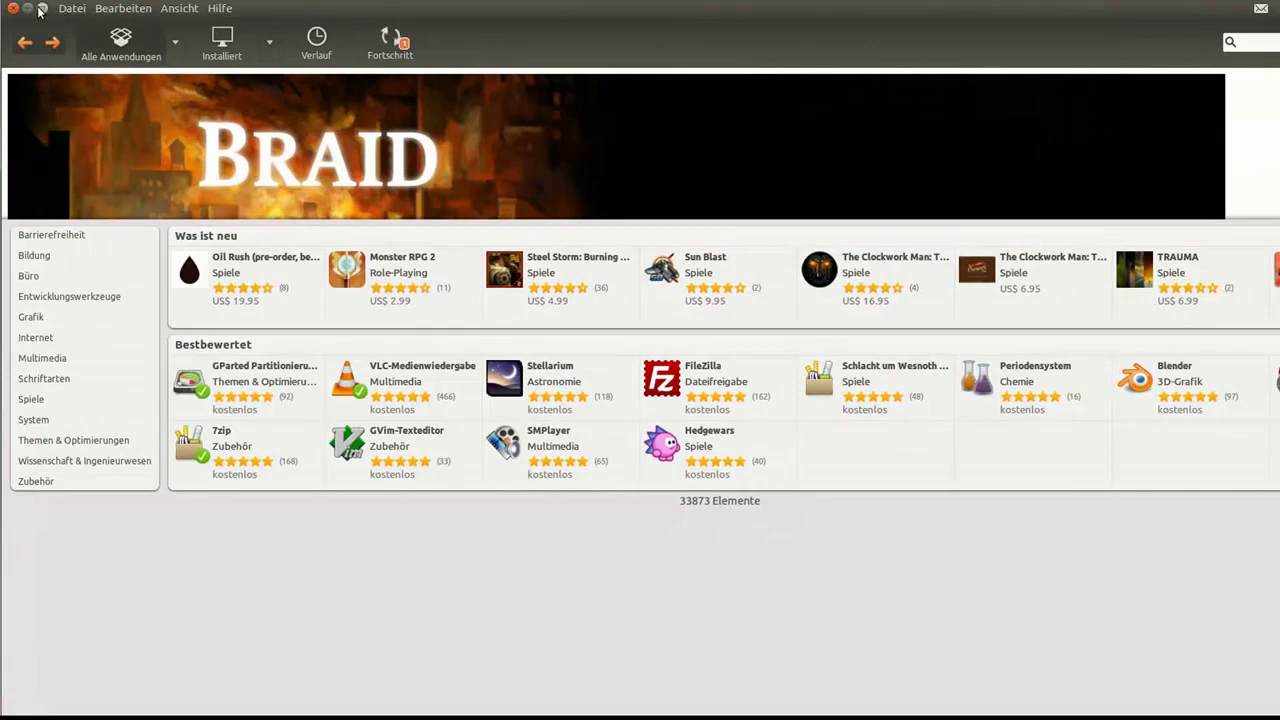
click(27, 8)
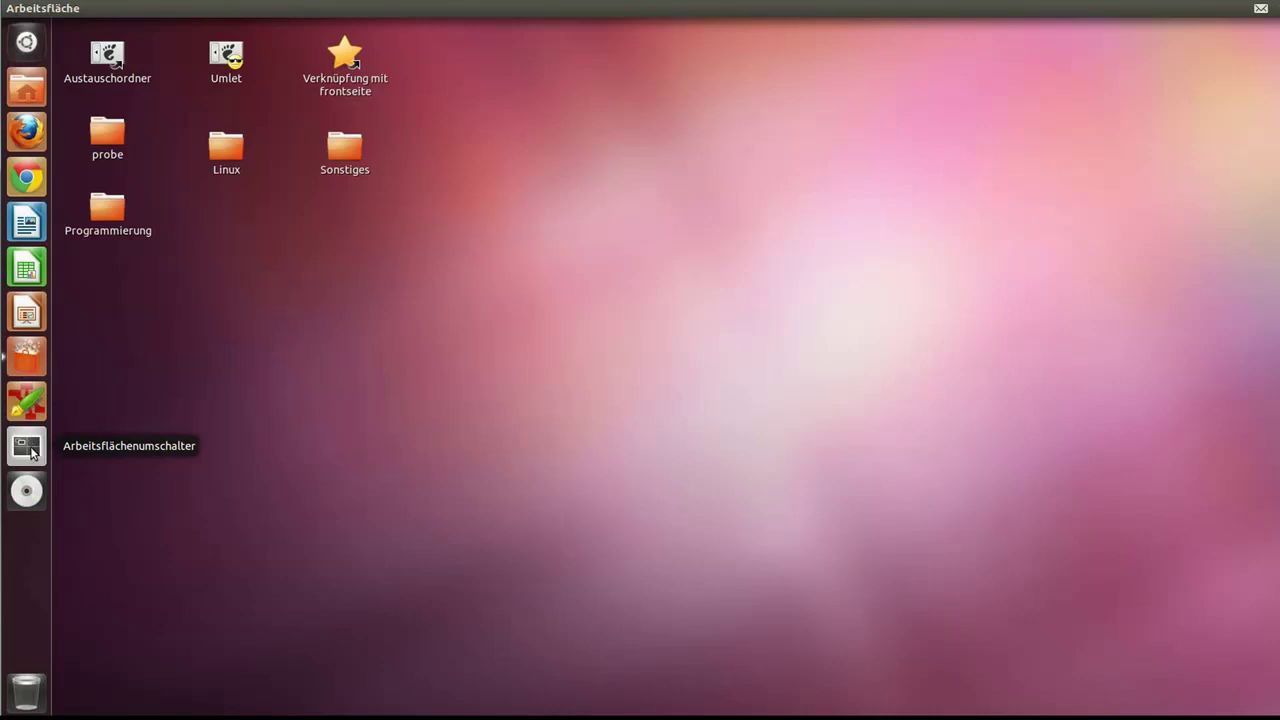
click(36, 96)
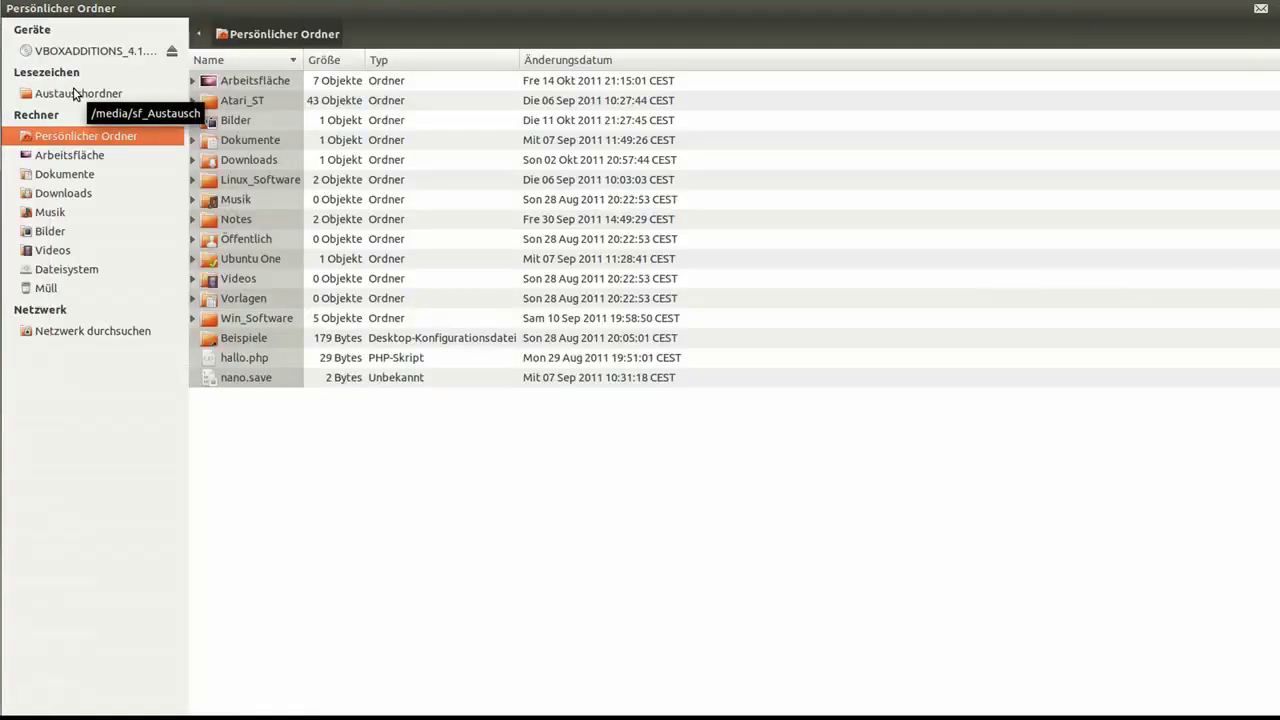
mouse_move(3, 82)
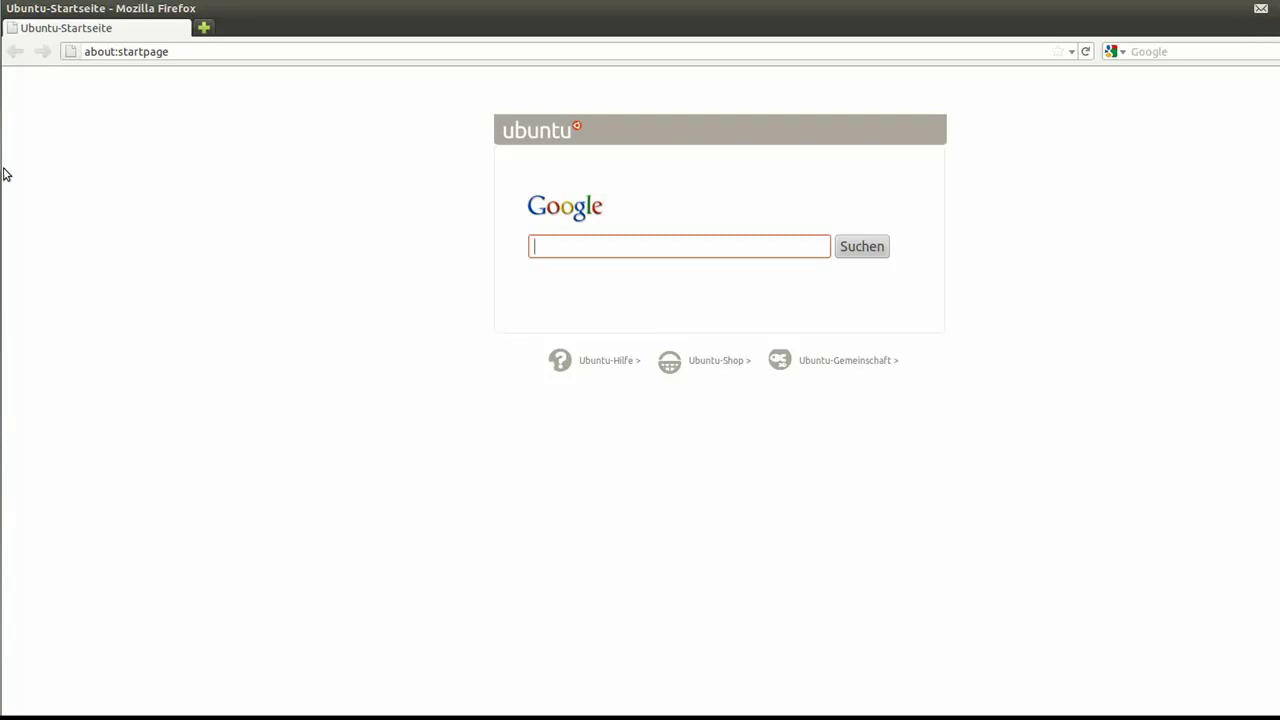
mouse_move(3, 130)
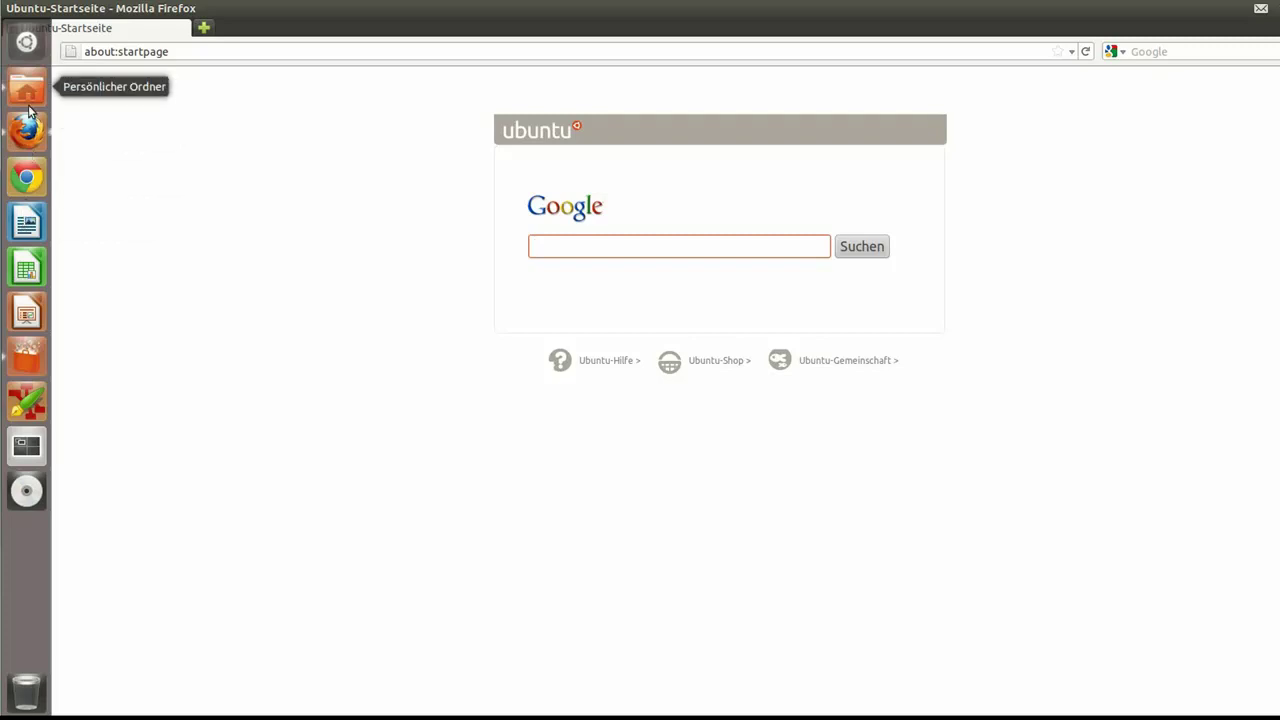
click(27, 226)
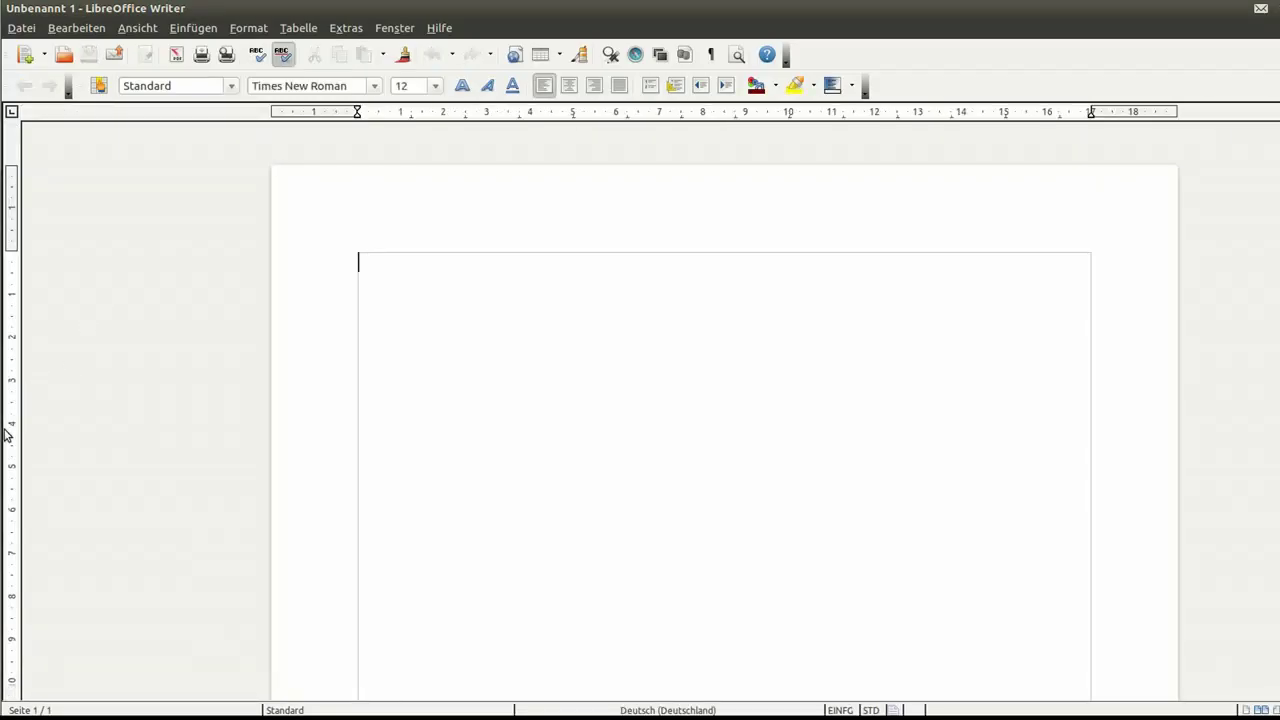
mouse_move(1, 435)
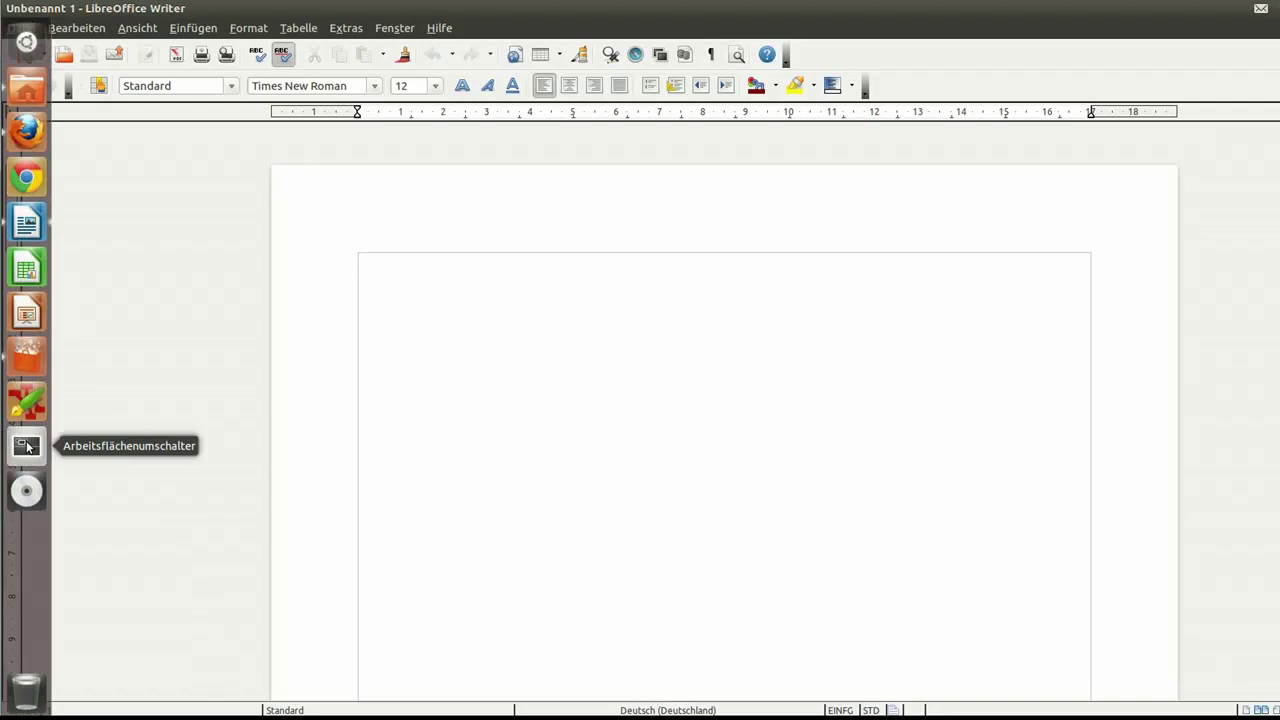
Step: Move Writer top-right, Firefox bottom-right, the file manager bottom-left, then show the empty first workspace
click(27, 446)
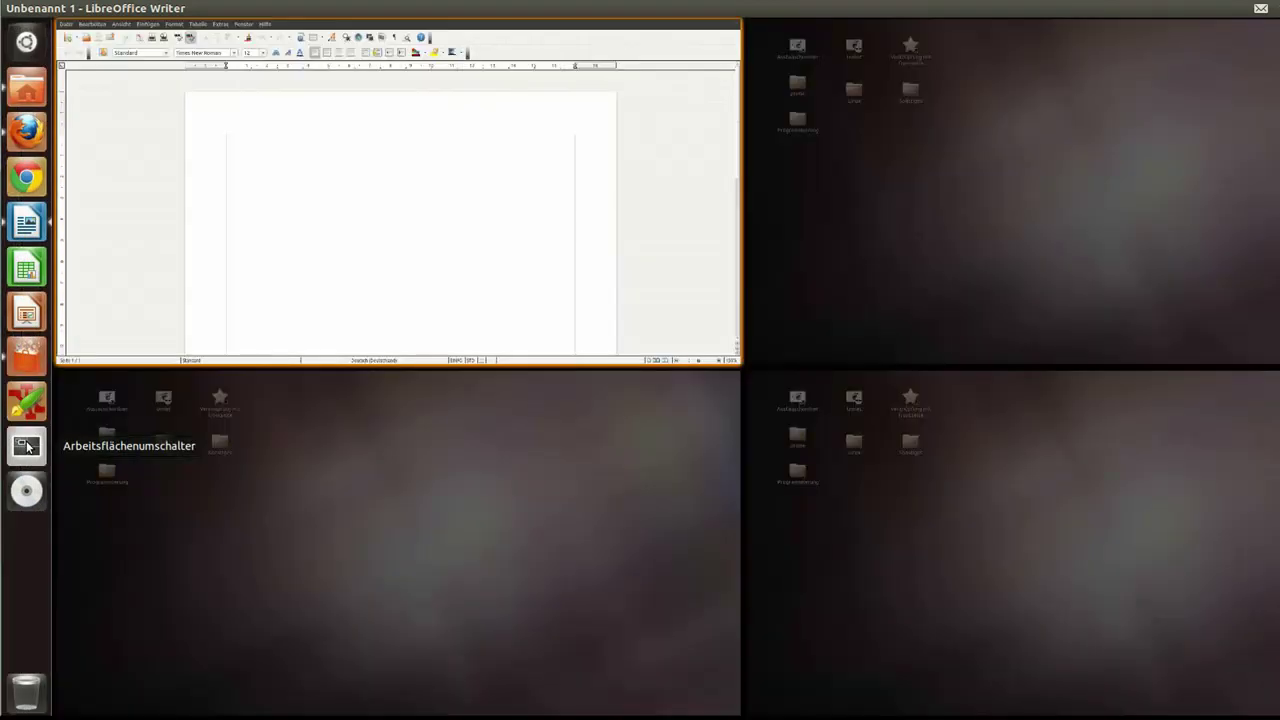
drag(369, 229, 1054, 230)
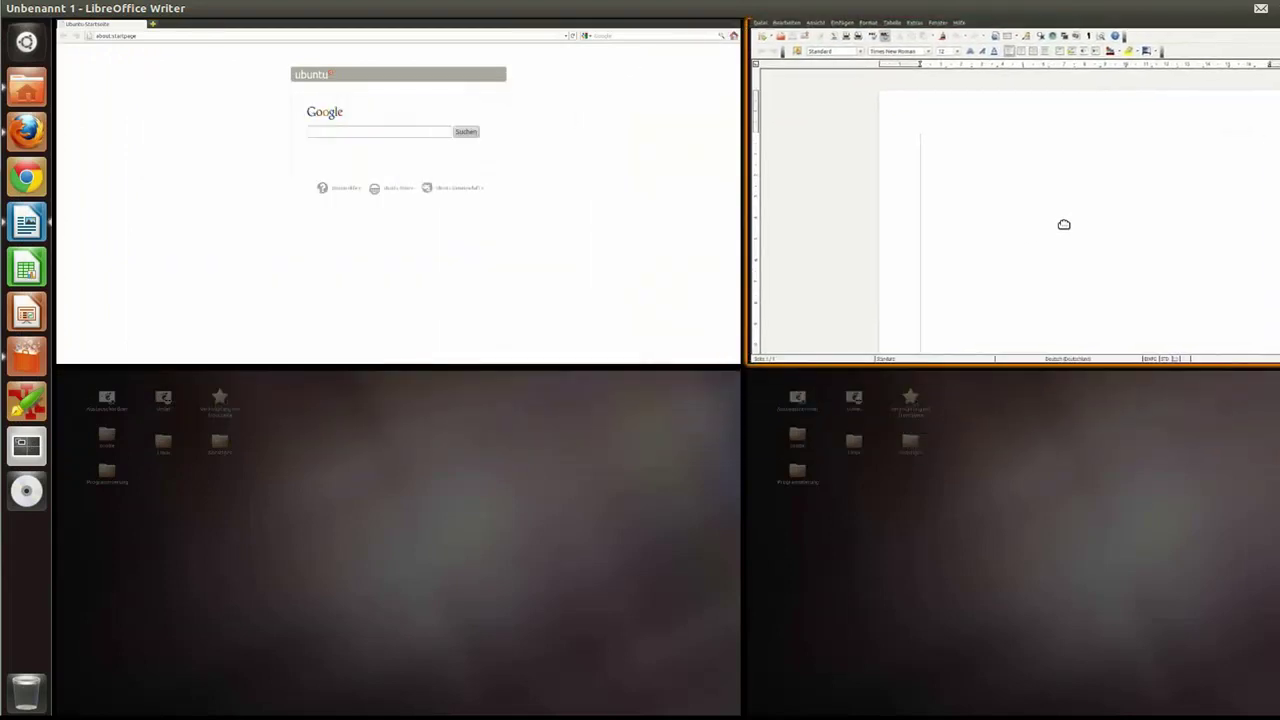
drag(475, 223, 1141, 537)
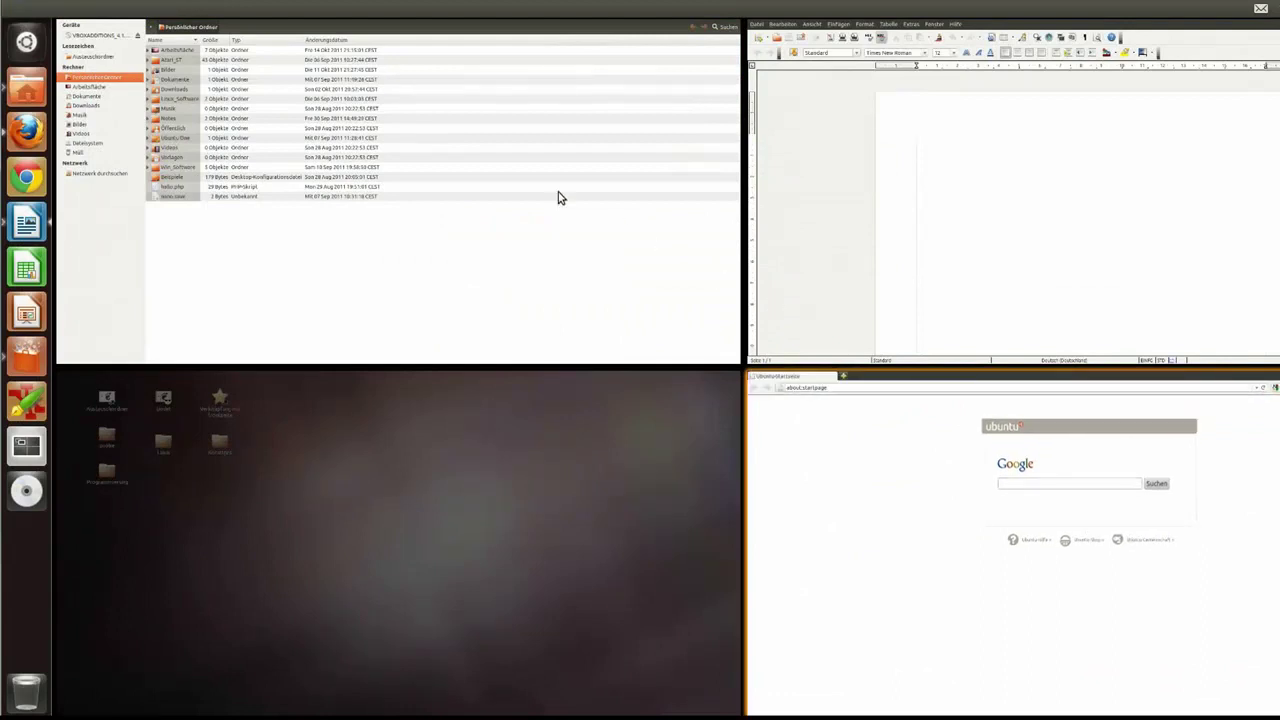
drag(557, 197, 537, 302)
drag(539, 369, 526, 529)
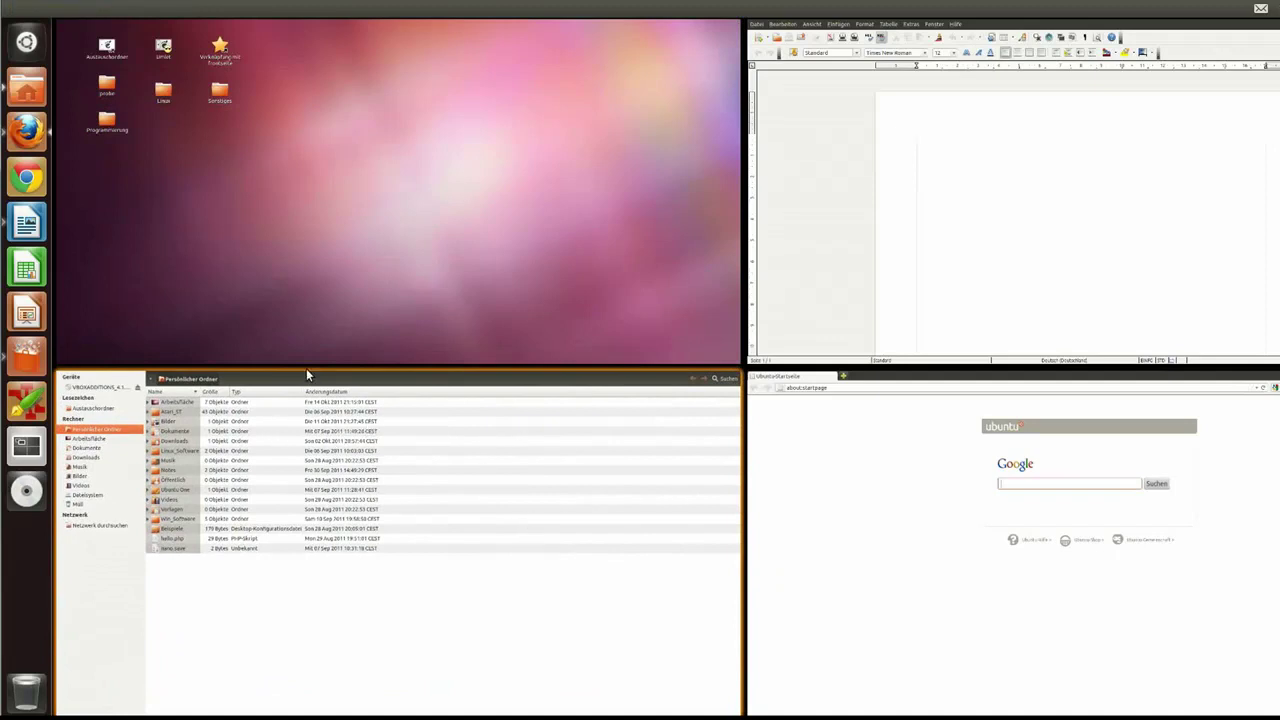
click(260, 224)
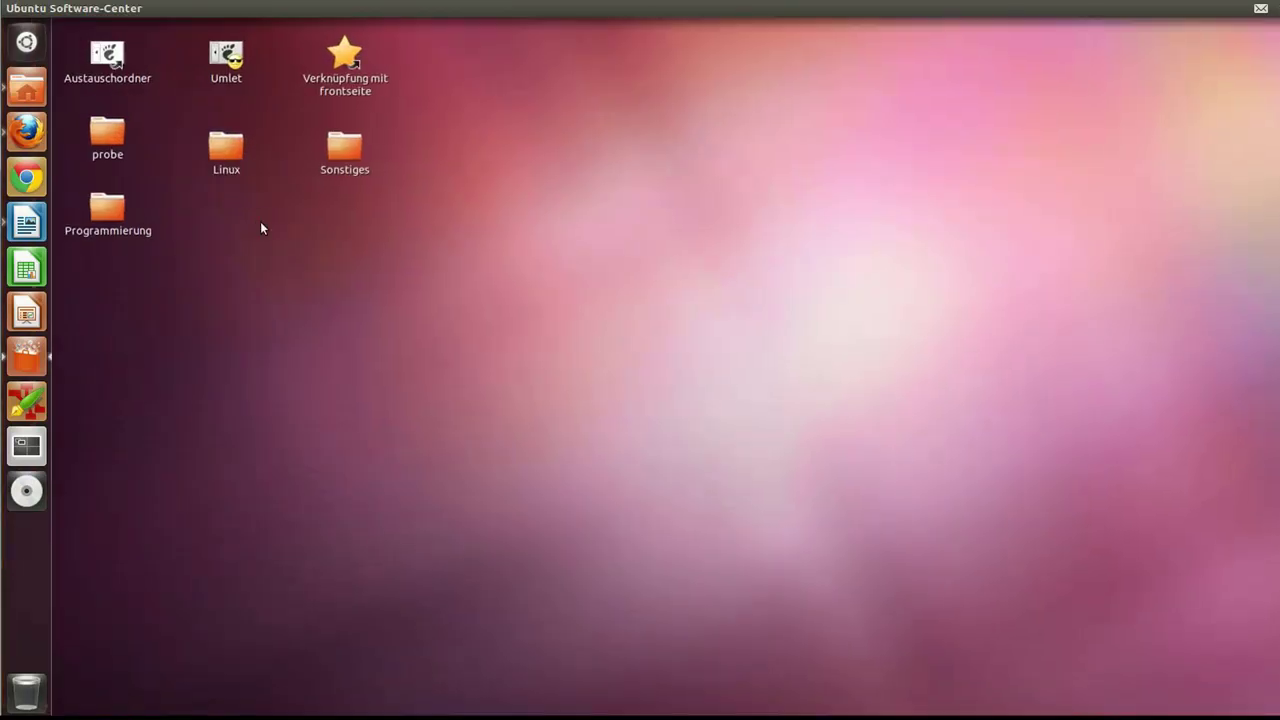
Step: Jump between the Writer and file manager workspaces using the workspace switcher
click(27, 452)
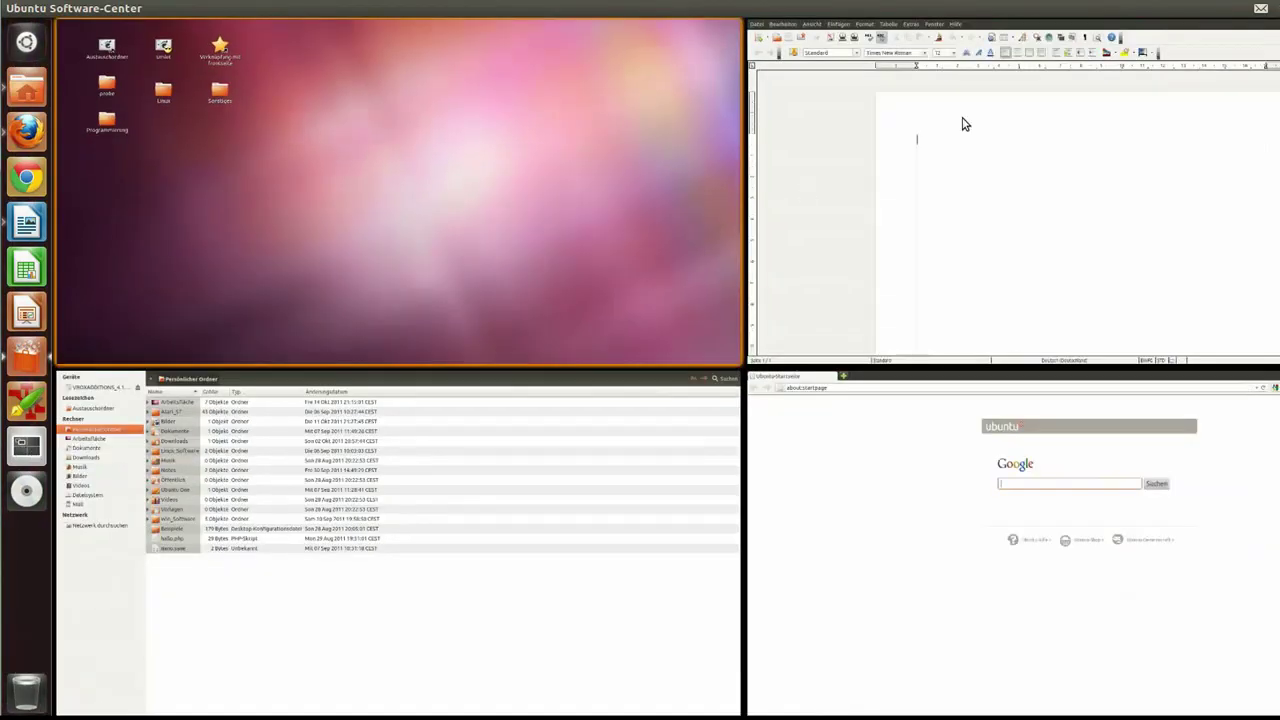
click(985, 181)
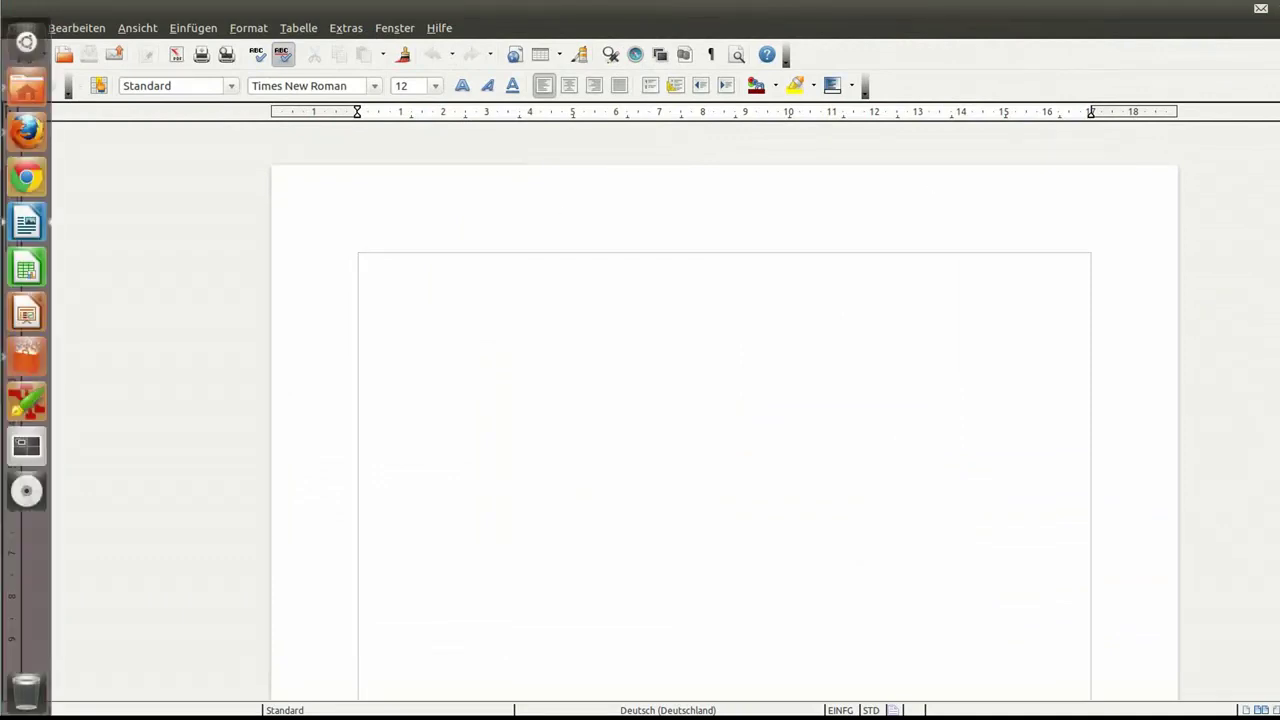
click(27, 449)
click(27, 449)
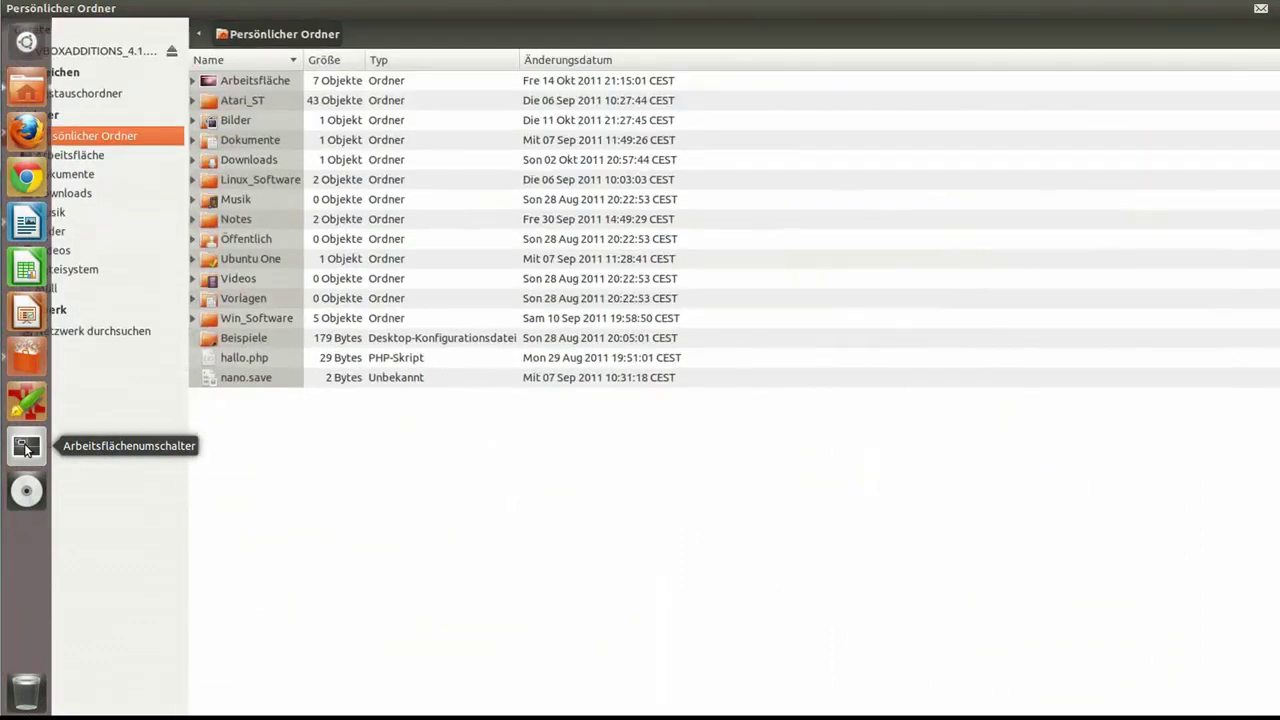
click(27, 449)
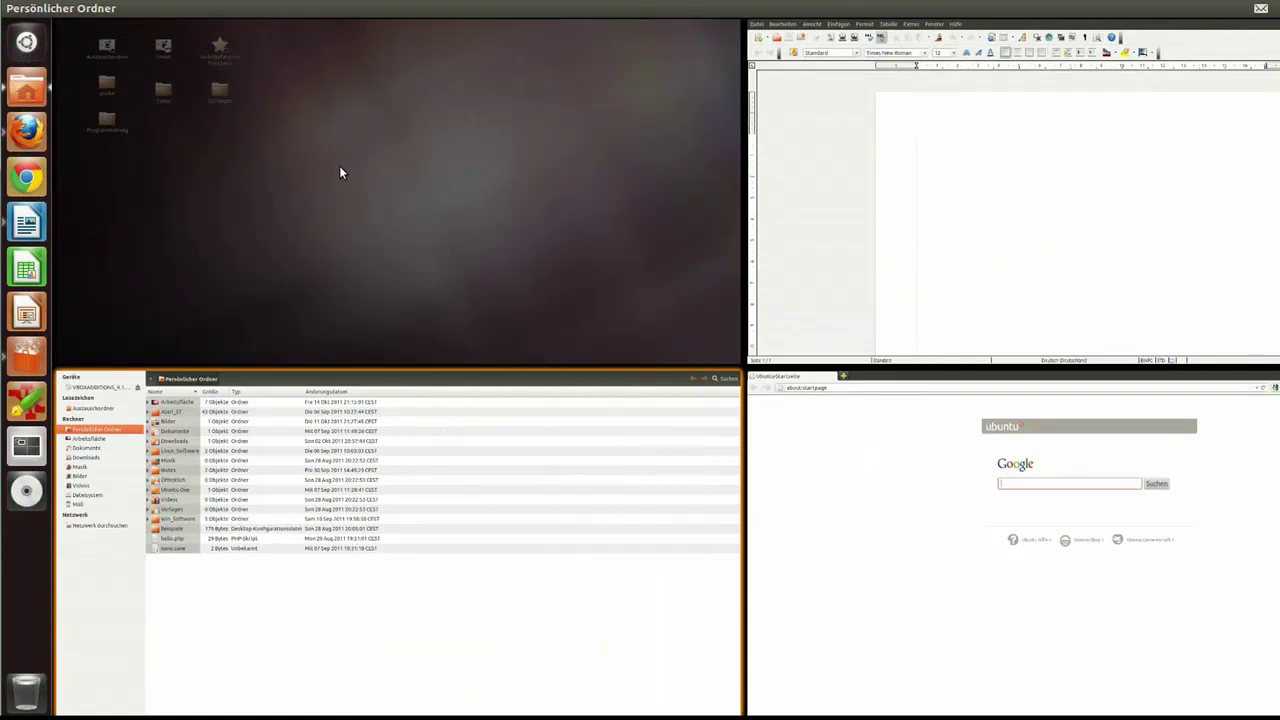
Step: Cycle through running applications with Alt+Tab, bringing up Writer and then the Software Center
key(alt+Tab)
key(alt+Tab)
key(alt+Tab)
key(alt+Tab)
key(alt+Tab)
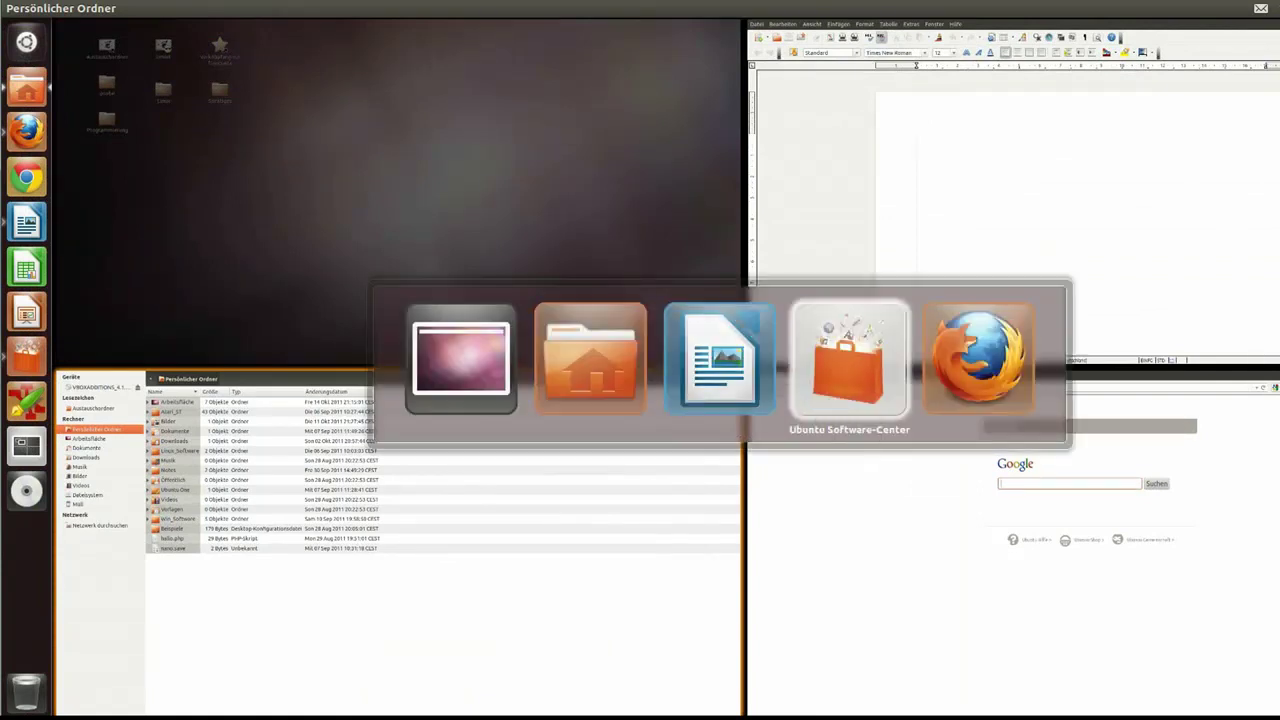
key(alt+Tab)
key(alt+Tab)
key(alt+Tab)
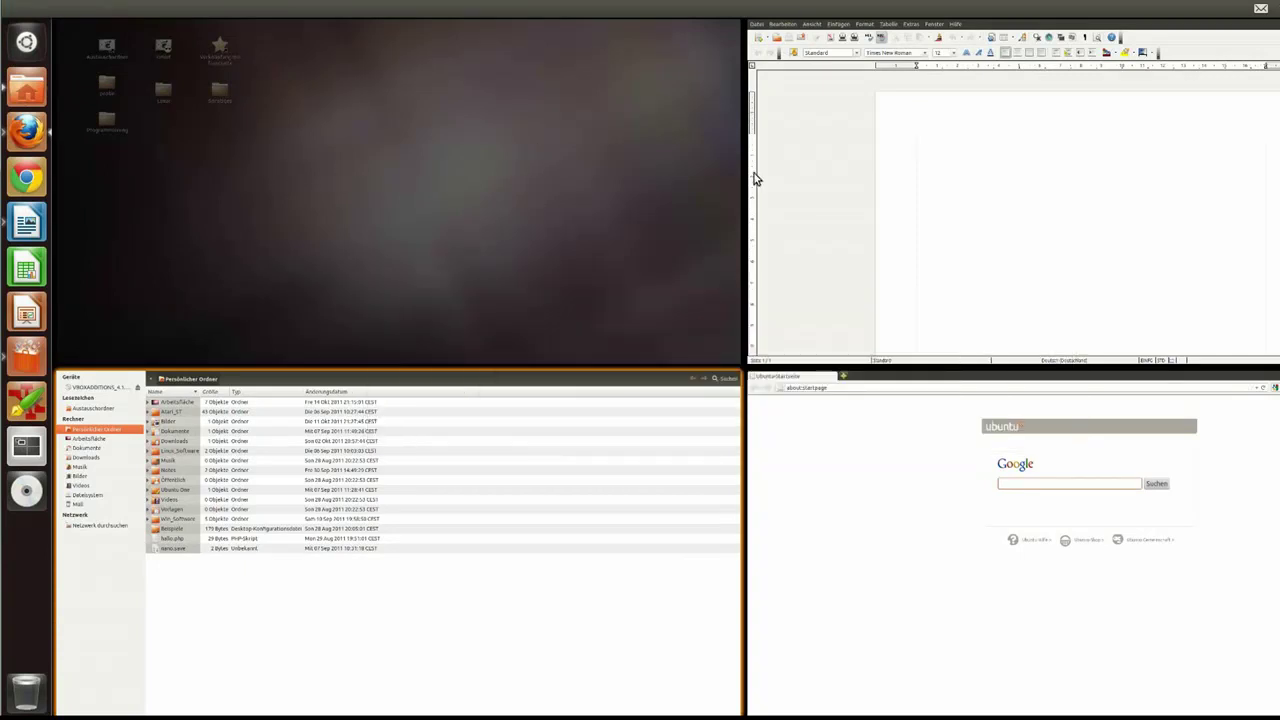
click(927, 209)
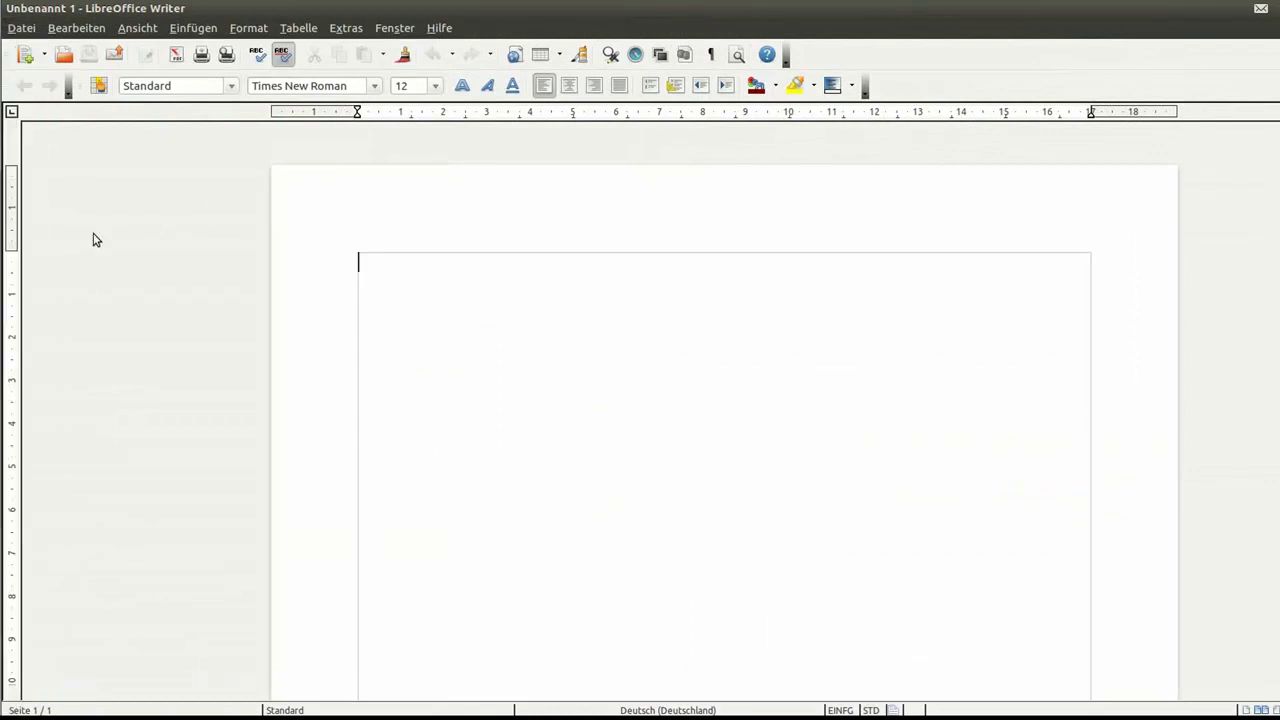
mouse_move(6, 258)
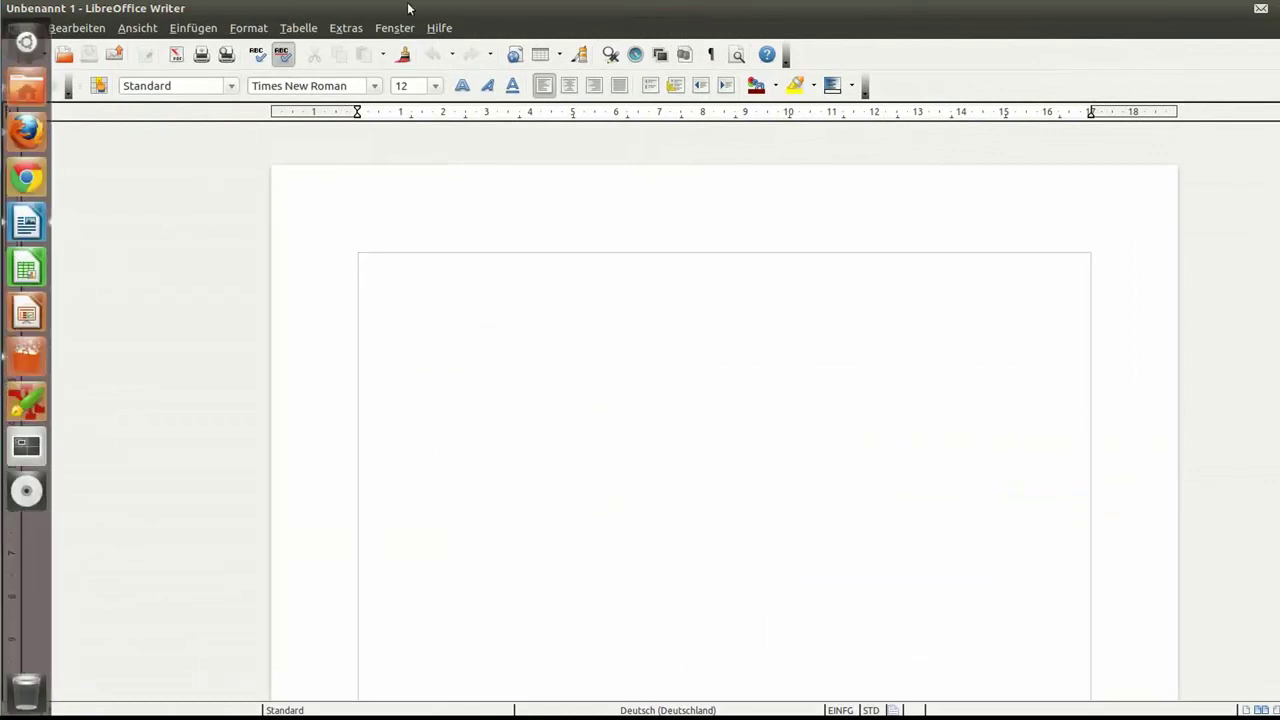
key(alt+Tab)
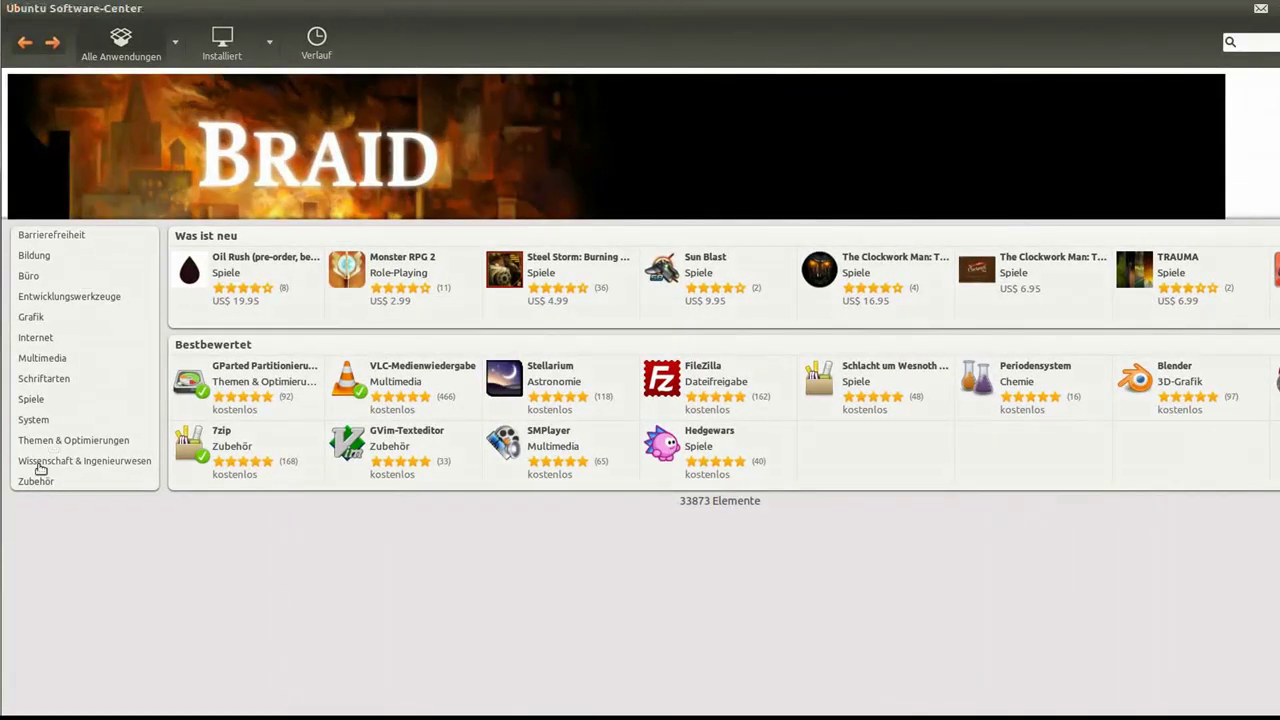
mouse_move(8, 485)
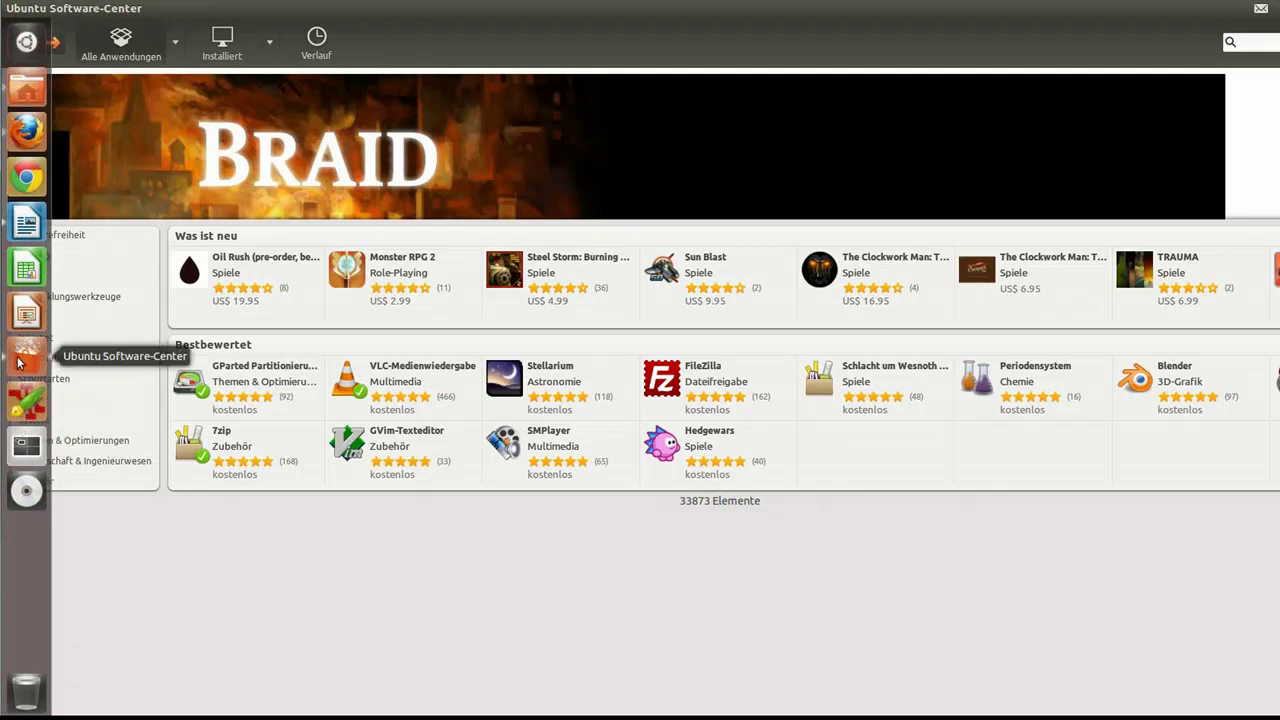
Step: Drag the Software Center, Firefox and file manager windows into the top-left workspace
click(25, 445)
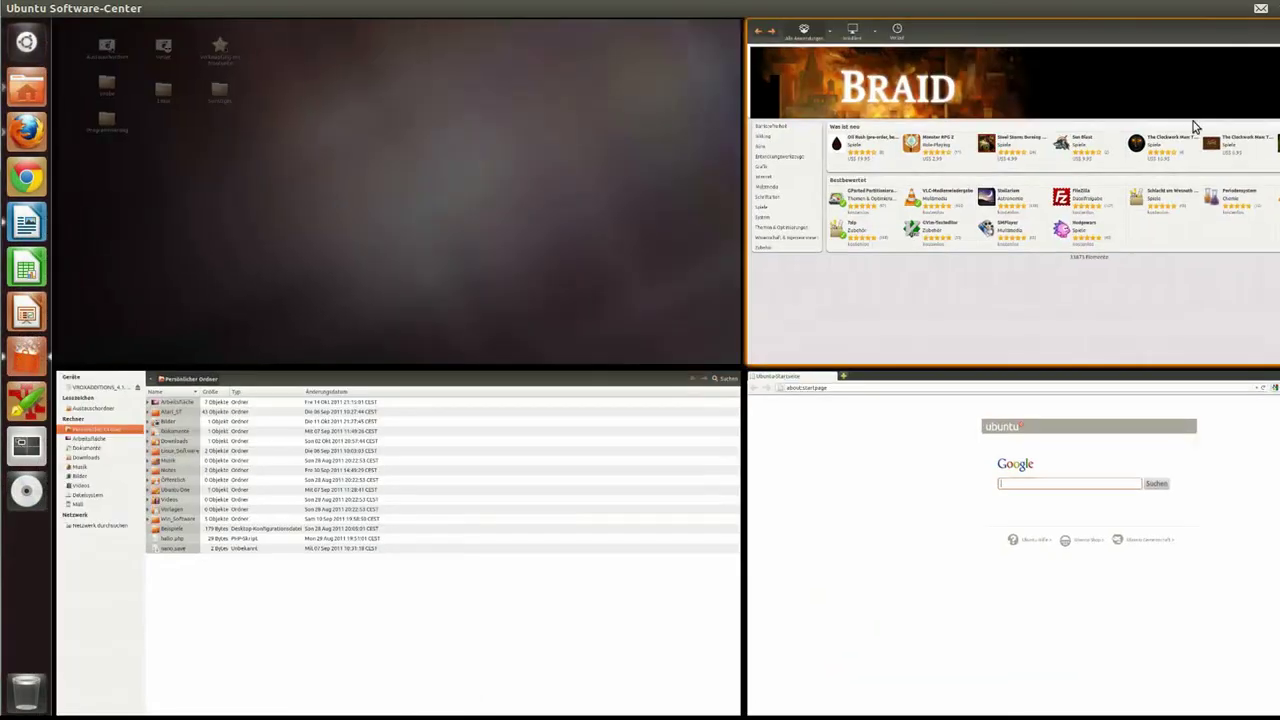
drag(1194, 126, 528, 120)
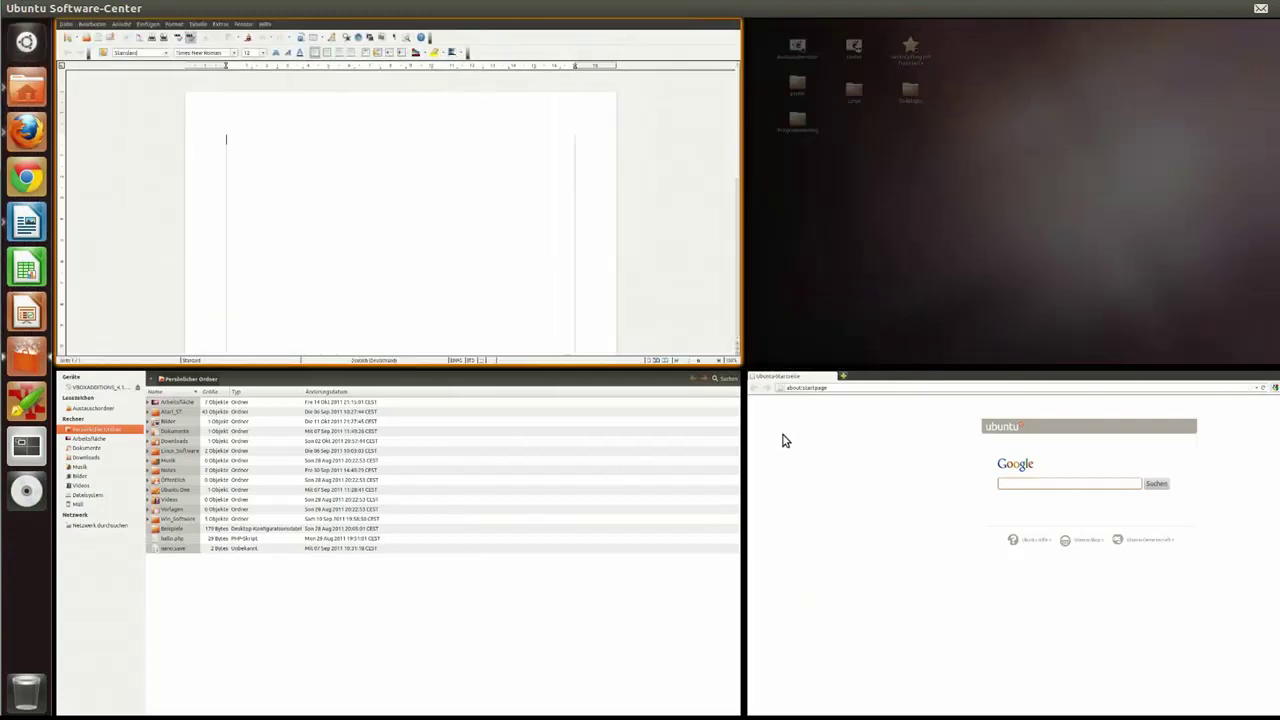
drag(957, 529, 229, 186)
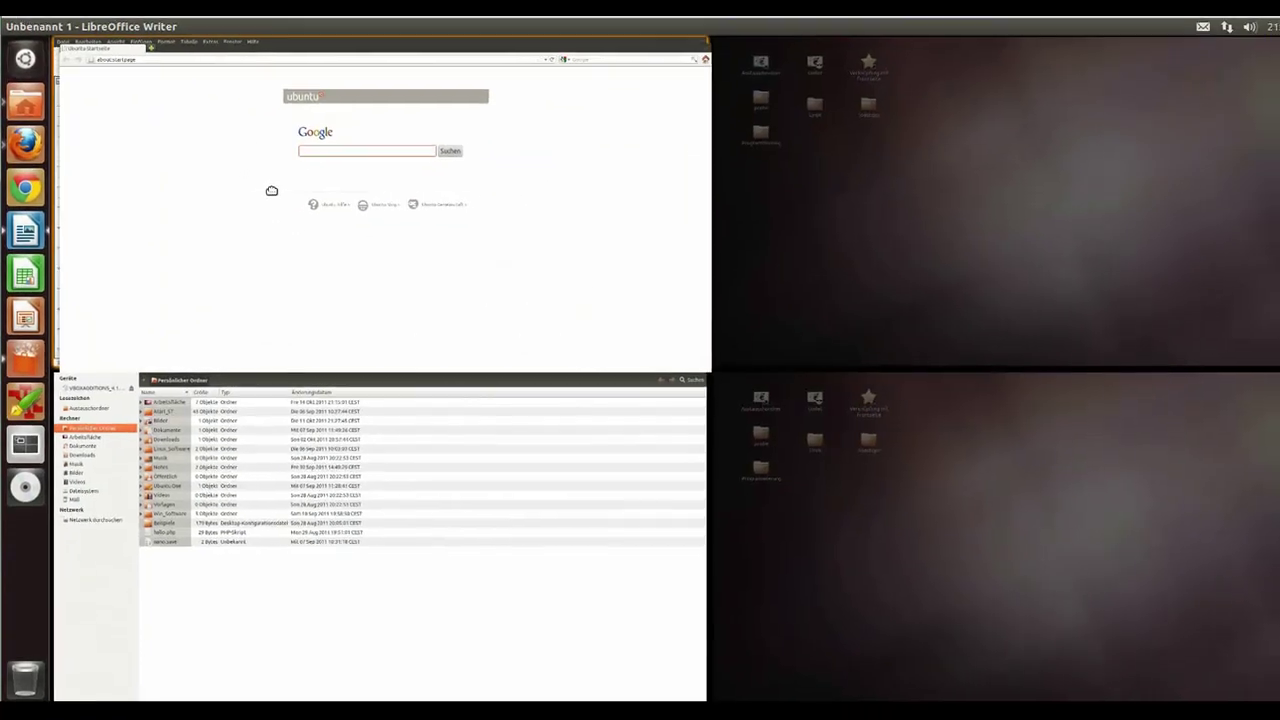
drag(357, 554, 351, 263)
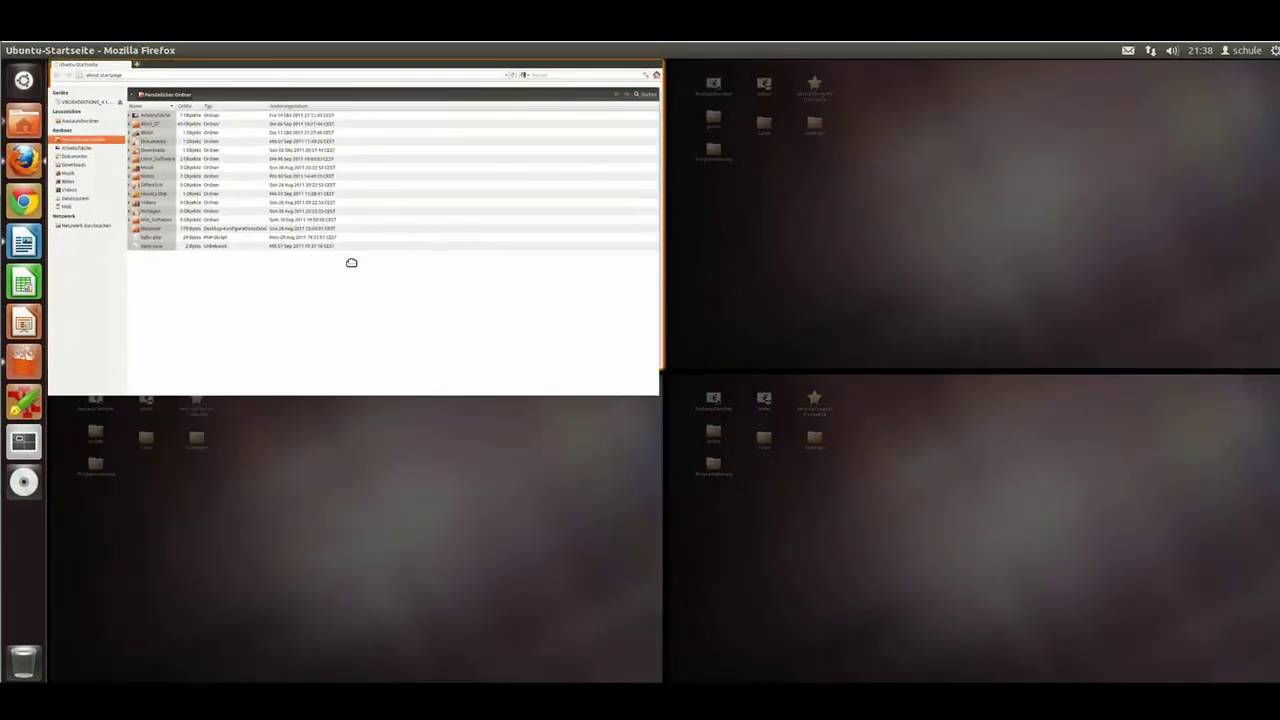
Step: Snap Firefox to the left half of the screen, beside the restored home folder window on the right
click(352, 257)
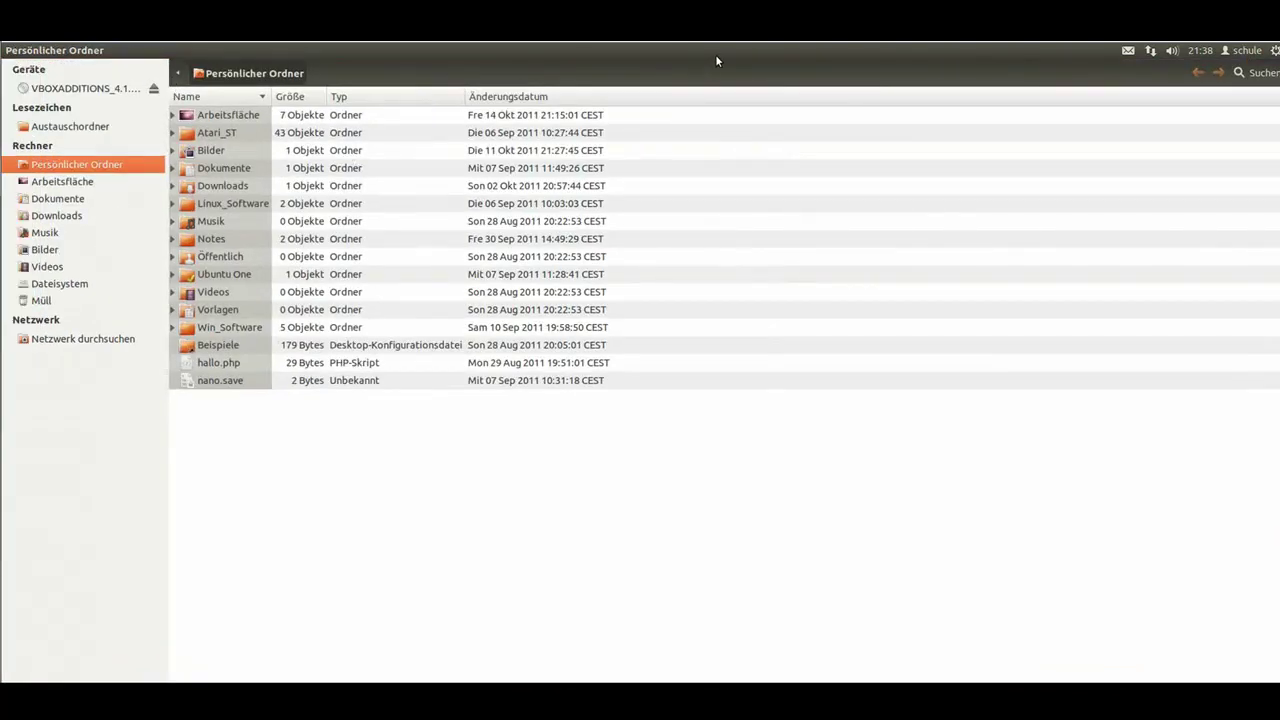
mouse_move(814, 52)
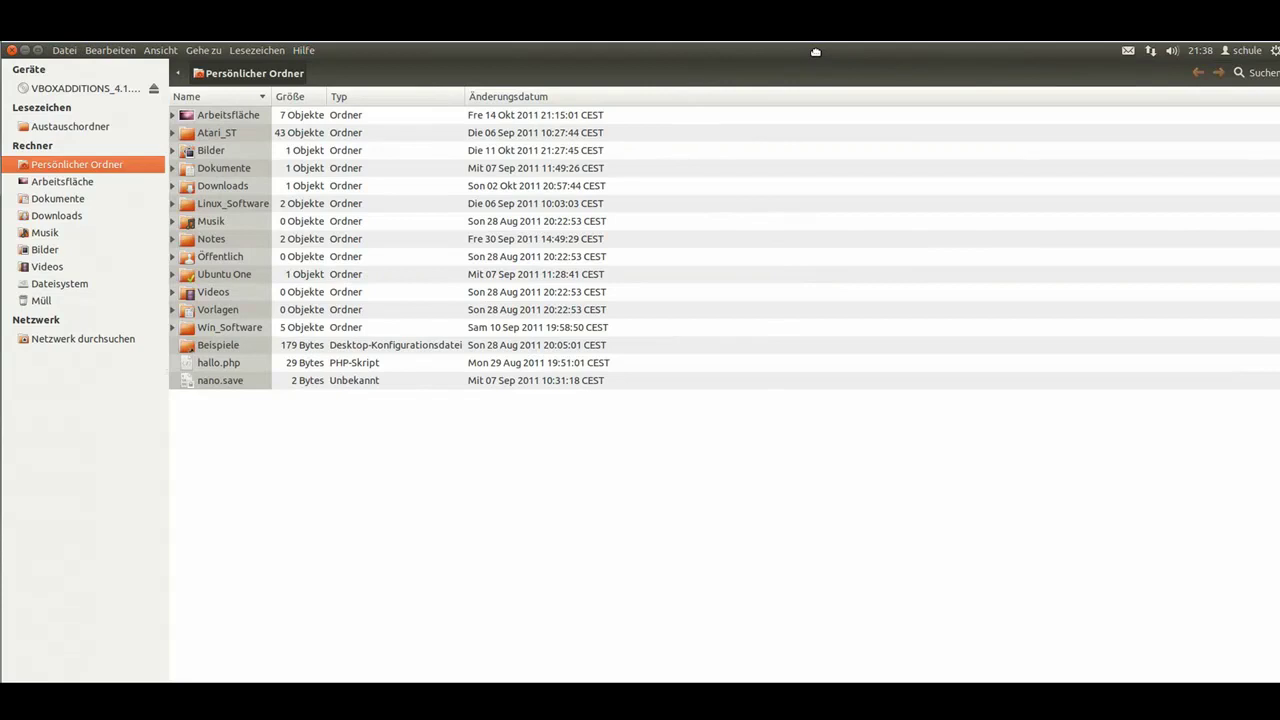
double_click(815, 51)
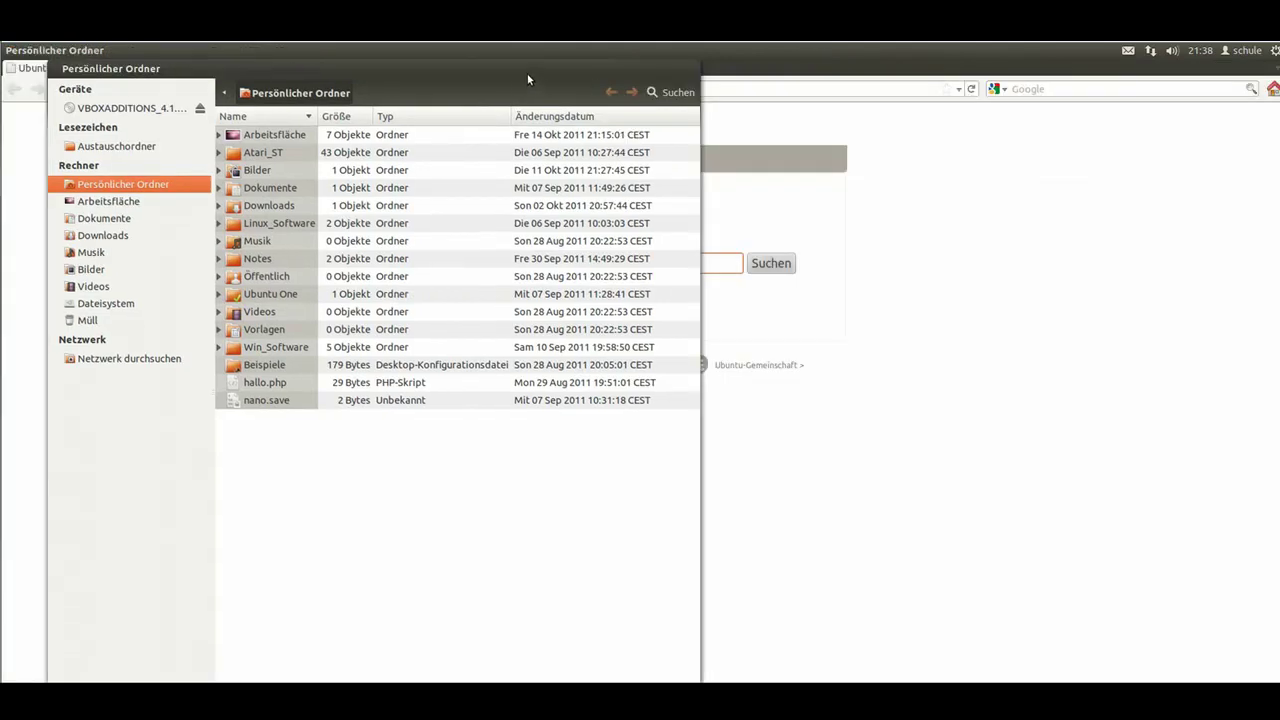
drag(577, 79, 1123, 75)
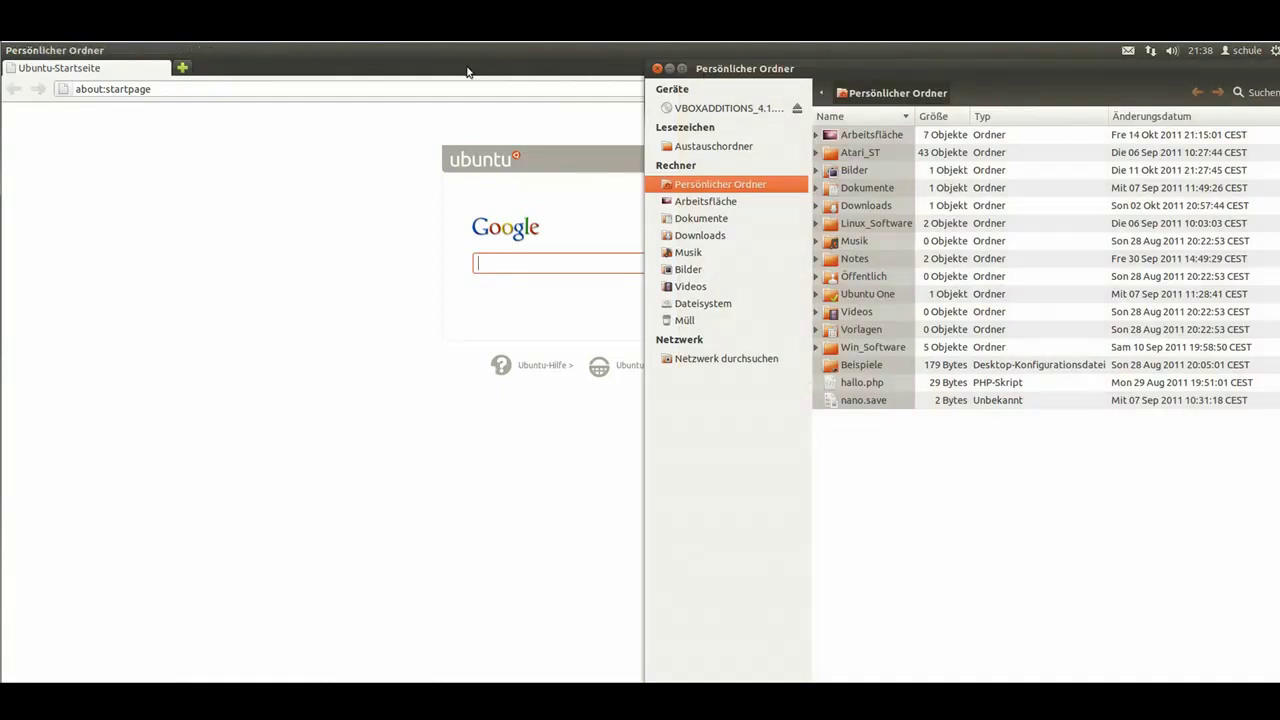
click(472, 71)
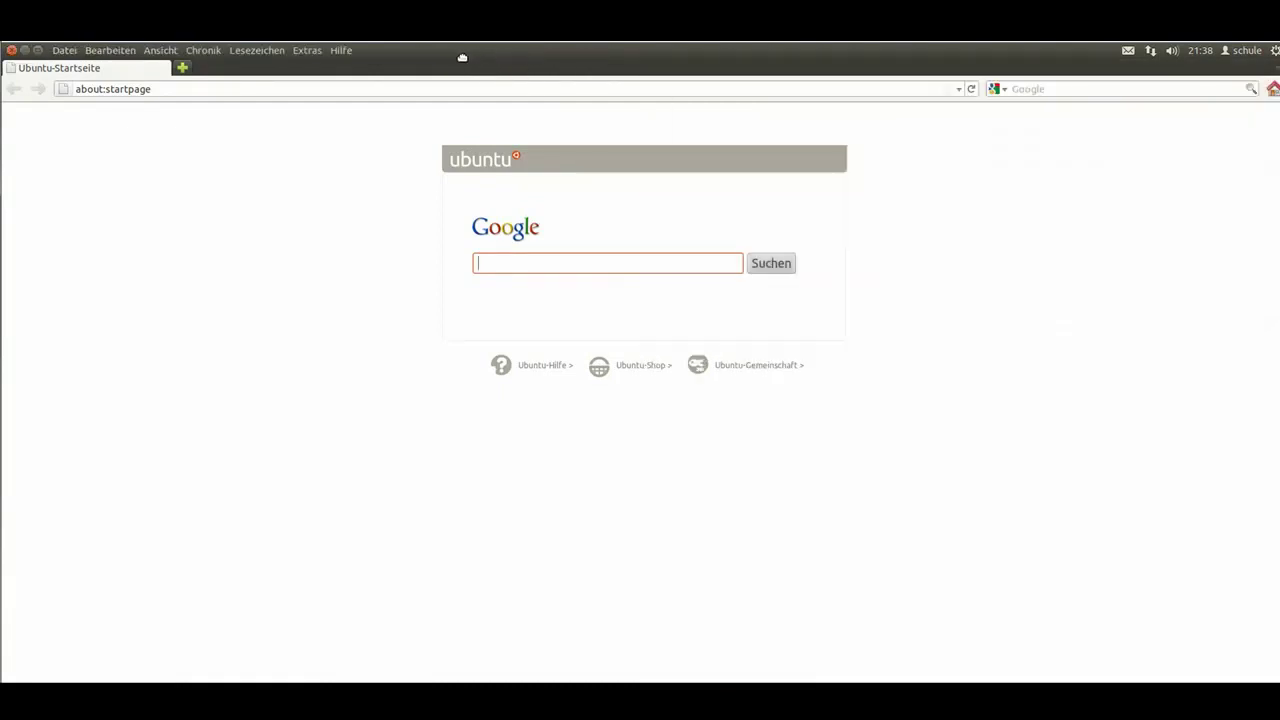
drag(425, 51, 3, 58)
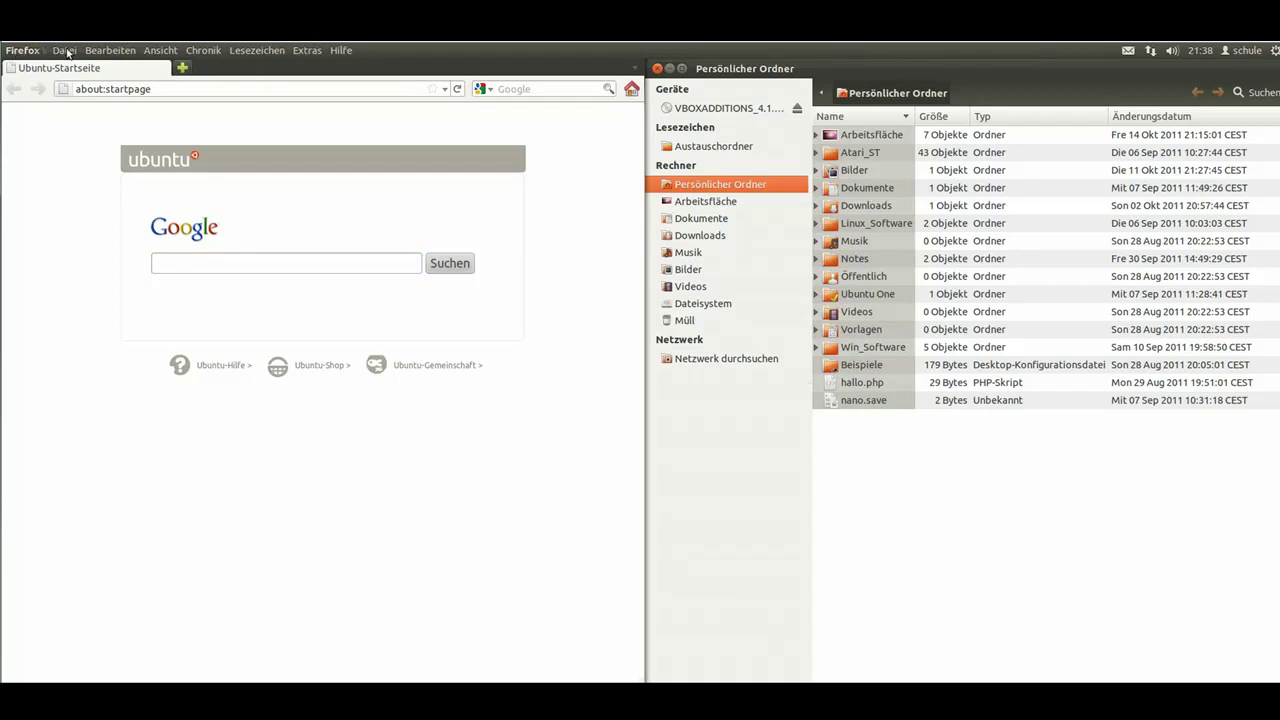
Step: Quit Firefox via Datei > Beenden, leaving Writer's Datei menu open
click(65, 50)
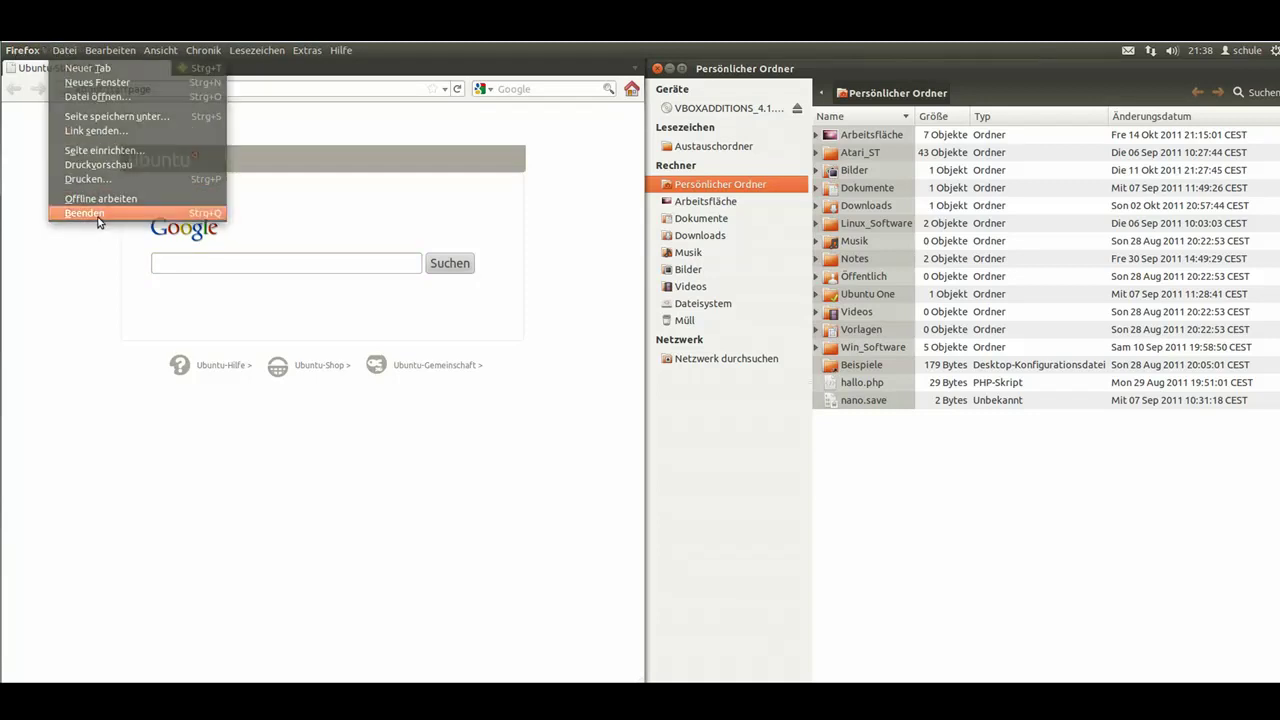
click(120, 213)
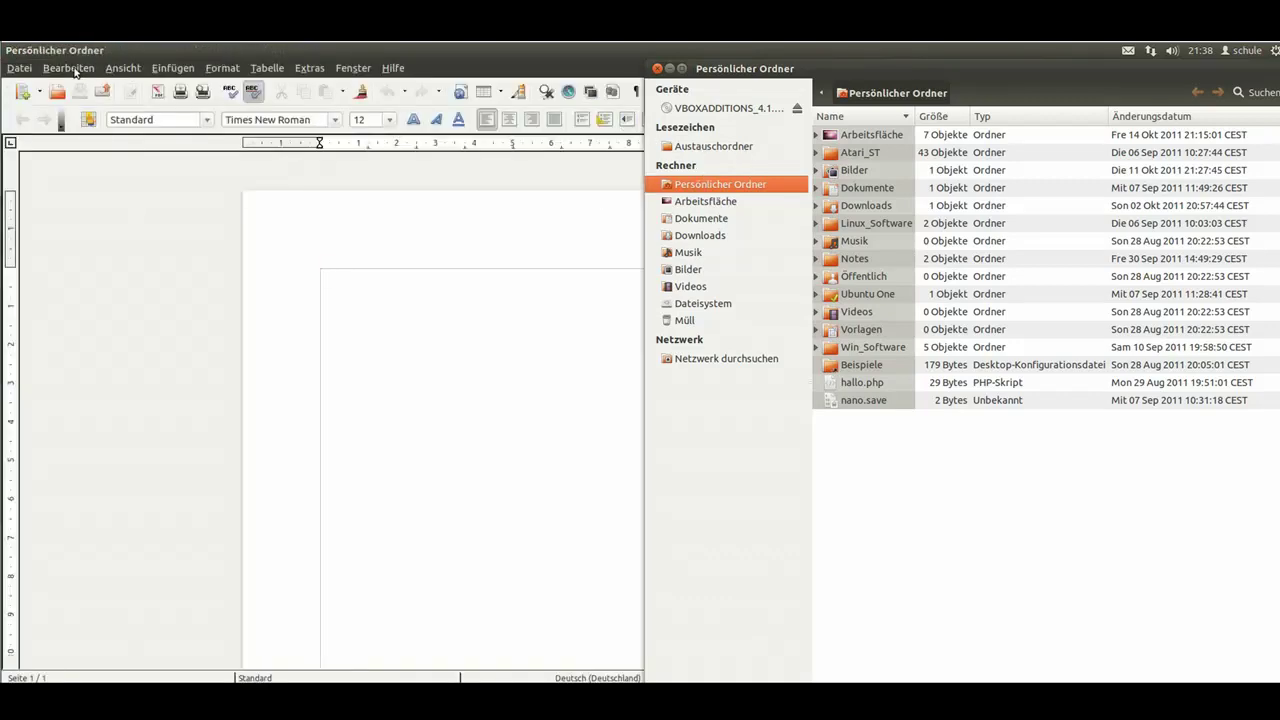
click(28, 68)
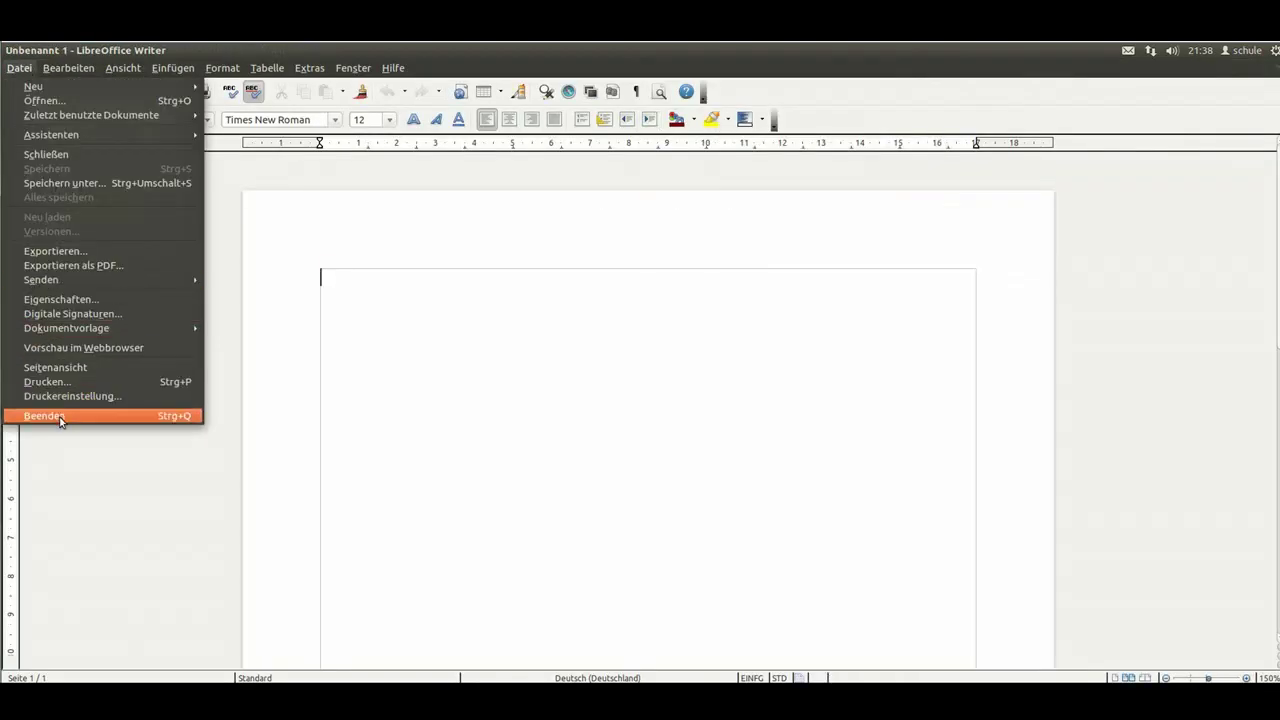
Step: Quit LibreOffice Writer and close the home folder and Software Center windows
click(60, 416)
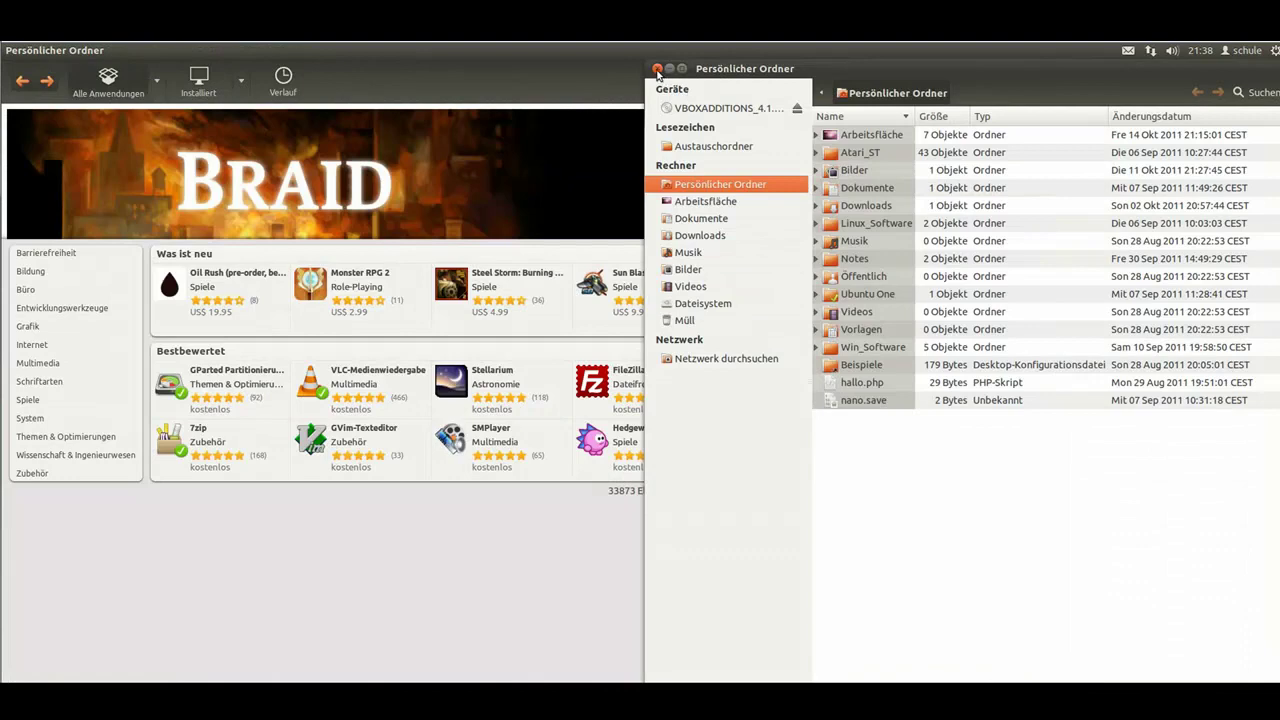
click(657, 68)
click(10, 49)
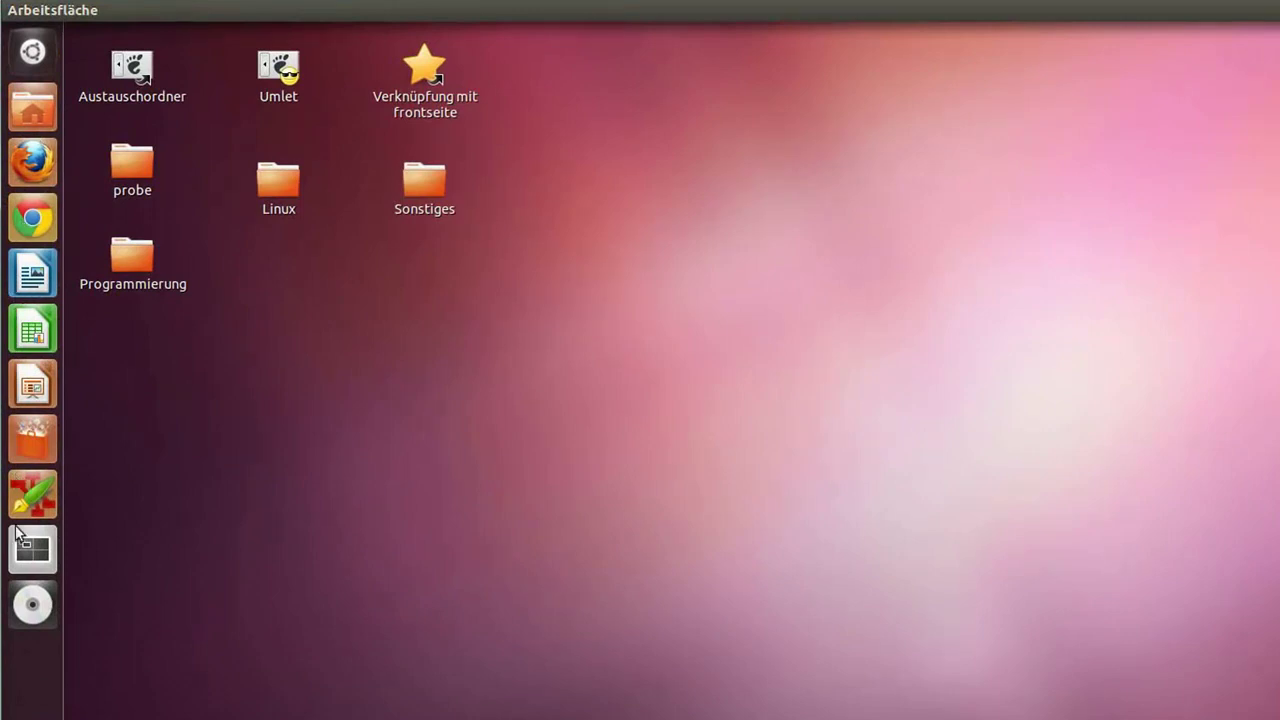
Step: Search the Dash for 'writer', then search the Files lens for 'hallo', and close the Dash
click(33, 52)
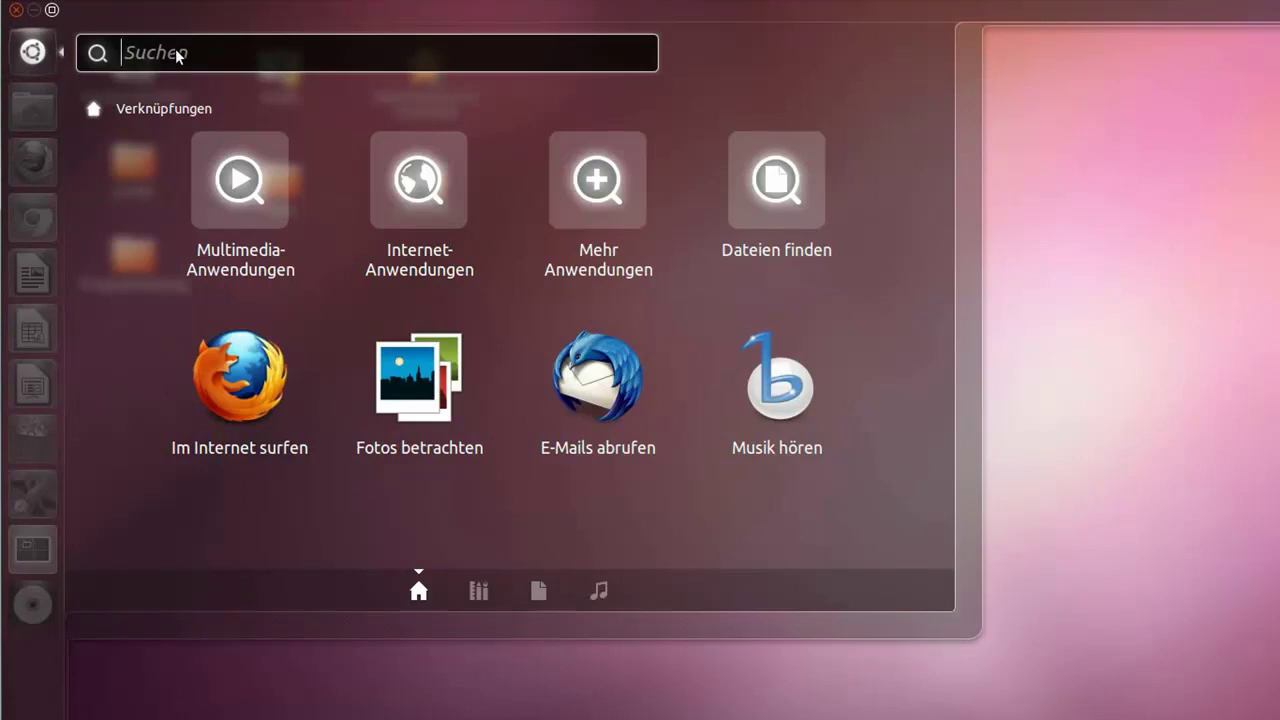
text(writer)
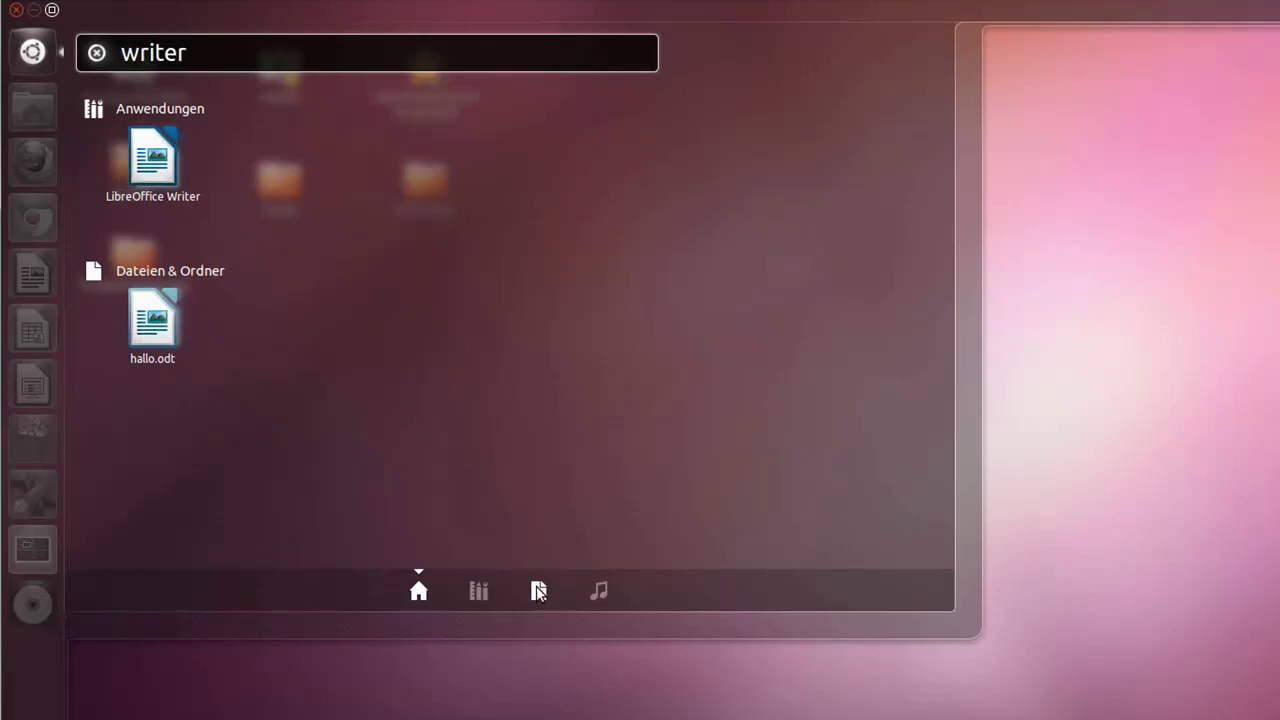
click(538, 590)
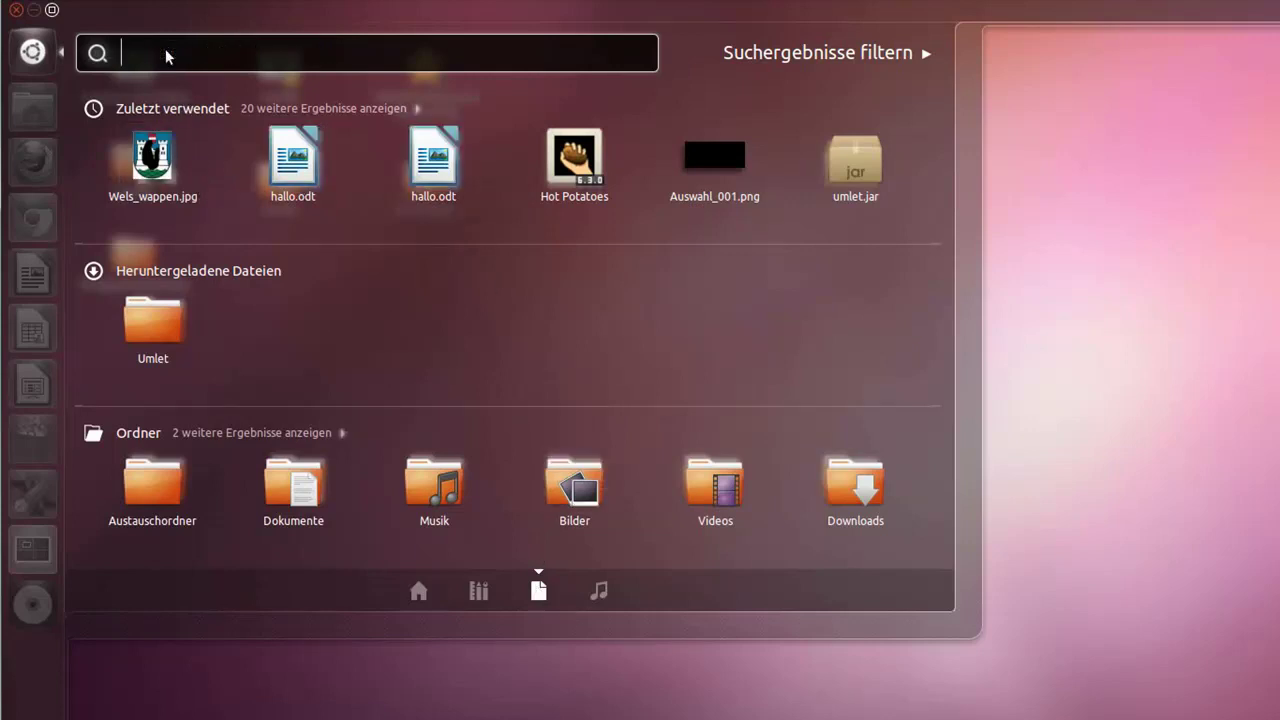
text(hallo)
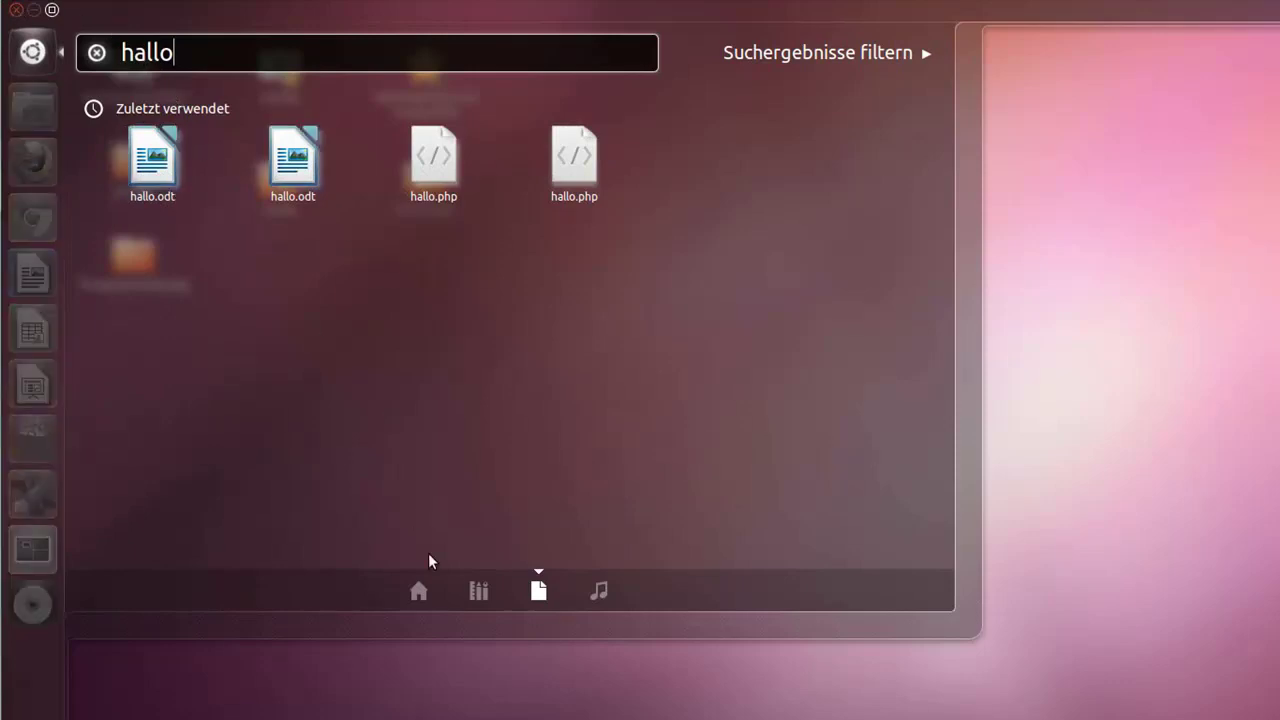
click(16, 11)
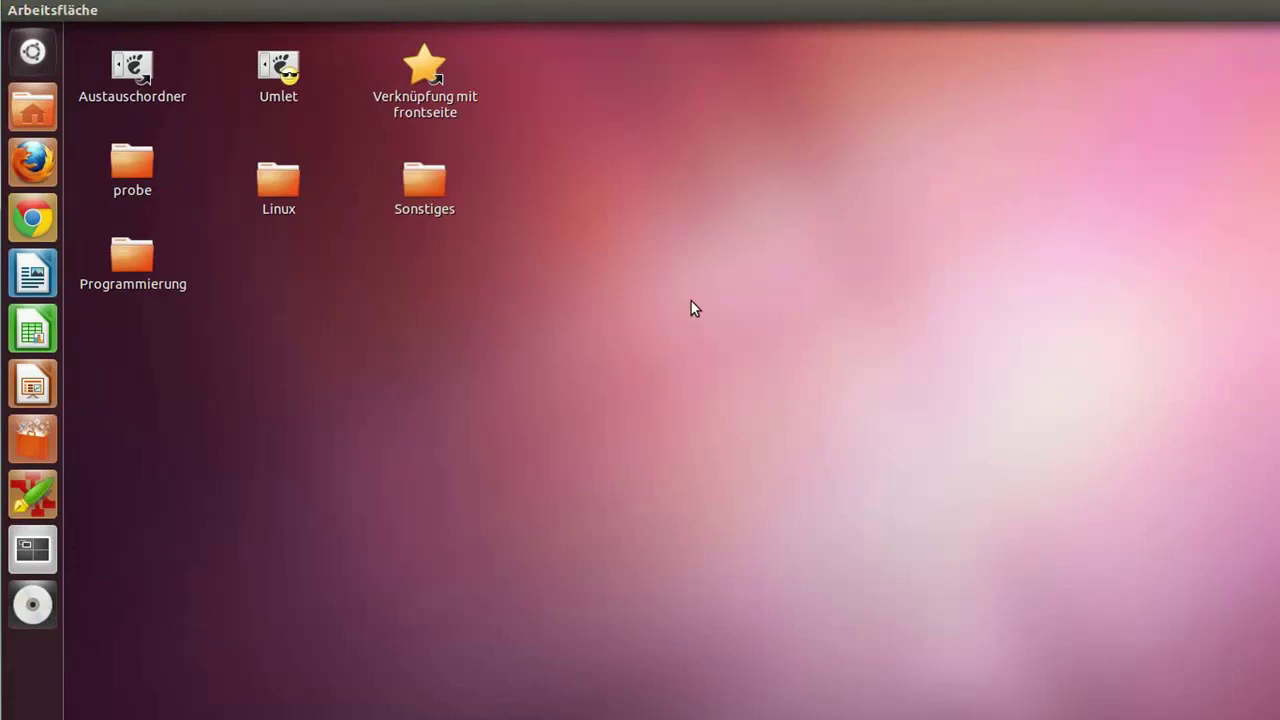
Step: Sort the desktop icons by name using Arbeitsfläche nach Namen sortieren
right_click(671, 200)
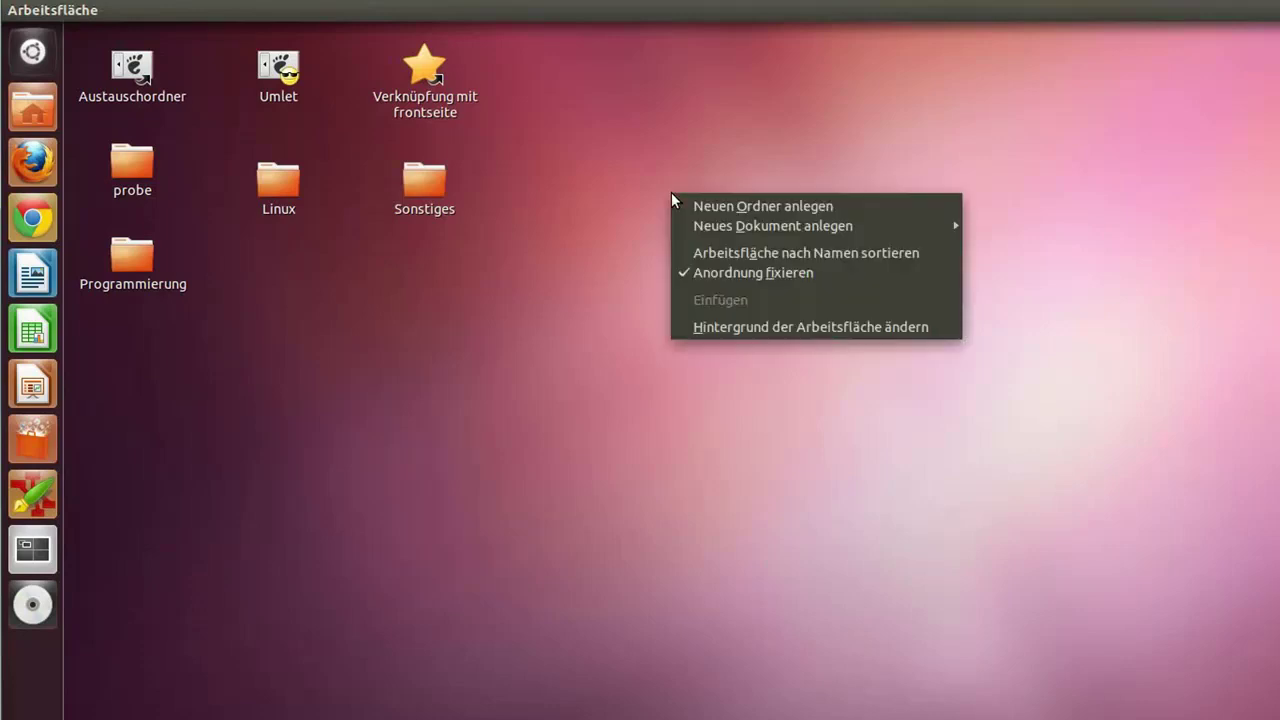
click(809, 257)
right_click(367, 161)
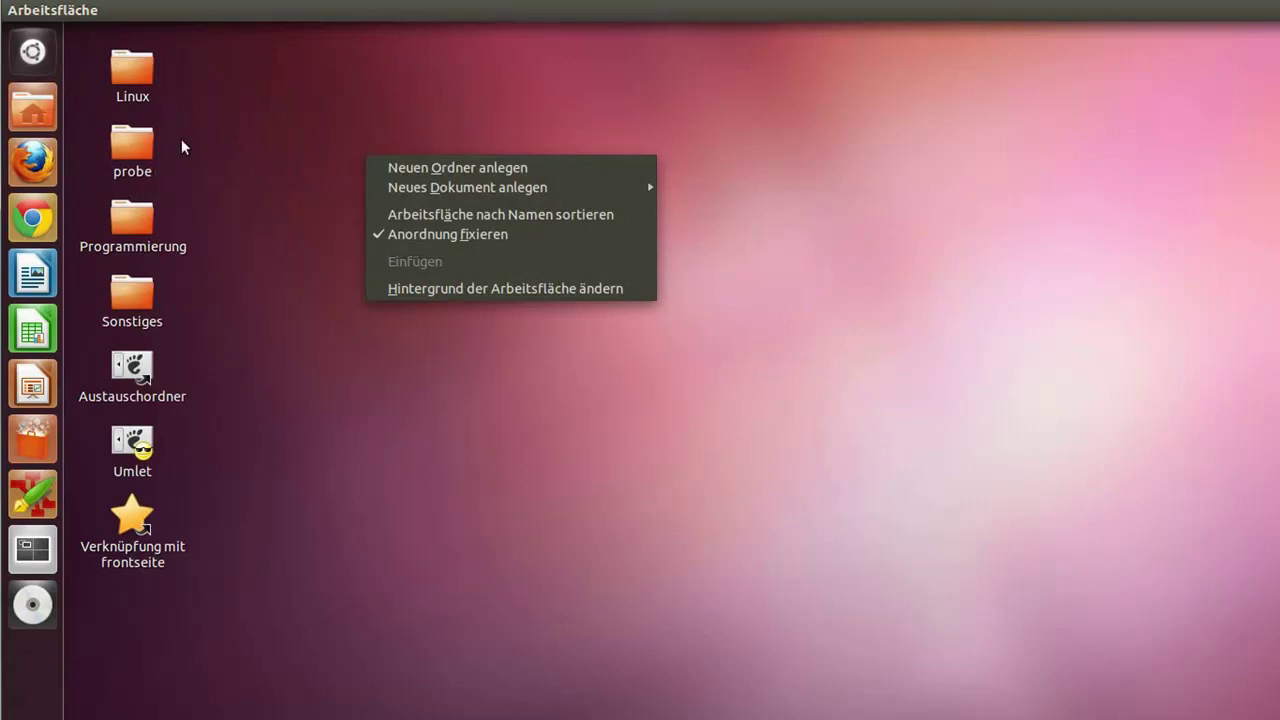
click(131, 69)
Step: Rearrange the Linux, Programmierung, Austauschordner, Umlet and frontseite icons into a loose grid
drag(131, 69, 352, 146)
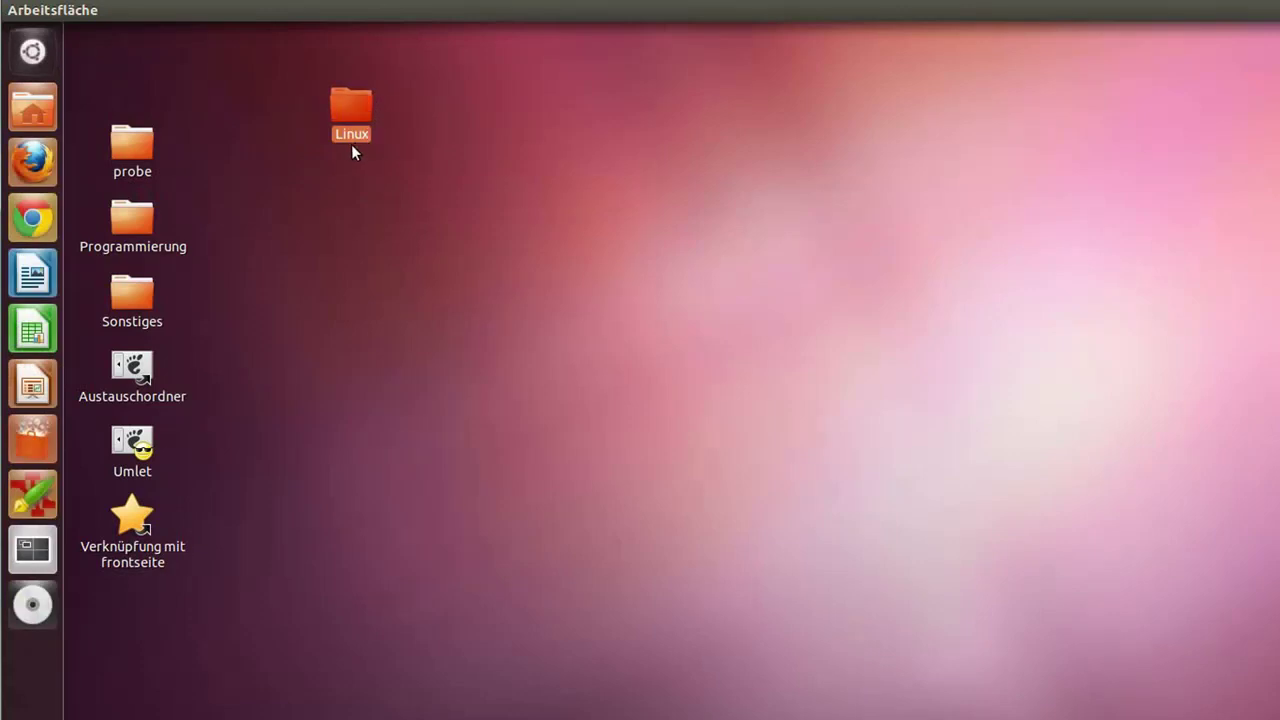
drag(140, 228, 360, 230)
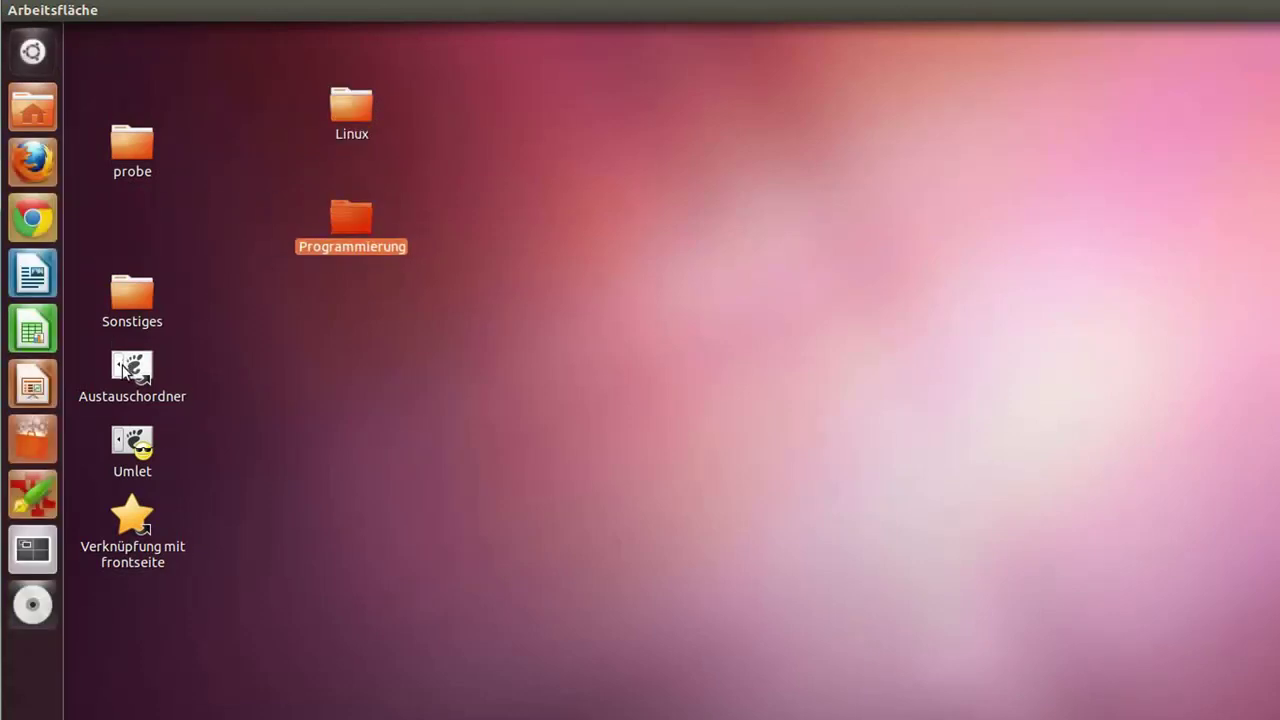
drag(132, 368, 203, 72)
drag(132, 443, 279, 205)
drag(143, 545, 471, 117)
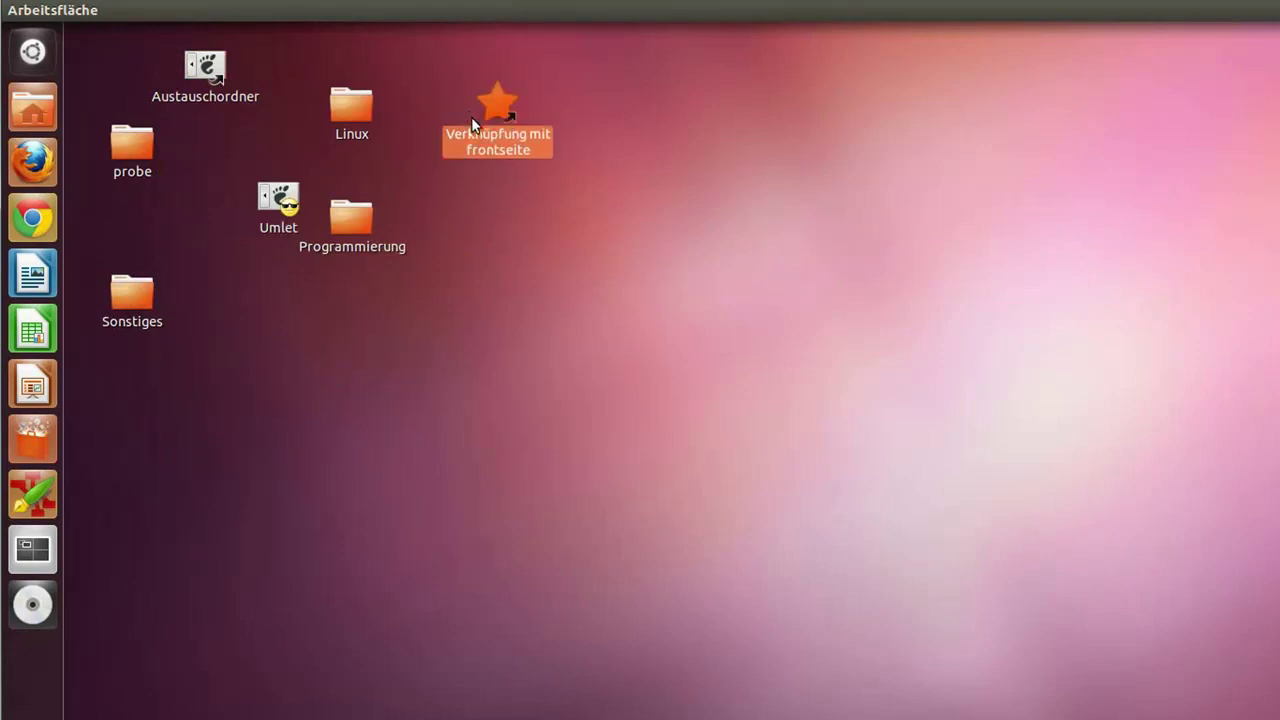
click(575, 318)
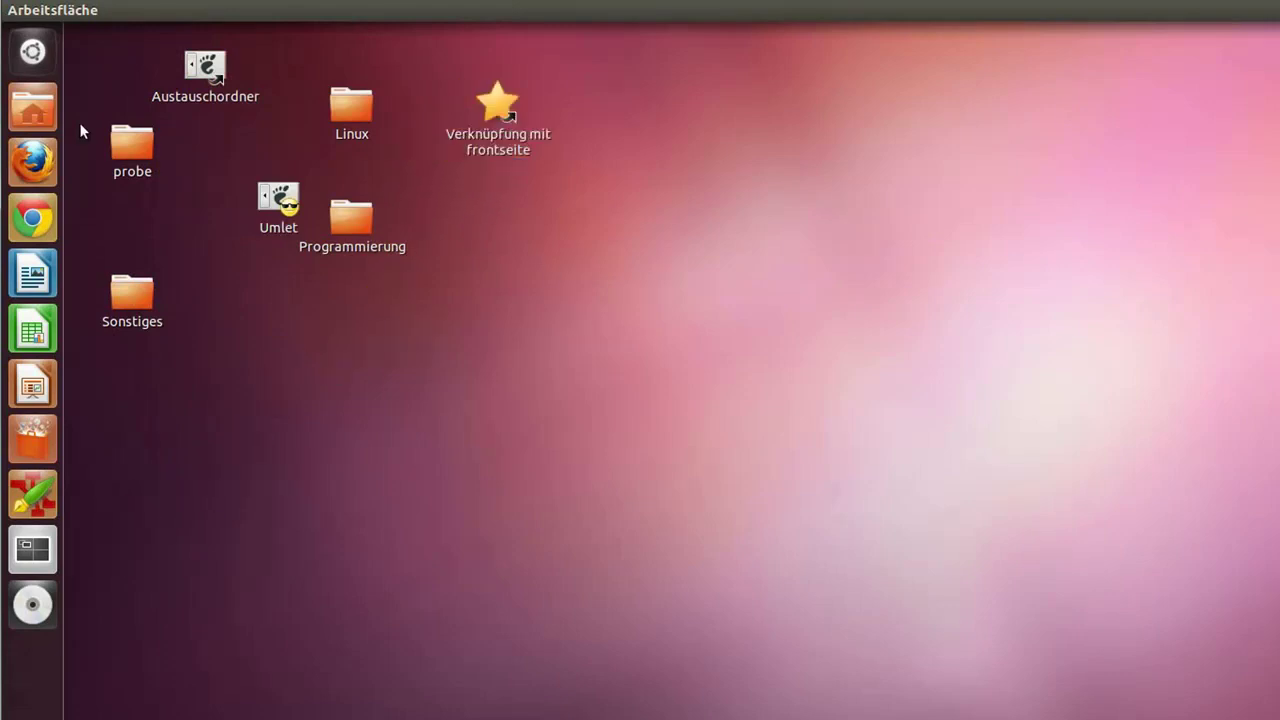
Step: Create a link to the Win_Software folder in the home folder
click(27, 107)
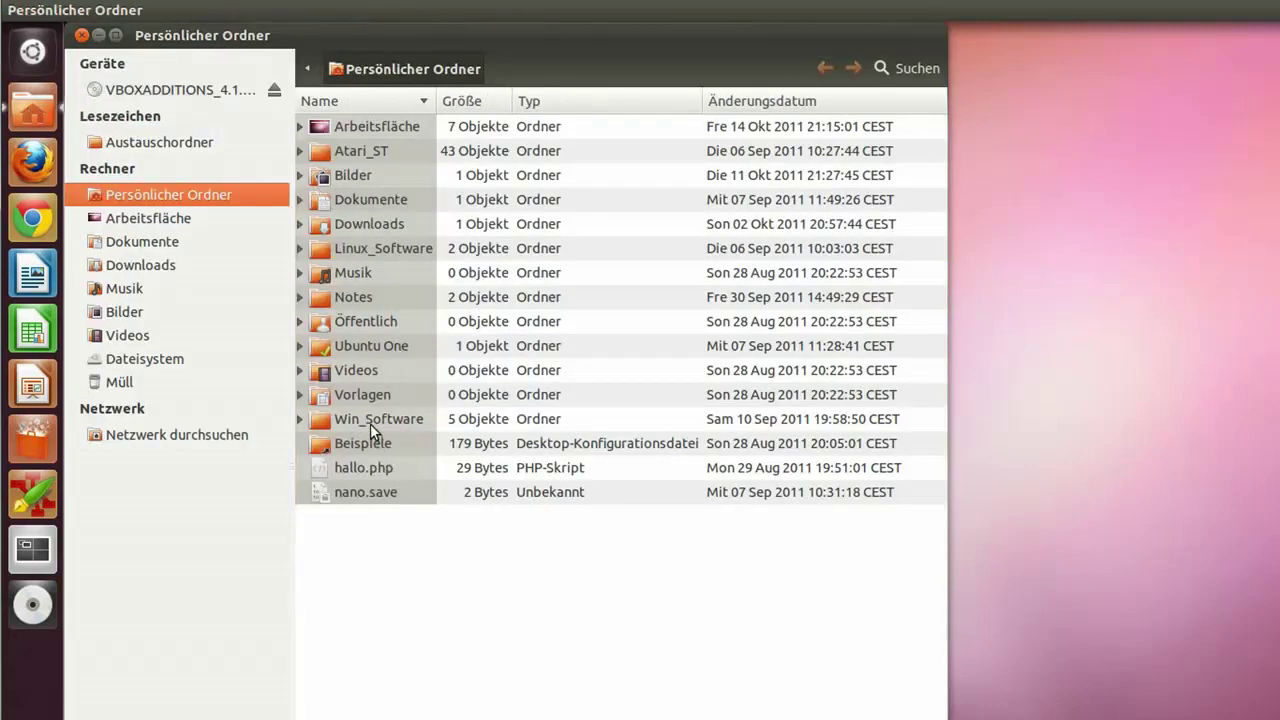
click(370, 423)
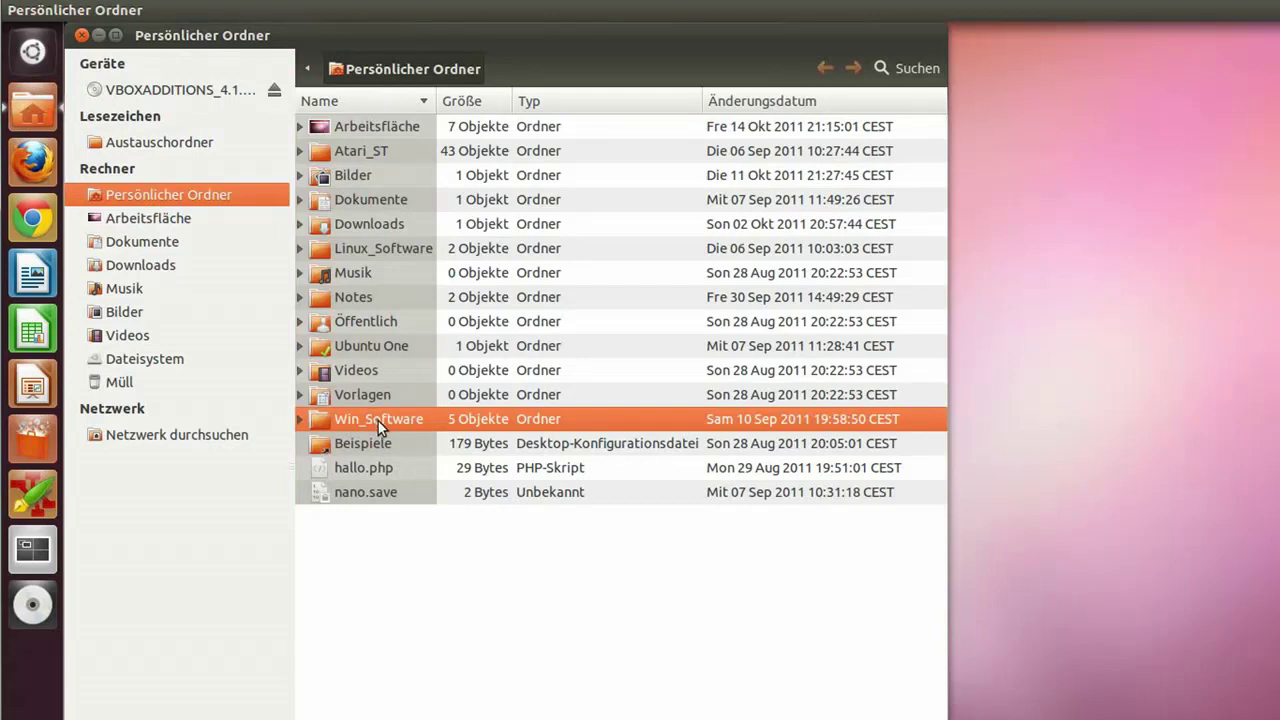
right_click(378, 421)
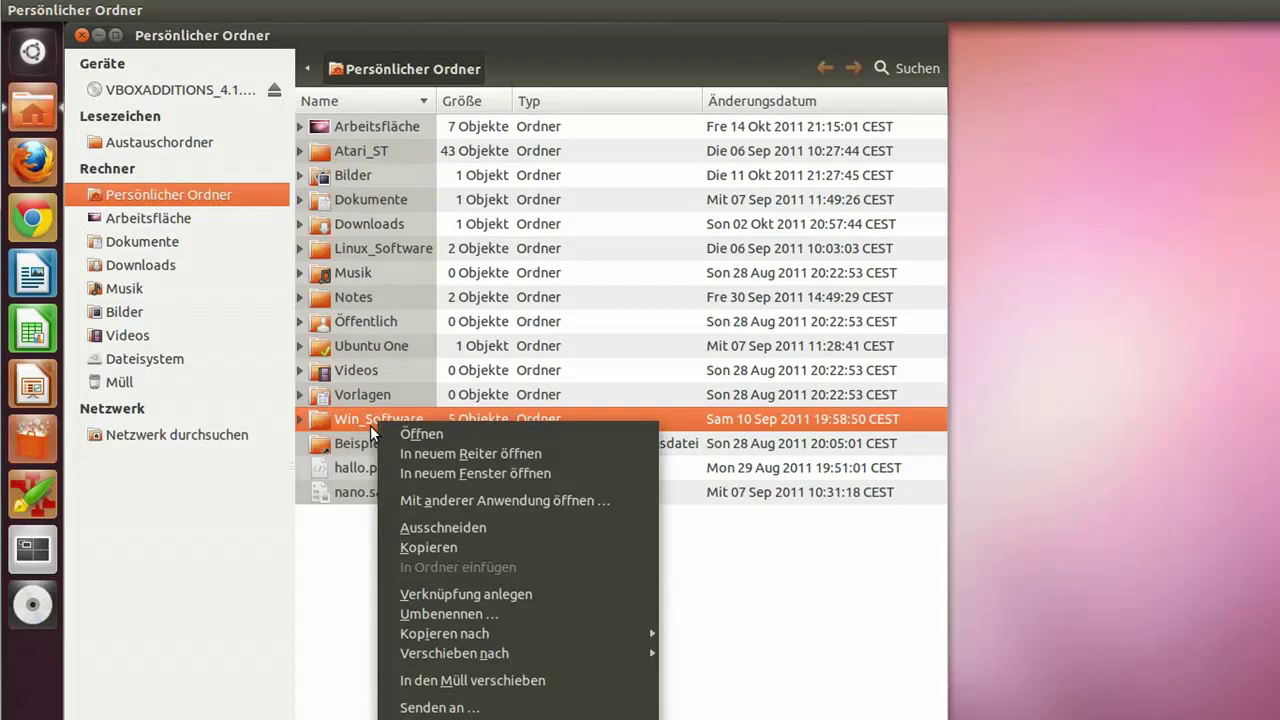
click(494, 596)
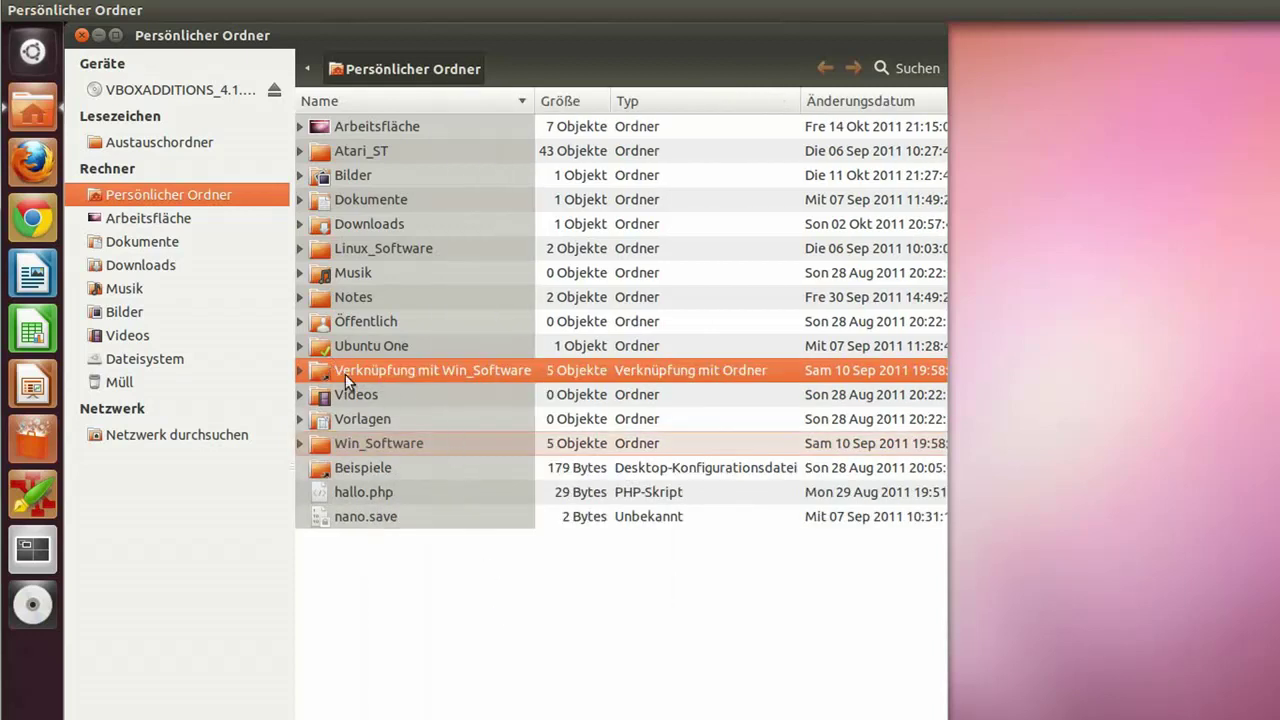
Step: Drag the Win_Software link onto the desktop, move it to the trash, and close the home folder
drag(346, 373, 1068, 261)
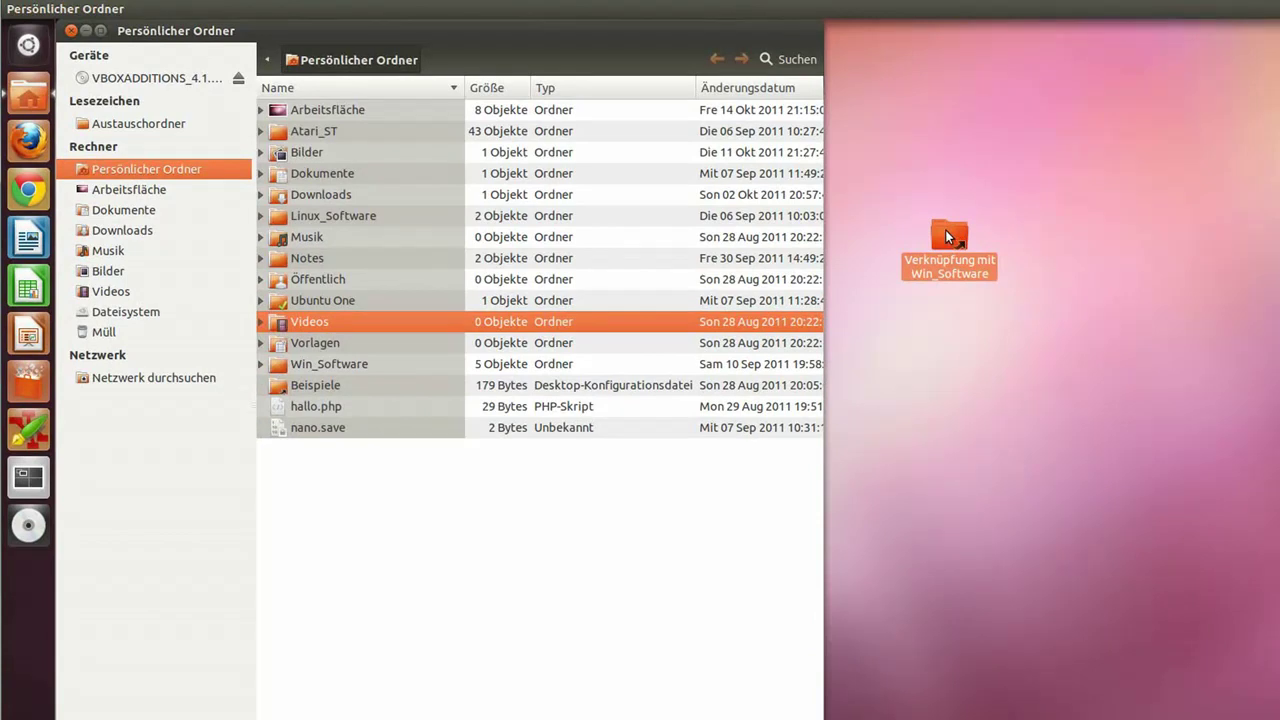
right_click(945, 229)
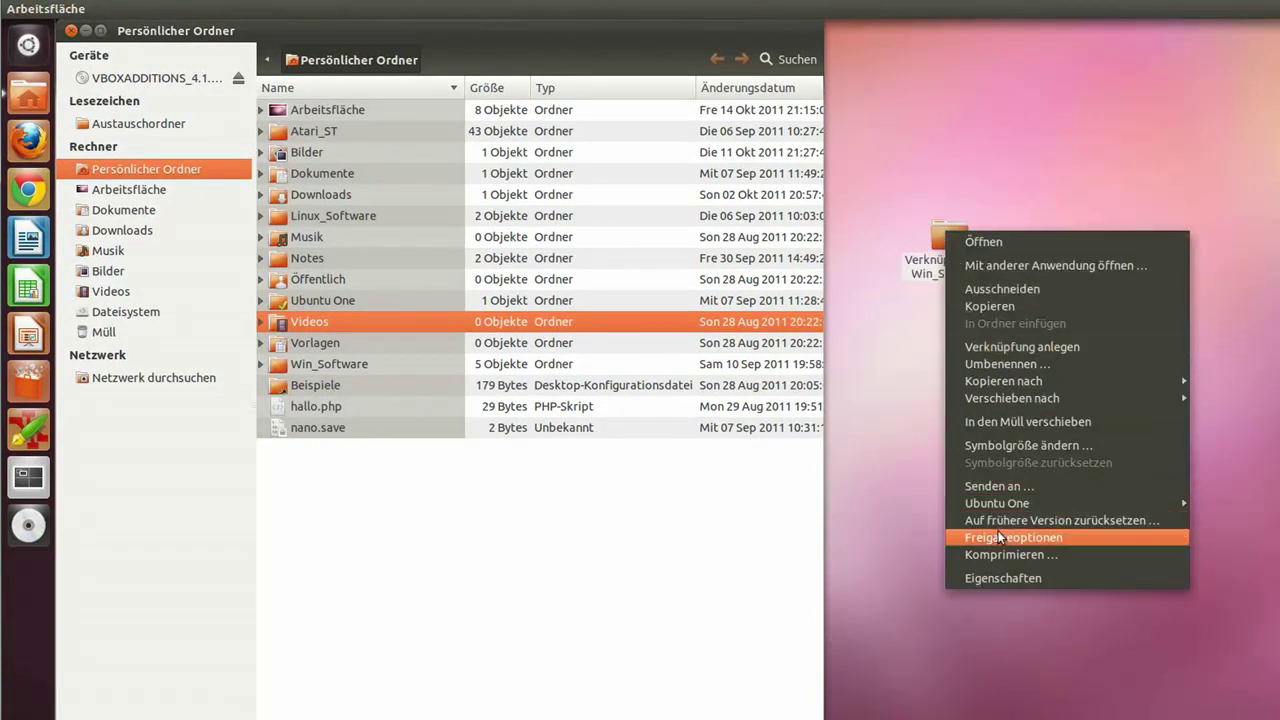
click(1009, 421)
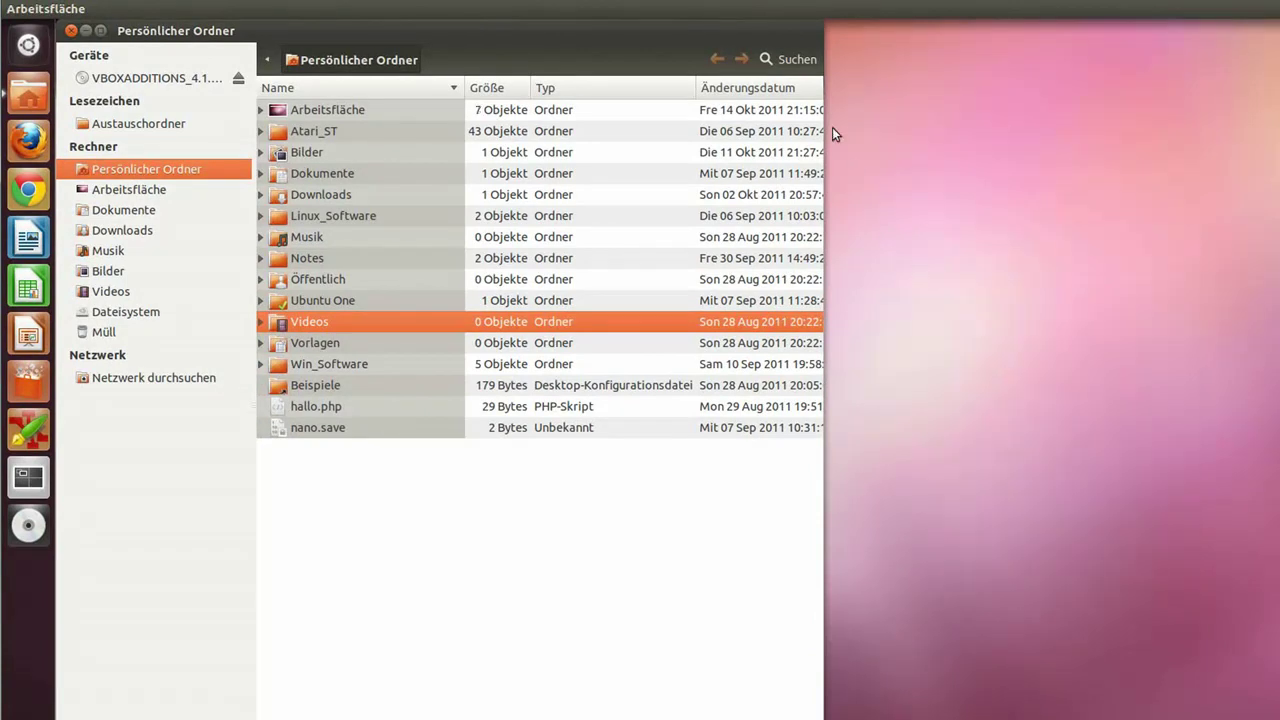
click(72, 29)
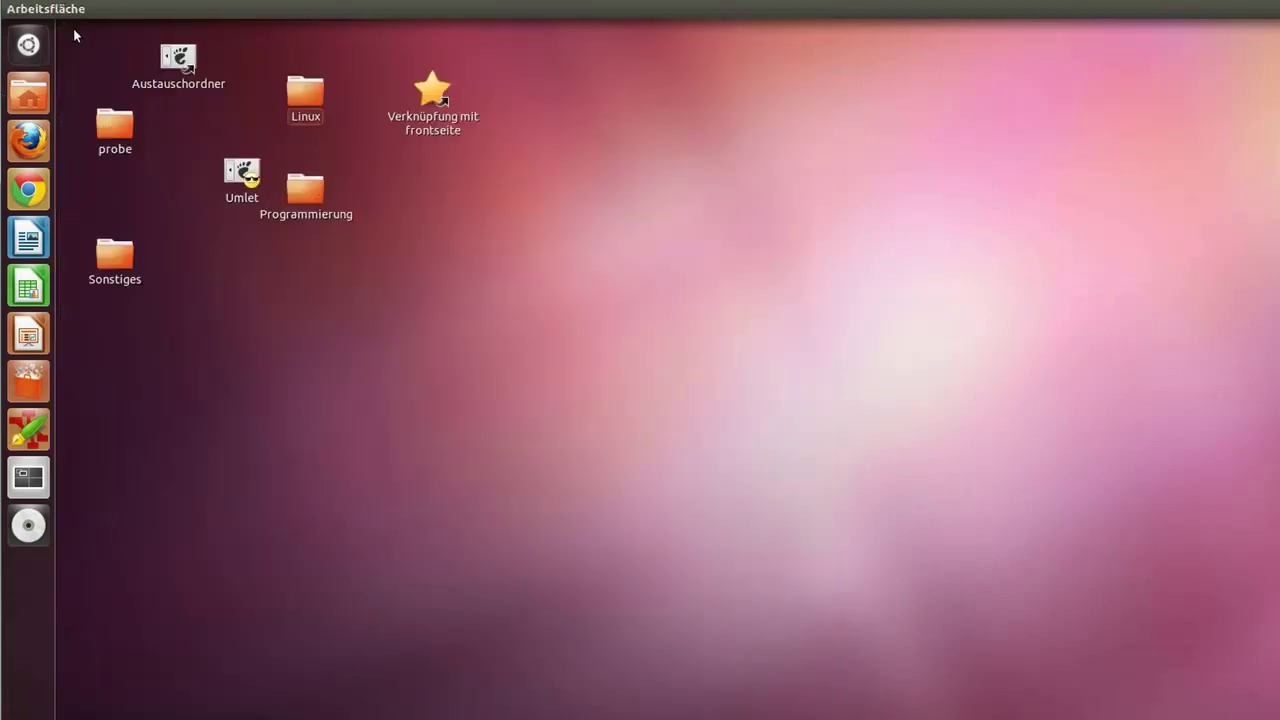
Step: Deselect the Linux icon and dismiss the desktop context menu
click(748, 170)
right_click(1053, 184)
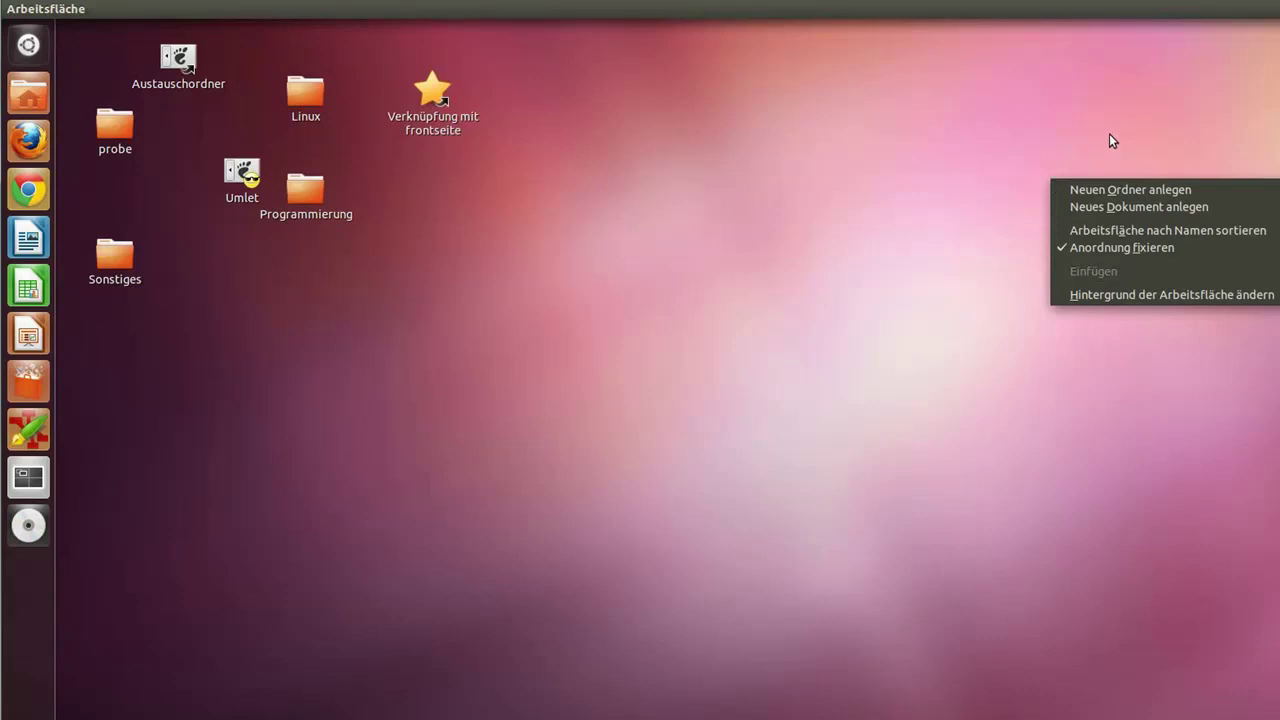
click(1154, 138)
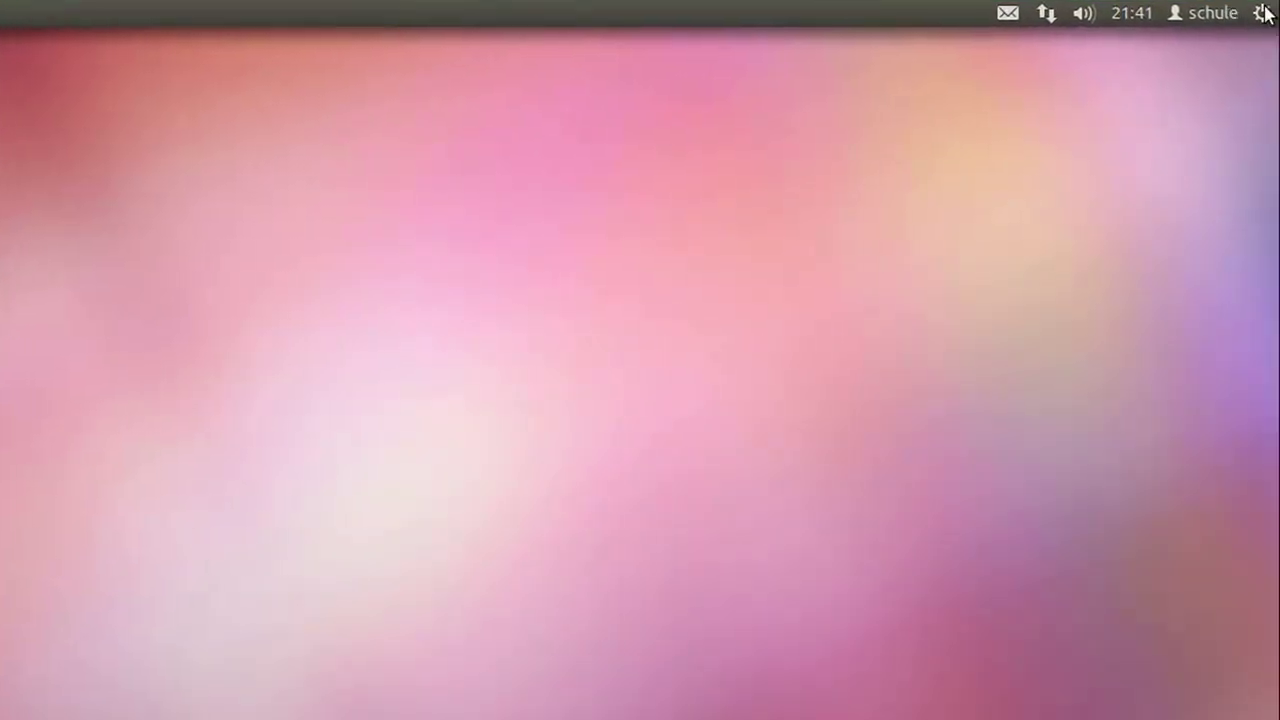
Step: Check the Bildschirme panel in System Settings showing 1888 × 944, then close it
click(1262, 12)
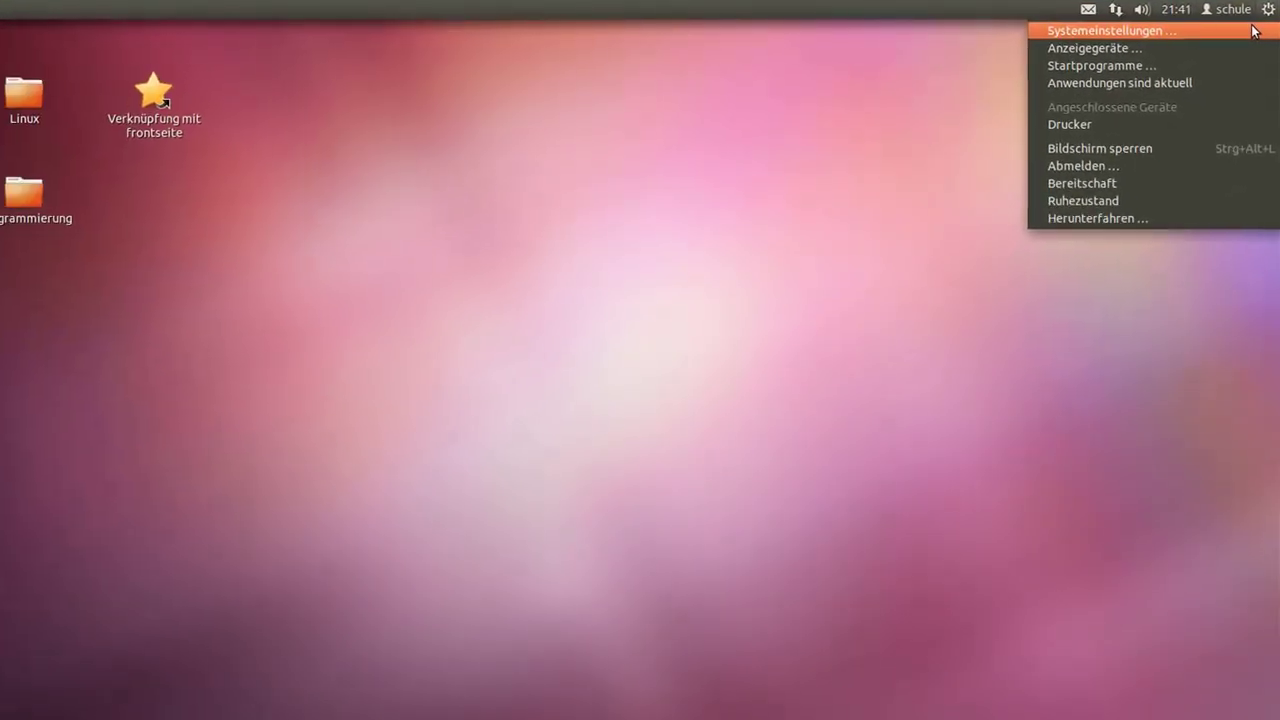
click(1253, 30)
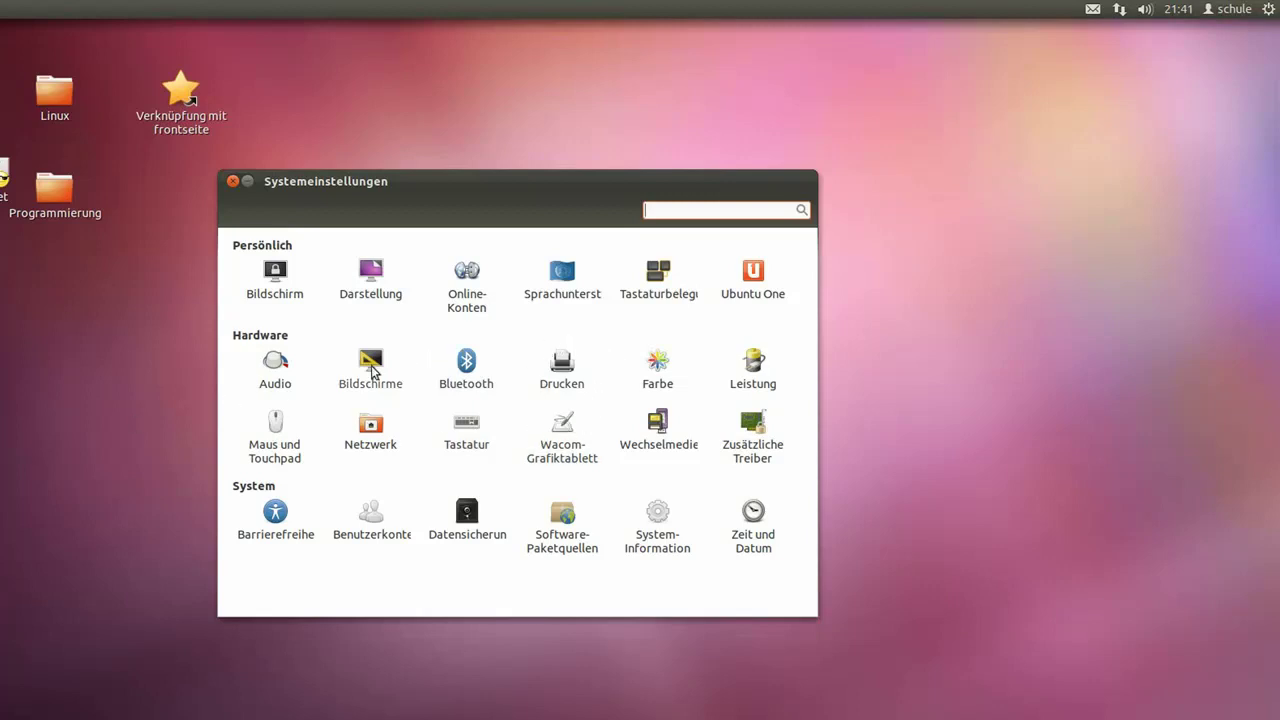
click(369, 369)
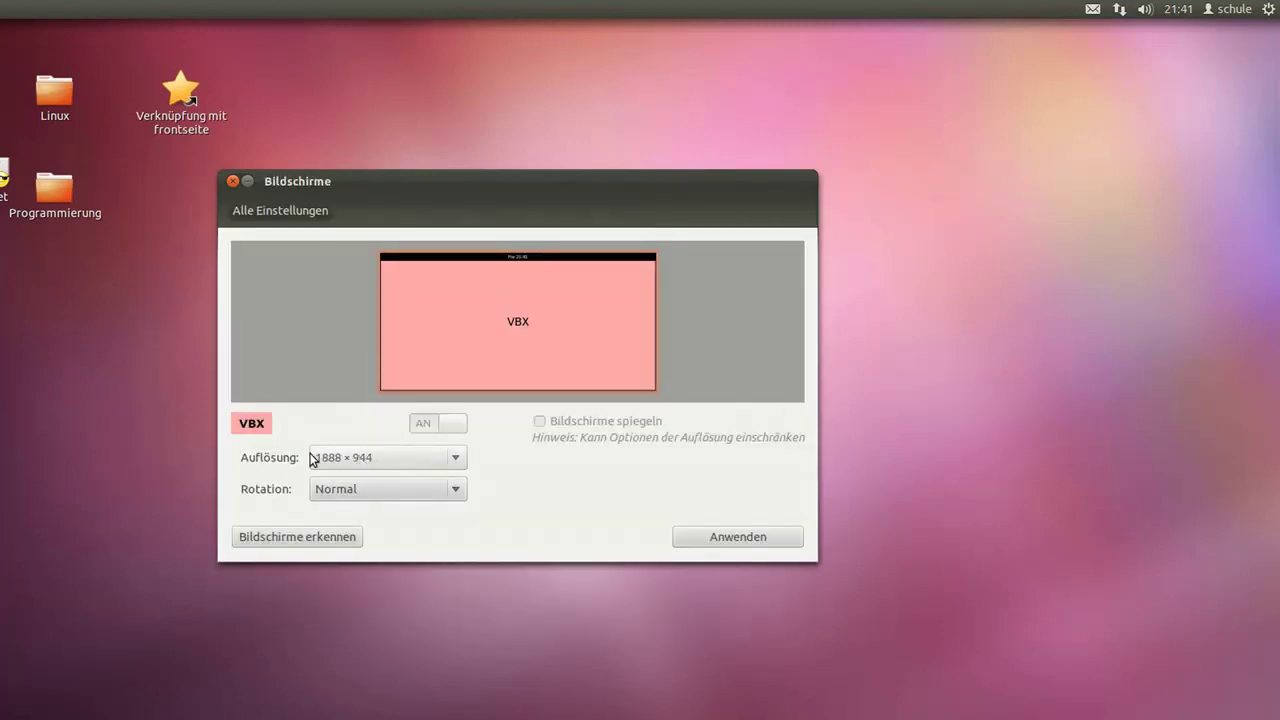
click(233, 181)
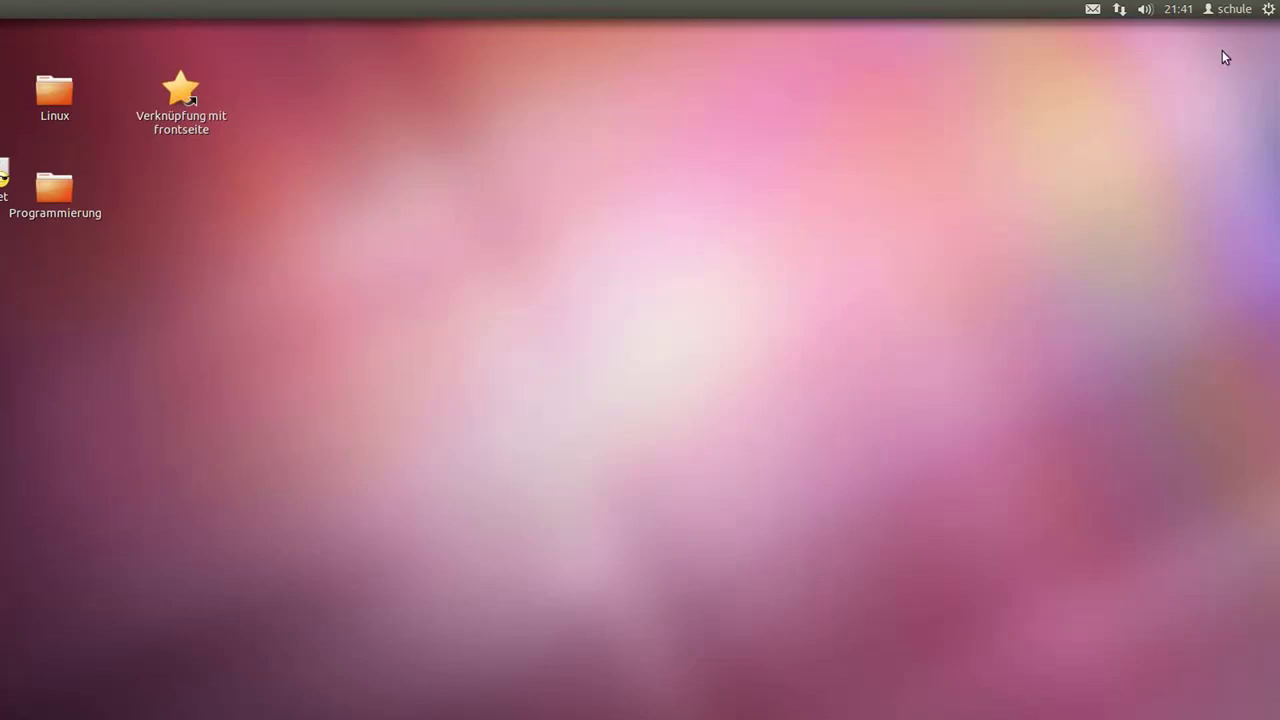
click(1268, 10)
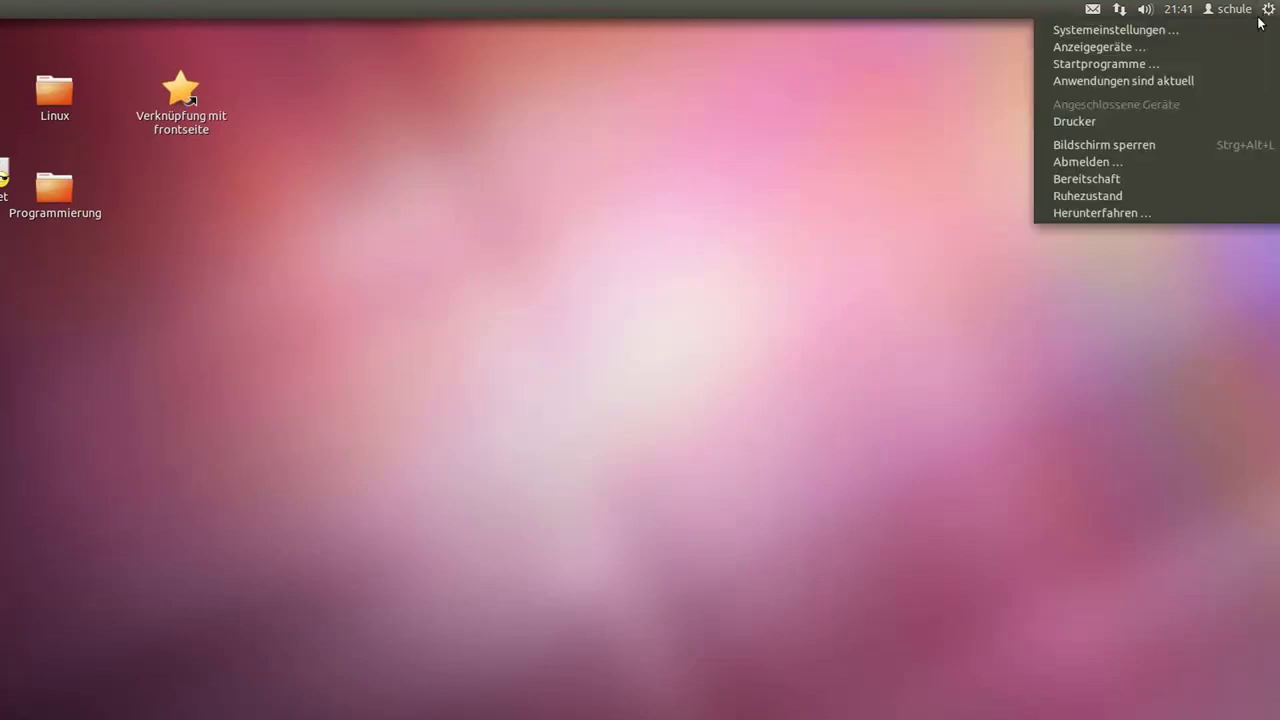
click(1205, 30)
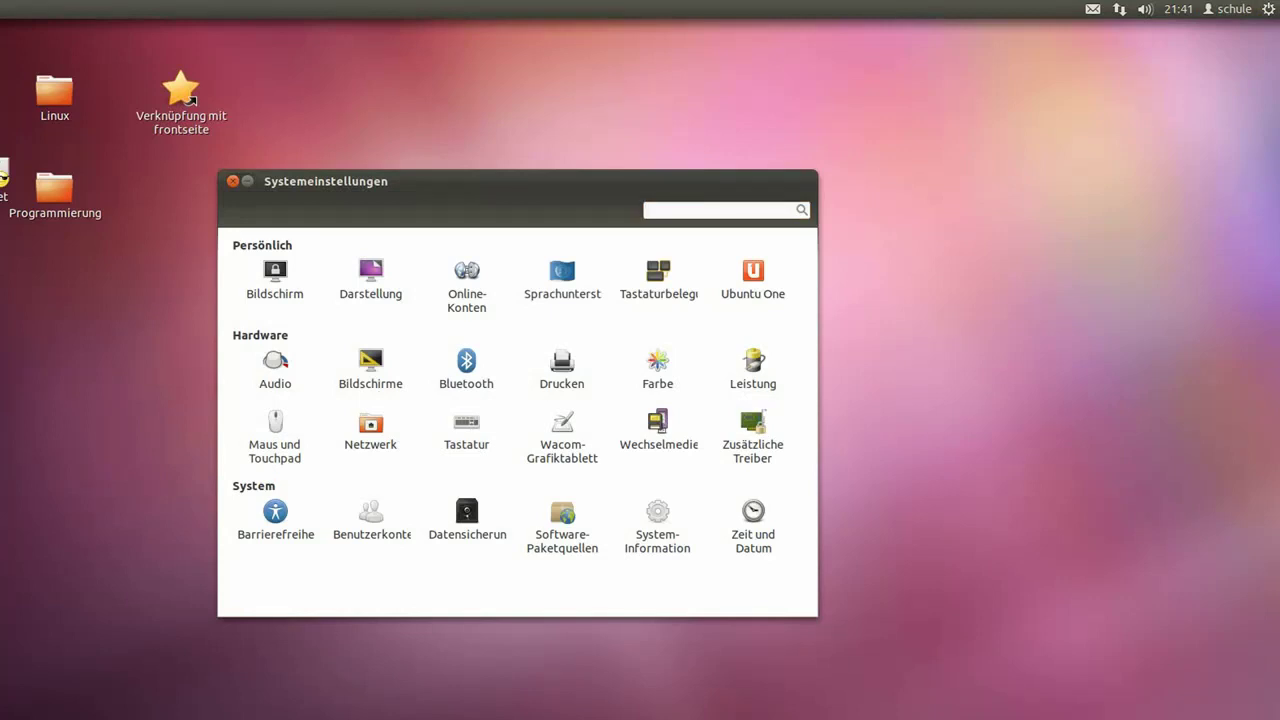
click(234, 182)
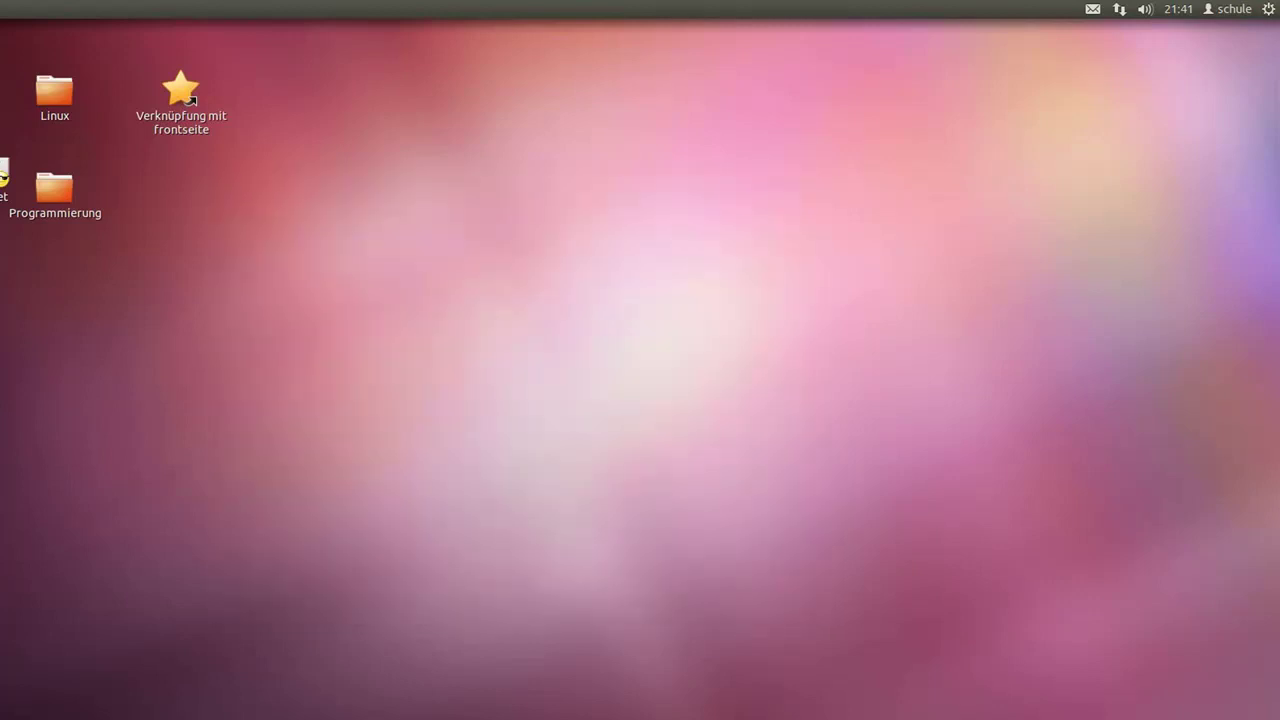
key(alt+Tab)
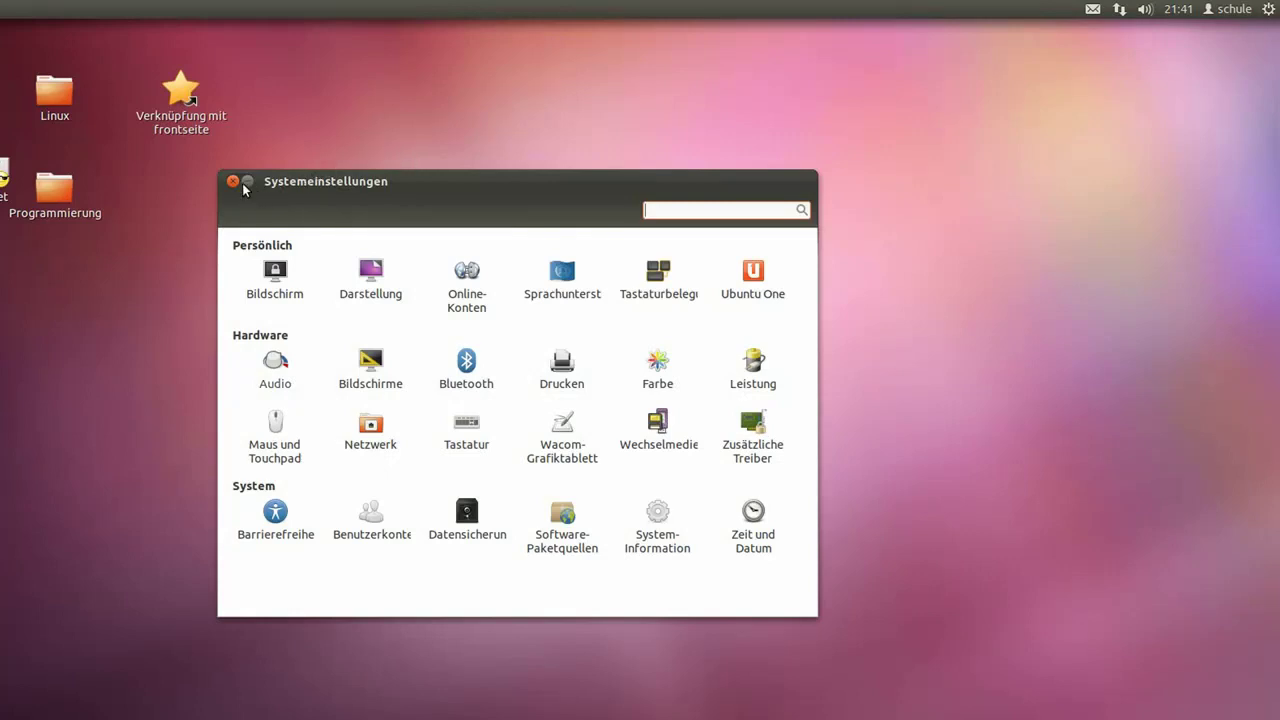
click(234, 182)
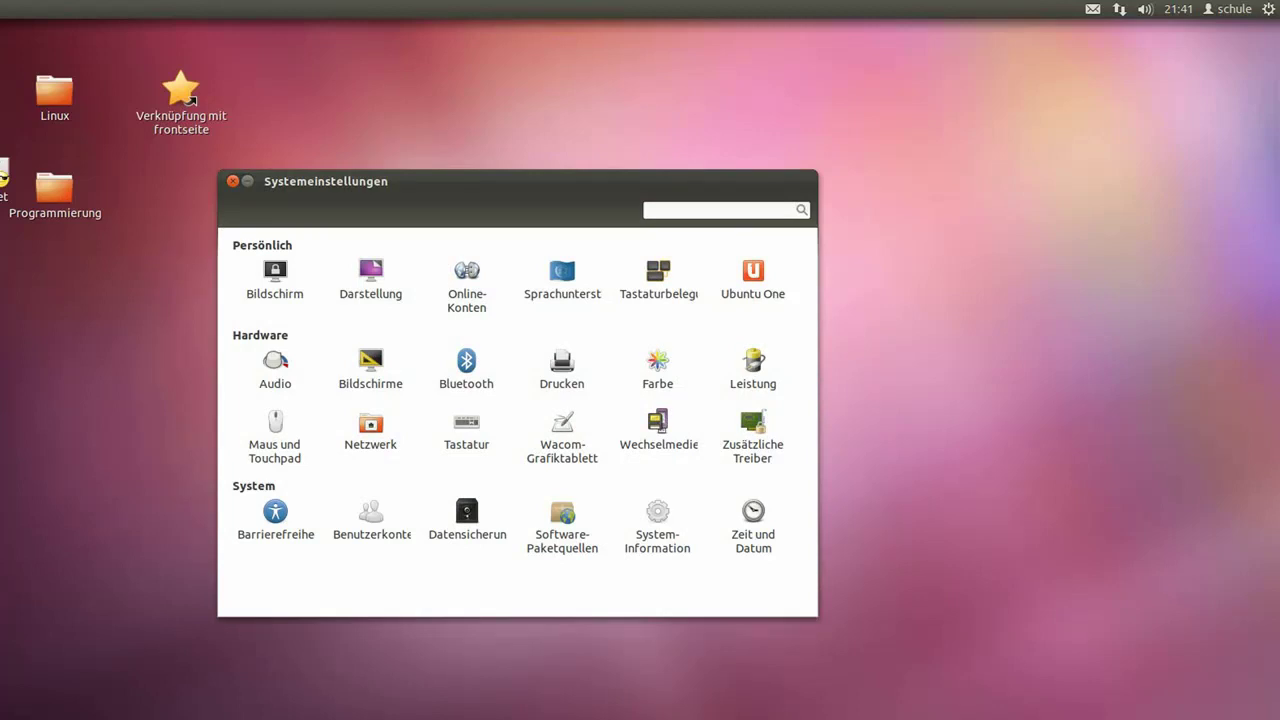
click(232, 181)
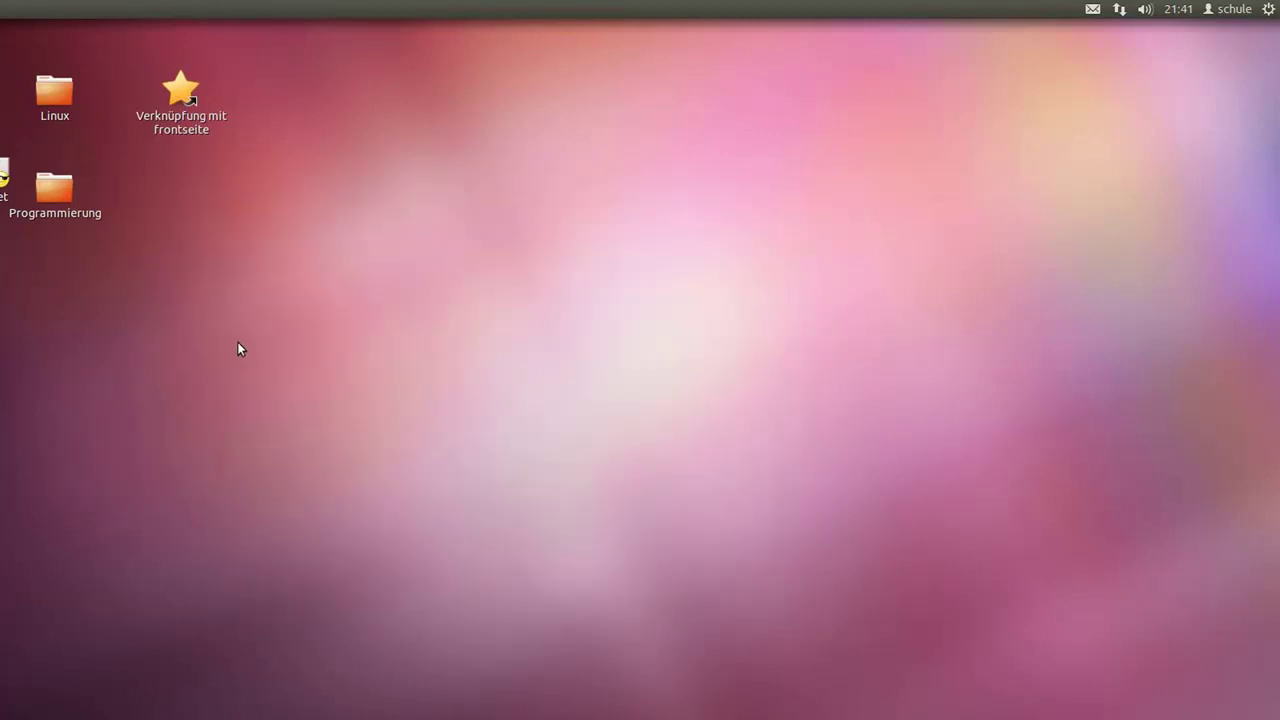
right_click(332, 298)
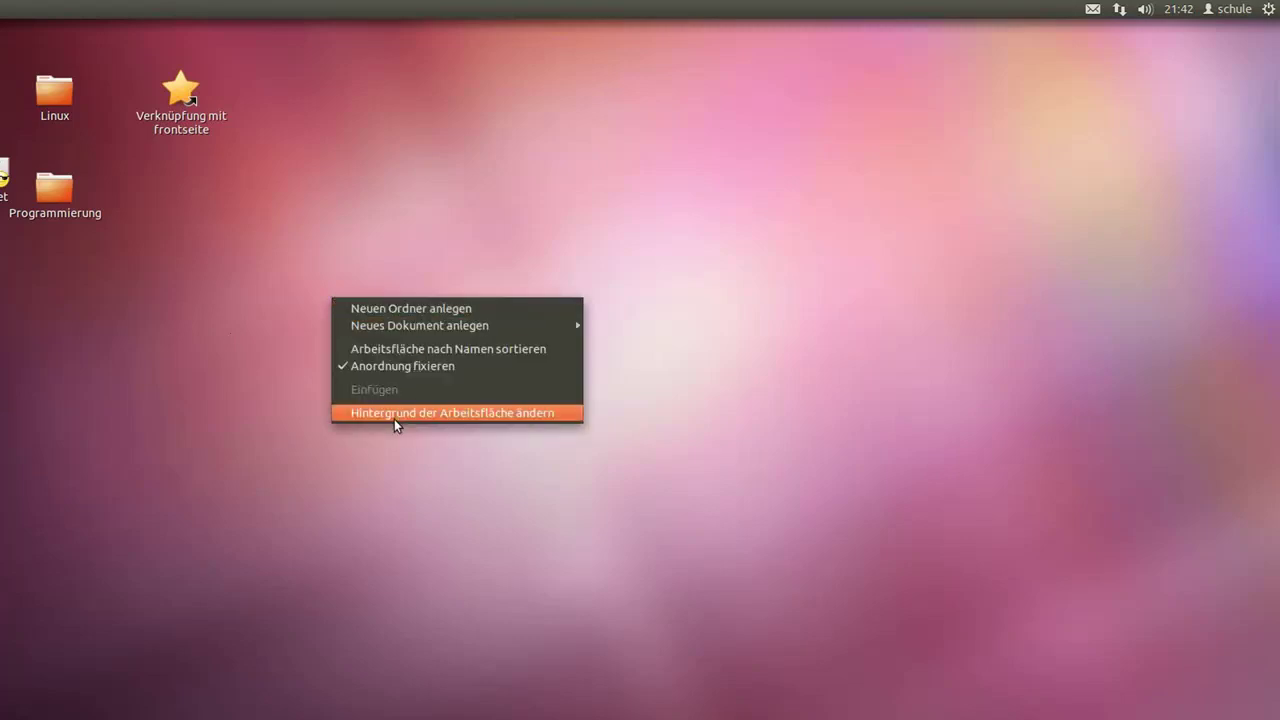
click(200, 393)
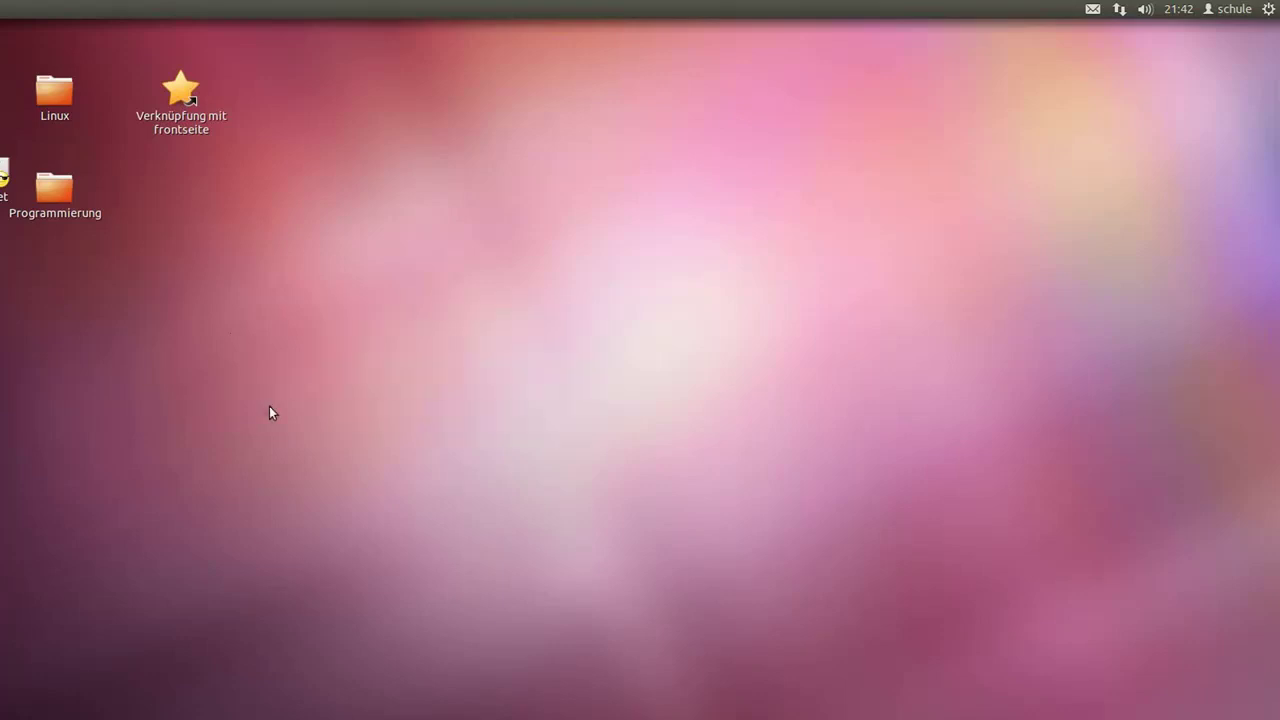
right_click(269, 406)
click(326, 523)
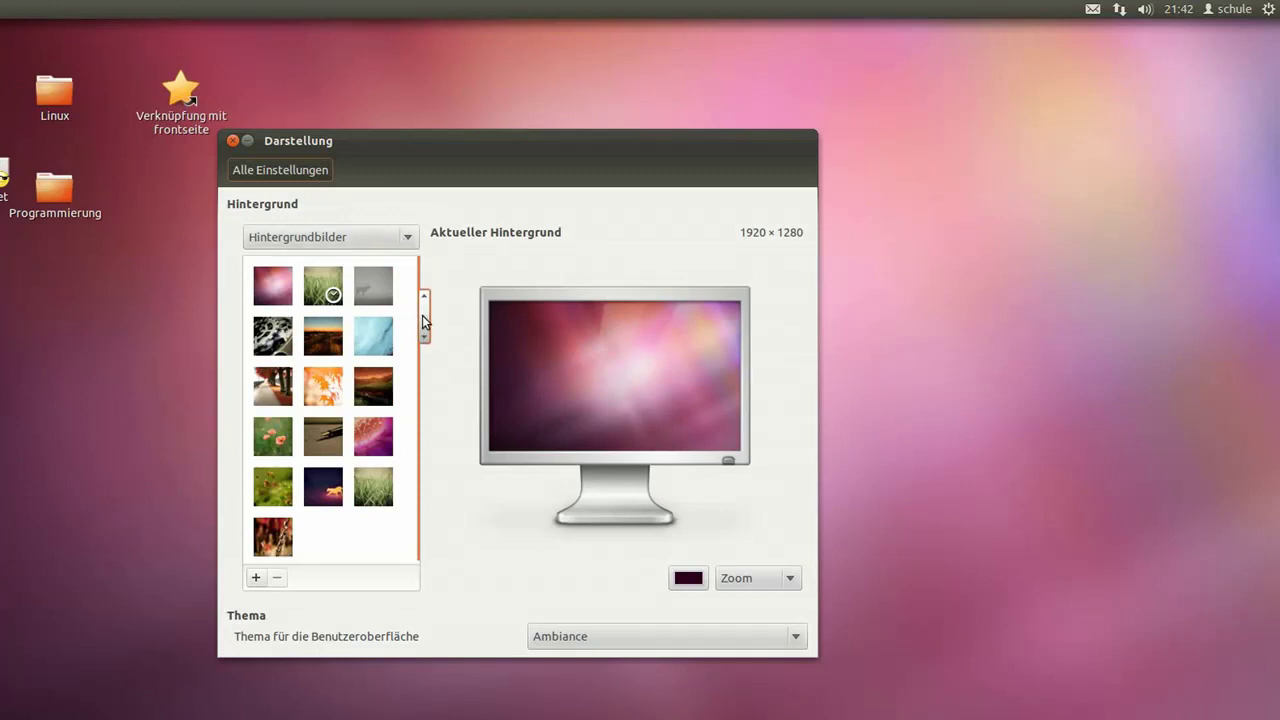
scroll(422, 315, down, 1)
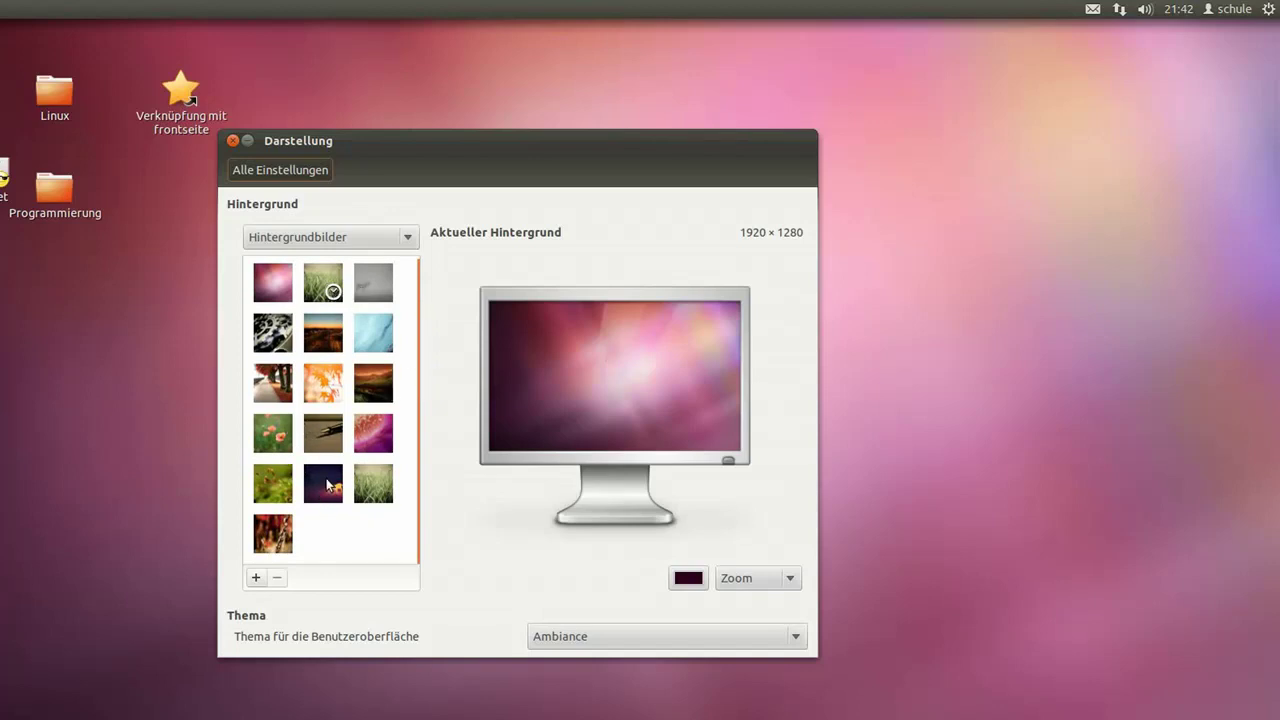
click(272, 390)
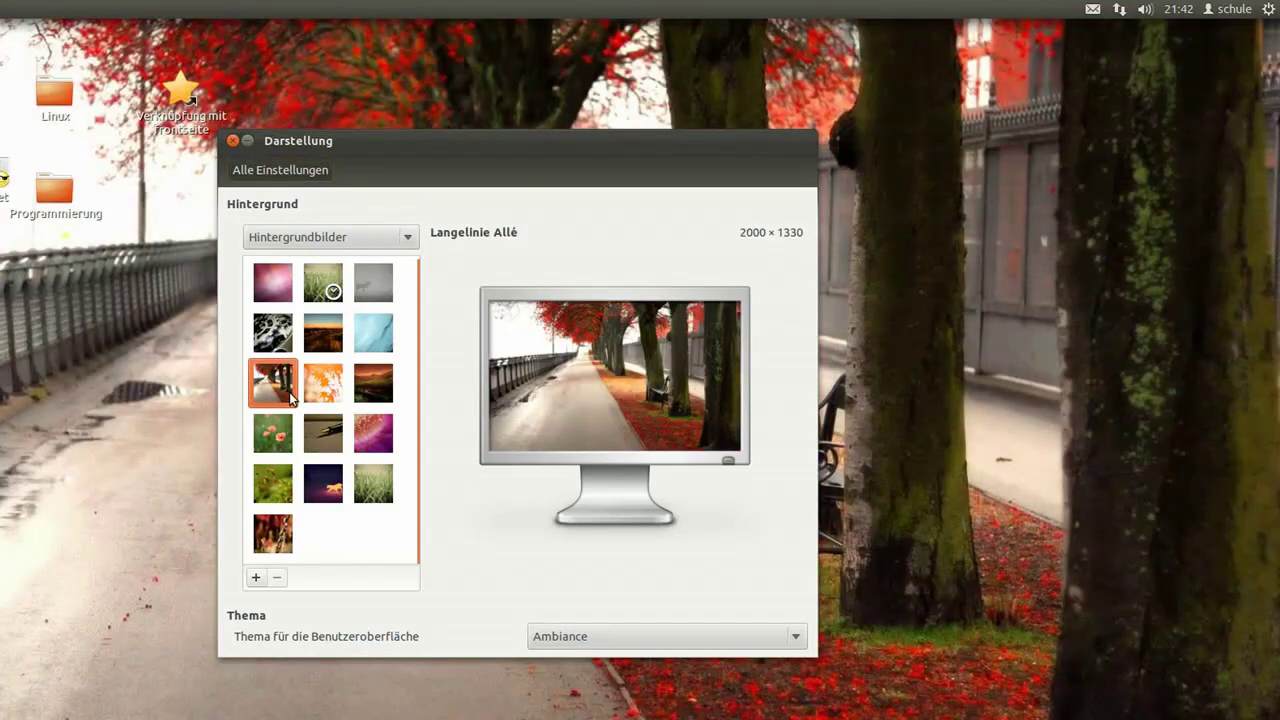
click(599, 640)
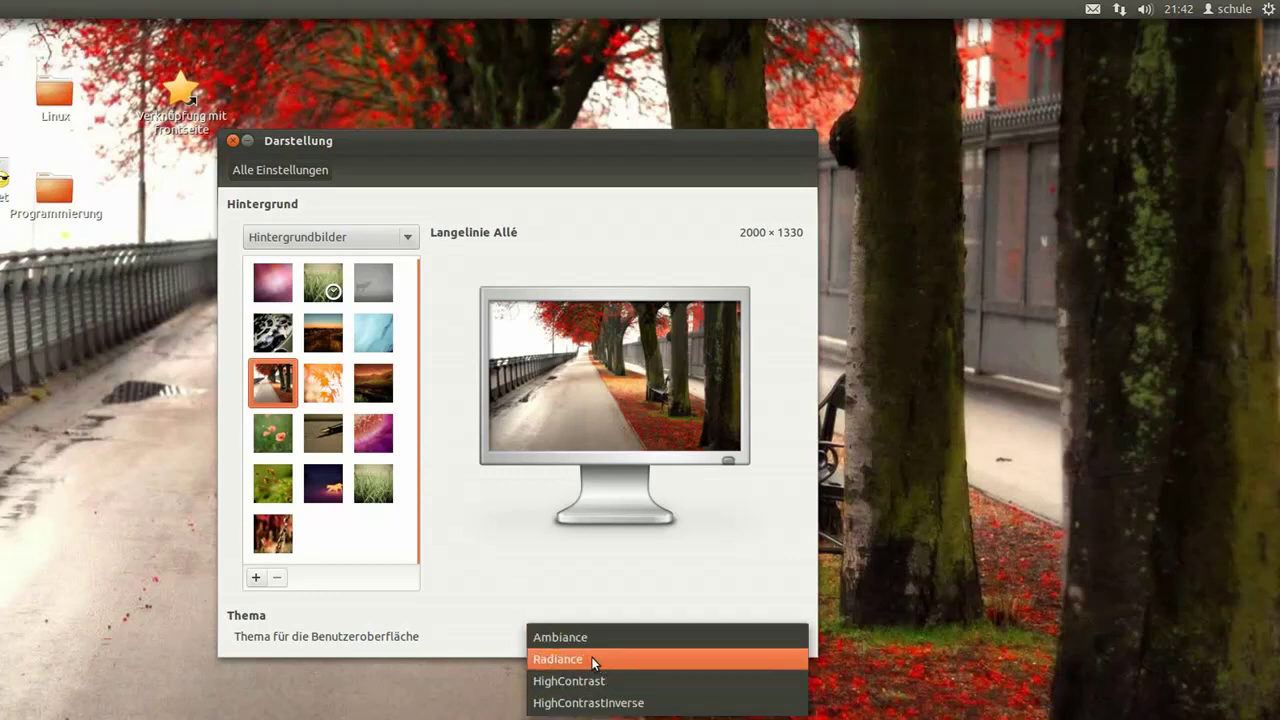
key(Escape)
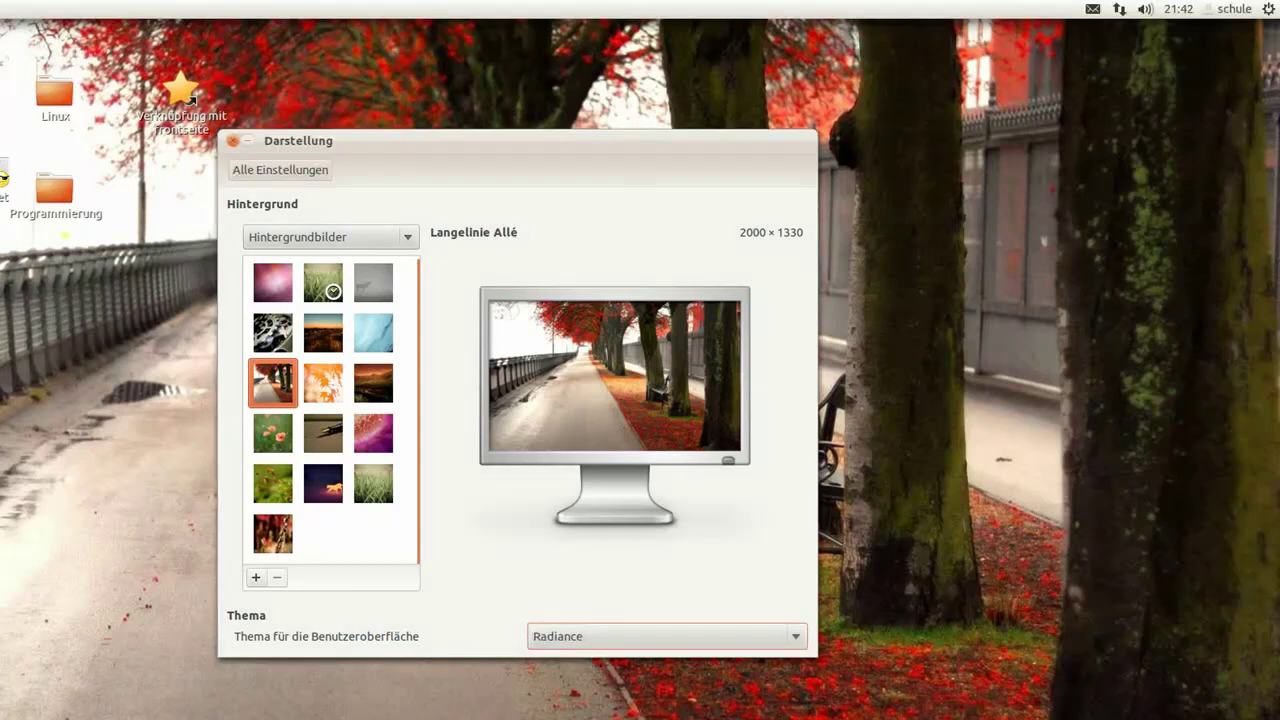
click(641, 639)
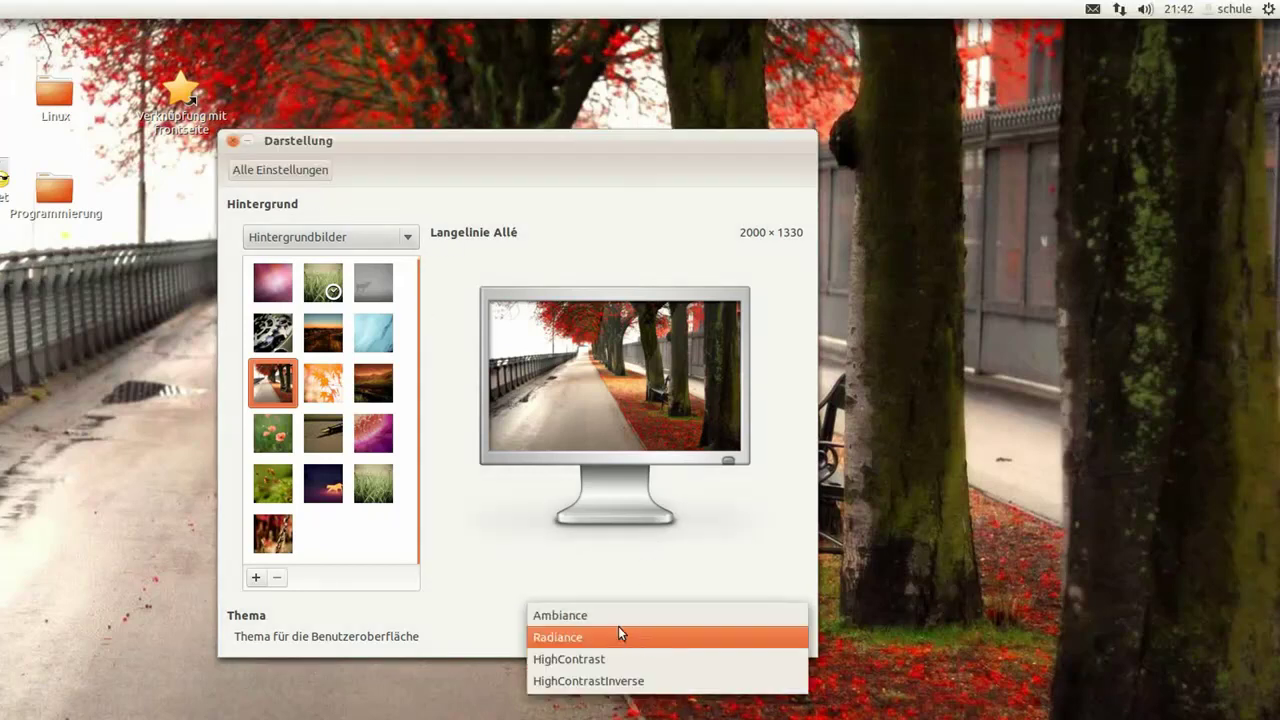
click(611, 617)
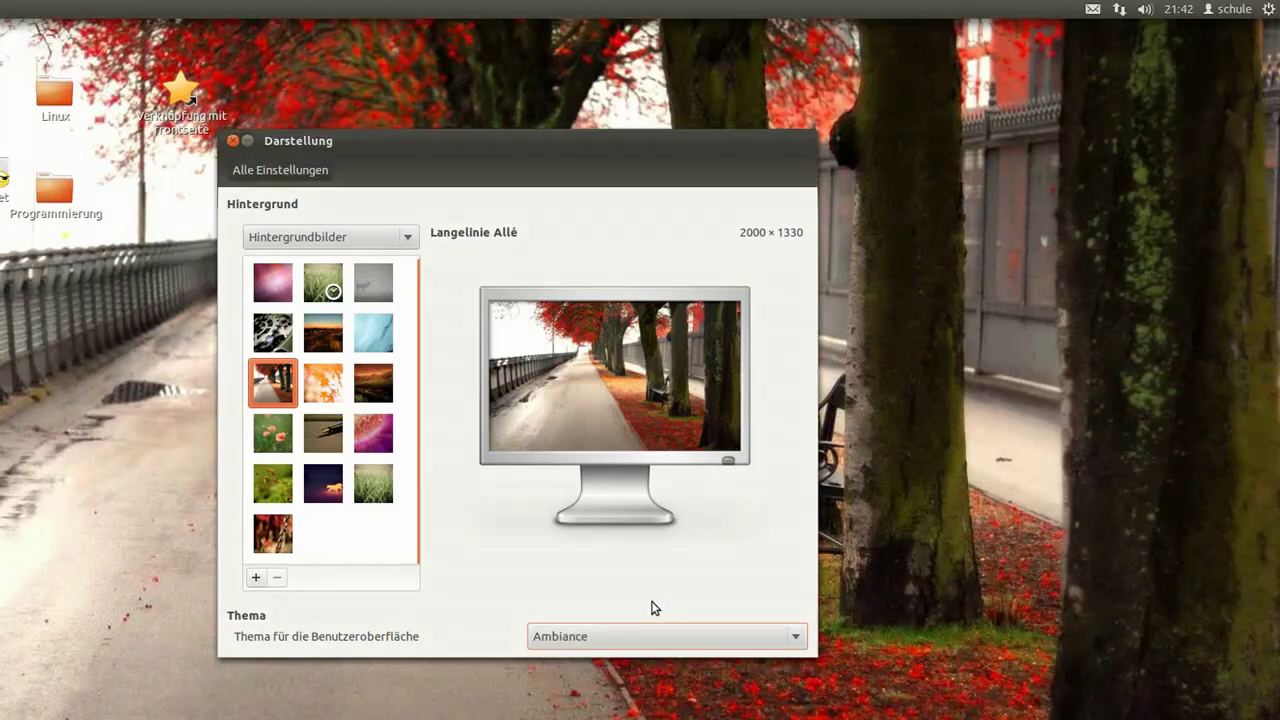
click(231, 143)
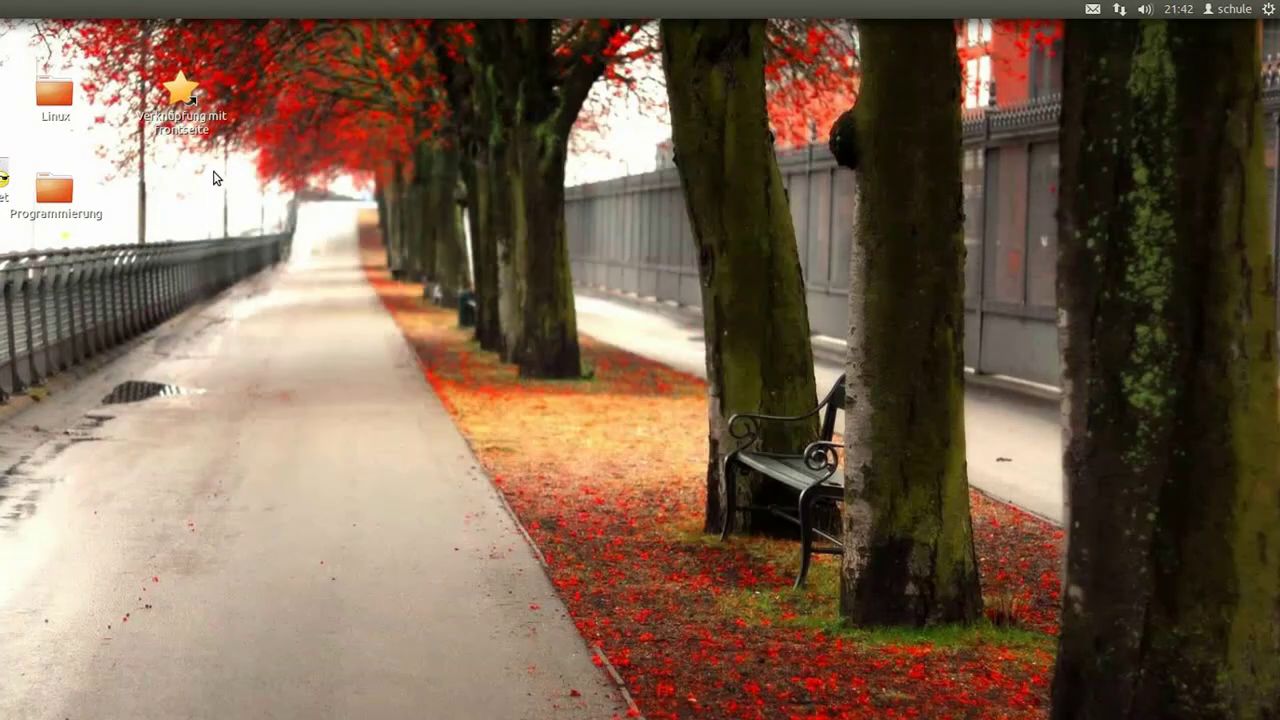
right_click(214, 172)
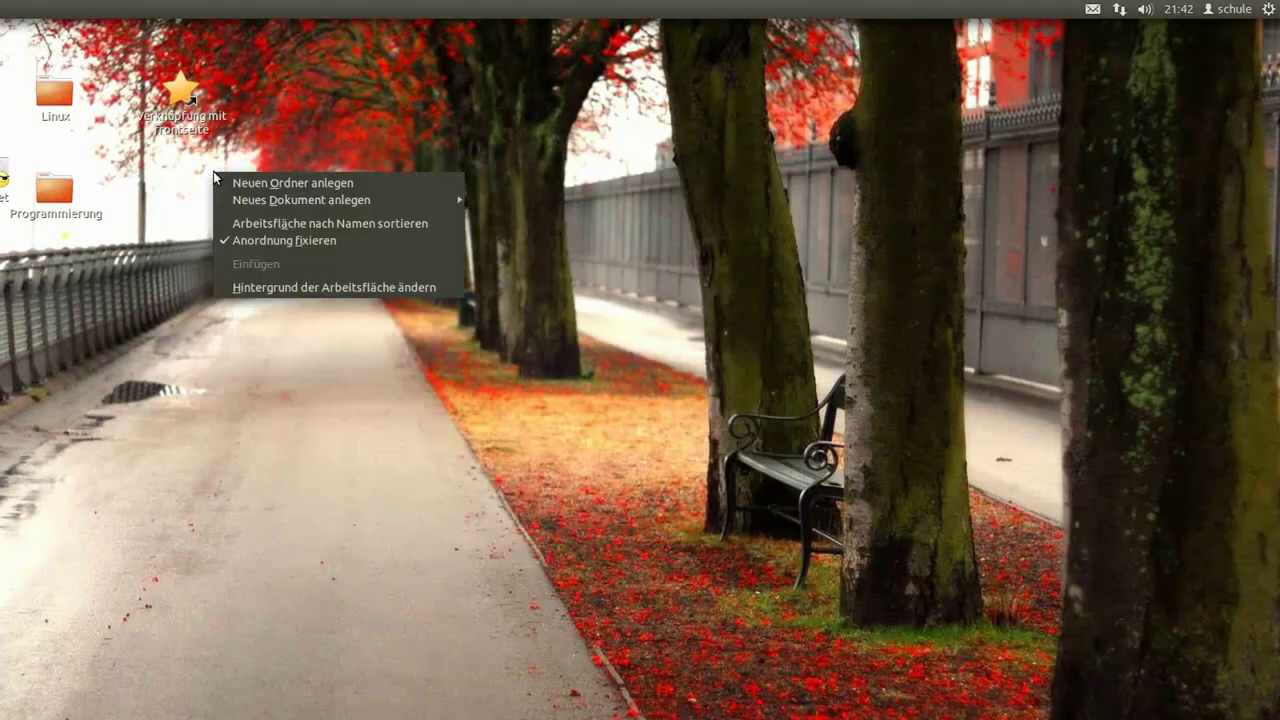
click(290, 288)
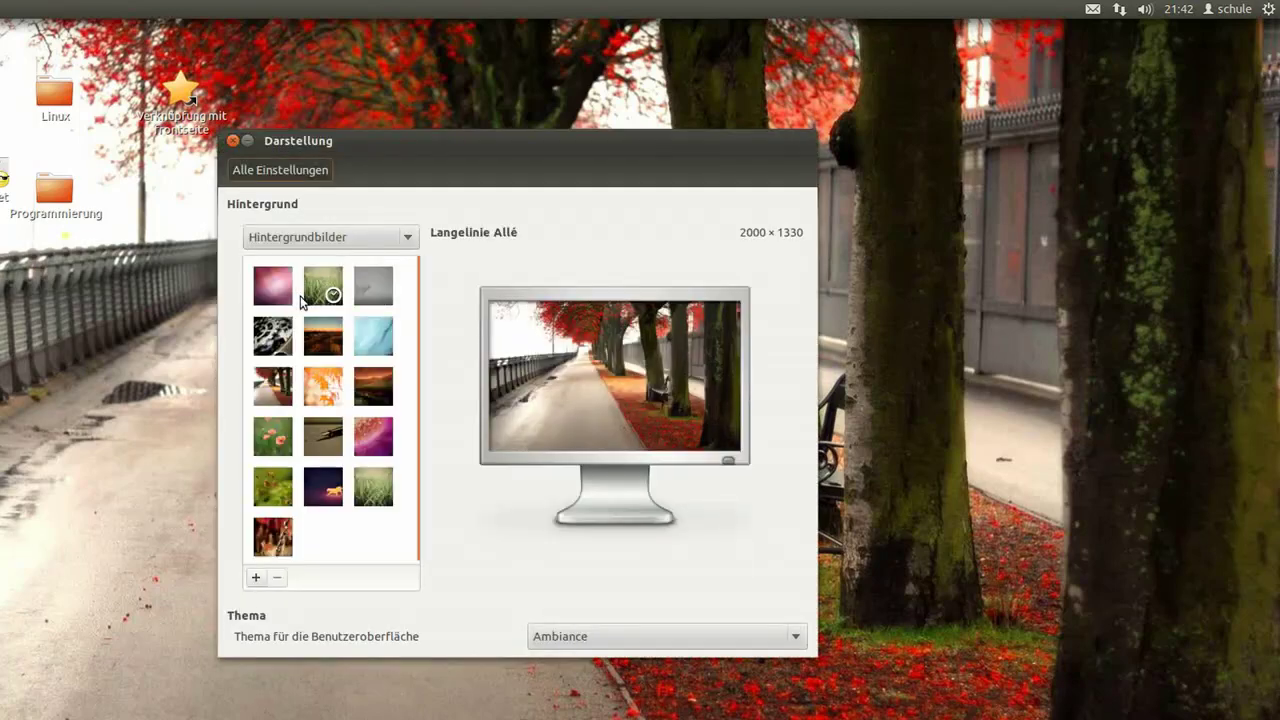
click(272, 283)
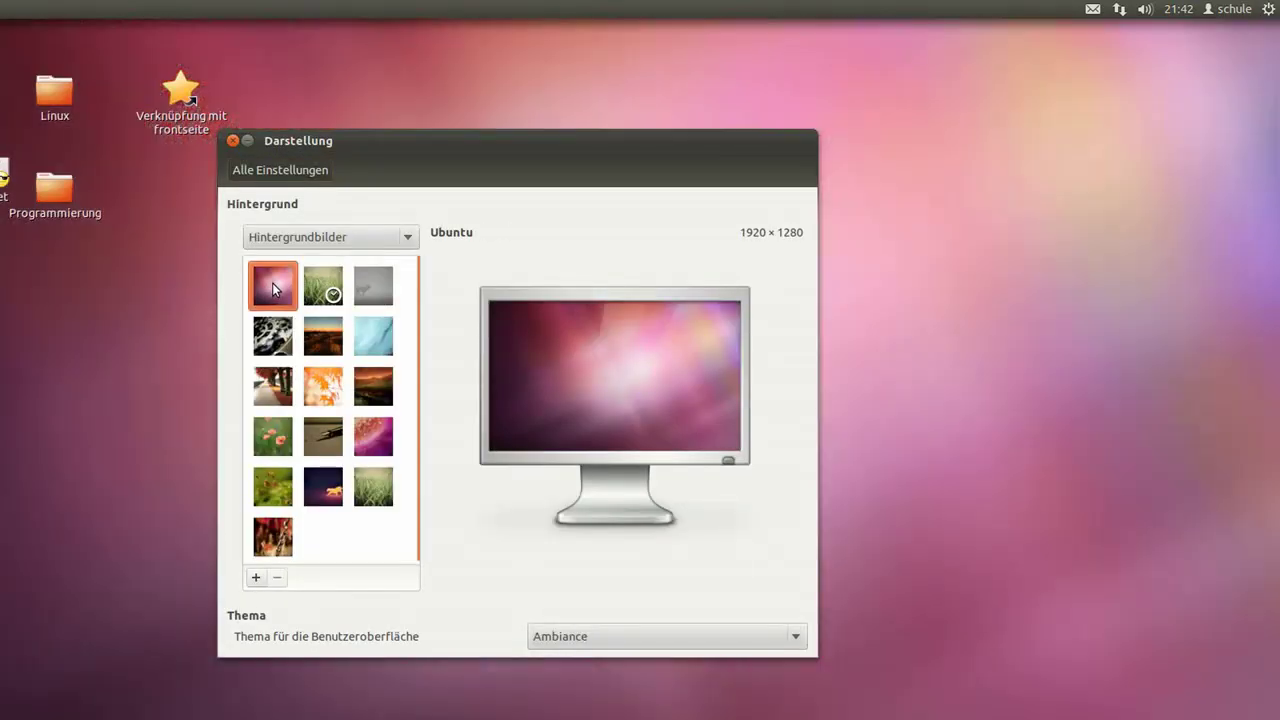
click(234, 142)
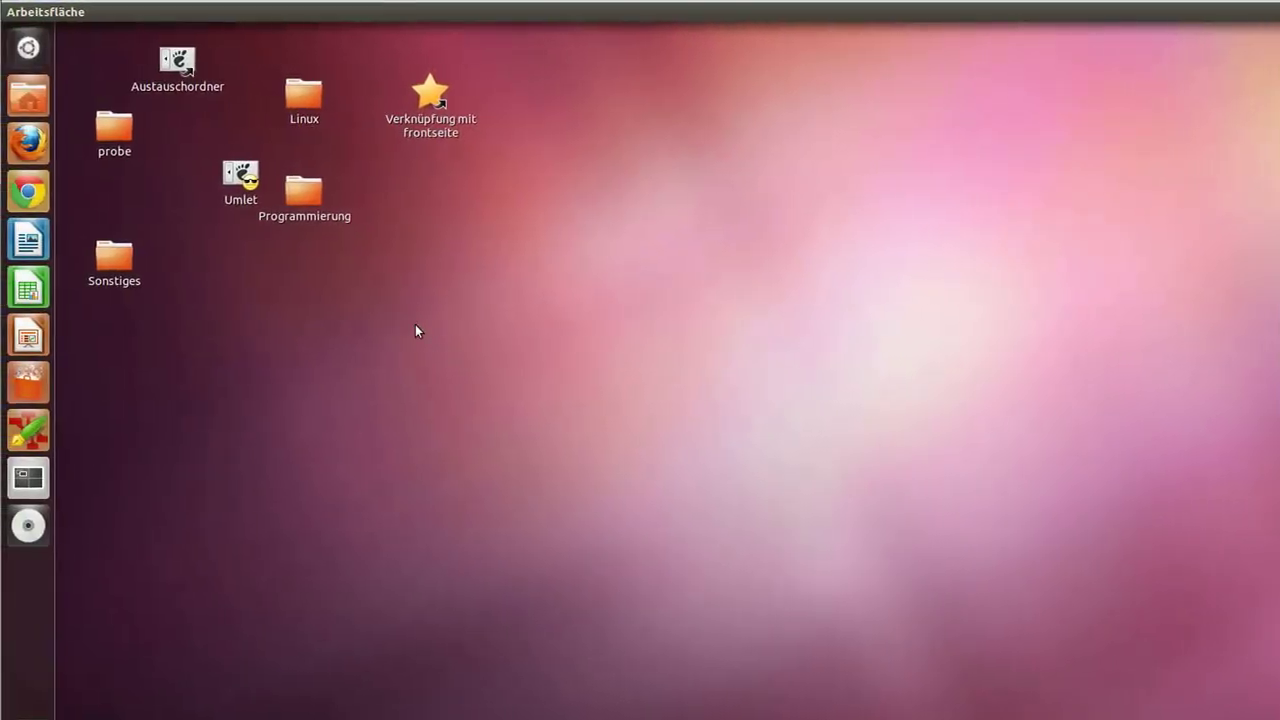
click(28, 240)
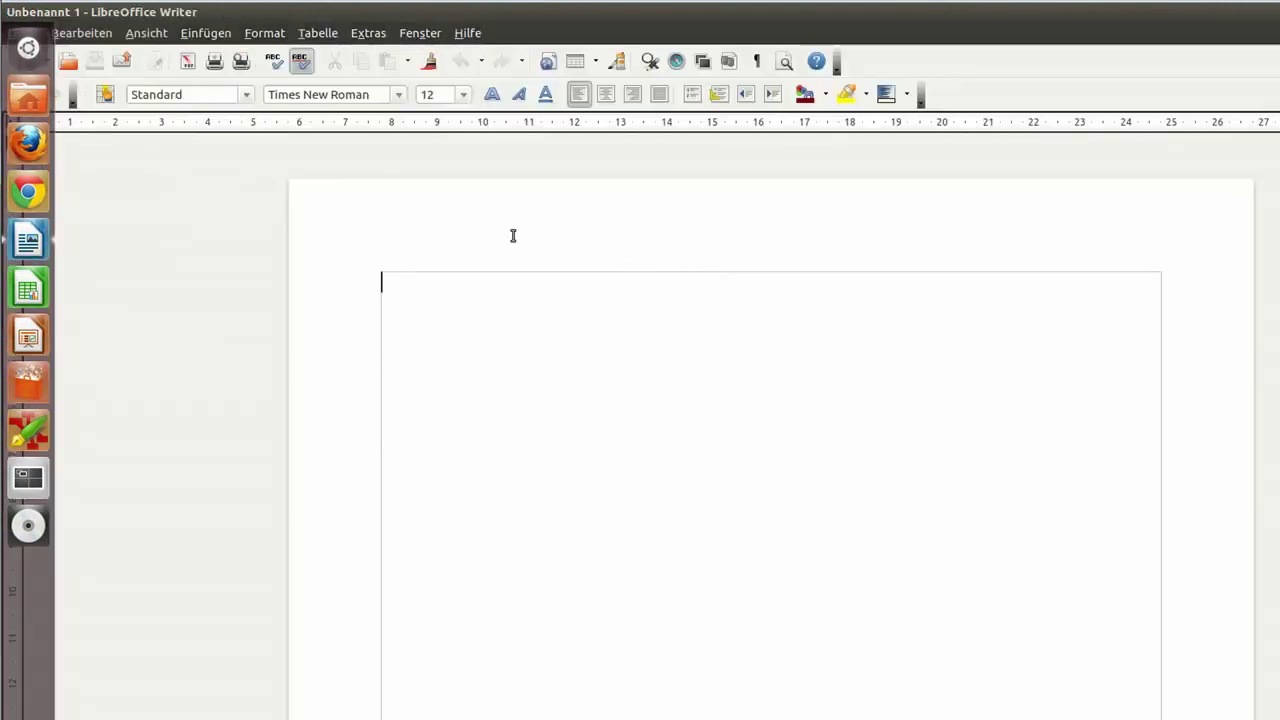
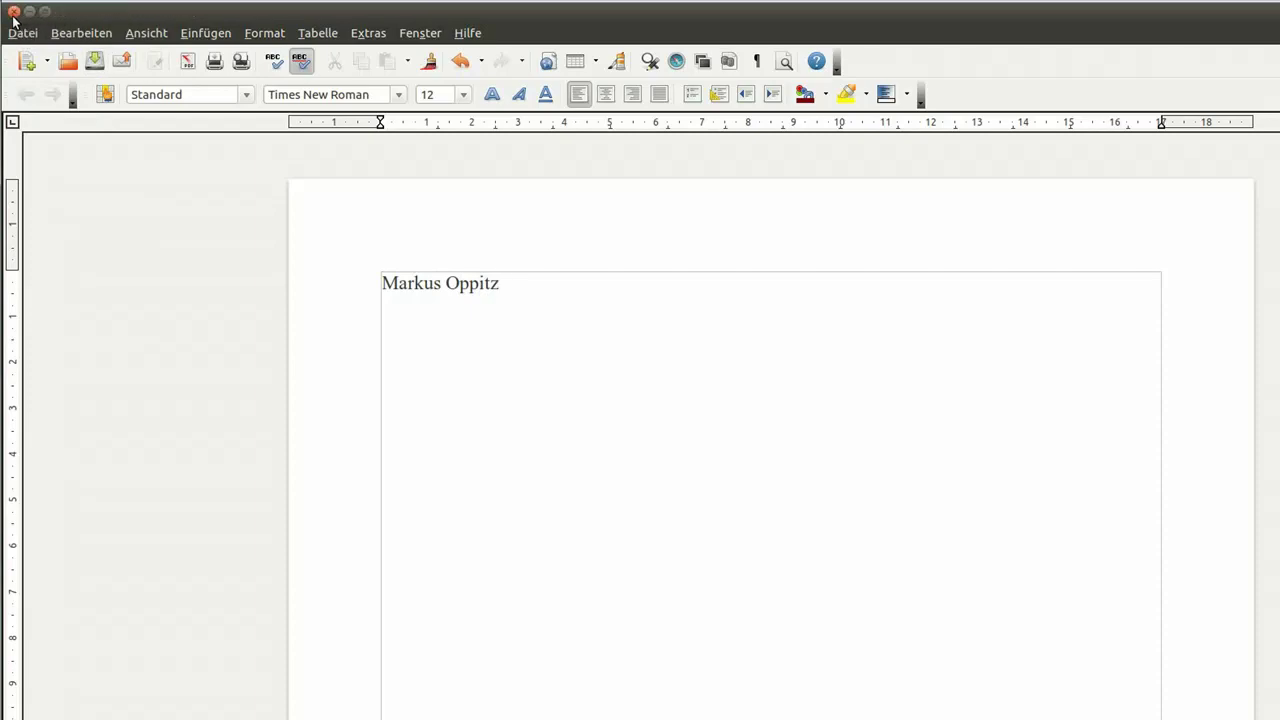
click(14, 12)
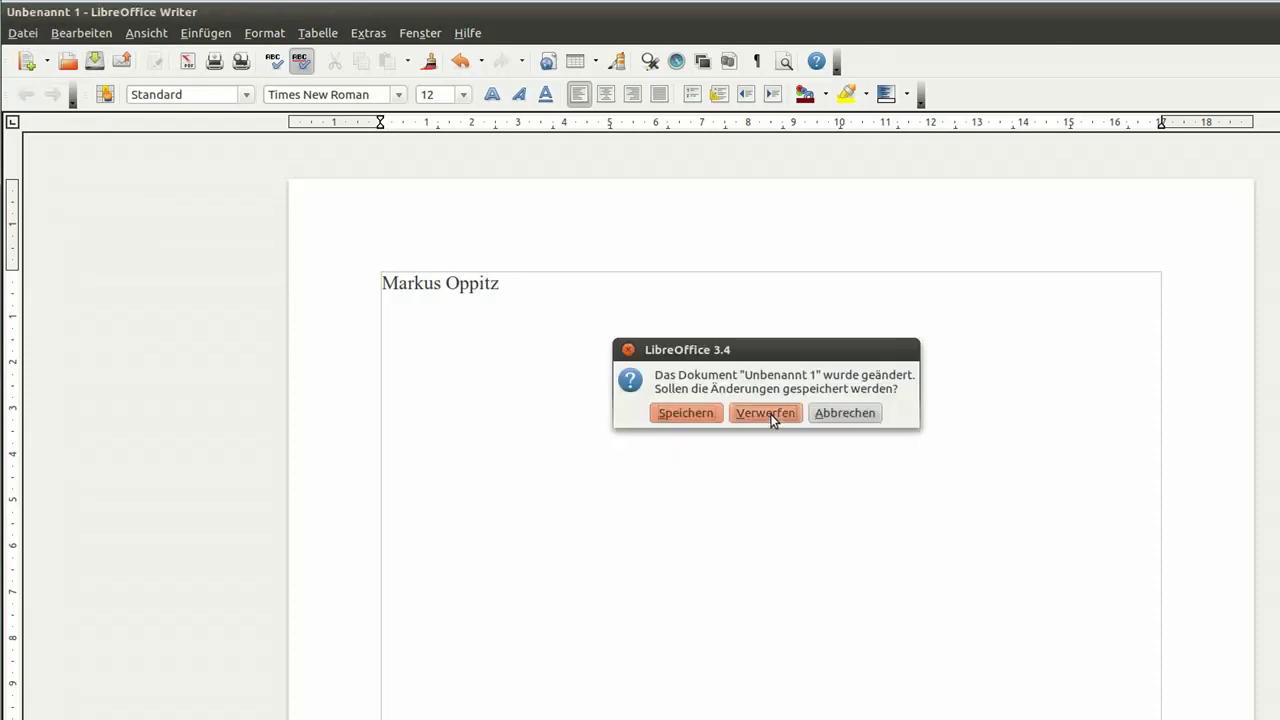
click(764, 412)
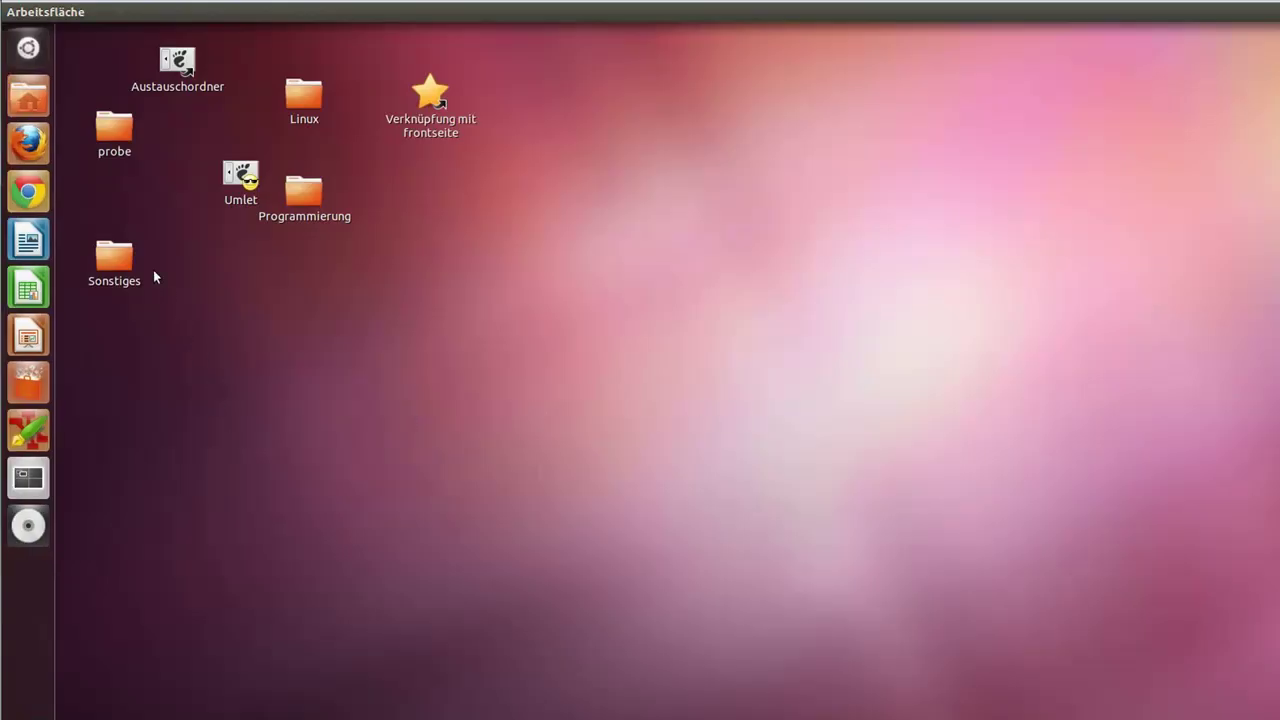
Step: Show the Dash home overview, then close it again
click(28, 47)
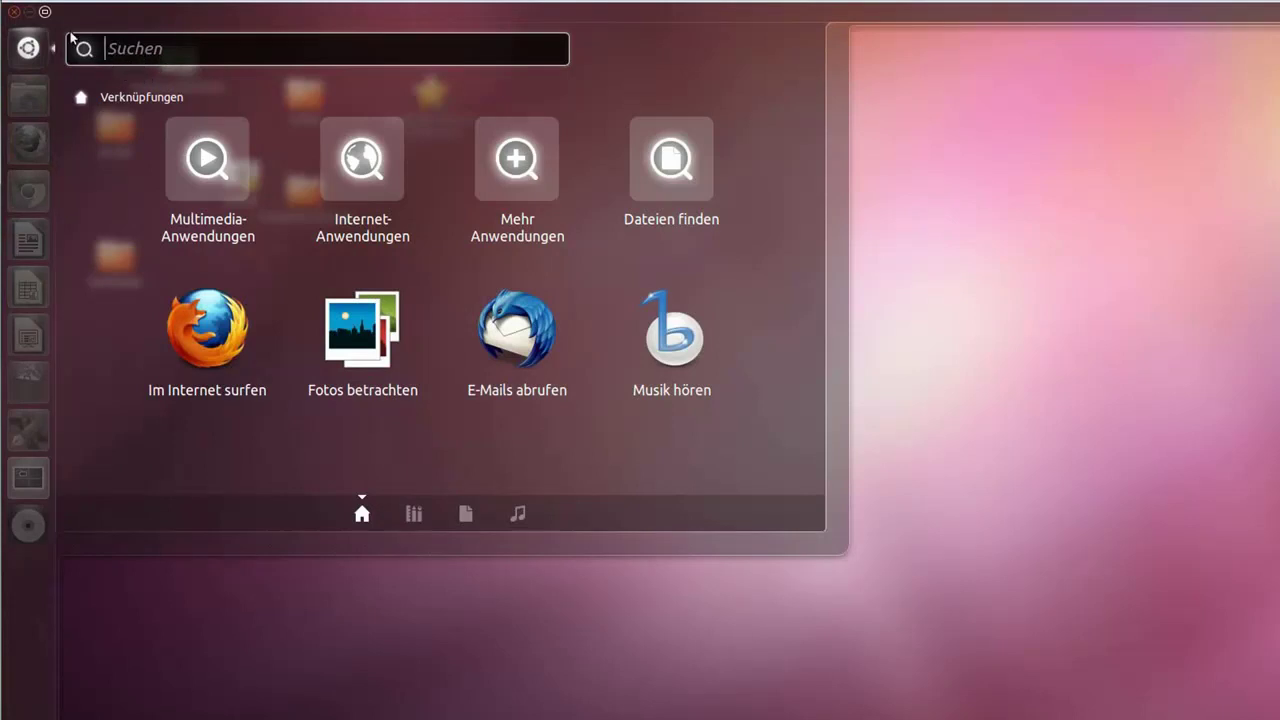
click(15, 13)
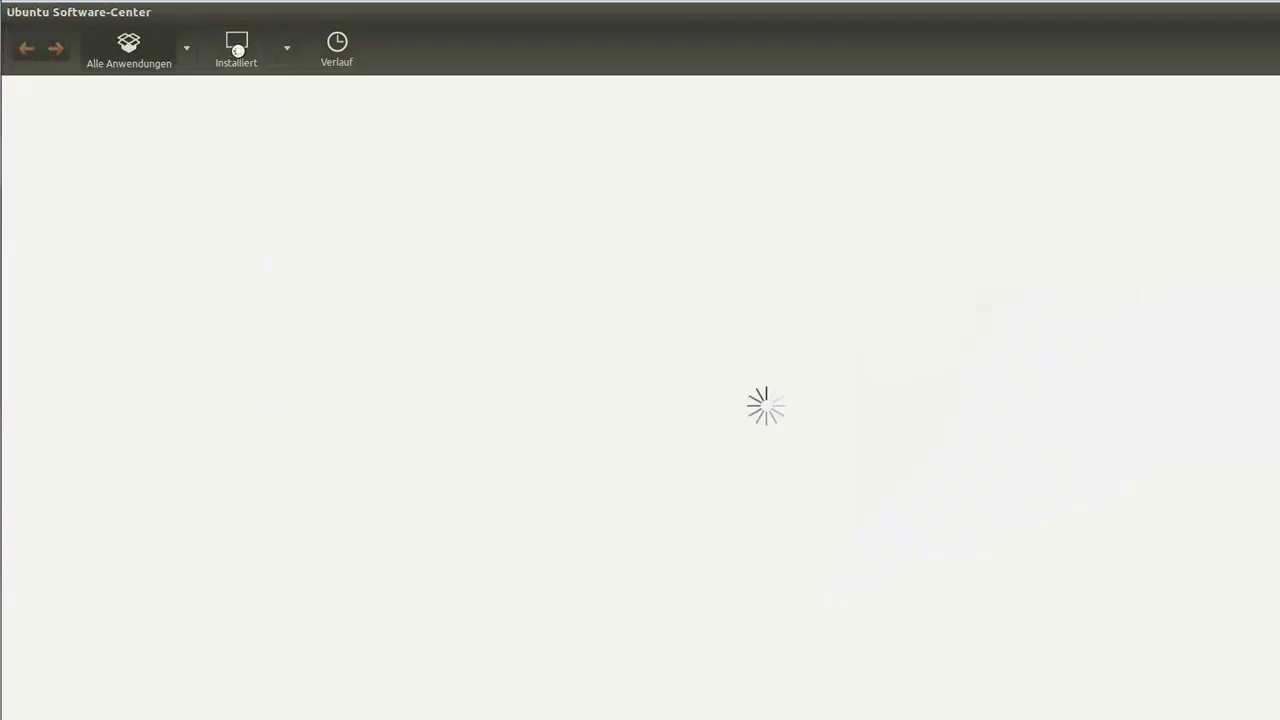
Step: List installed applications and expand the Bildung and Grafik categories
click(240, 50)
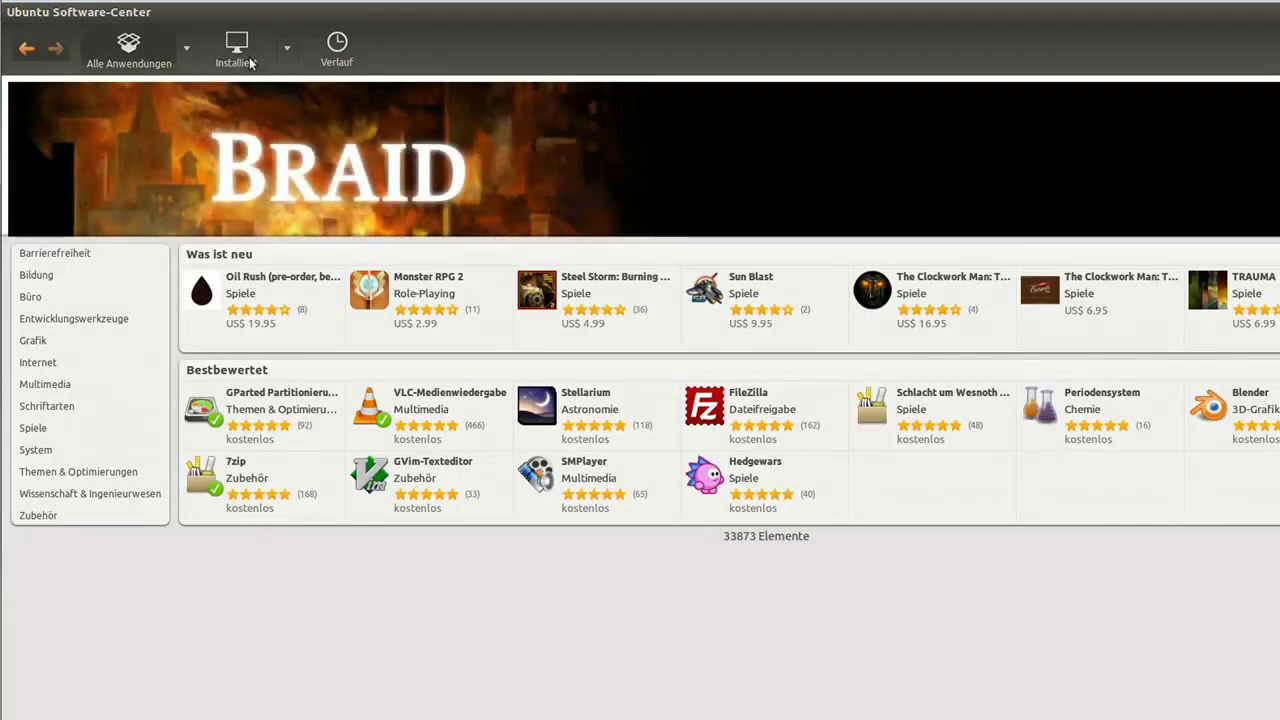
click(247, 62)
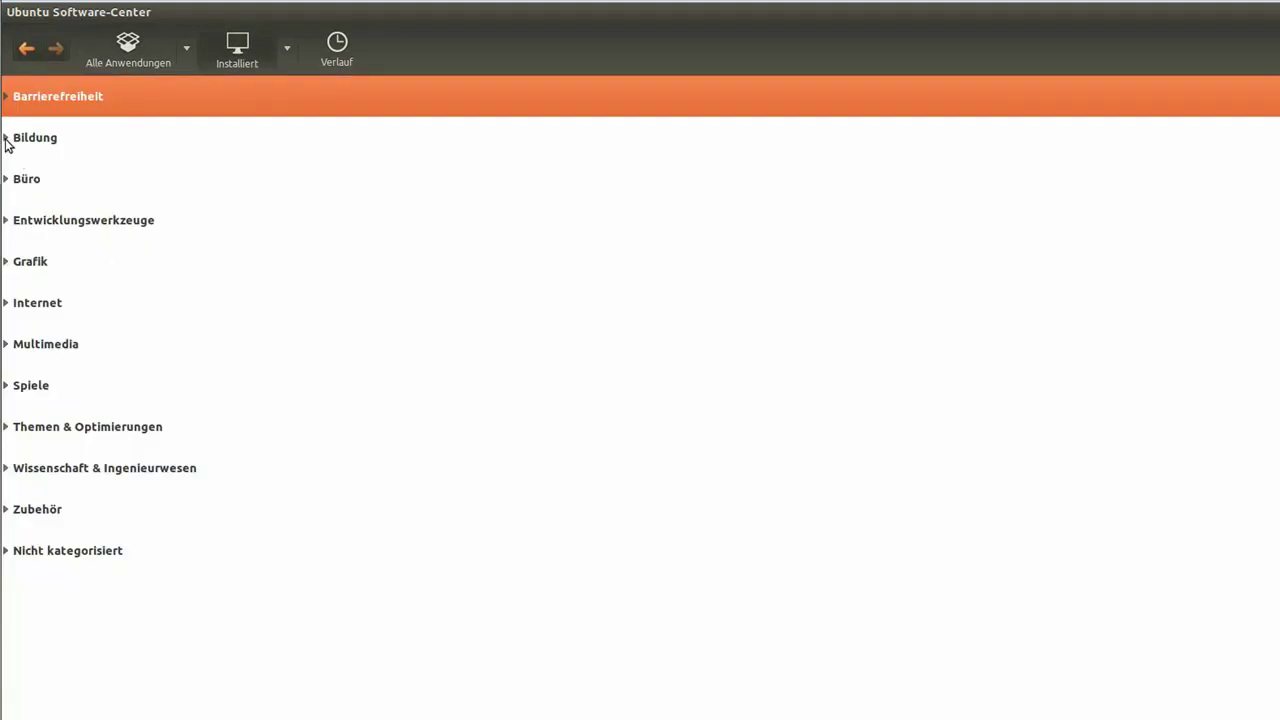
click(6, 140)
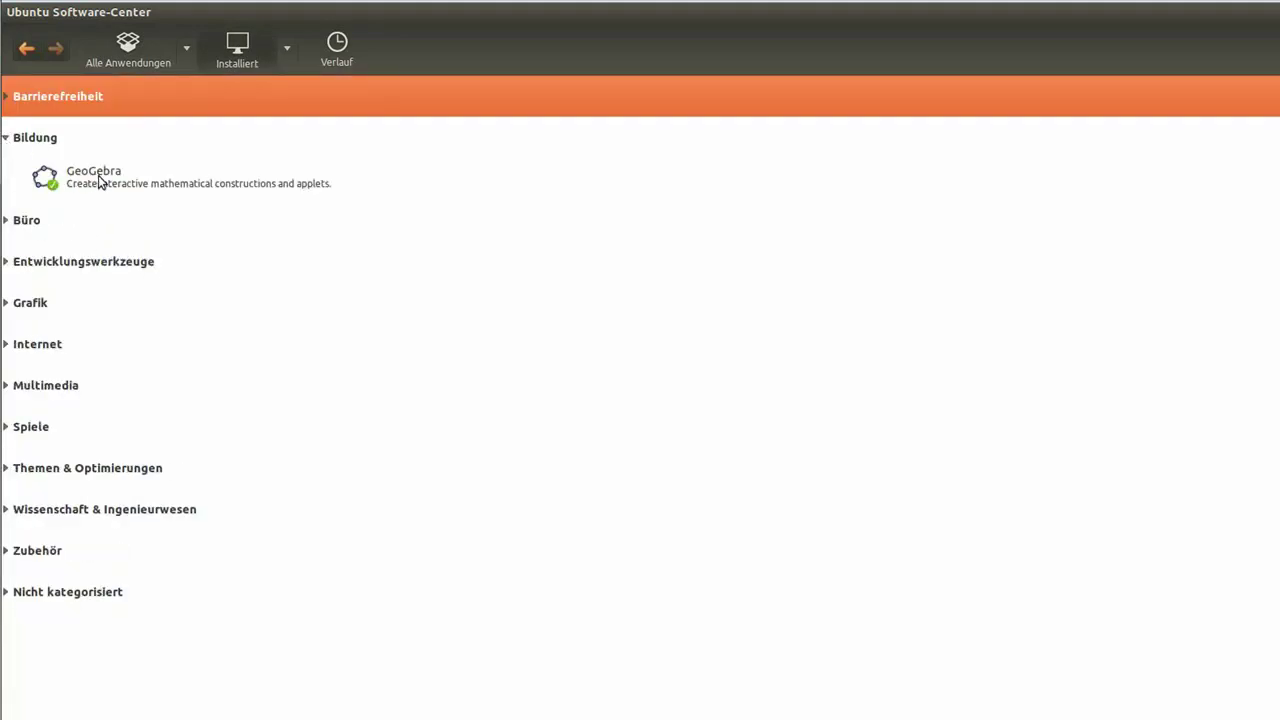
click(7, 222)
click(7, 222)
click(7, 305)
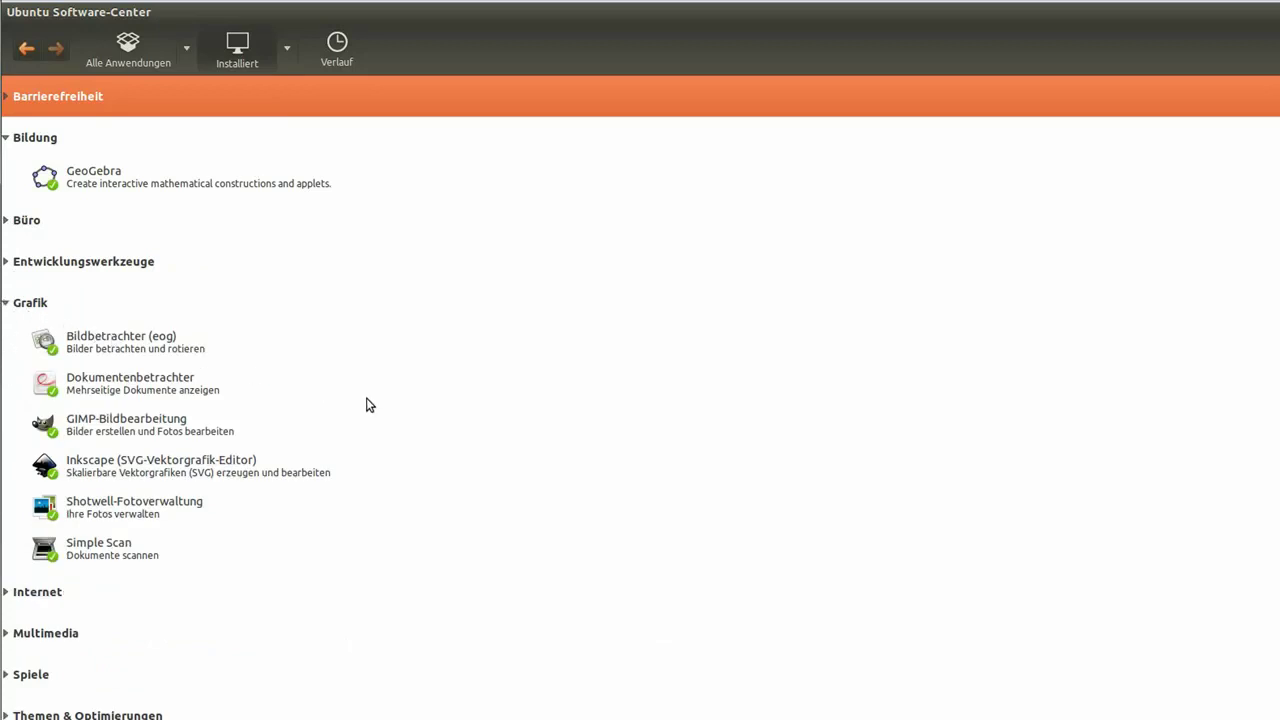
Step: View the GIMP-Bildbearbeitung details (version 2.6.11), then close the Software Center
click(124, 426)
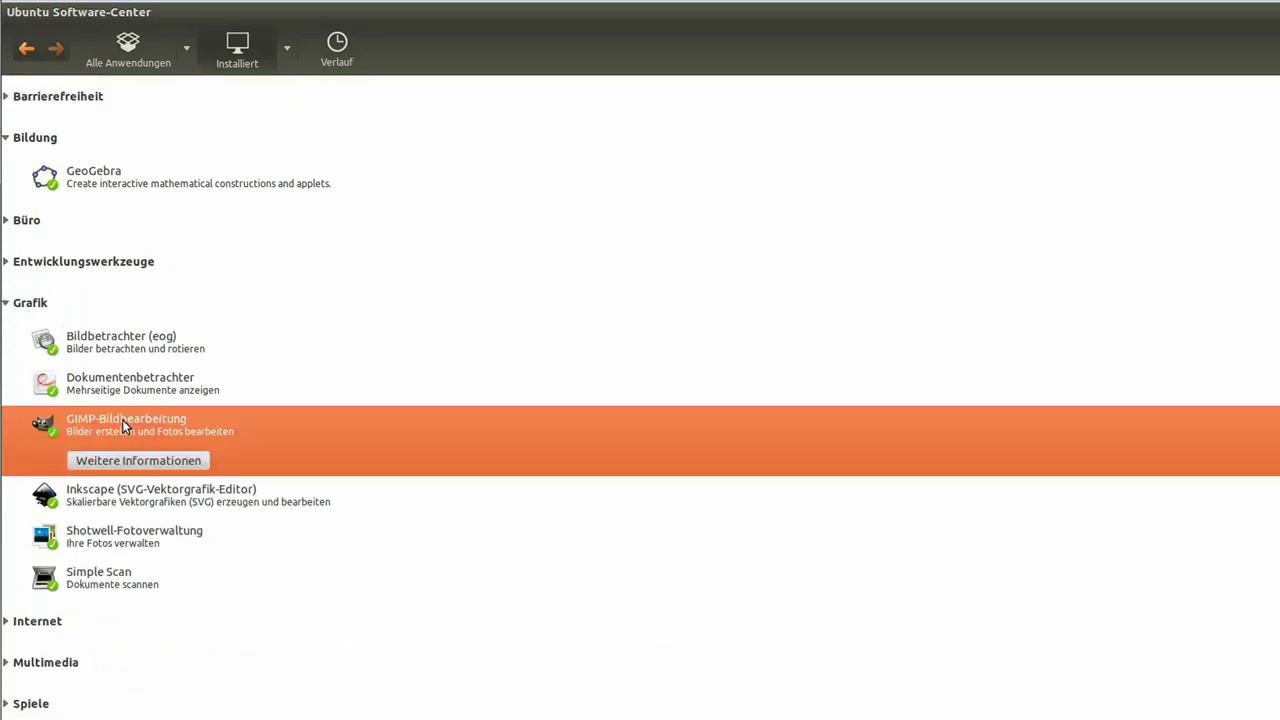
double_click(50, 428)
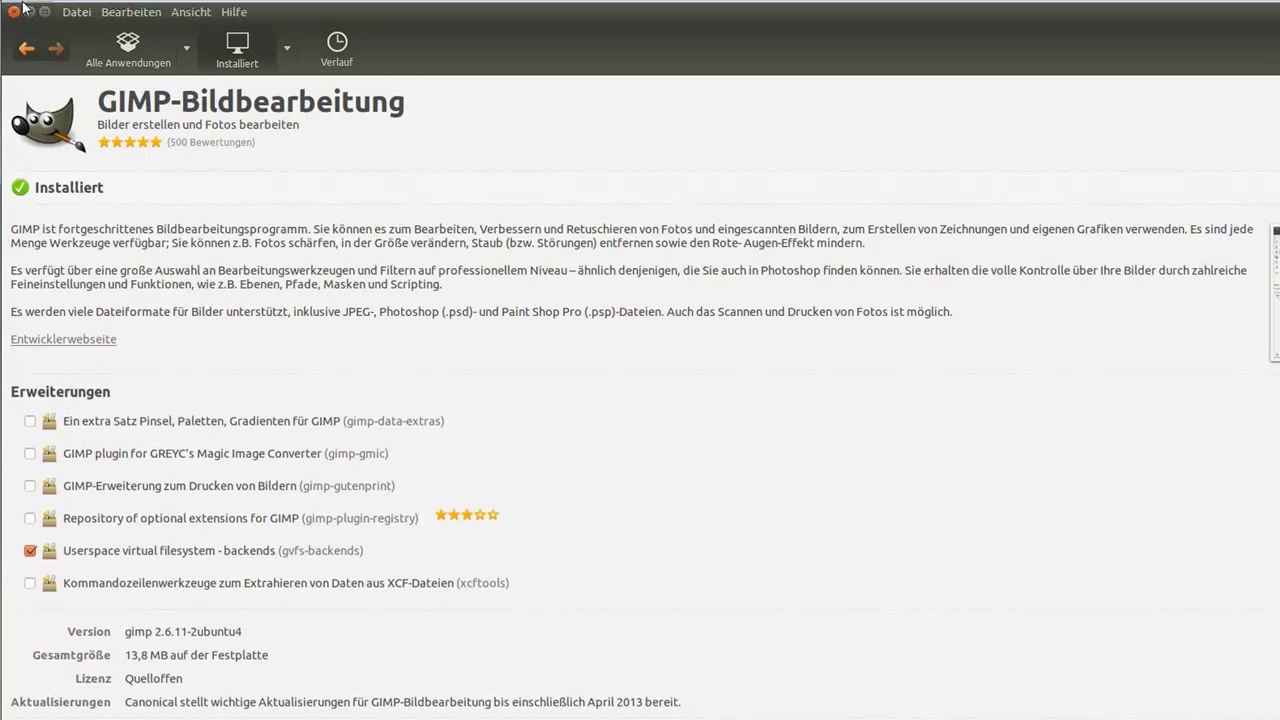
click(14, 12)
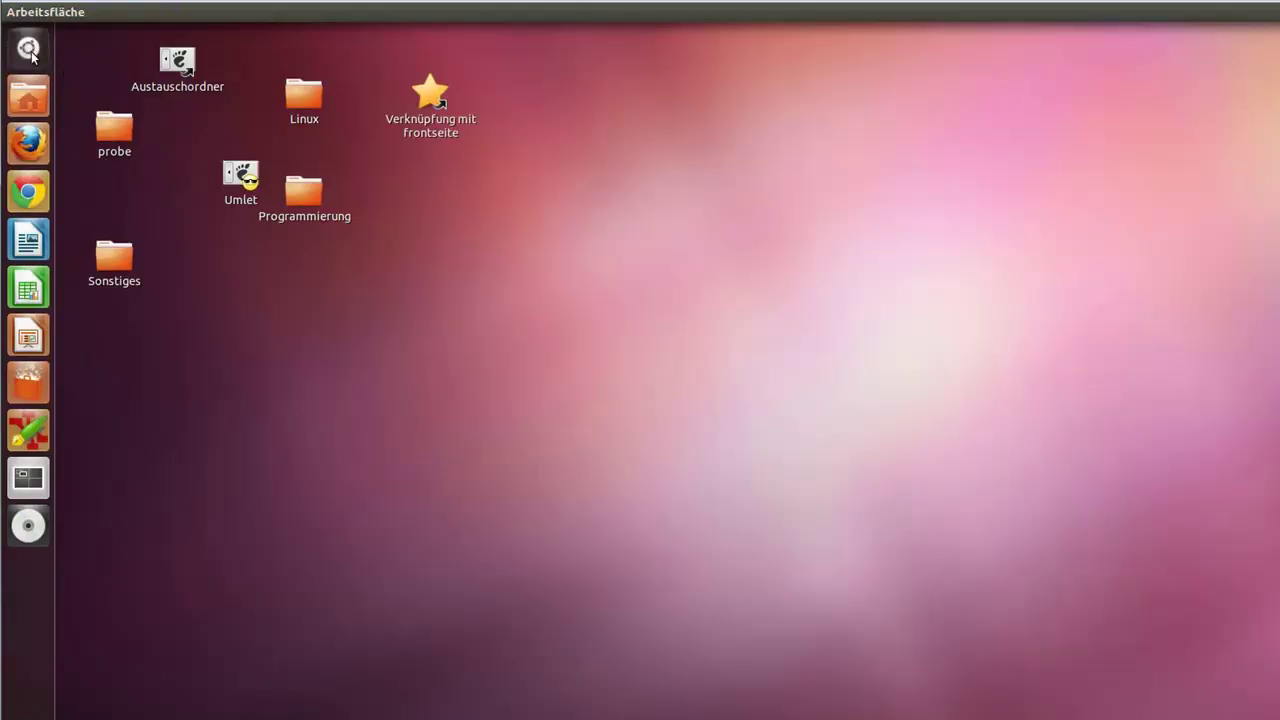
Step: Search the Dash for 'gimp' and launch GIMP Bildbearbeitung from the results
click(30, 48)
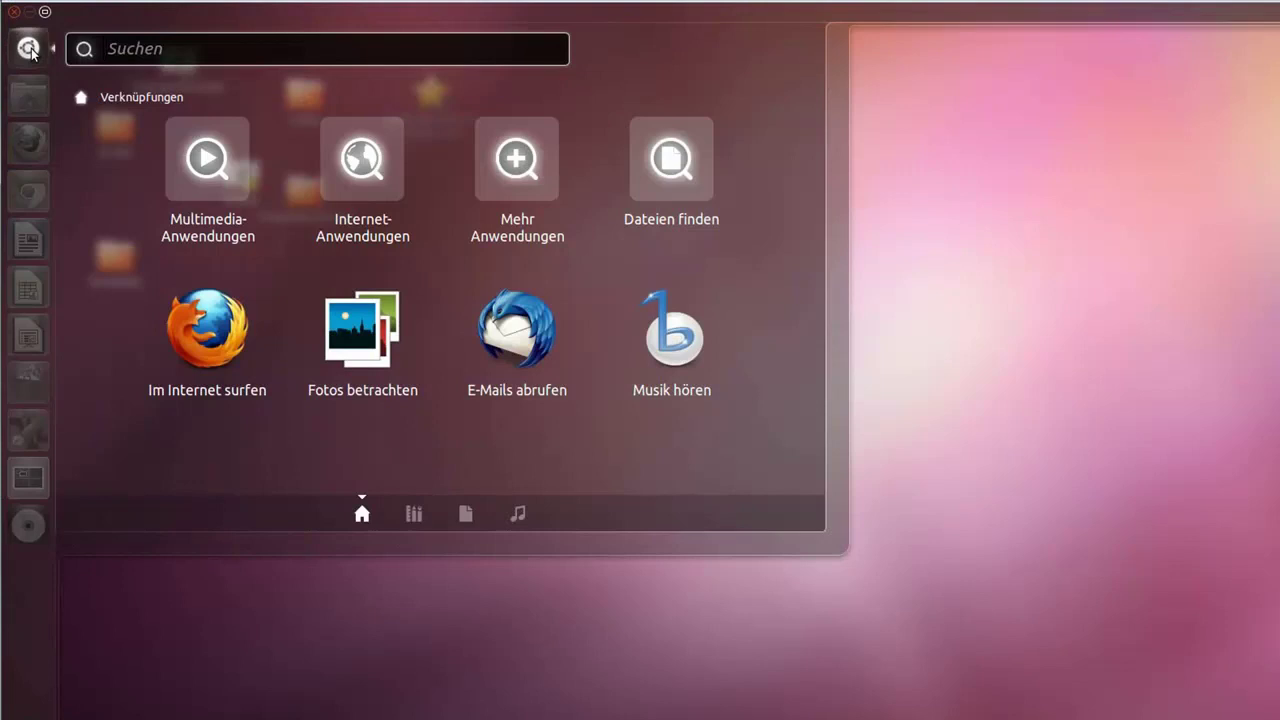
text(gimp)
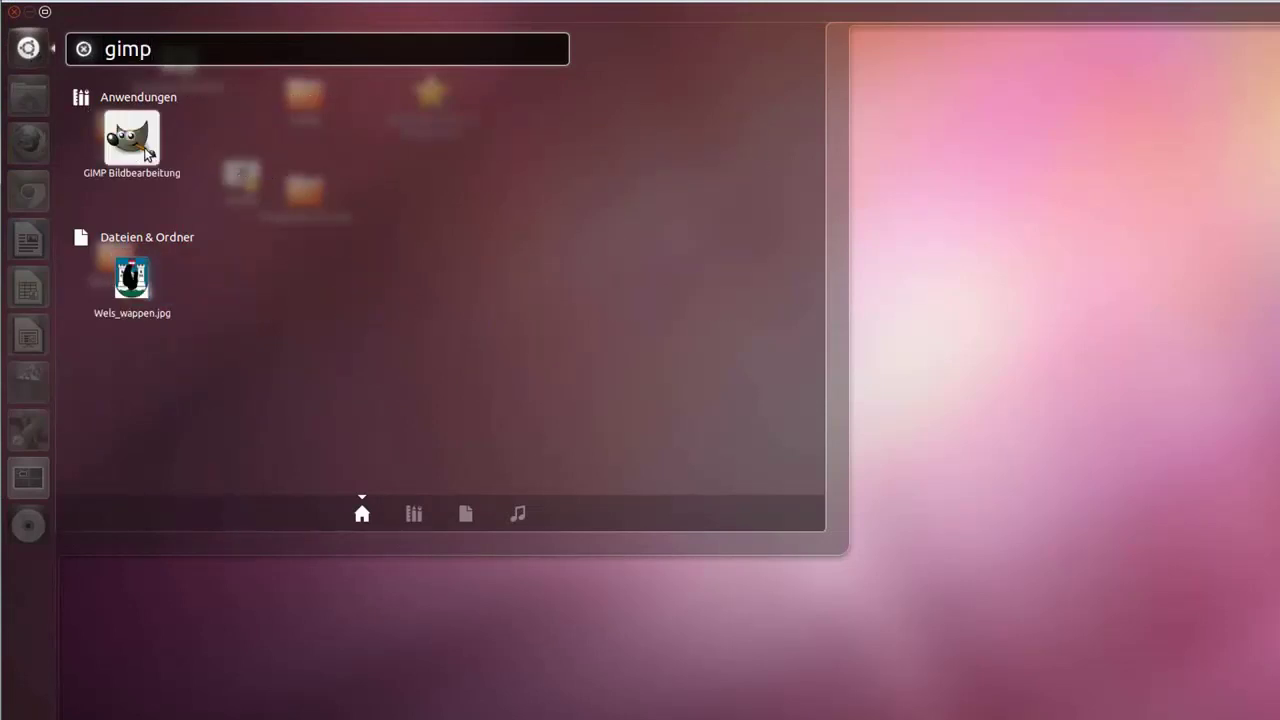
key(Return)
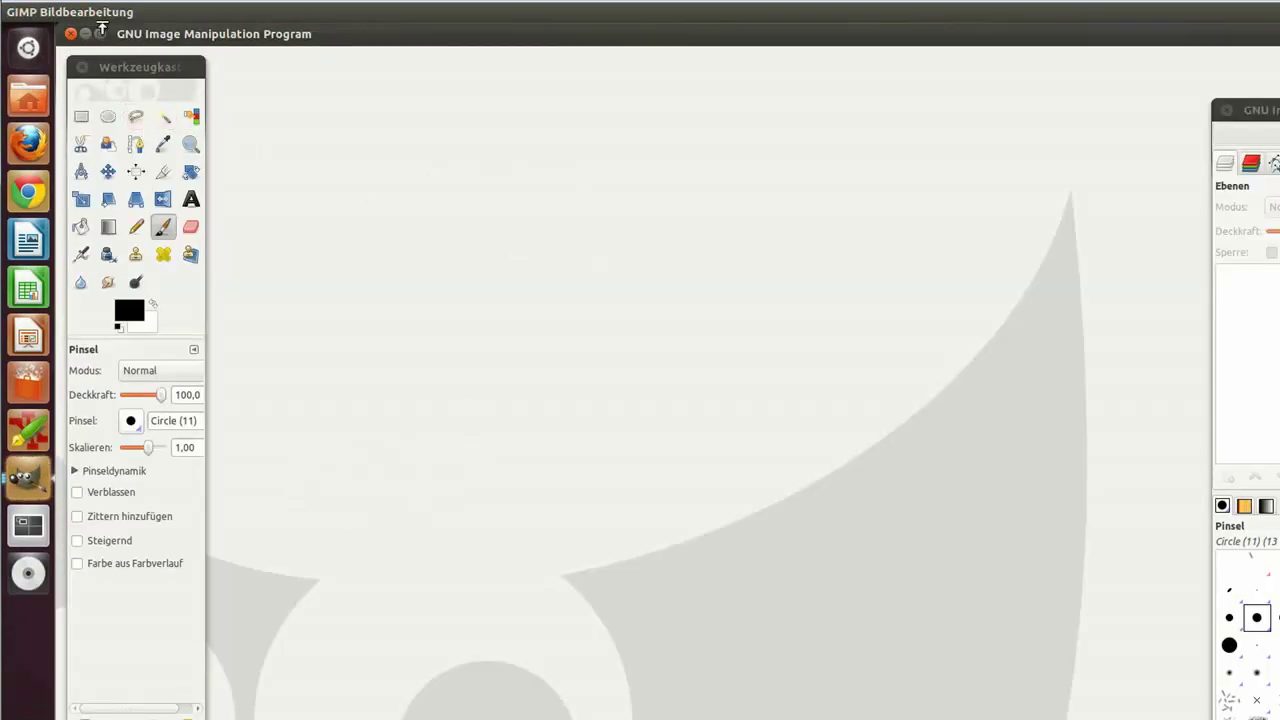
Step: Create a new 640×400 image and paint a black brush stroke on it
click(80, 12)
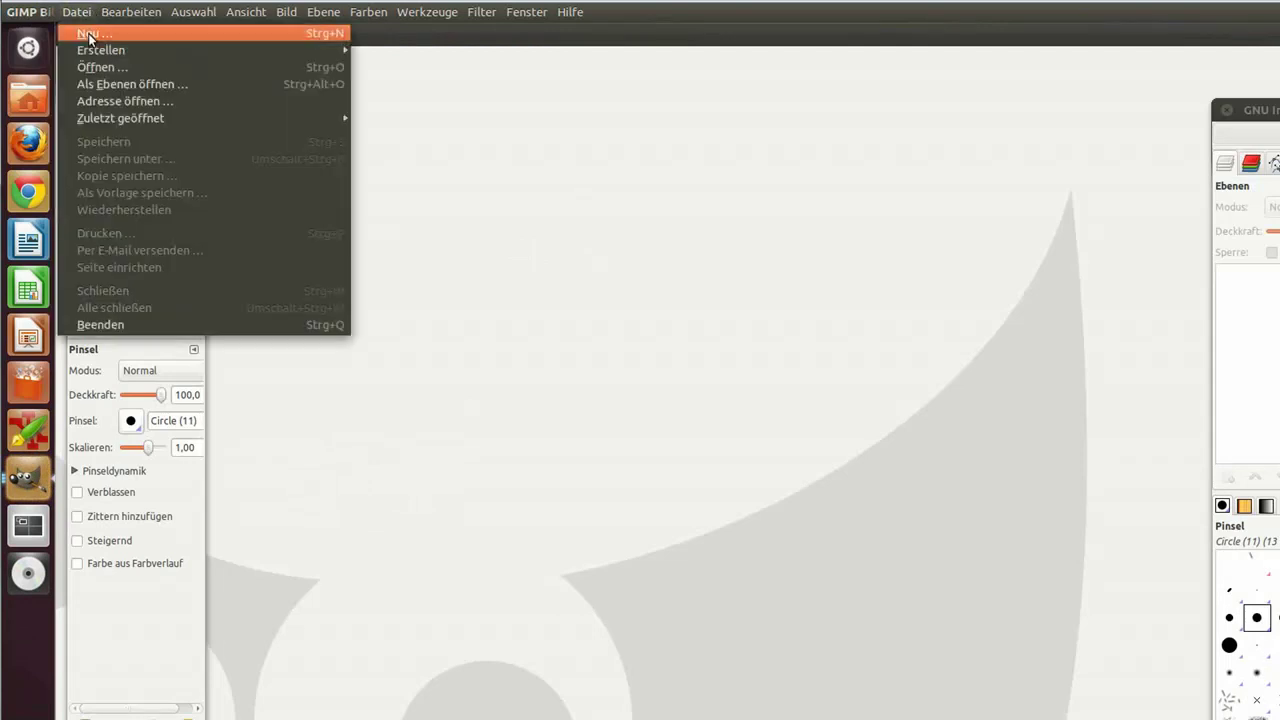
click(86, 34)
click(905, 478)
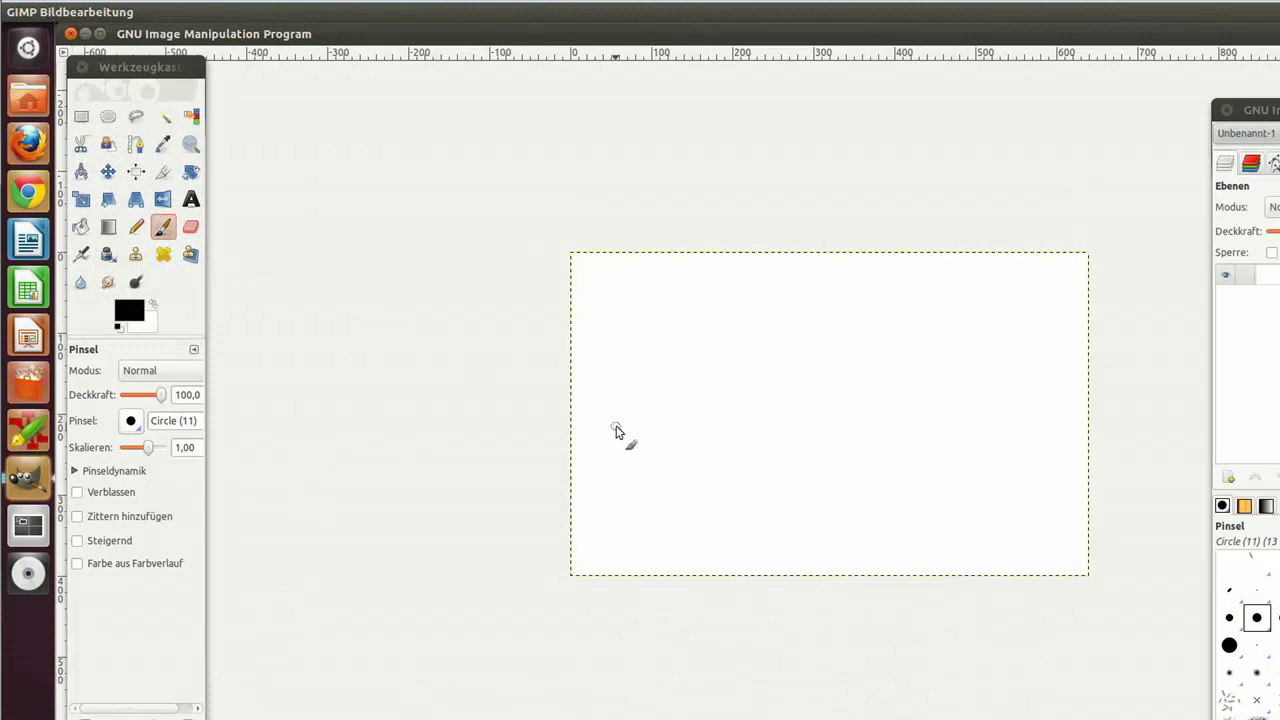
mouse_move(616, 426)
mouse_down()
mouse_move(632, 436)
mouse_move(690, 358)
mouse_move(671, 437)
mouse_move(711, 445)
mouse_up()
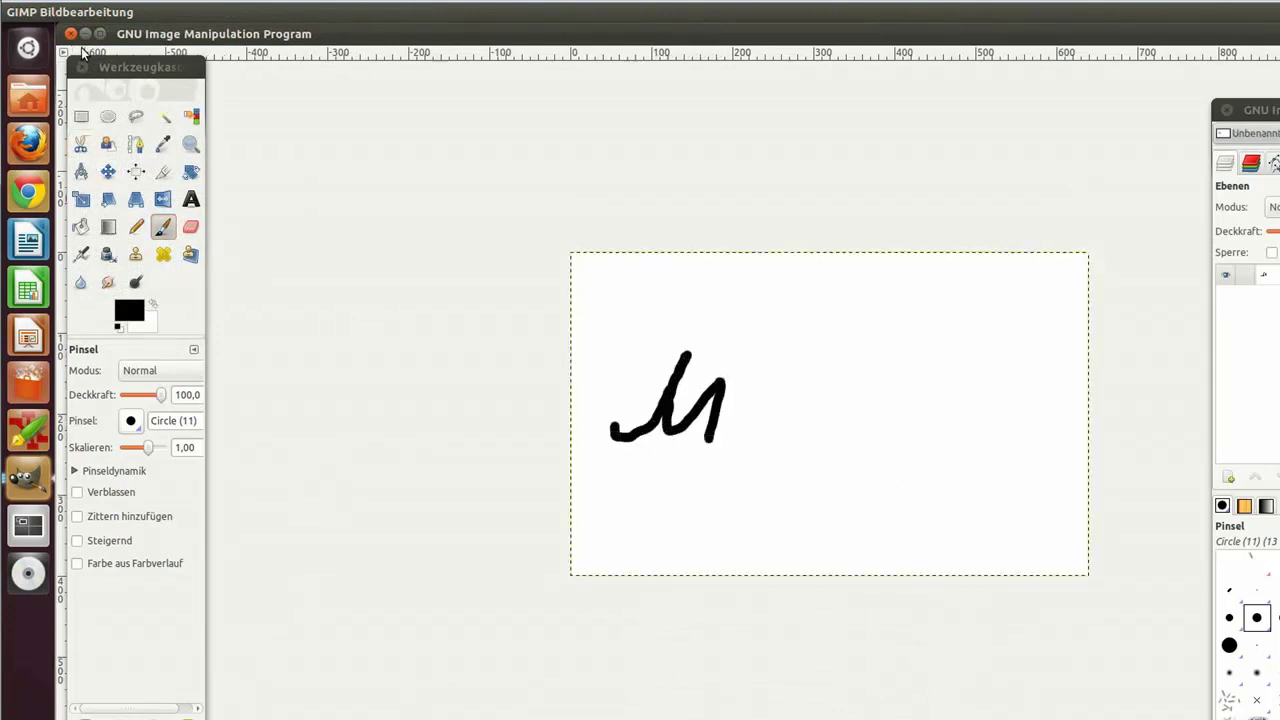
Step: Close the image with Nicht speichern and quit GIMP
click(69, 35)
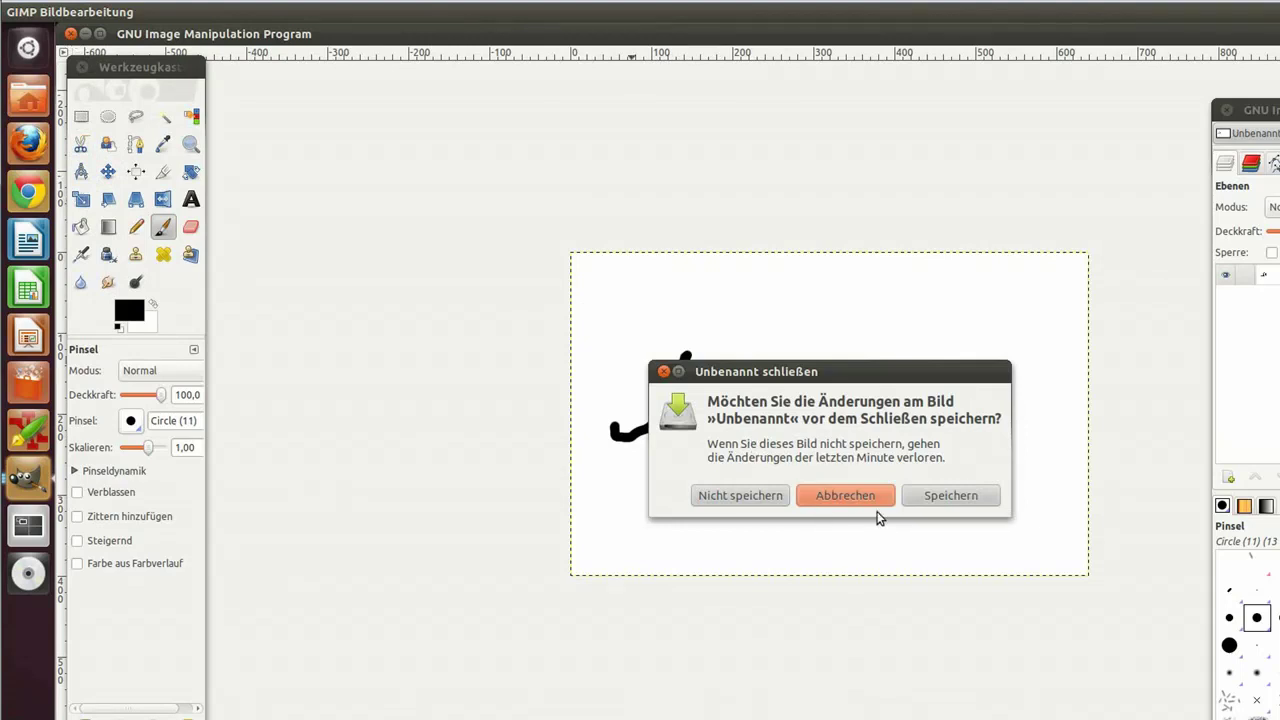
click(745, 493)
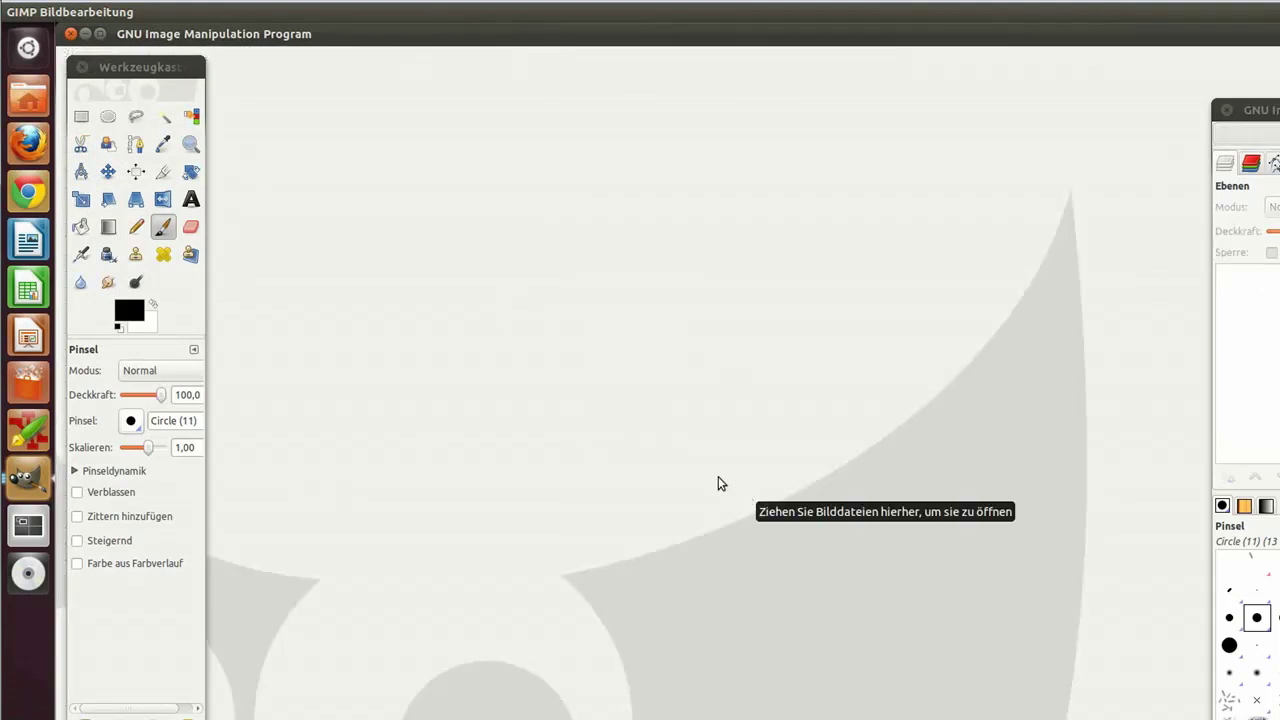
click(70, 35)
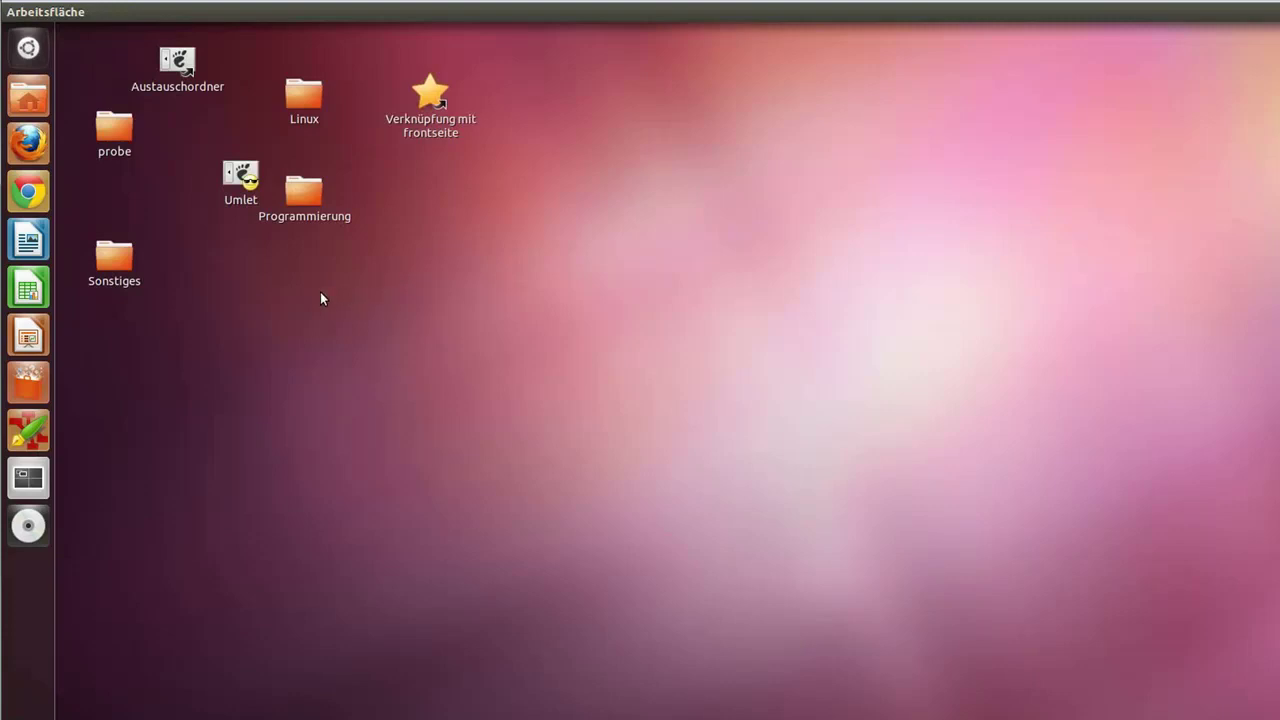
Step: Search the Dash applications for 'rechner', then 'taschen', and launch Taschenrechner
click(45, 52)
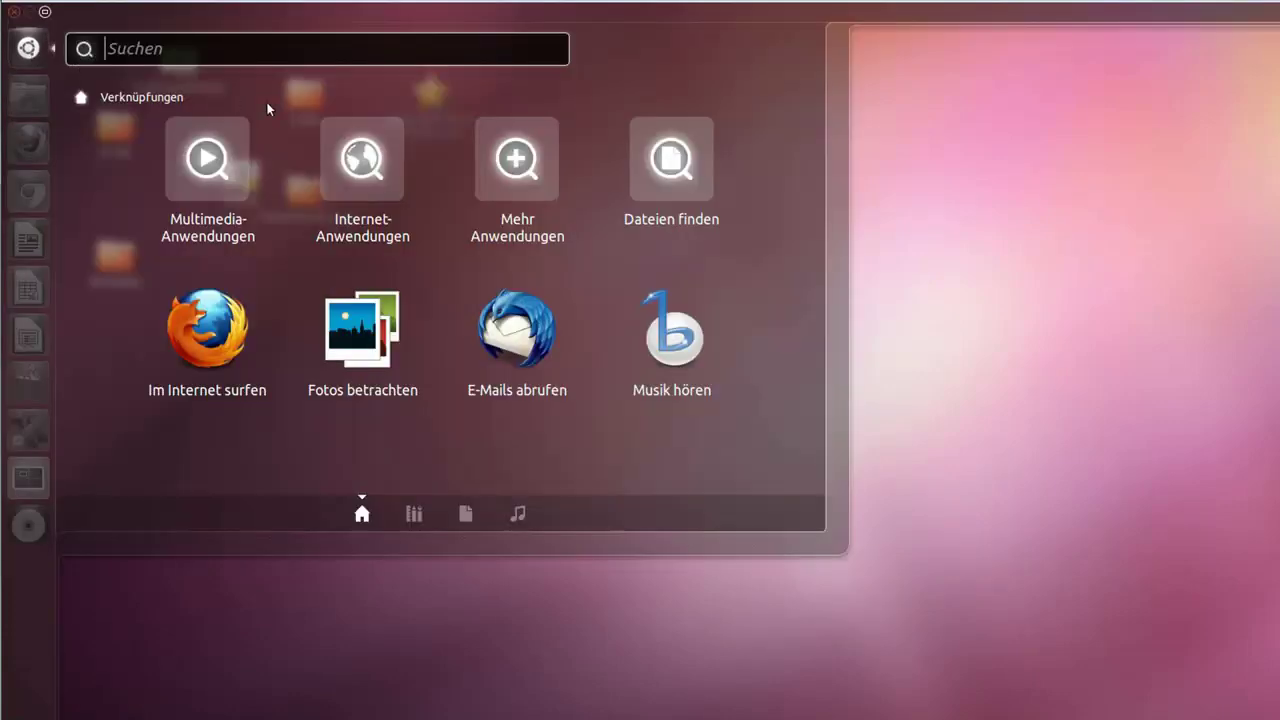
click(518, 168)
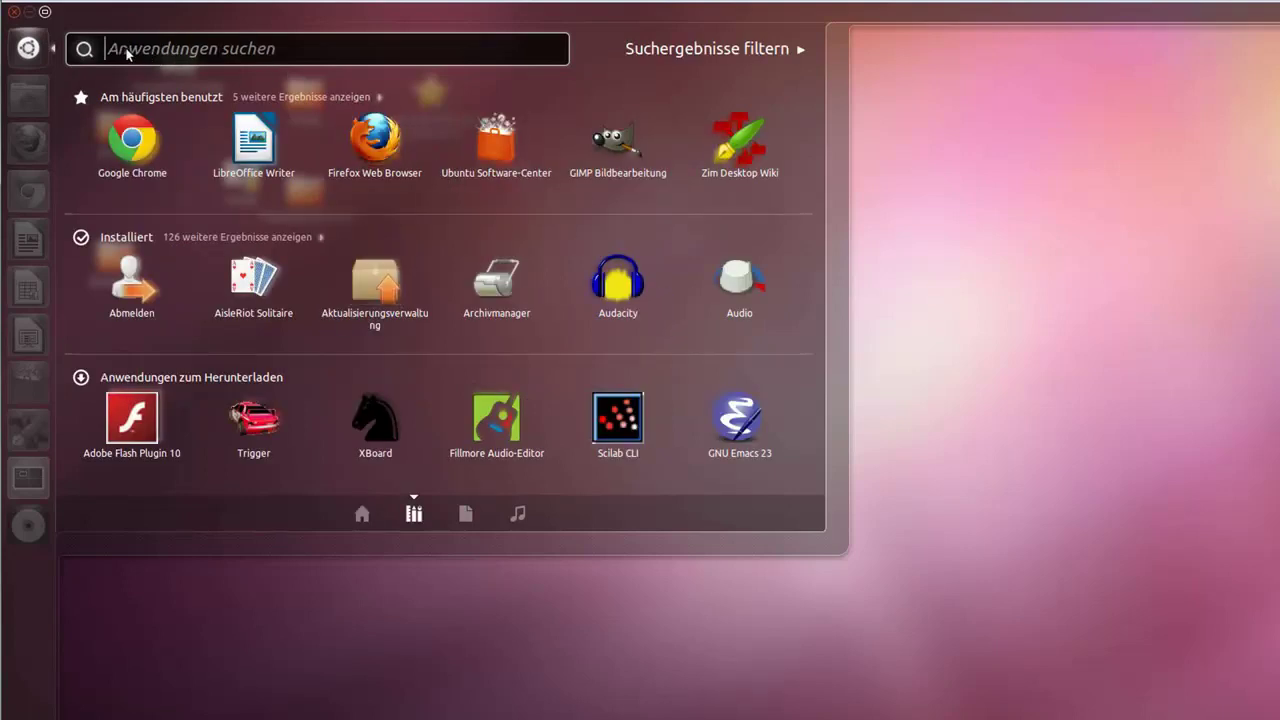
text(rechner)
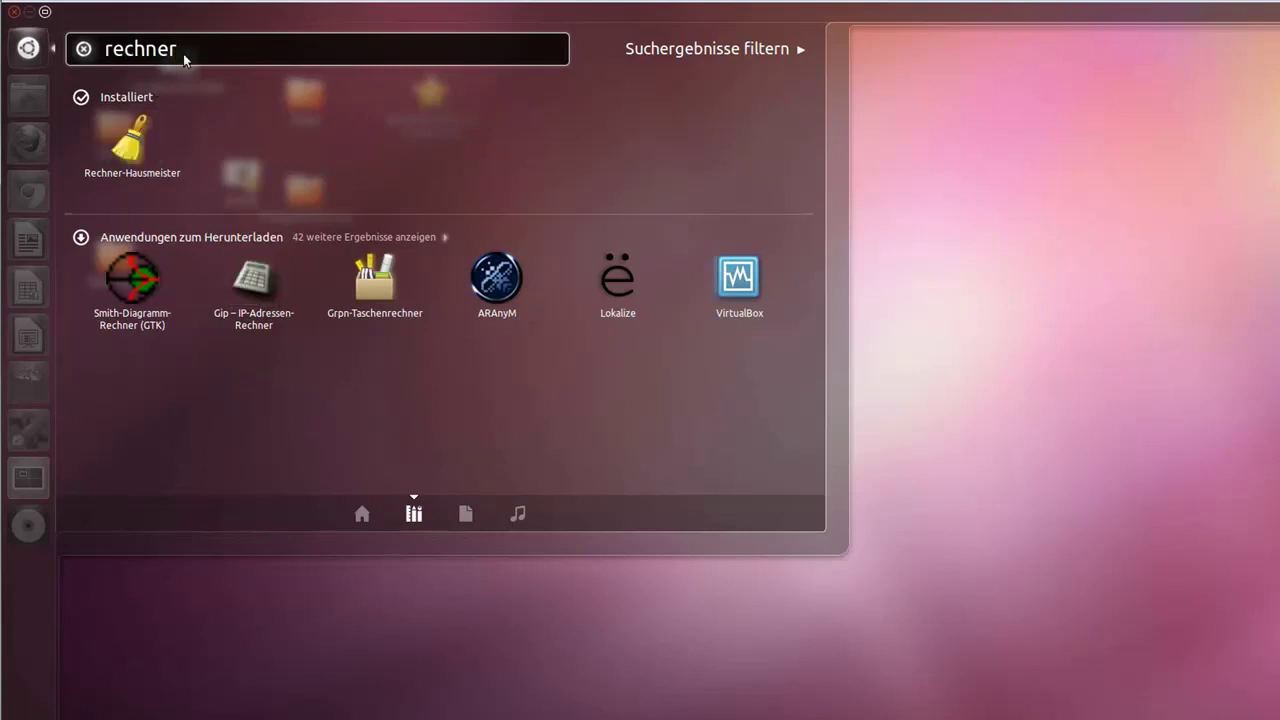
key(BackSpace)
key(BackSpace)
key(BackSpace)
key(BackSpace)
key(BackSpace)
key(BackSpace)
key(BackSpace)
text(taschen)
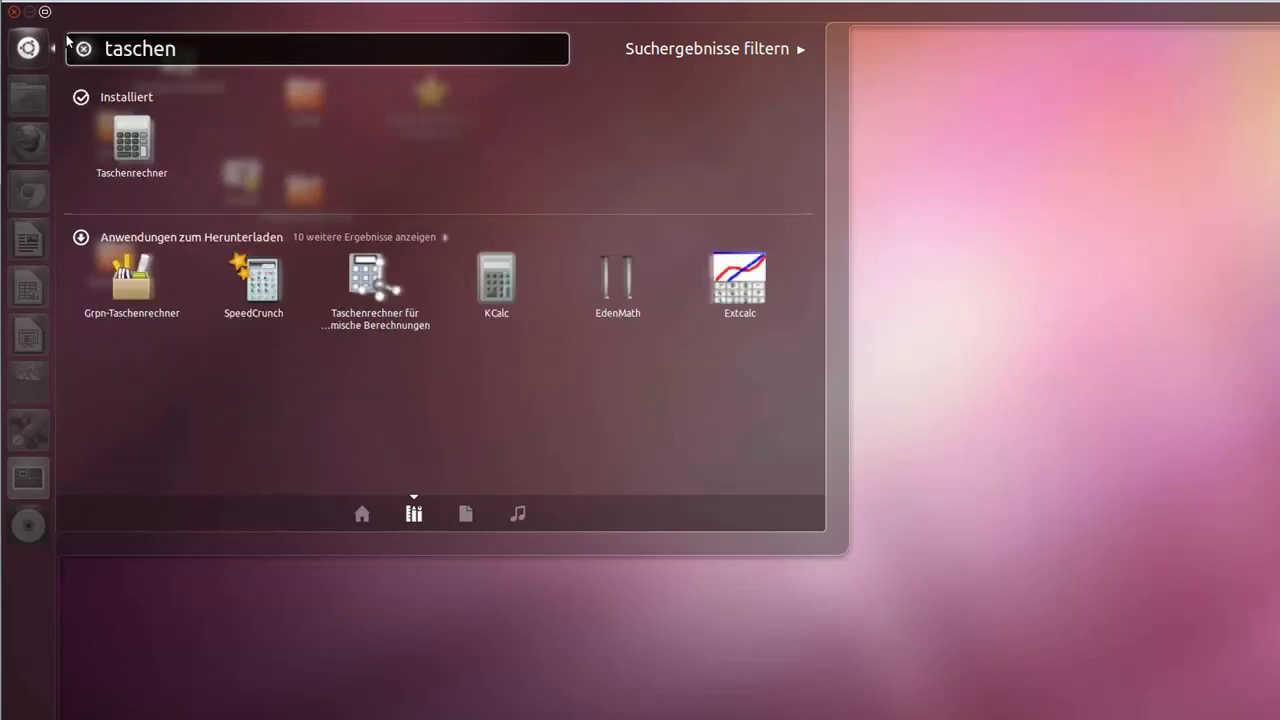
click(136, 136)
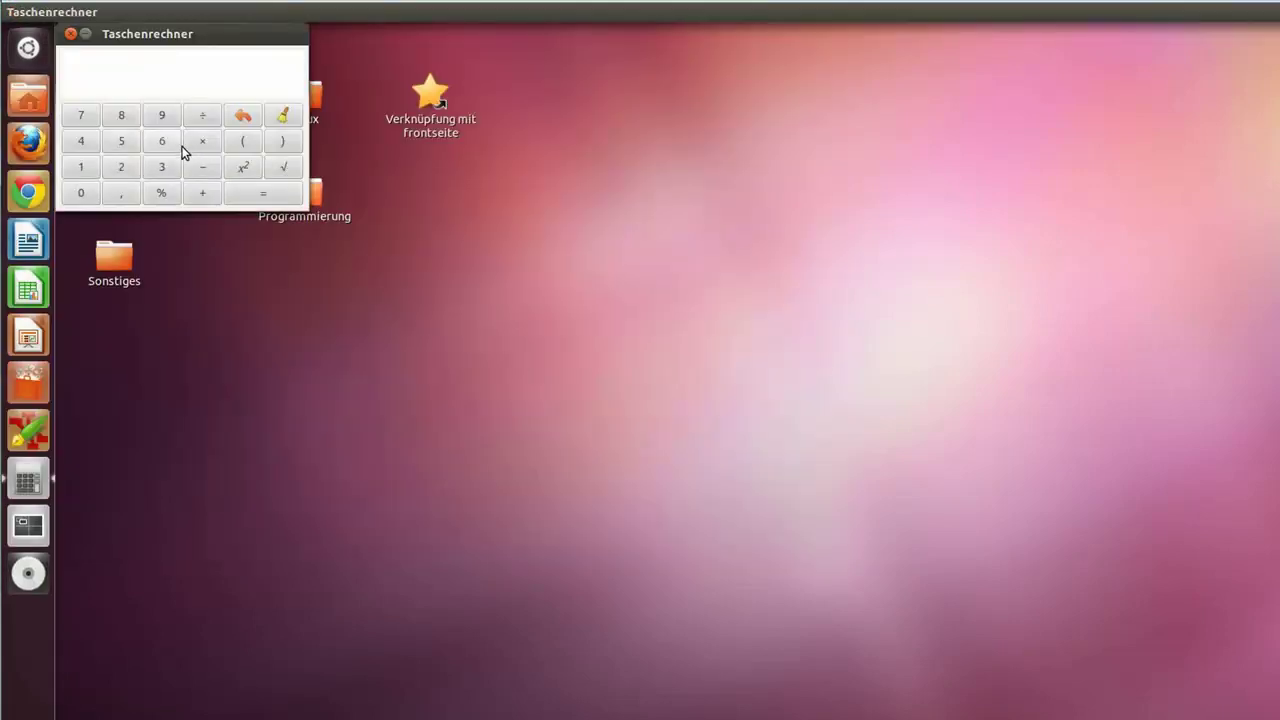
Step: Compute 2+2 = 4 on the Taschenrechner keypad, then close the calculator
click(120, 168)
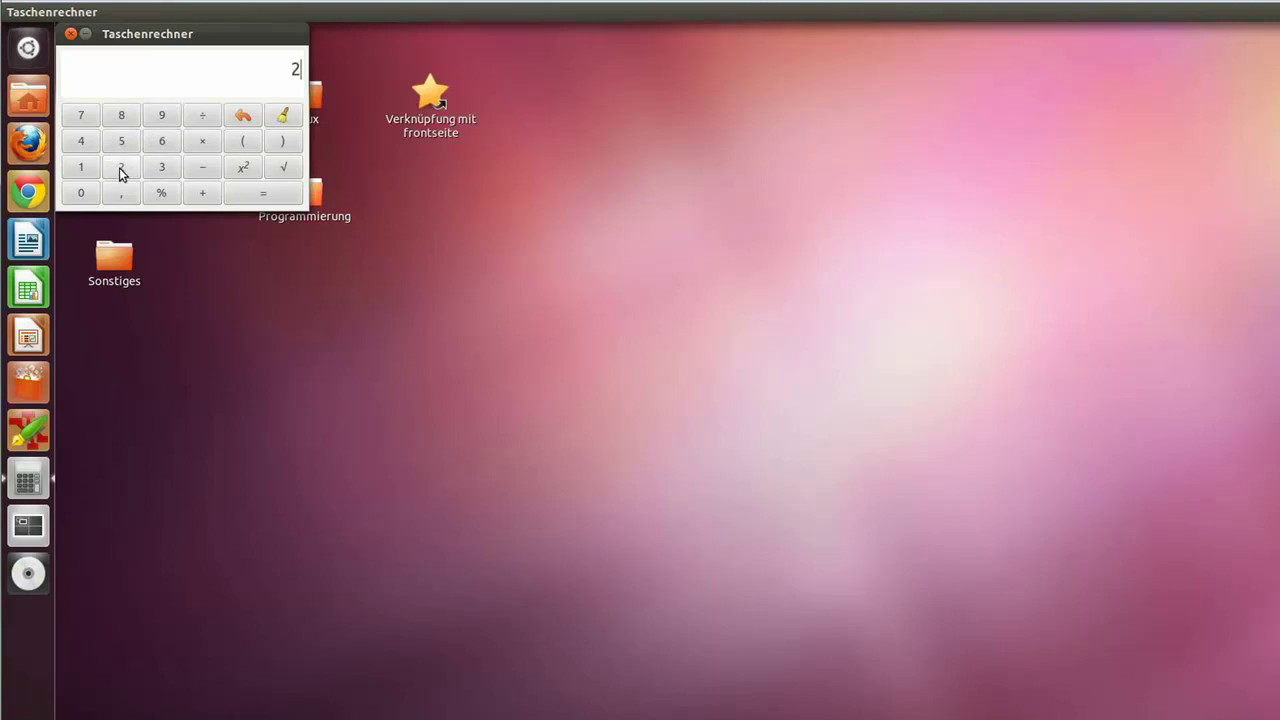
click(203, 195)
click(125, 170)
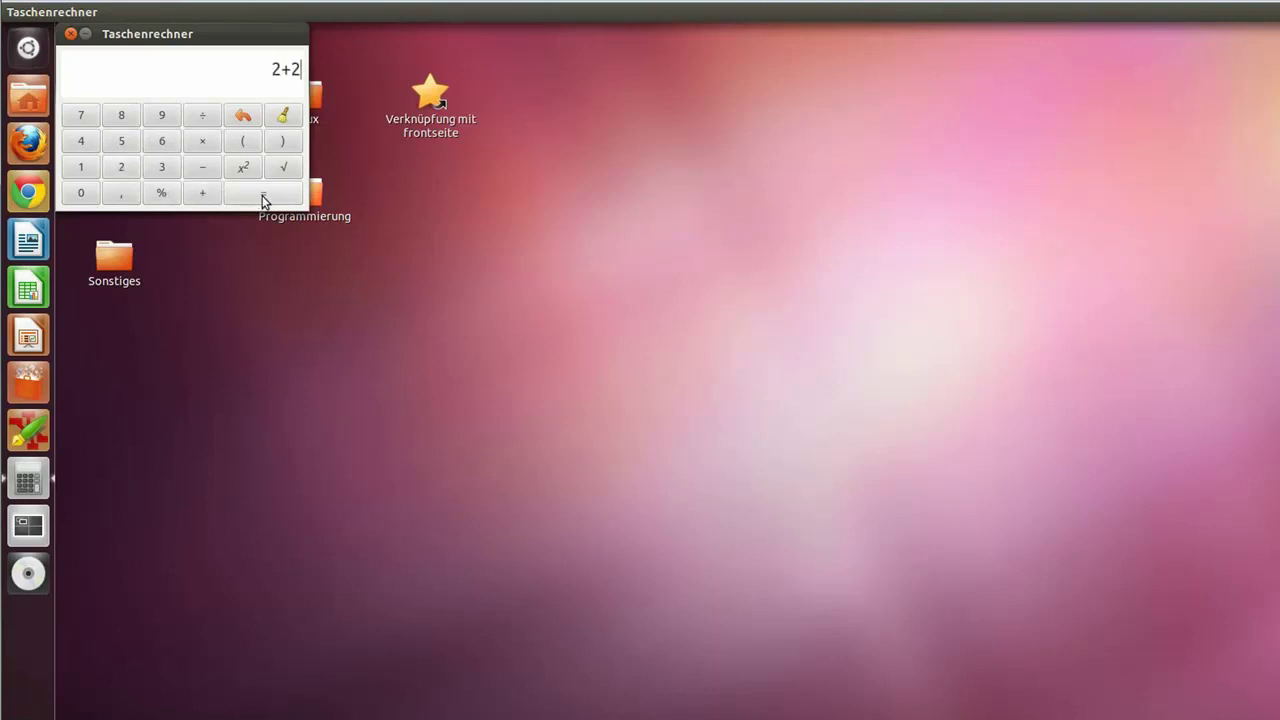
click(262, 197)
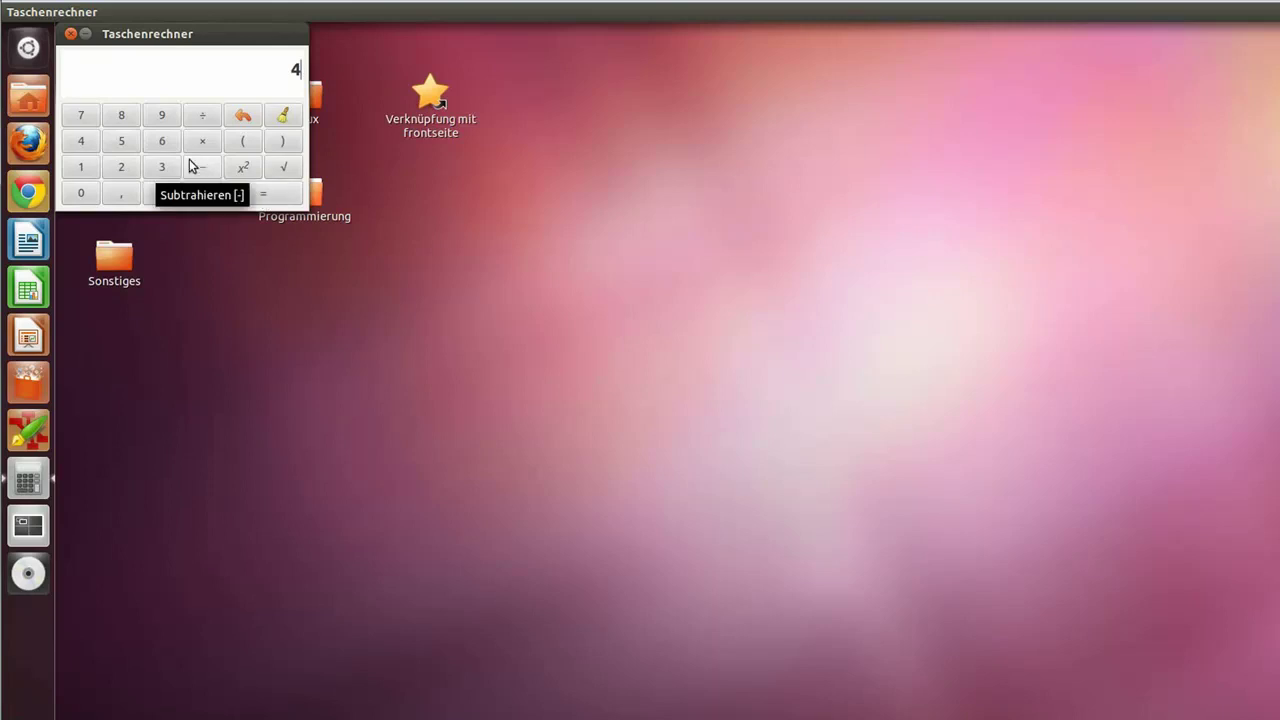
click(70, 35)
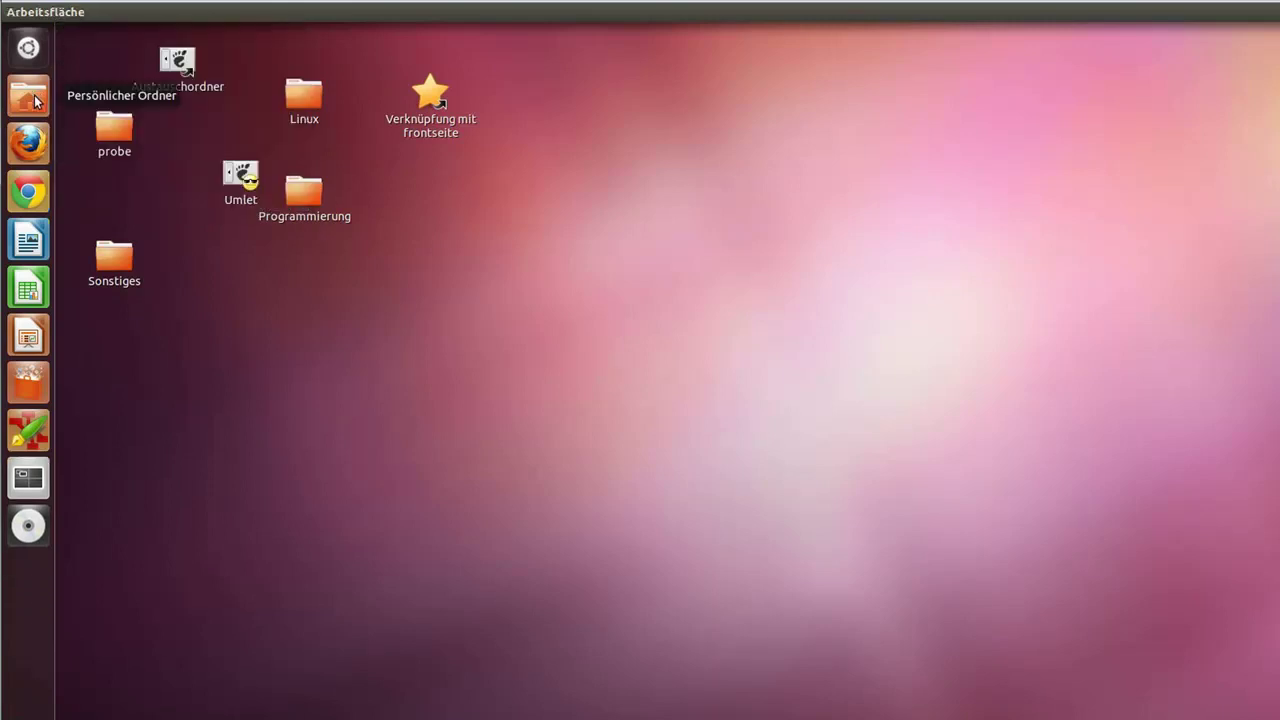
Step: Open and close the Persönlicher Ordner home folder, then bring up the Dash
click(30, 98)
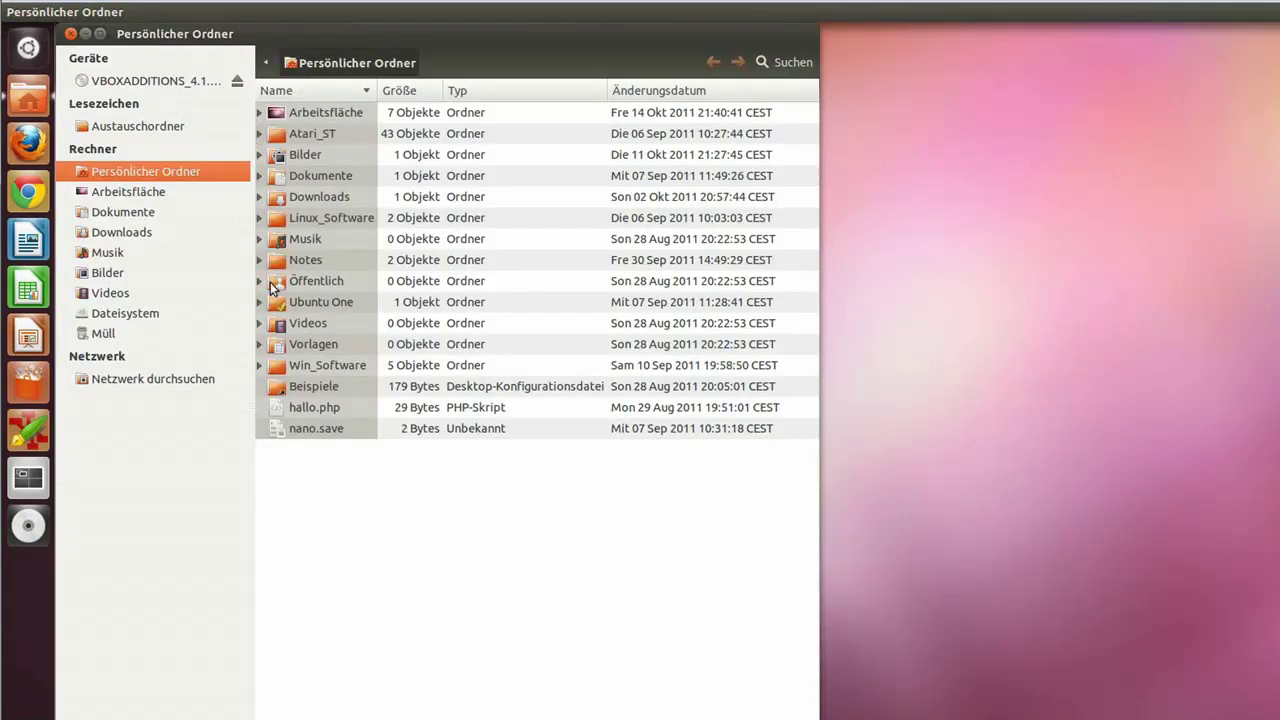
click(71, 33)
click(31, 49)
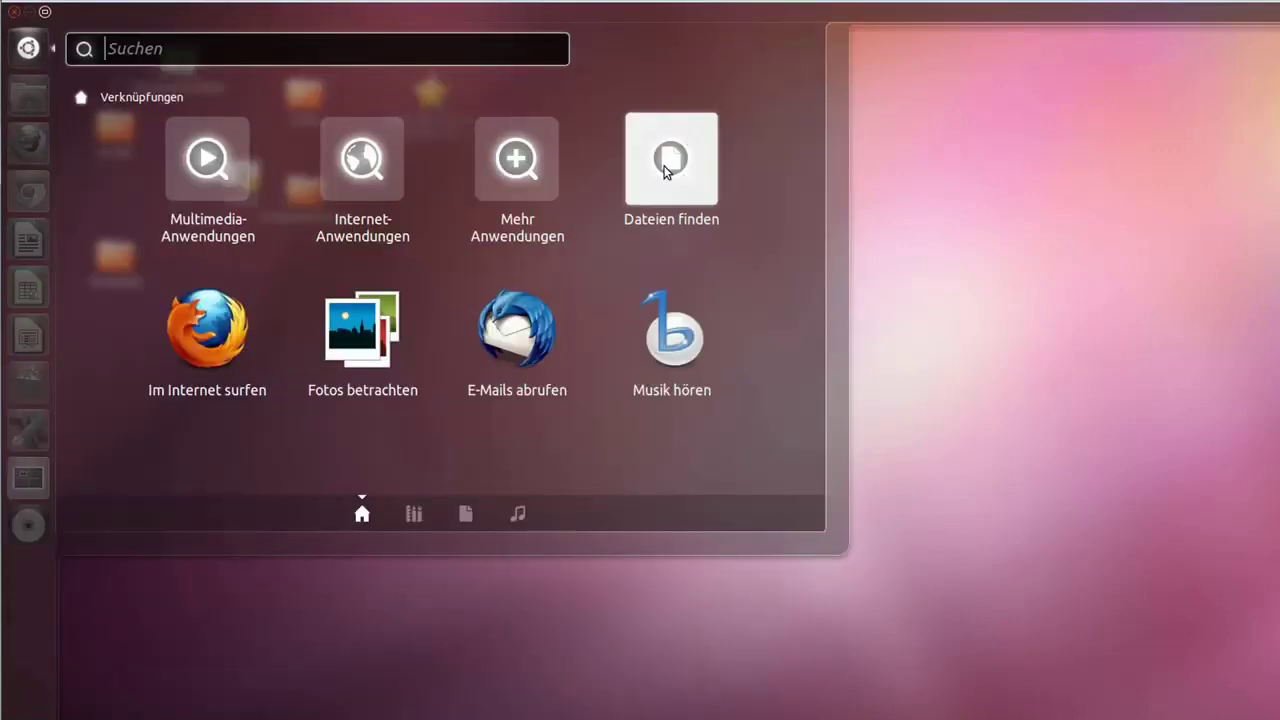
Step: Switch the Dash to file search, browse the result filters, then close the Dash
click(668, 172)
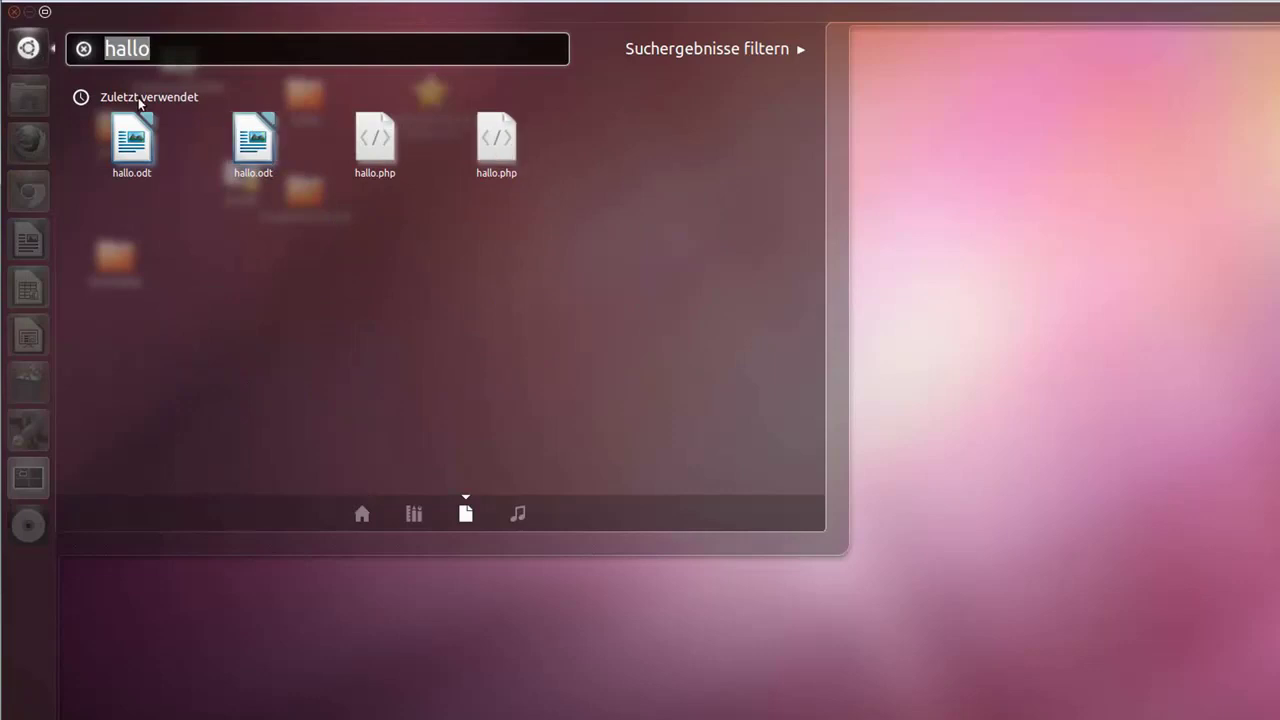
click(801, 50)
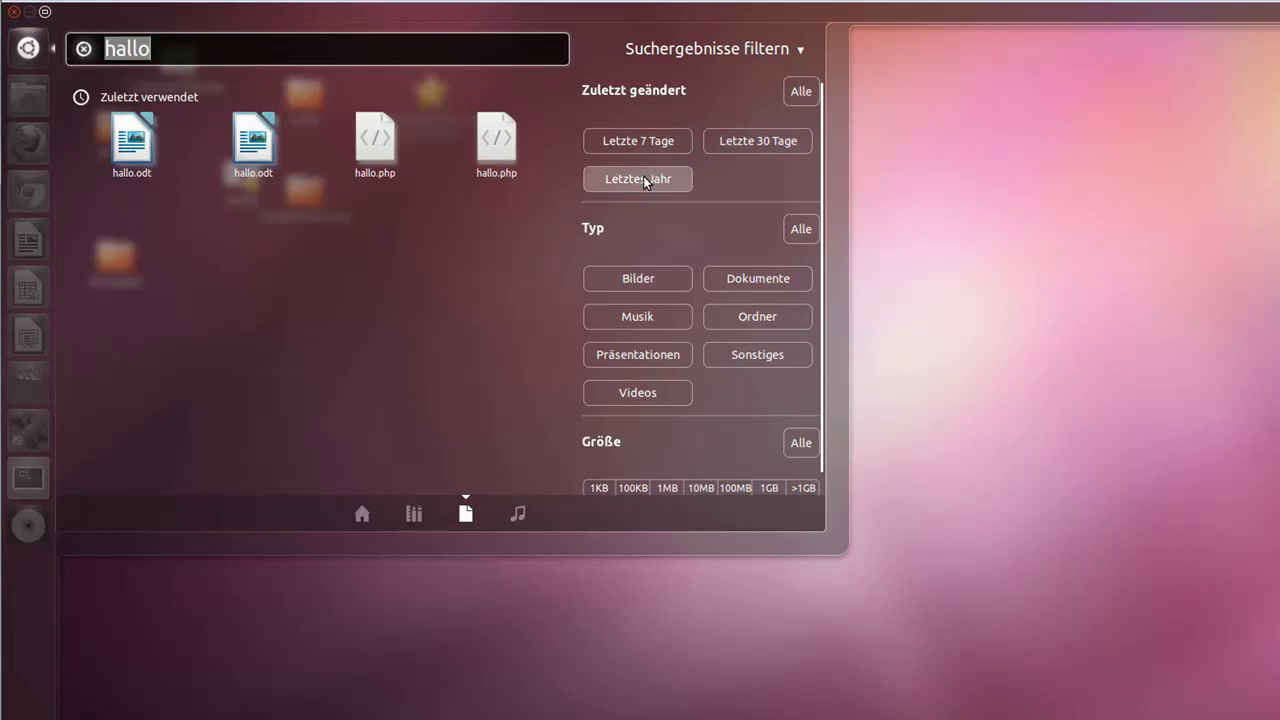
scroll(631, 376, down, 1)
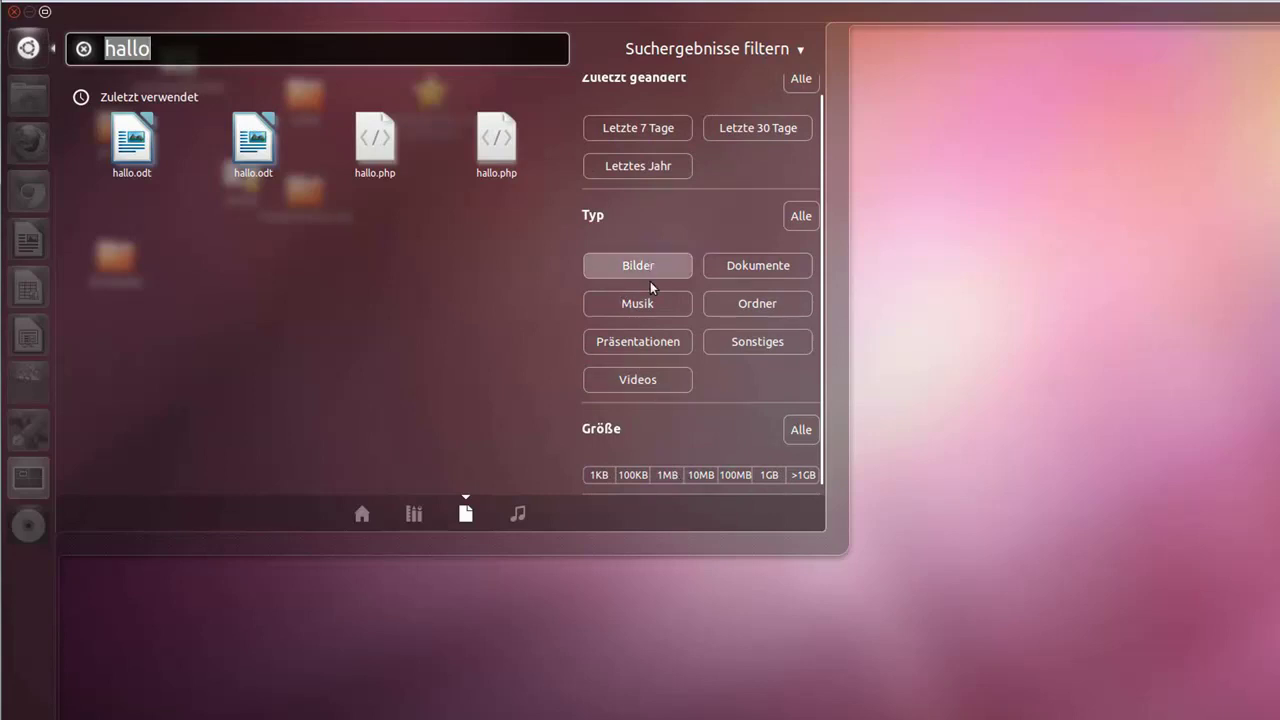
click(800, 52)
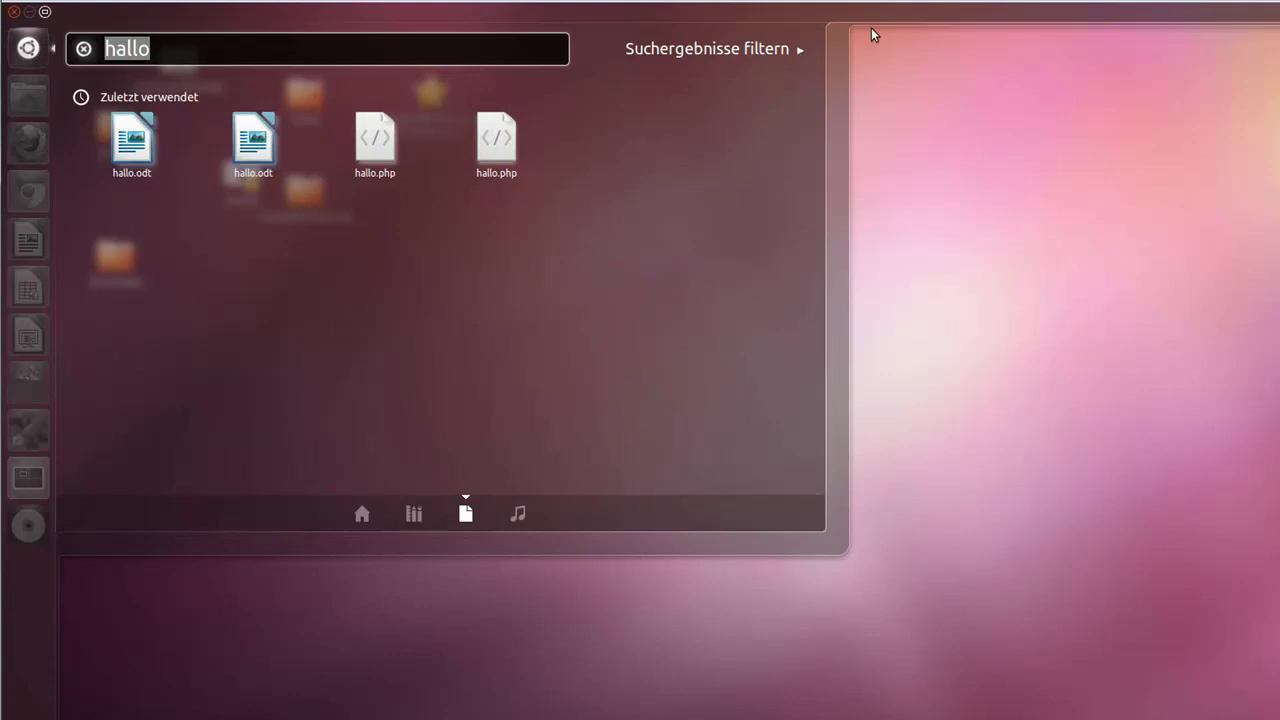
key(super)
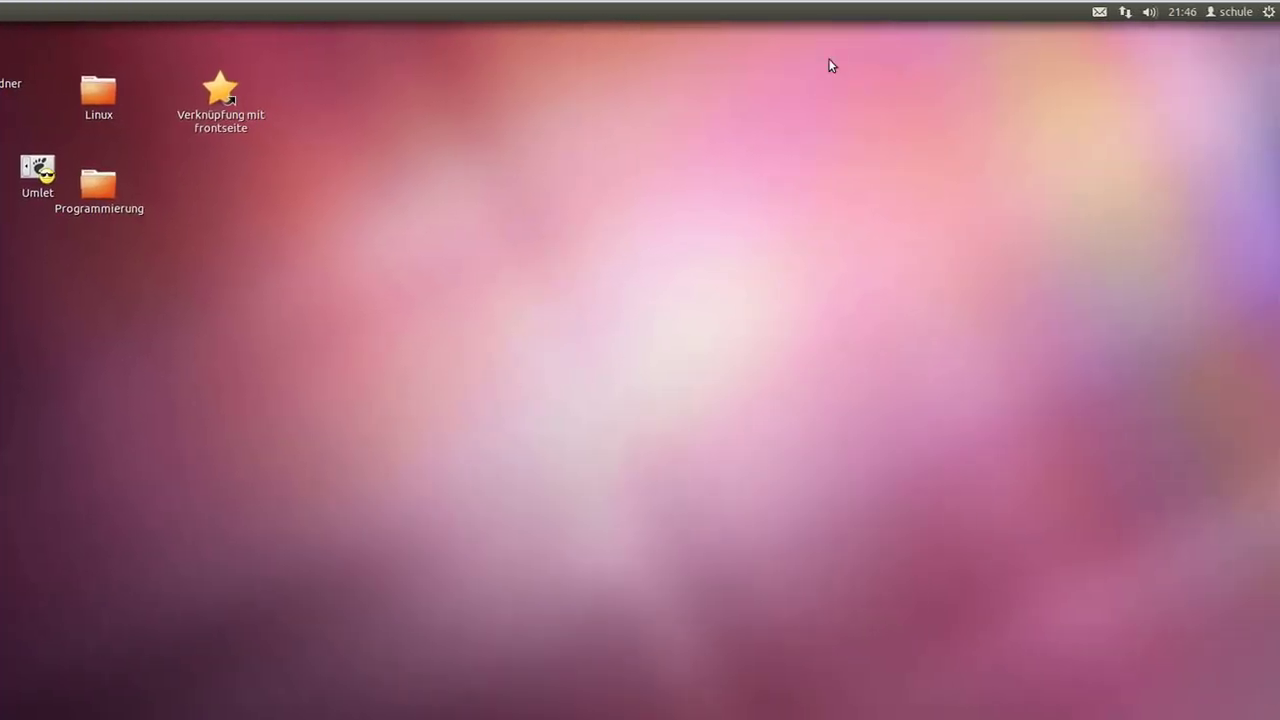
click(1270, 12)
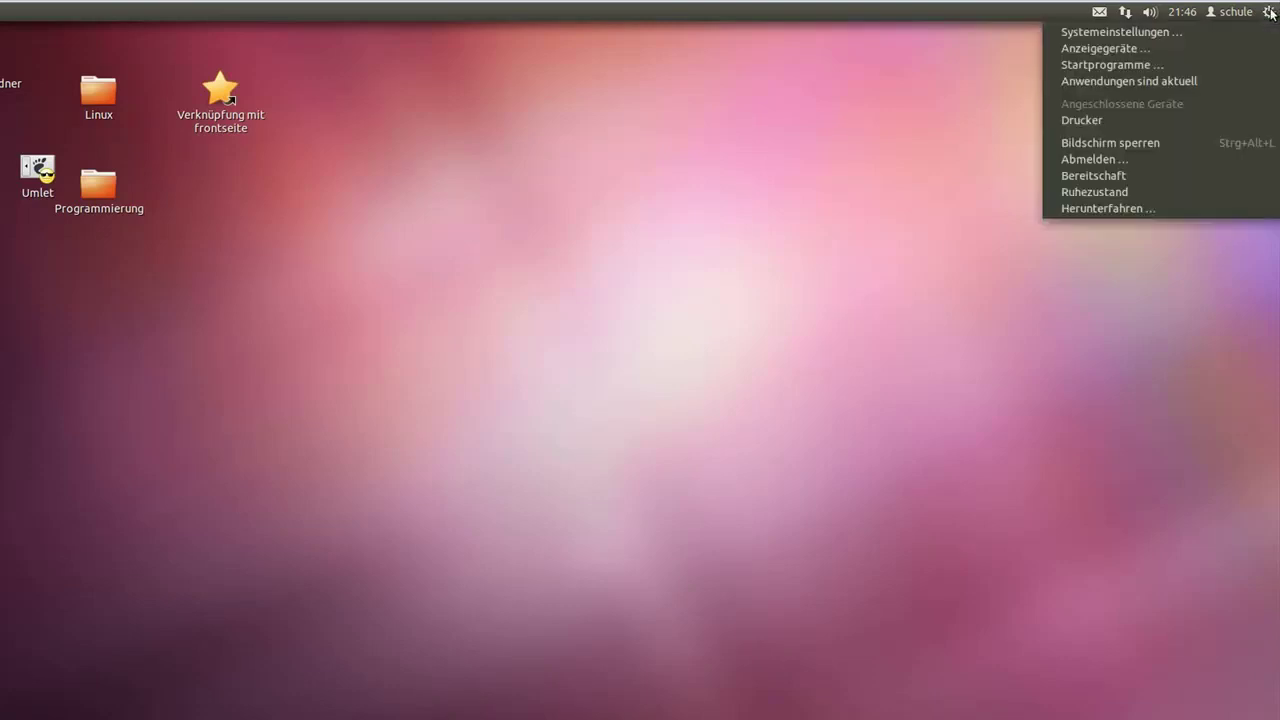
click(1212, 30)
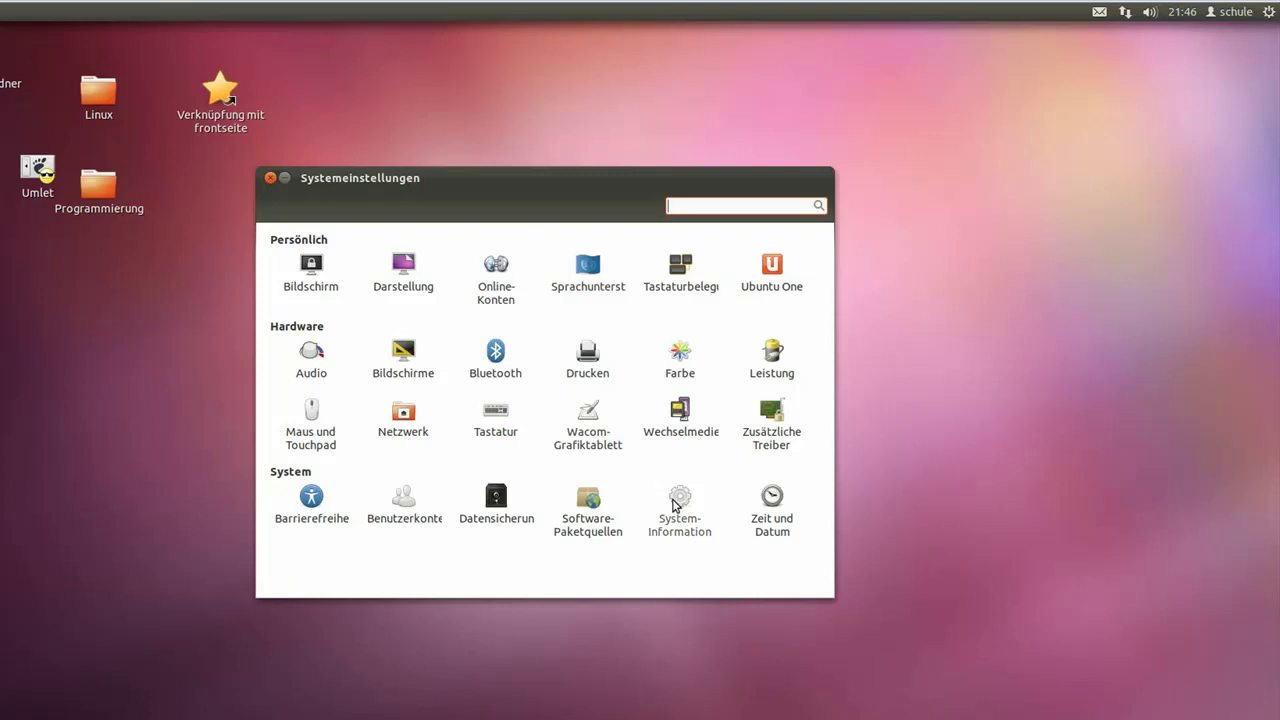
click(675, 505)
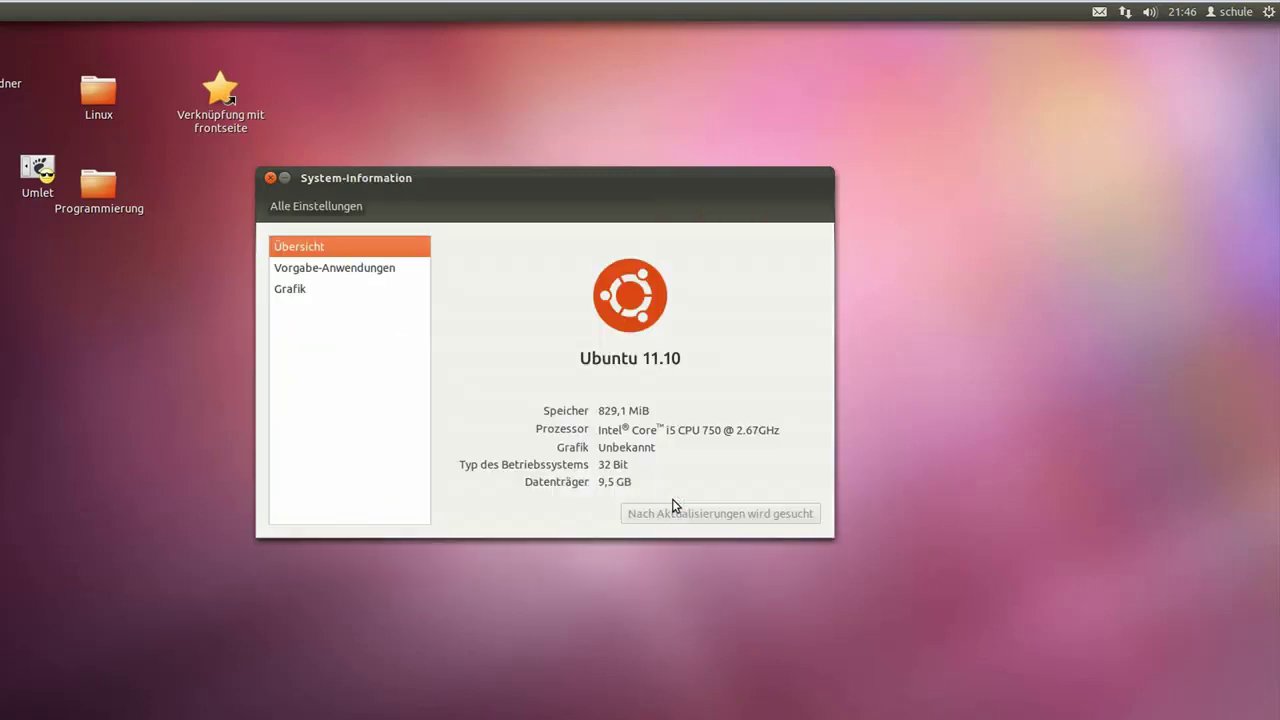
click(317, 272)
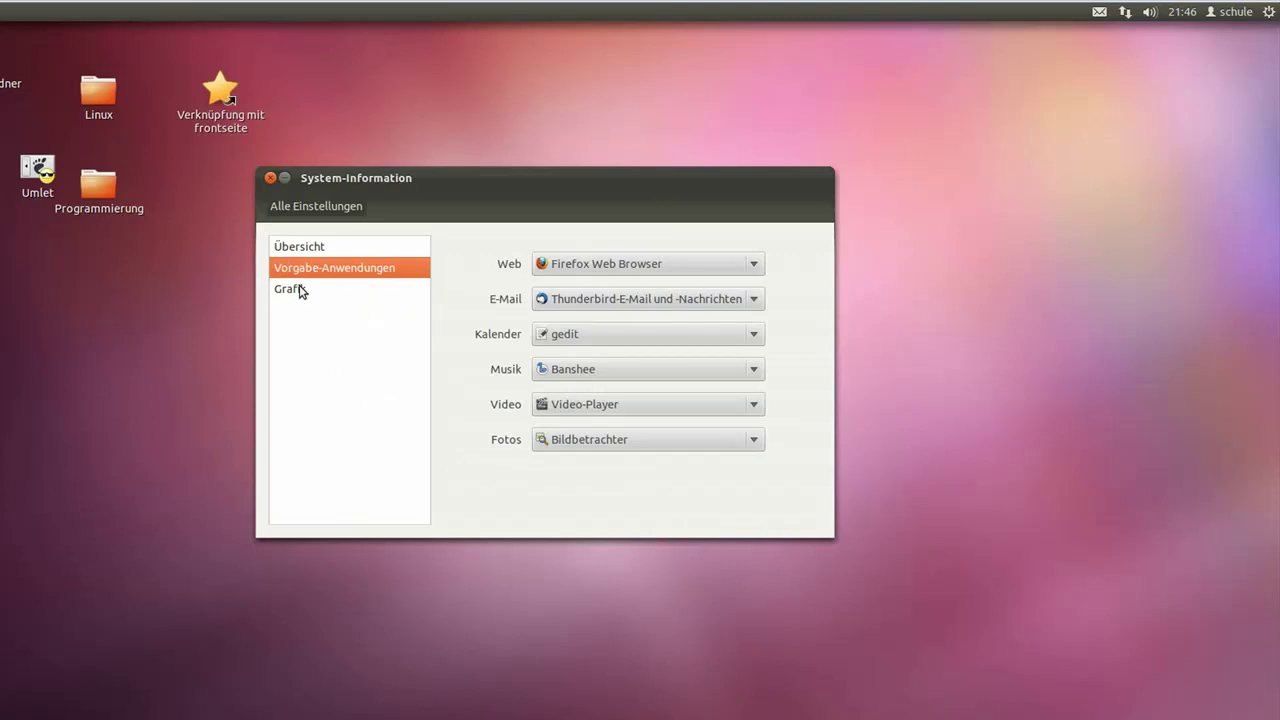
click(295, 289)
click(300, 250)
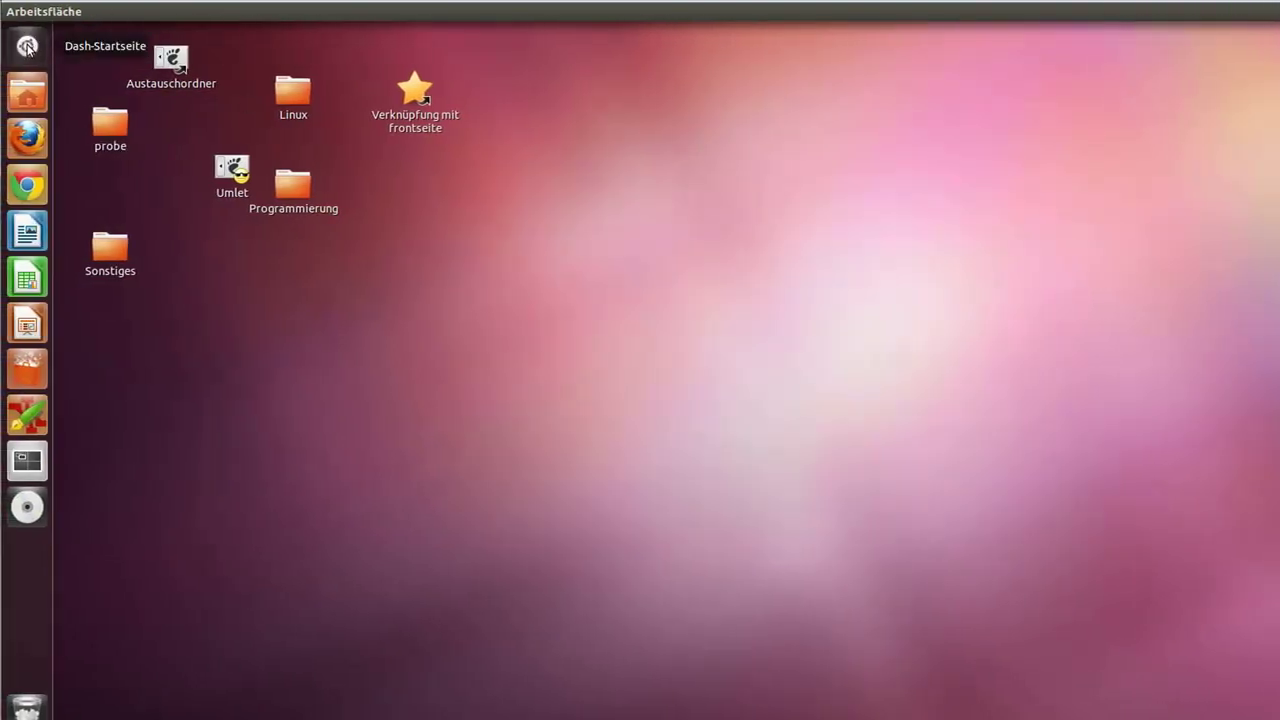
Step: Launch Systemüberwachung from the Dash by searching 'sys' and move its window aside
click(27, 48)
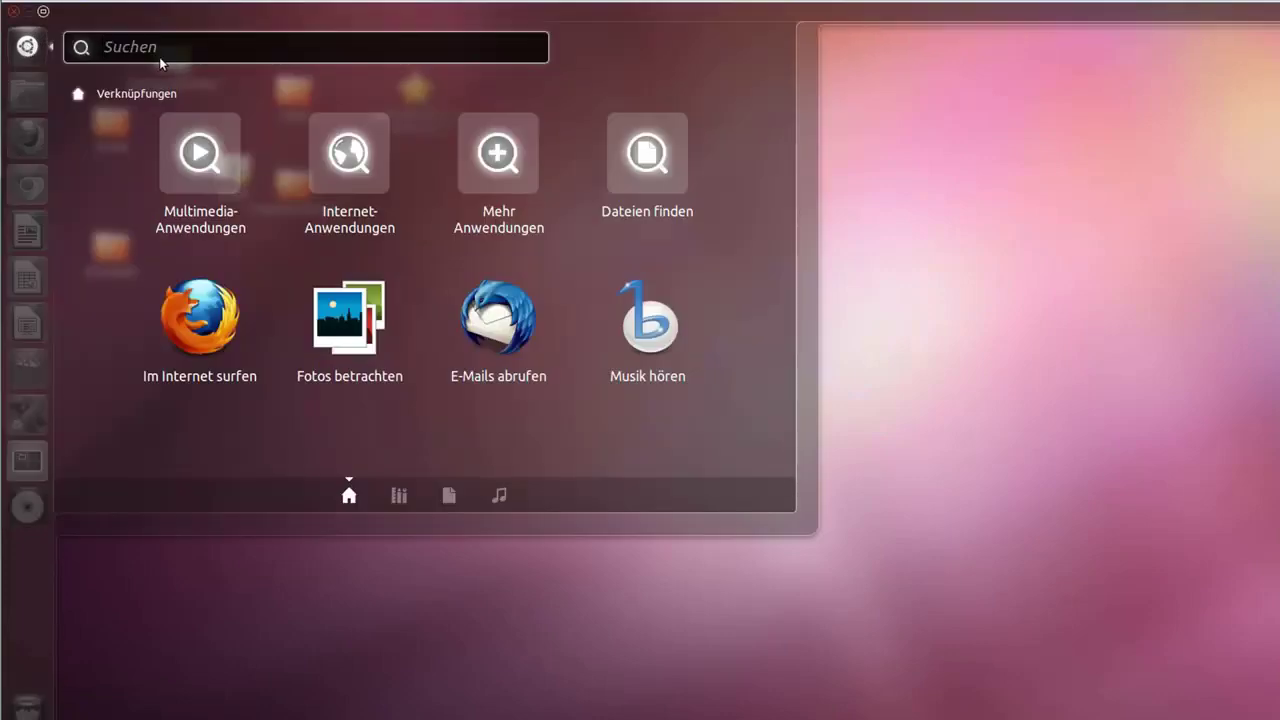
text(sys)
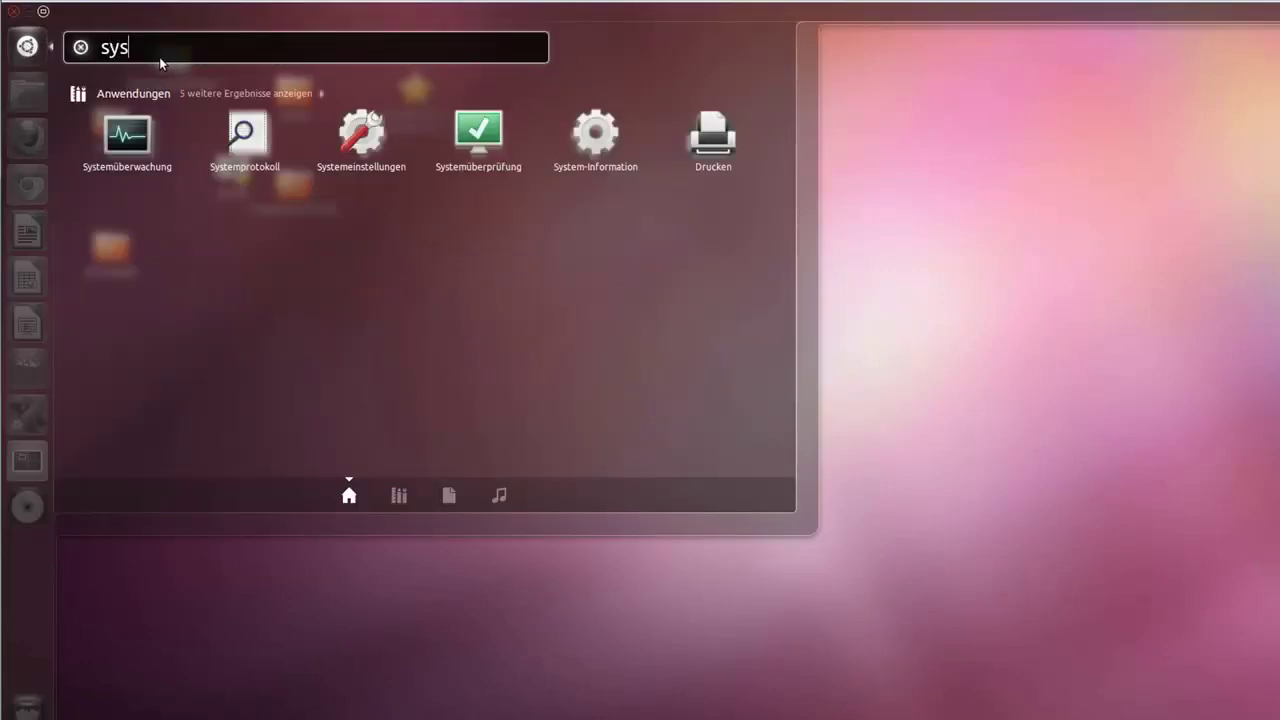
click(126, 140)
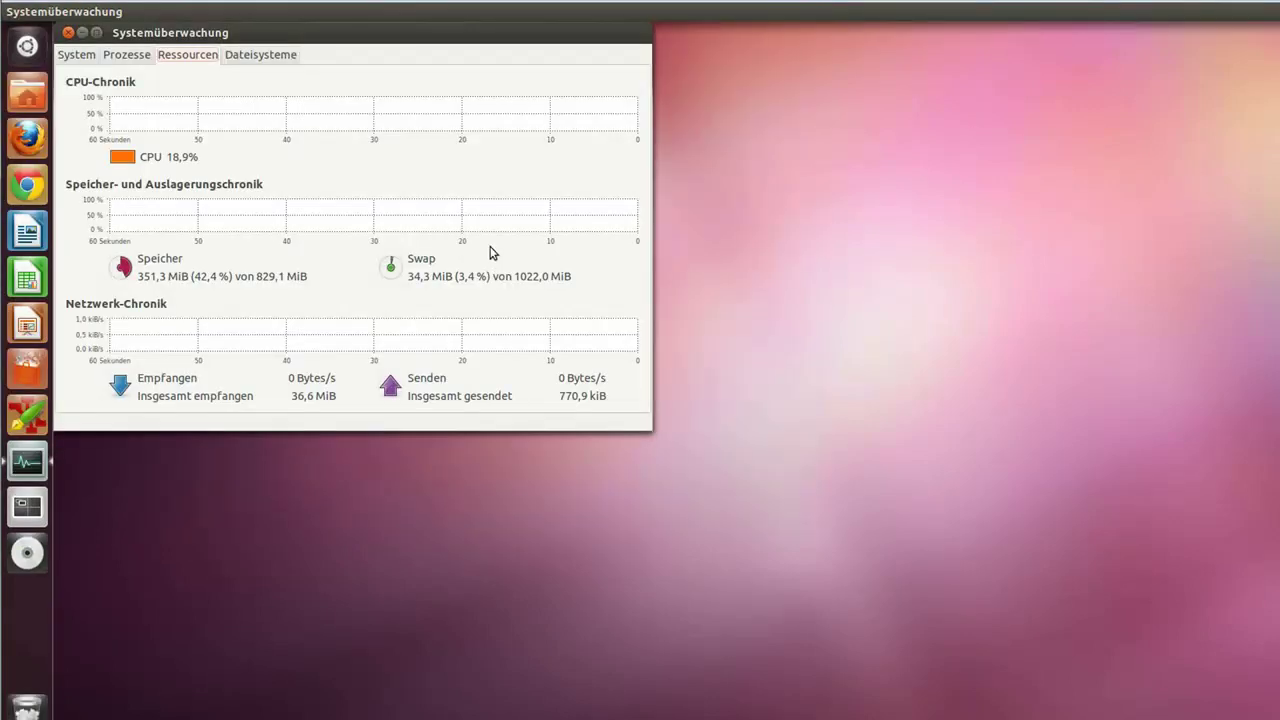
drag(326, 38, 575, 73)
Step: Look through the Prozesse, Ressourcen and Dateisysteme tabs, ending on the System tab
click(329, 92)
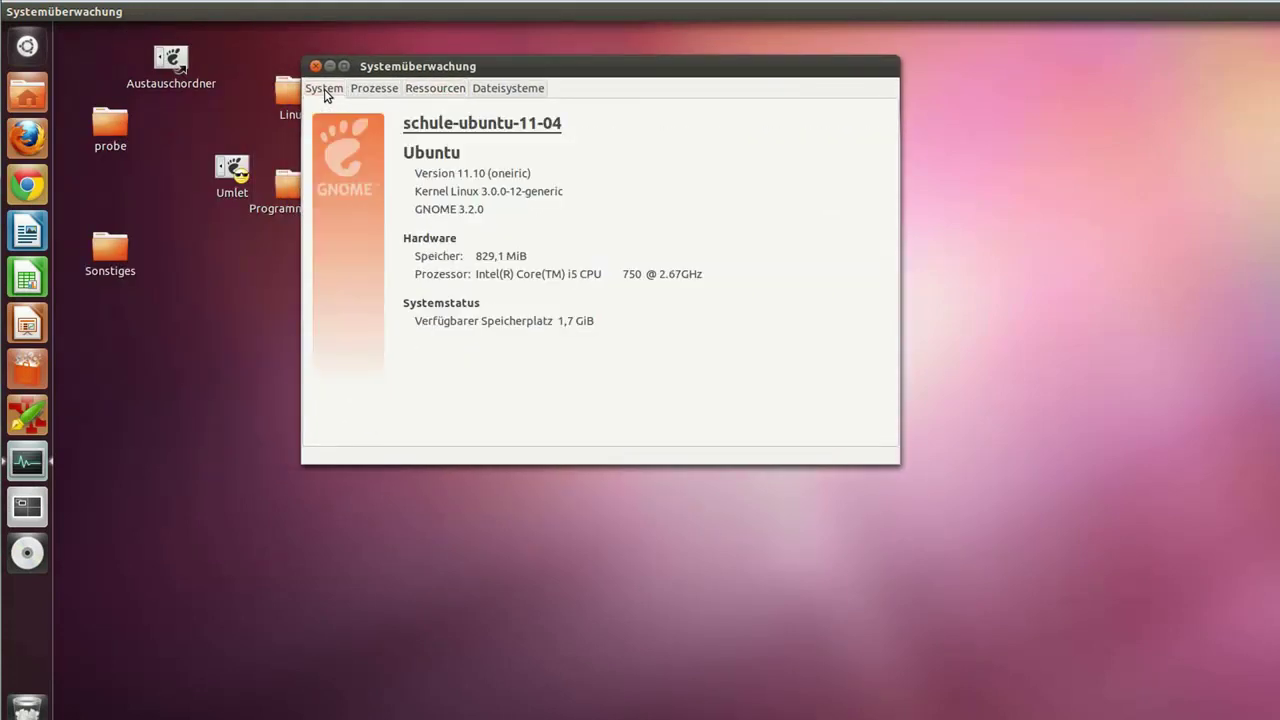
click(376, 92)
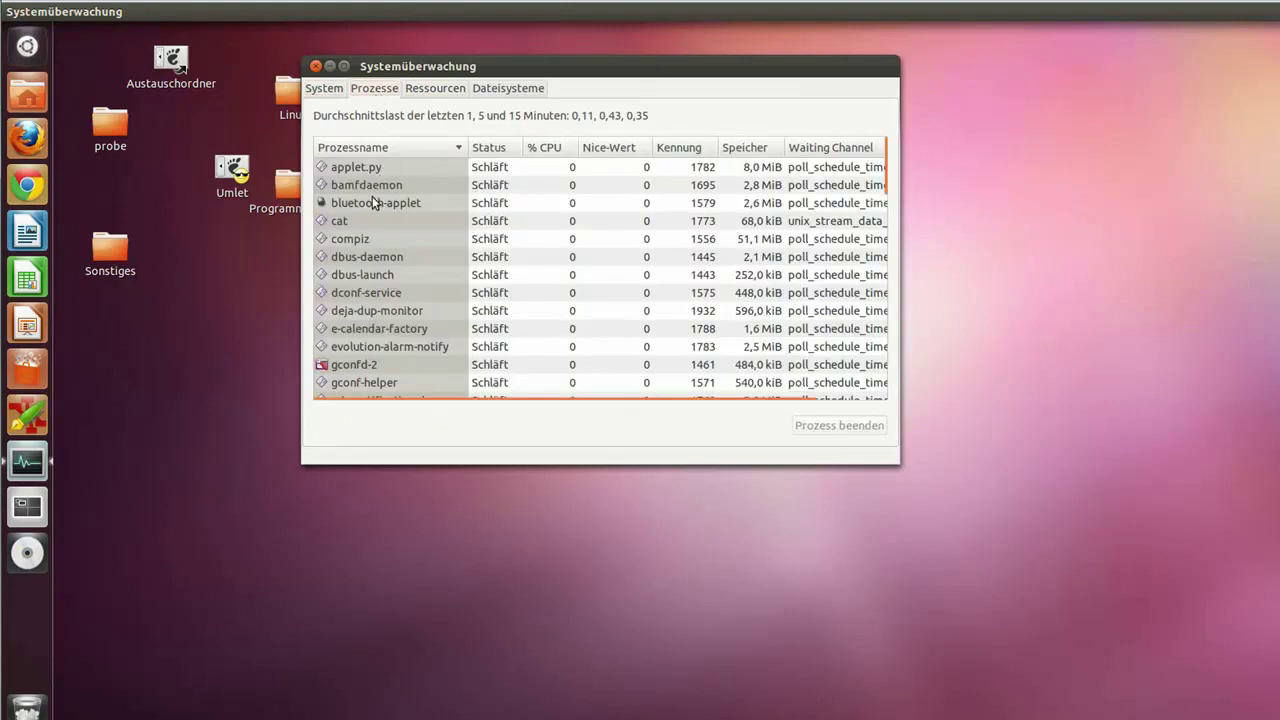
click(432, 92)
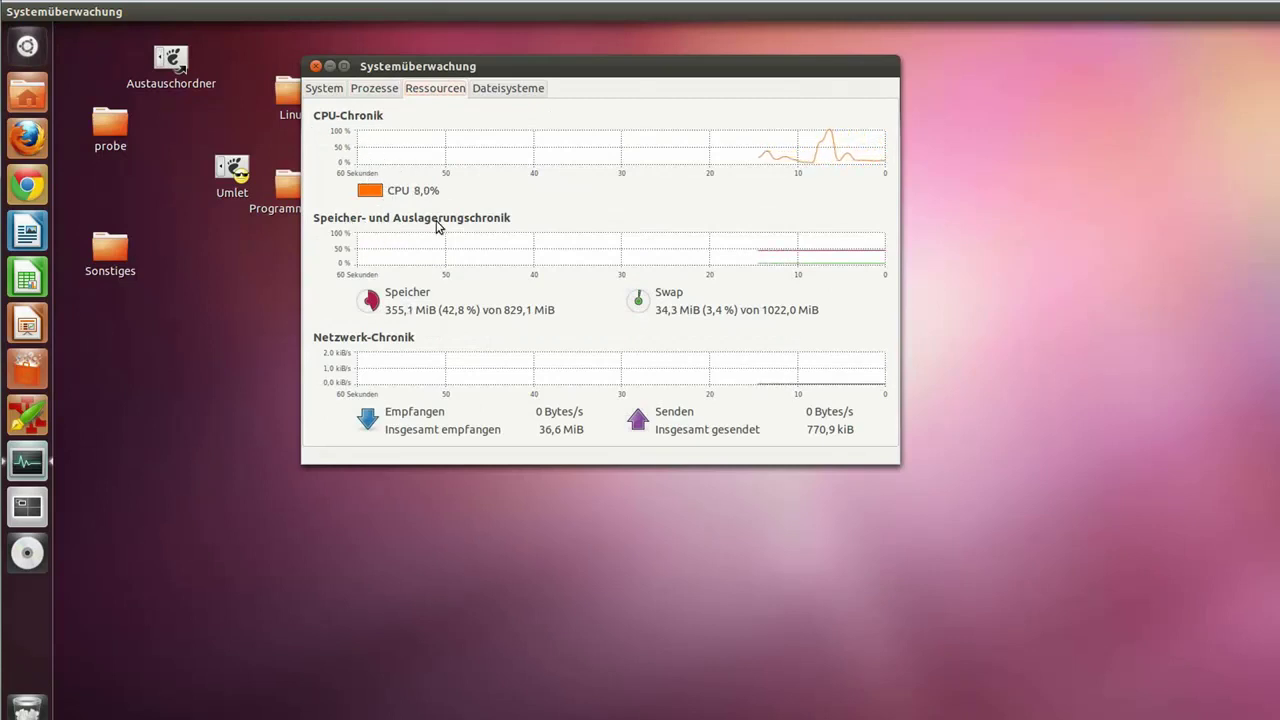
click(486, 89)
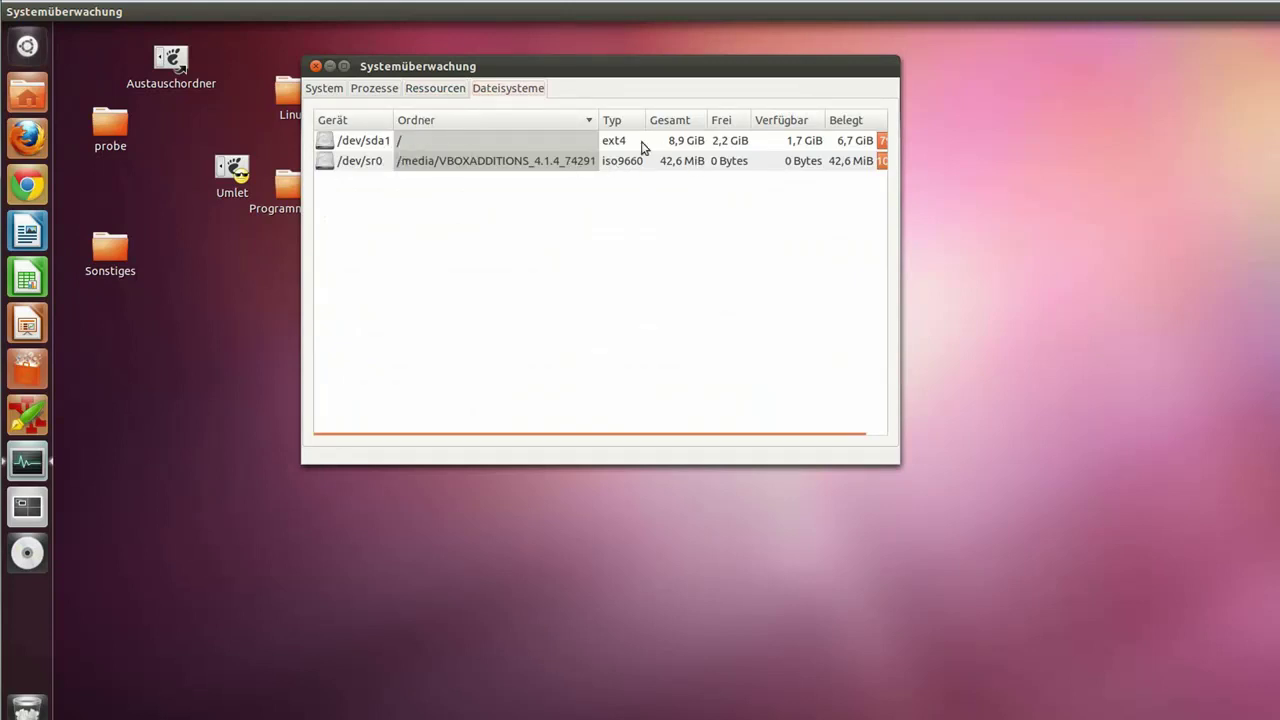
click(322, 92)
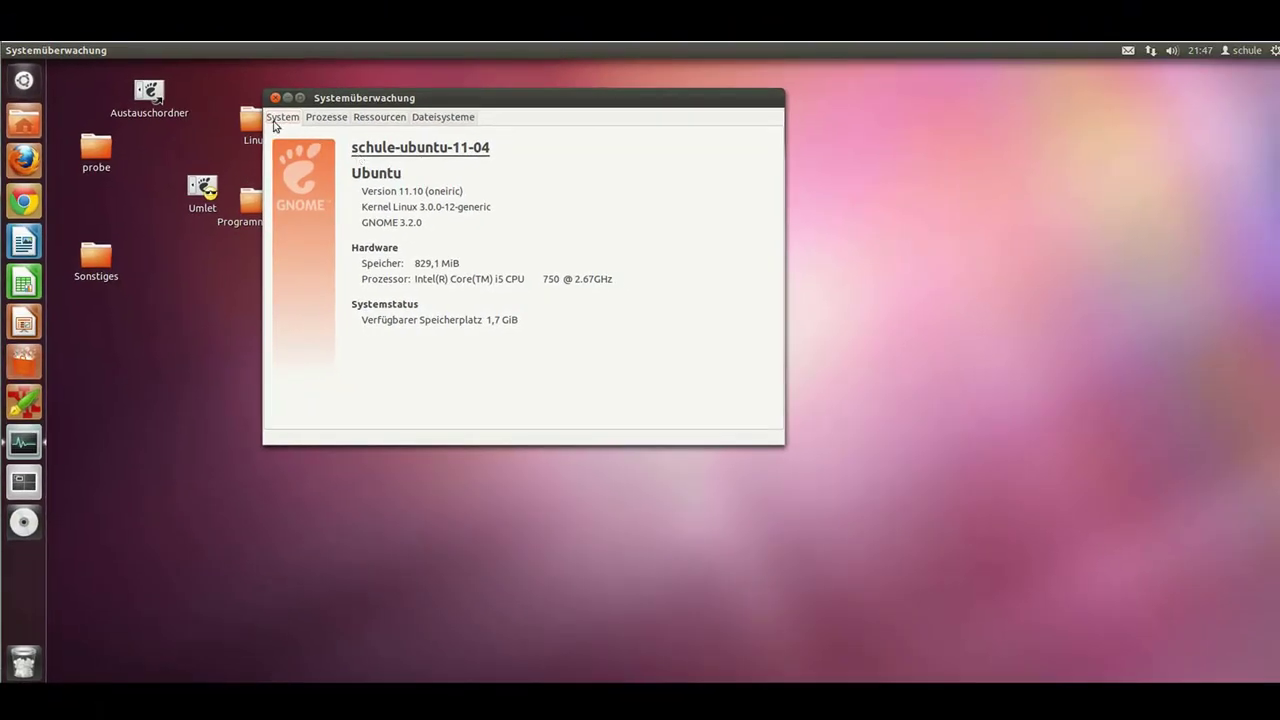
Step: Open and close the home folder, check the network menu, then open Systemeinstellungen from the gear menu
click(30, 126)
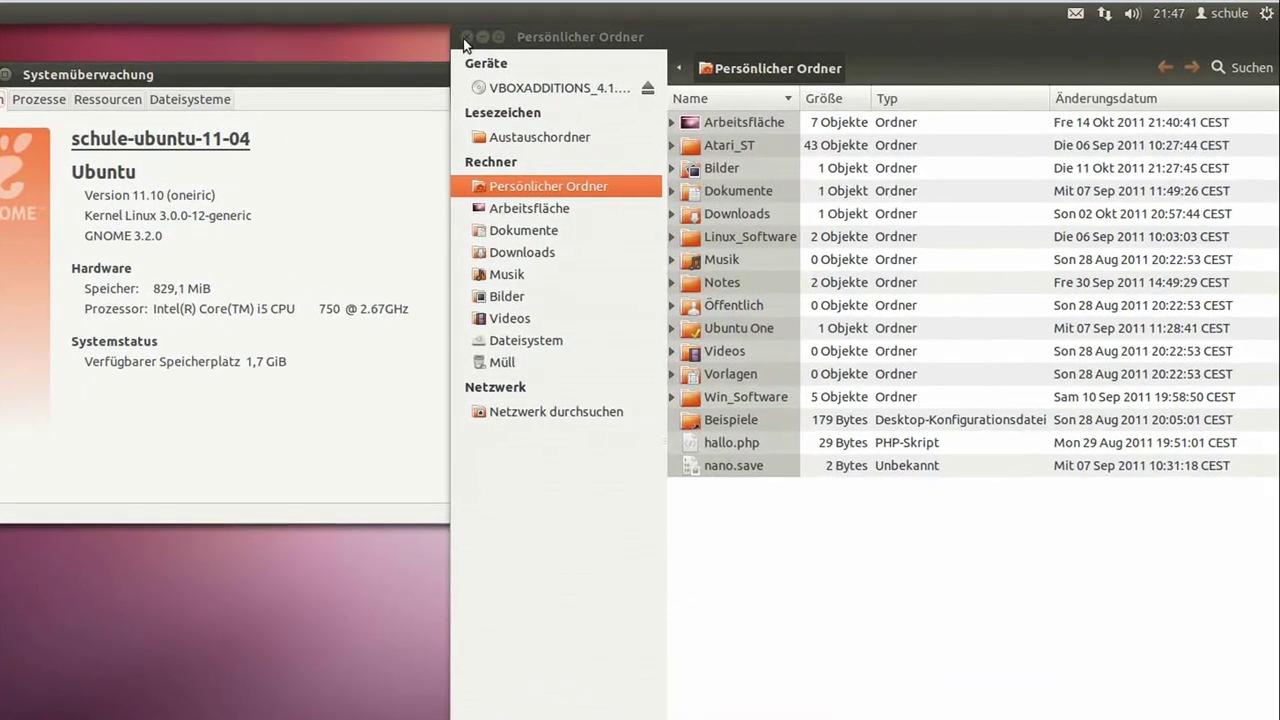
click(464, 37)
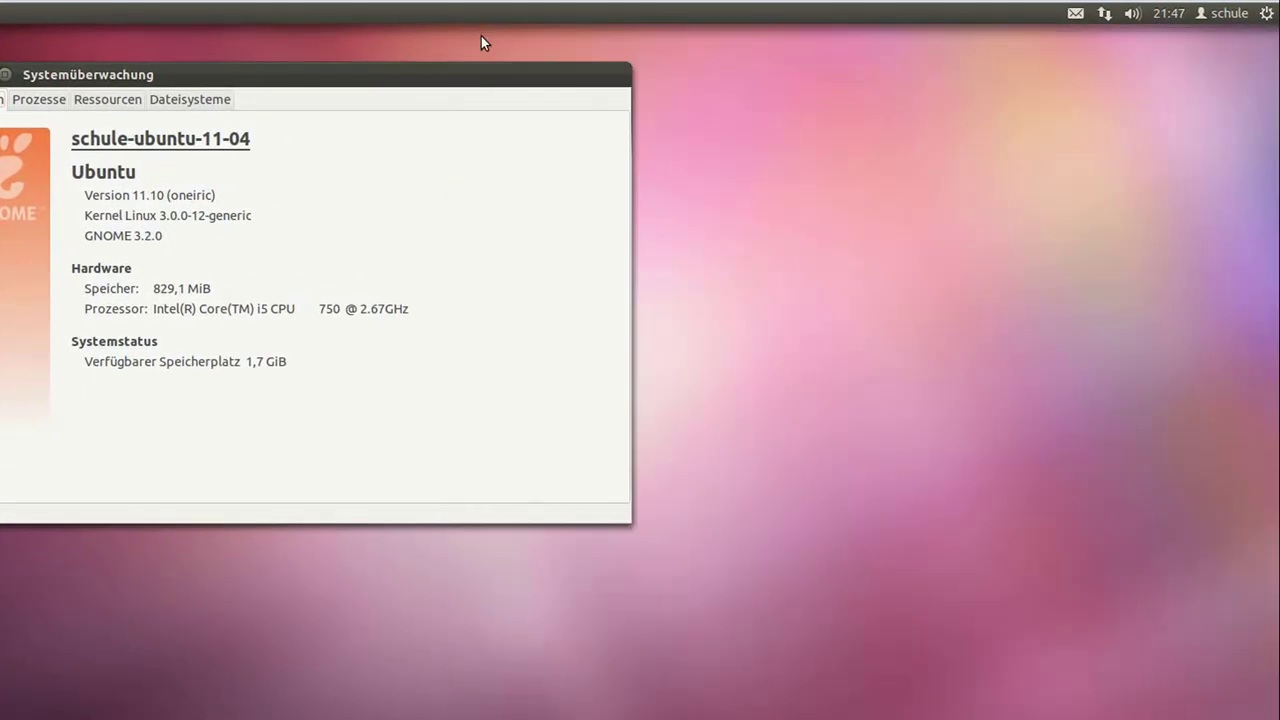
click(1106, 19)
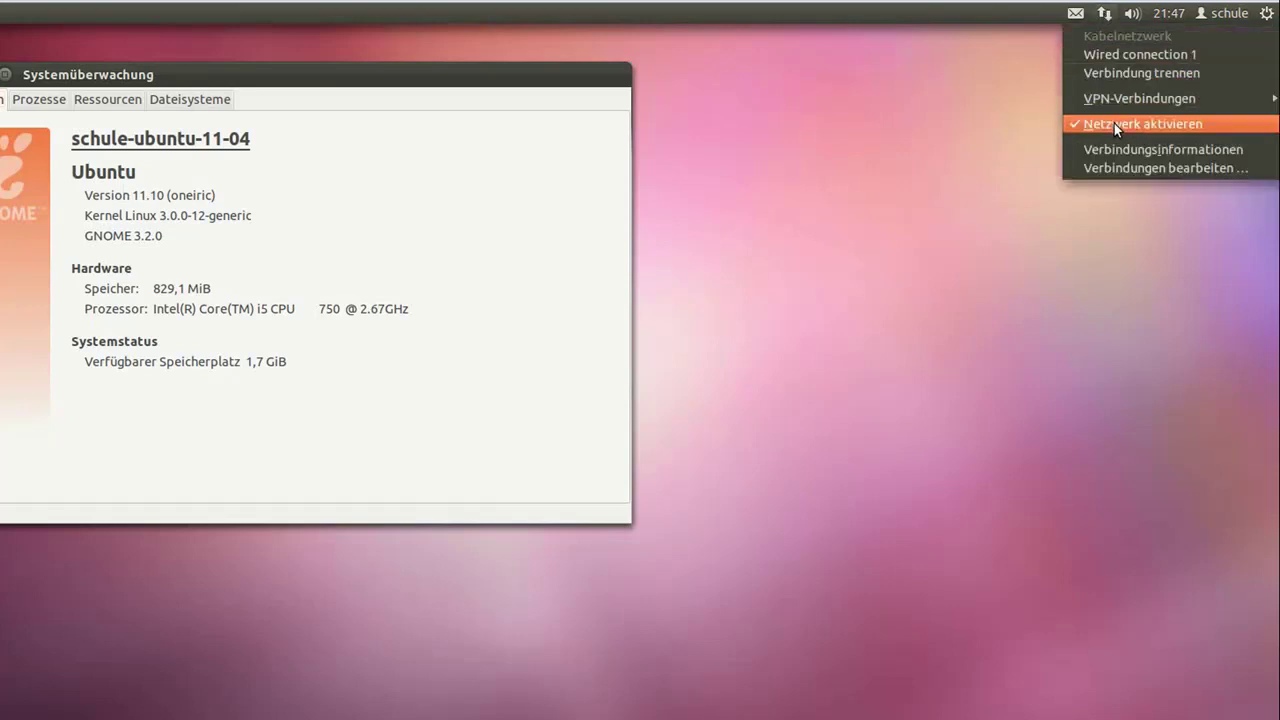
click(1268, 14)
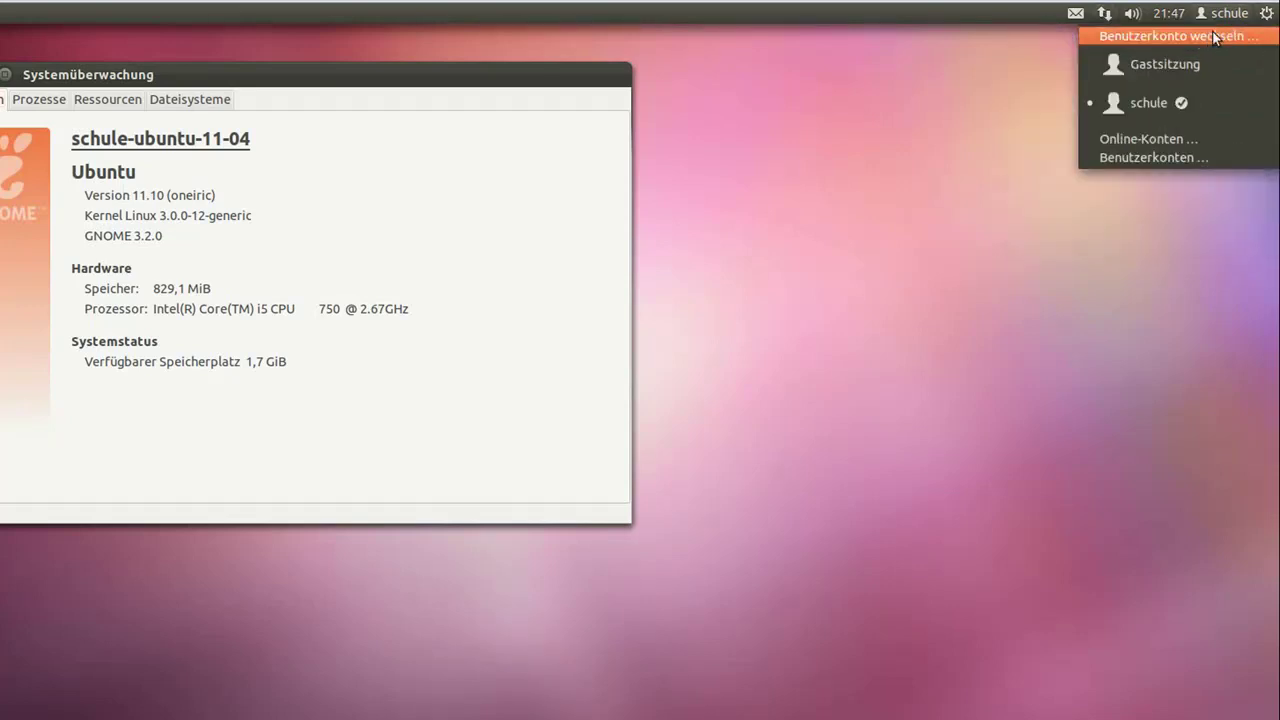
click(1271, 37)
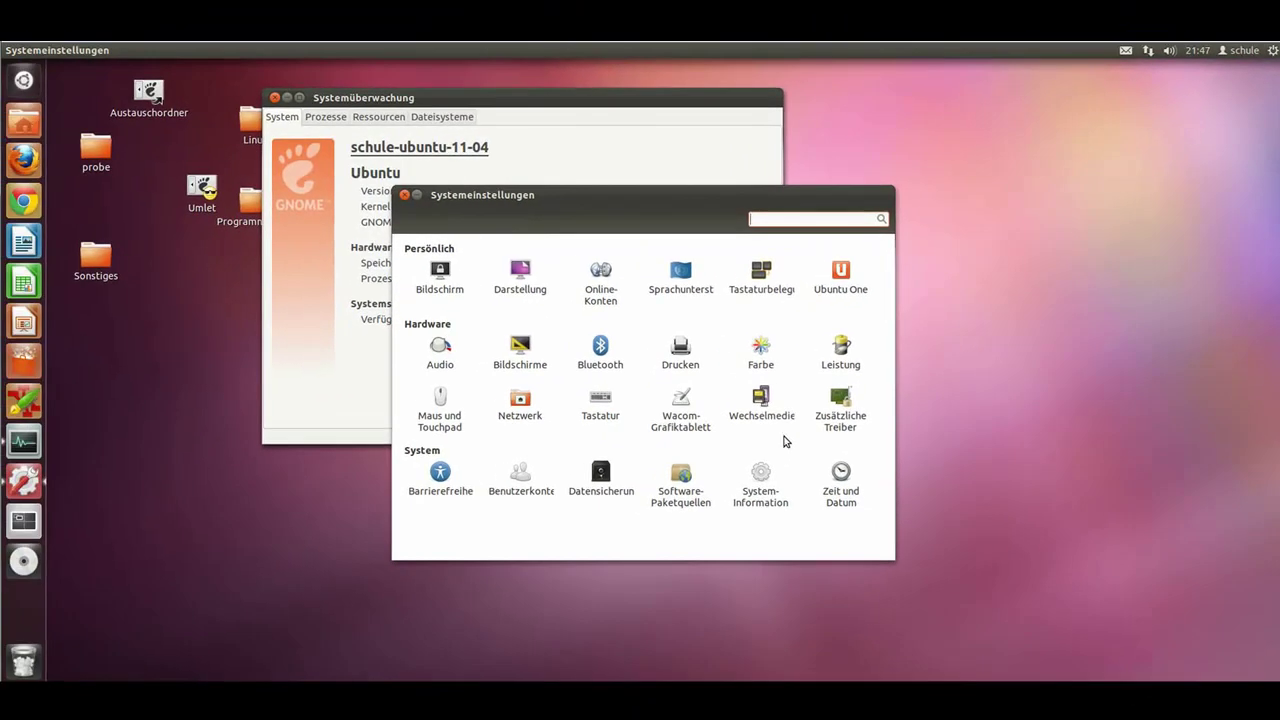
Step: Review the Netzwerk-Proxy and Kabelgebunden pages, then close Netzwerk settings and the system monitor
click(400, 450)
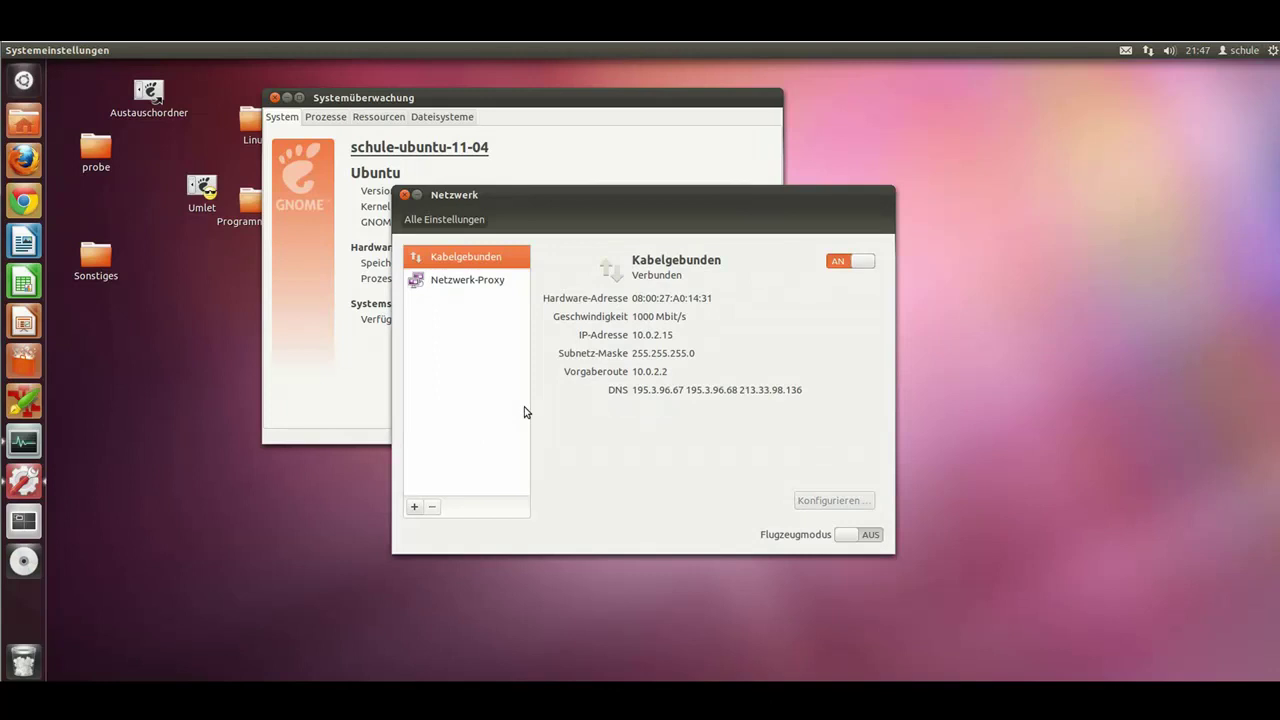
click(463, 284)
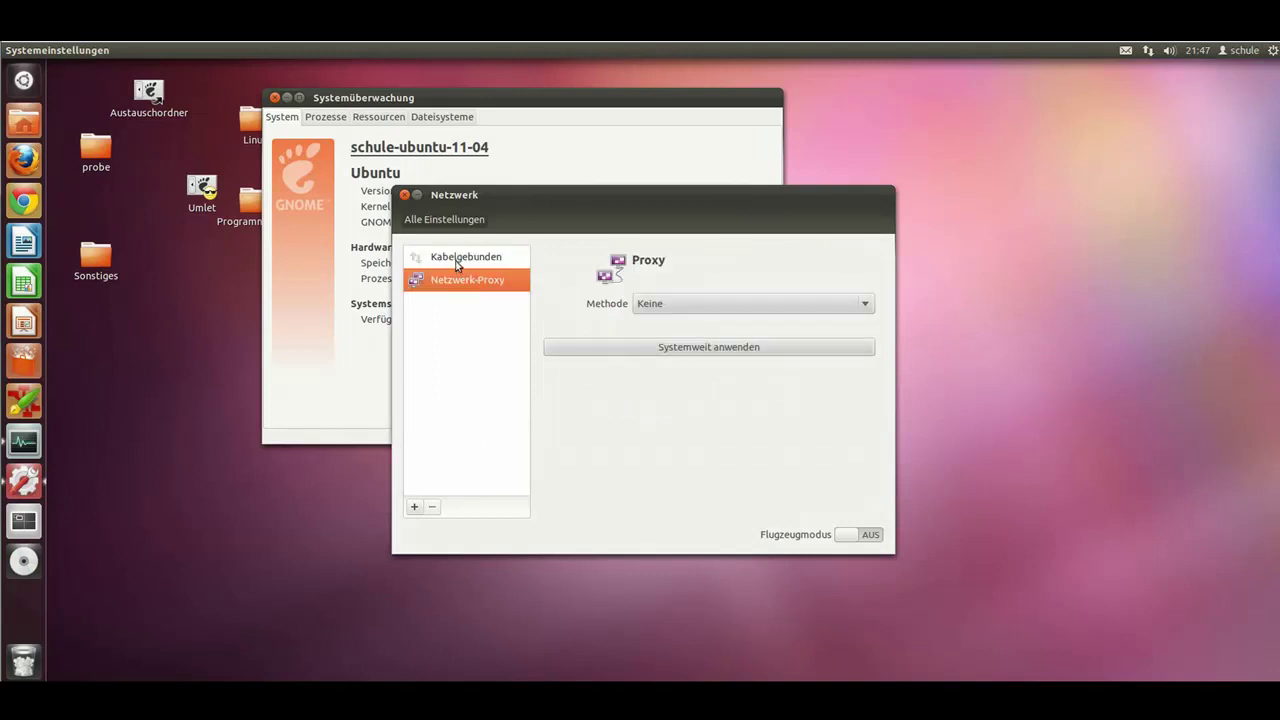
click(457, 262)
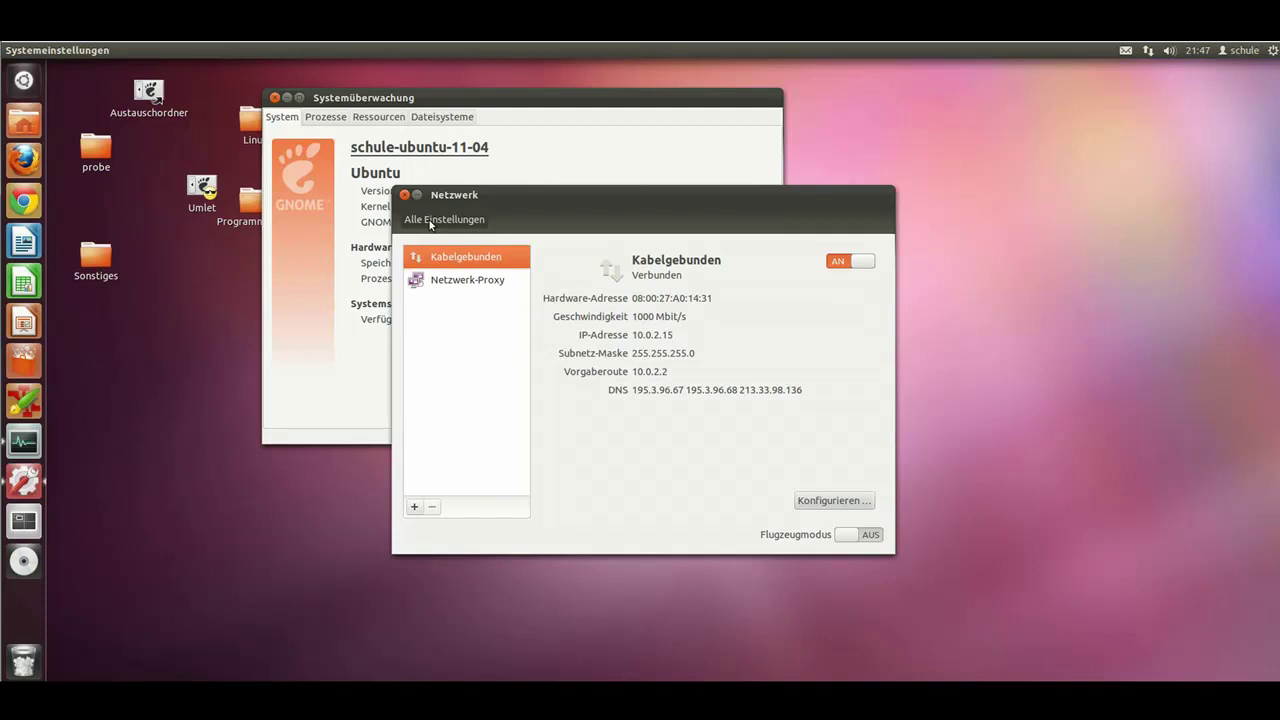
click(404, 195)
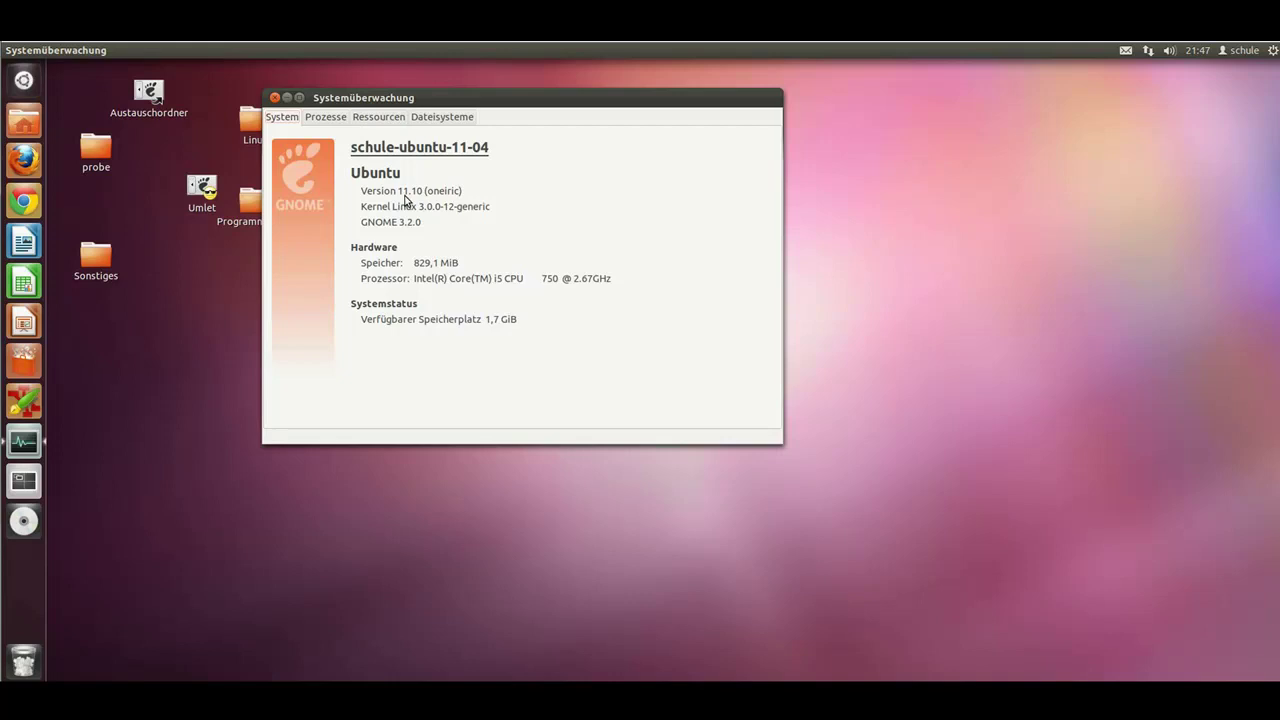
click(276, 98)
Step: Open the properties of hallo.php in the home folder (PHP-Skript, 29 Bytes)
click(24, 122)
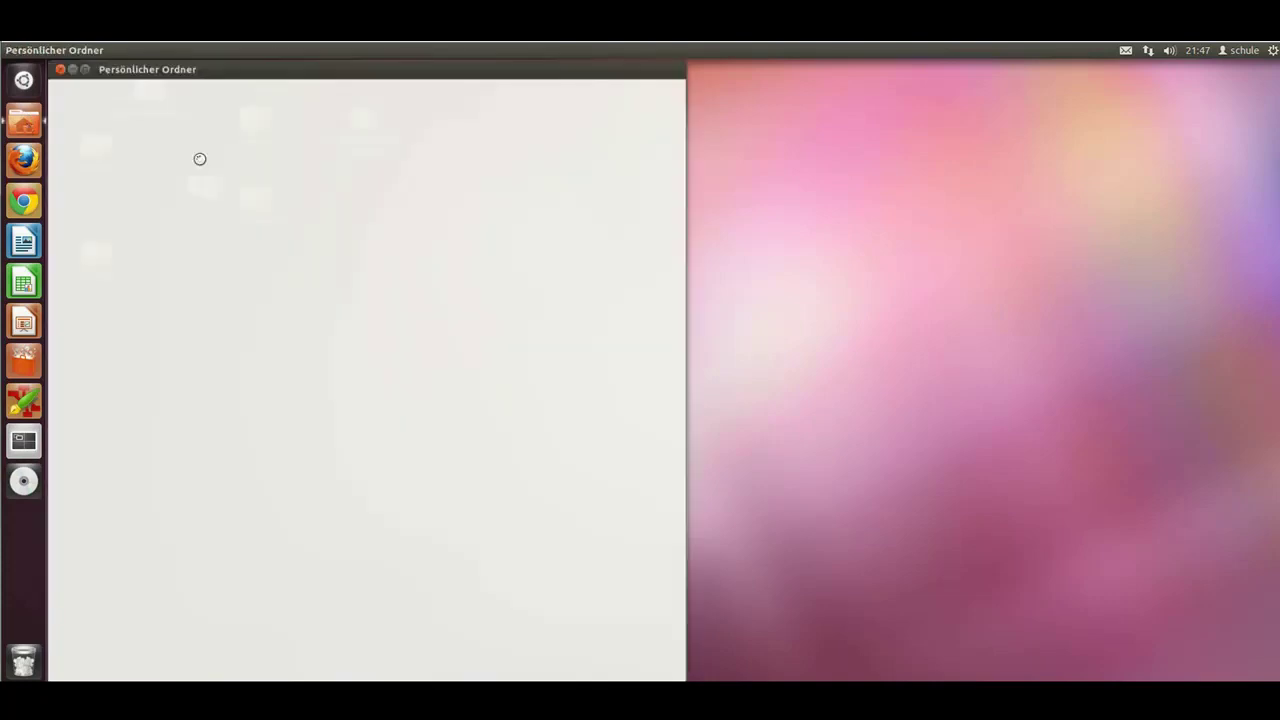
click(251, 386)
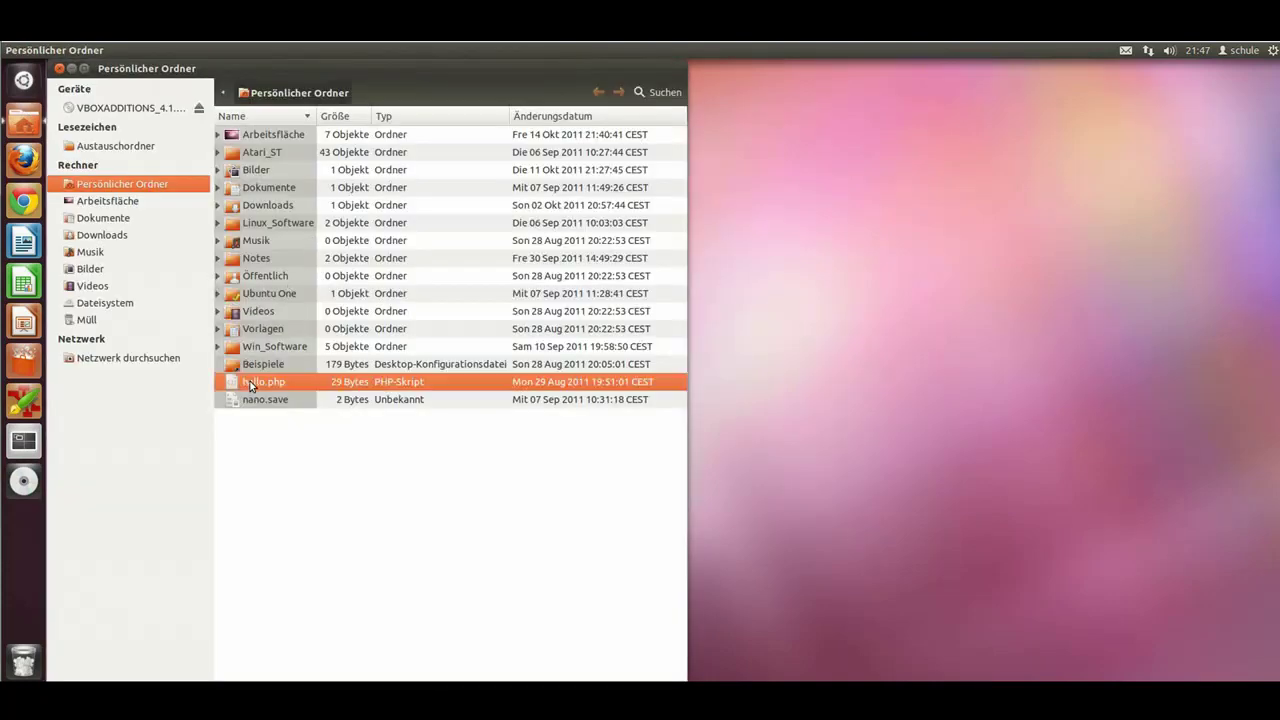
right_click(251, 386)
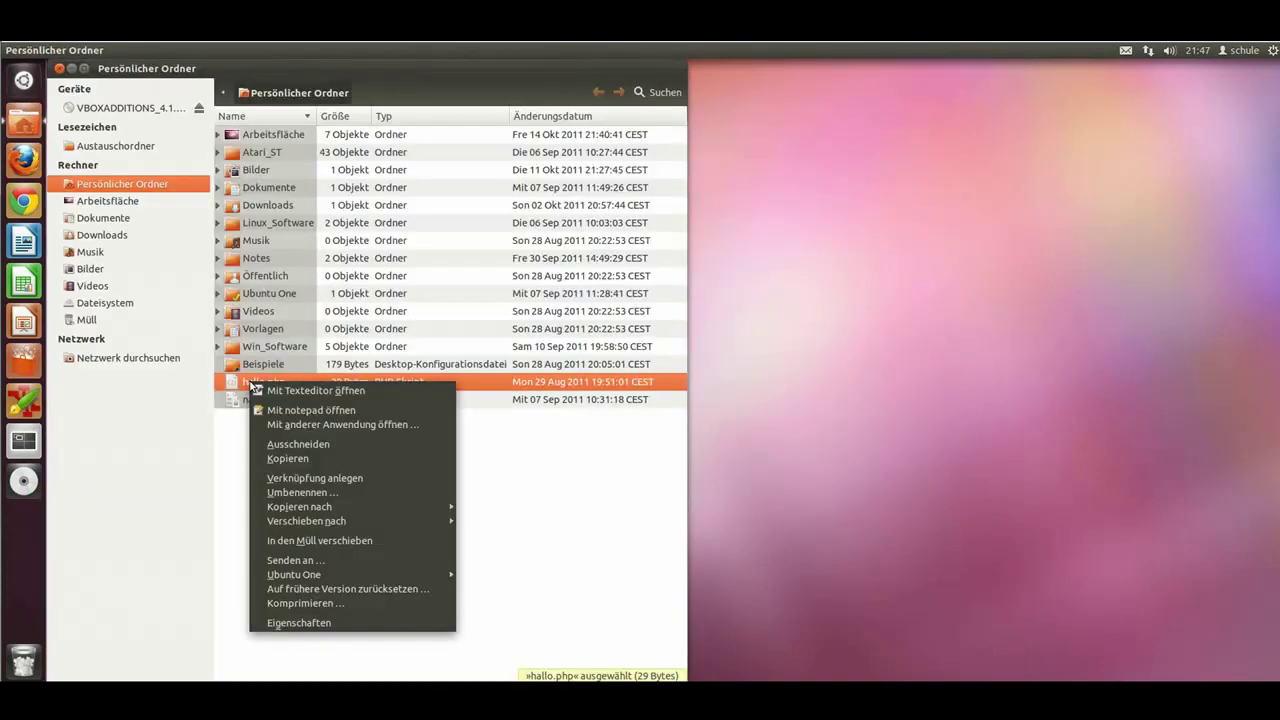
click(300, 626)
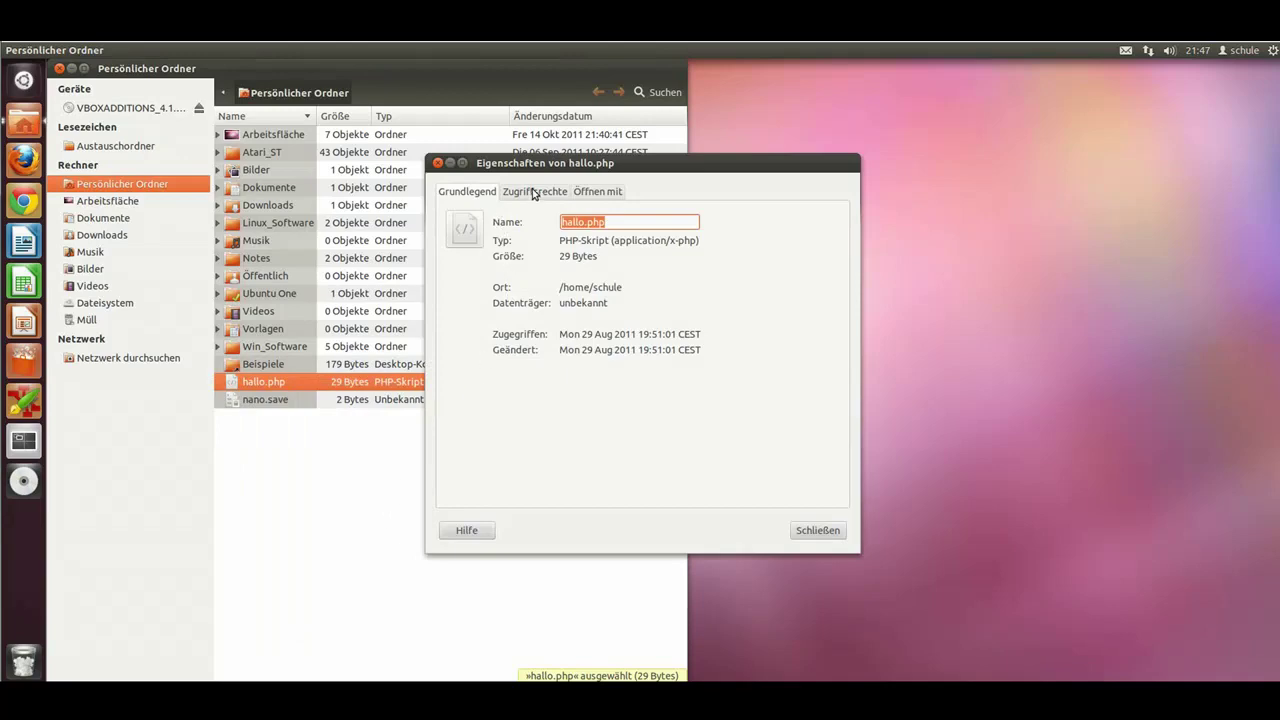
Step: Browse hallo.php's permissions and Open With tabs, close the properties, and open Bilder
click(533, 192)
click(589, 196)
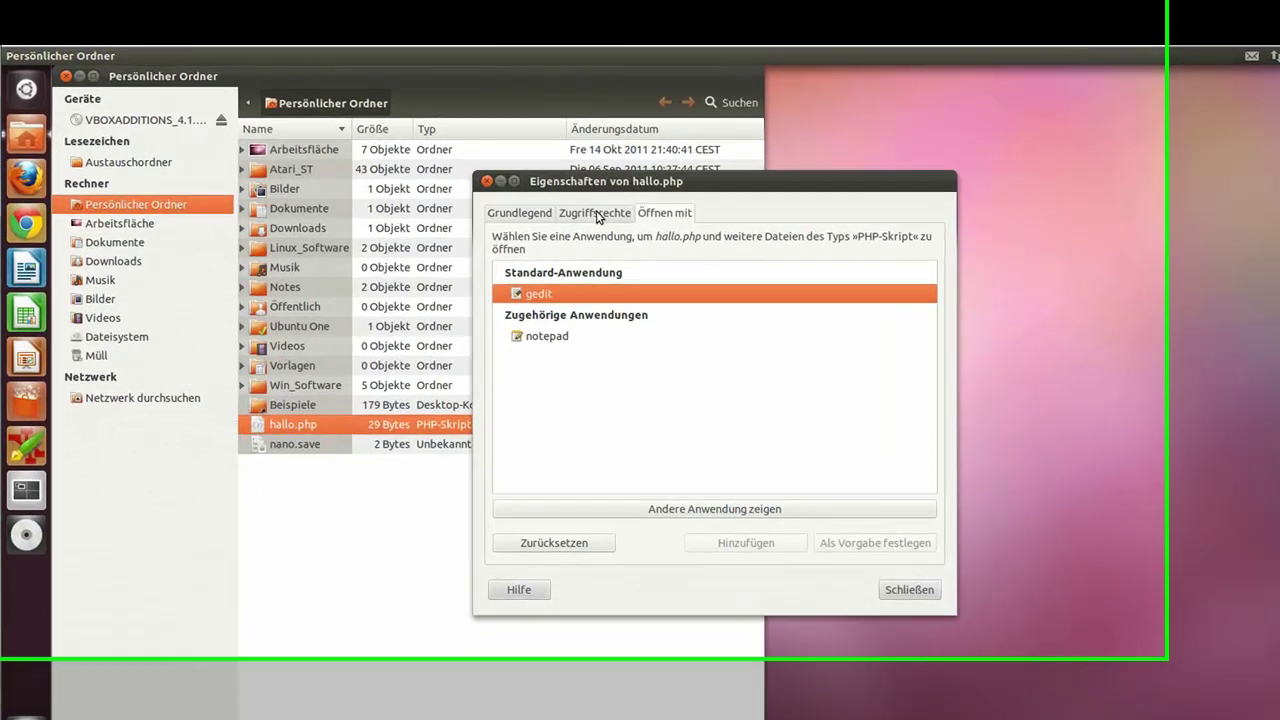
click(541, 192)
click(464, 190)
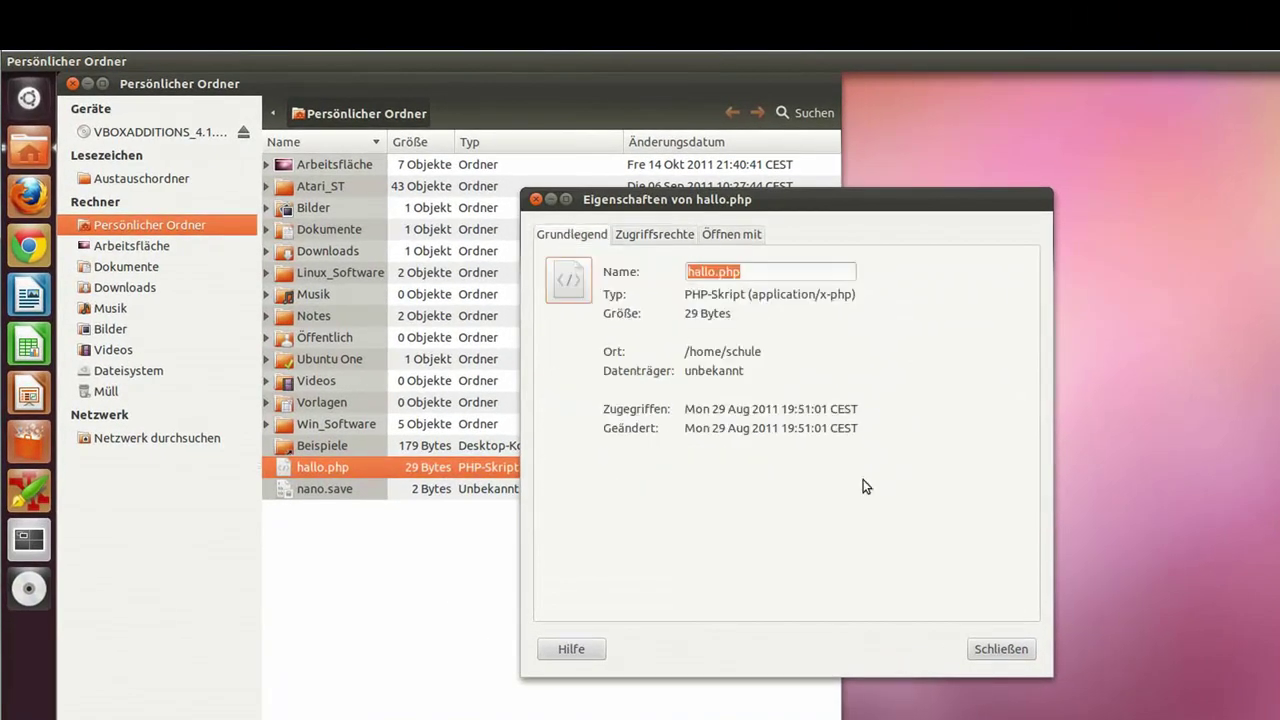
click(996, 655)
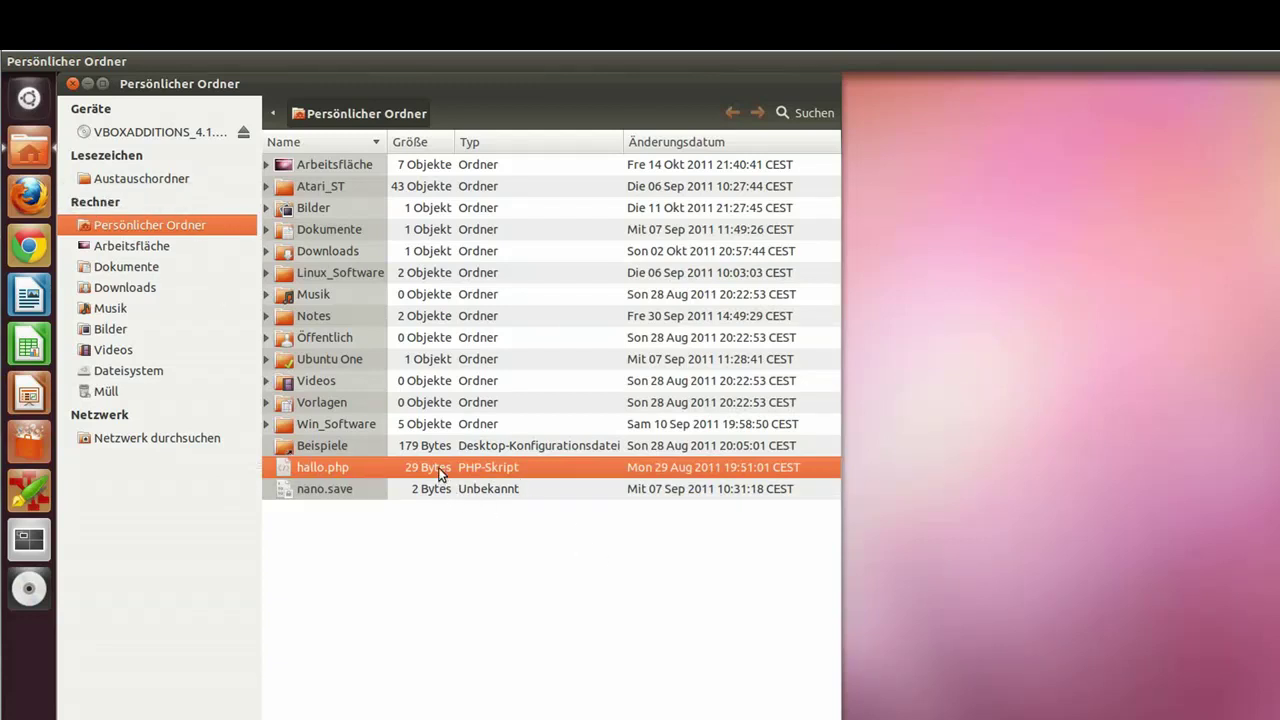
click(112, 330)
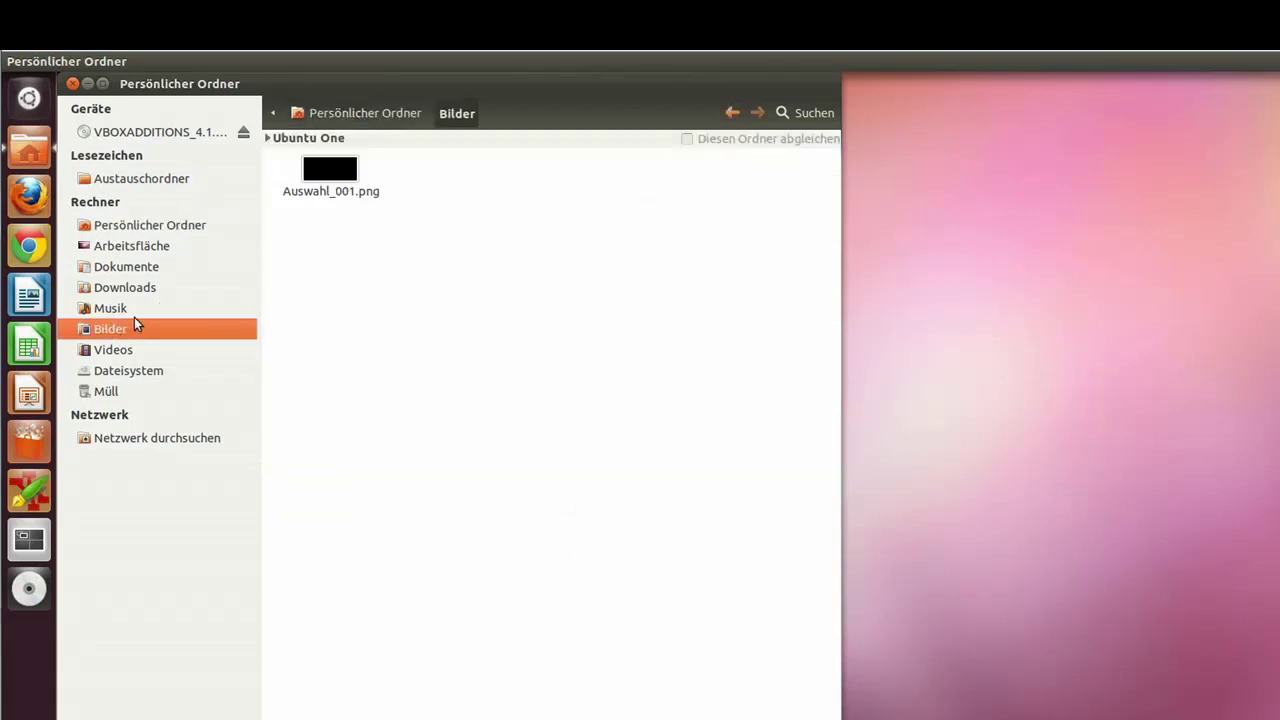
right_click(322, 177)
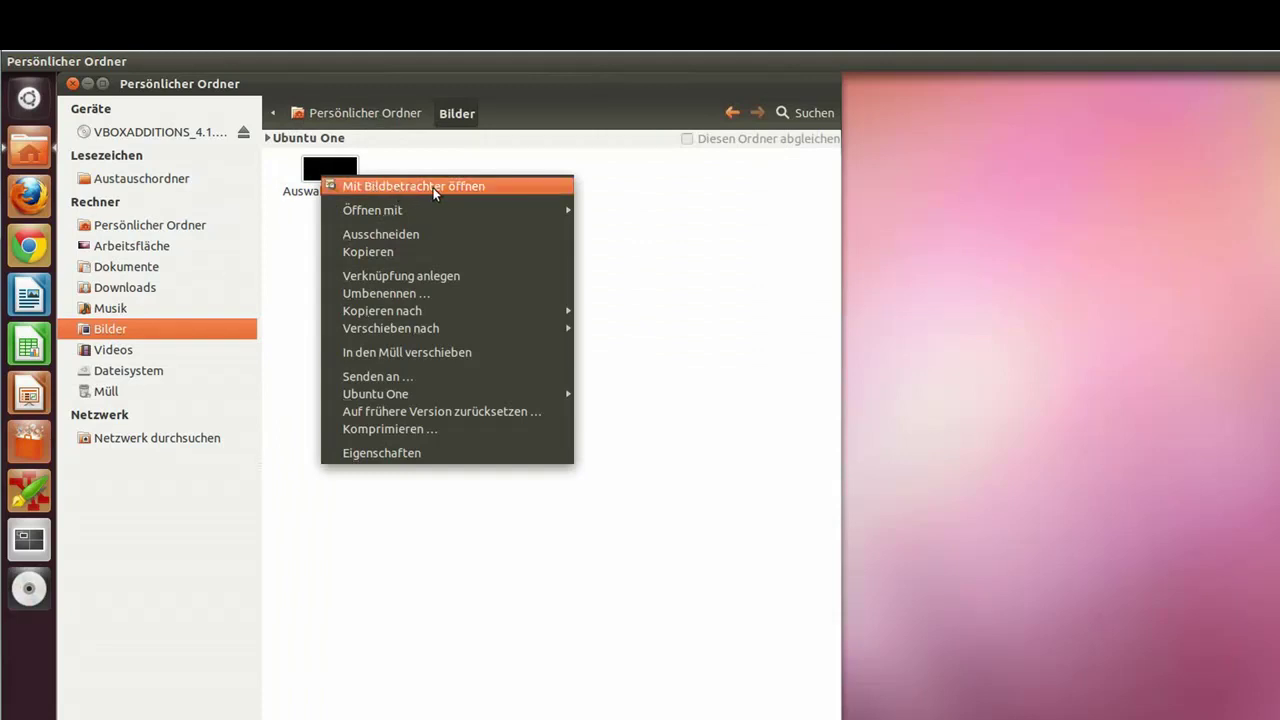
mouse_move(404, 210)
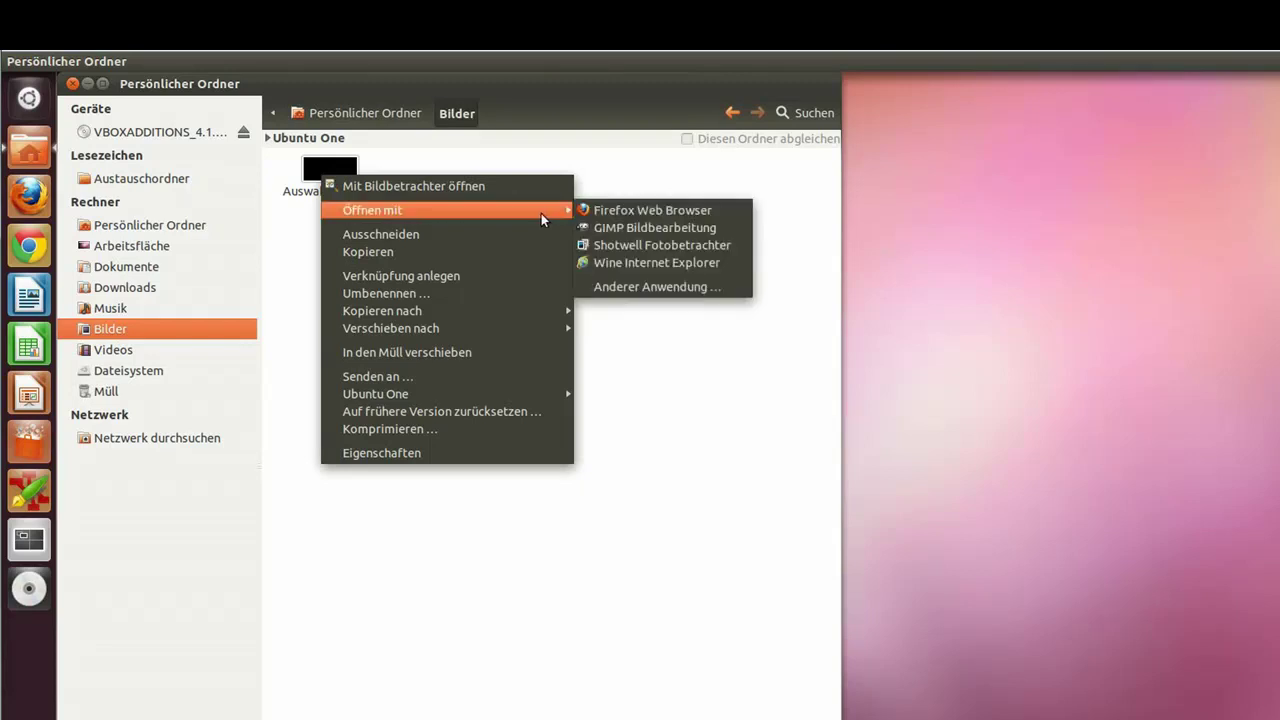
click(633, 286)
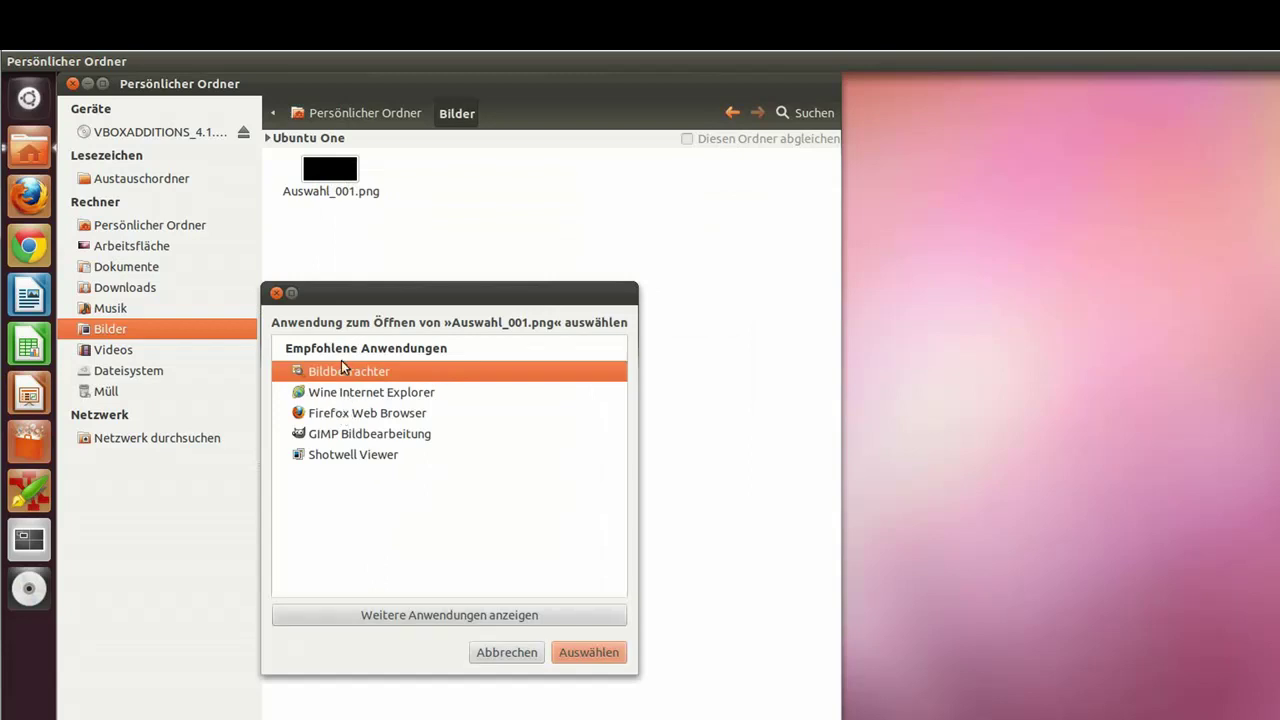
click(376, 616)
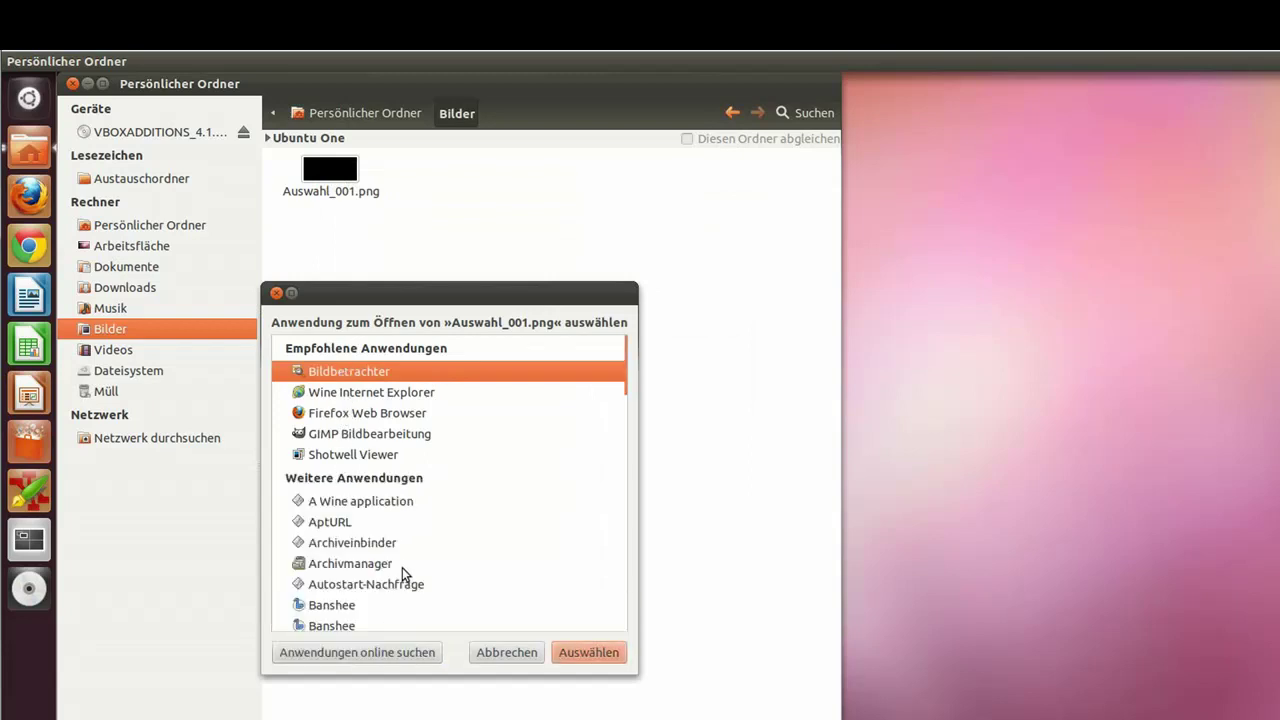
scroll(392, 563, down, 4)
scroll(390, 562, up, 2)
scroll(390, 562, up, 2)
click(505, 652)
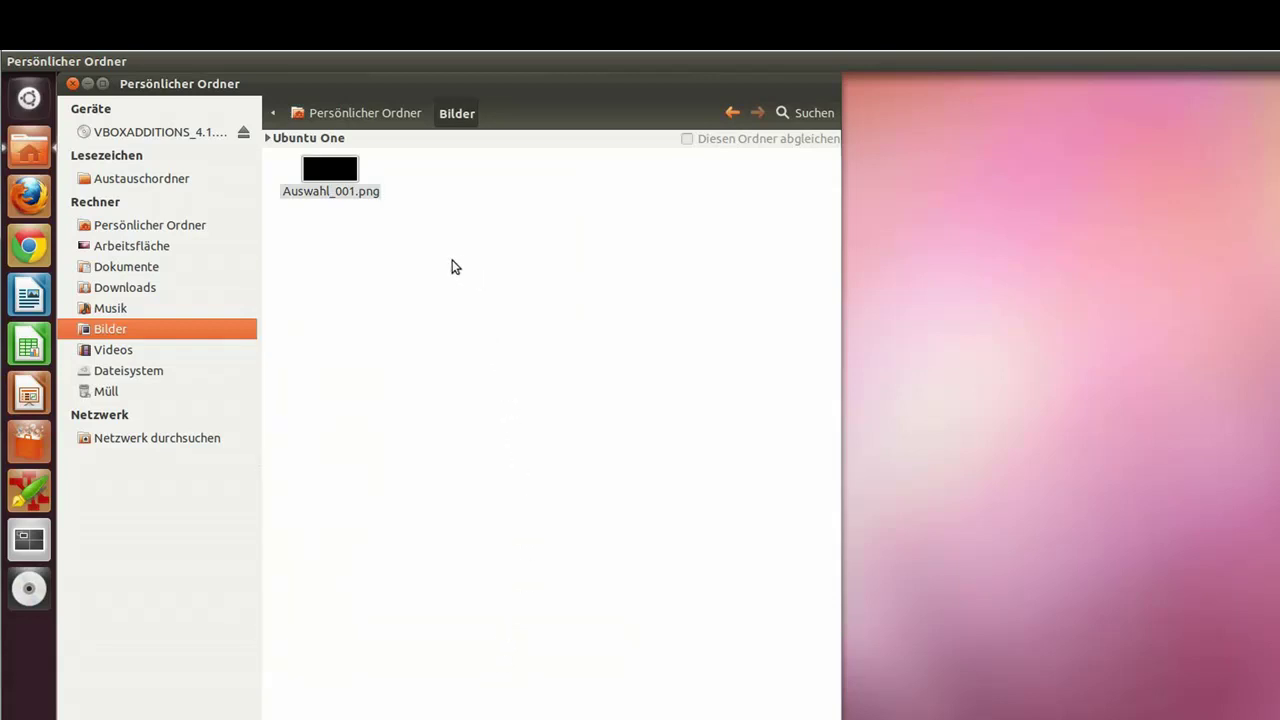
Step: Set Auswahl_001.png's Gruppe and Andere access to Lesen und schreiben in its properties
right_click(341, 176)
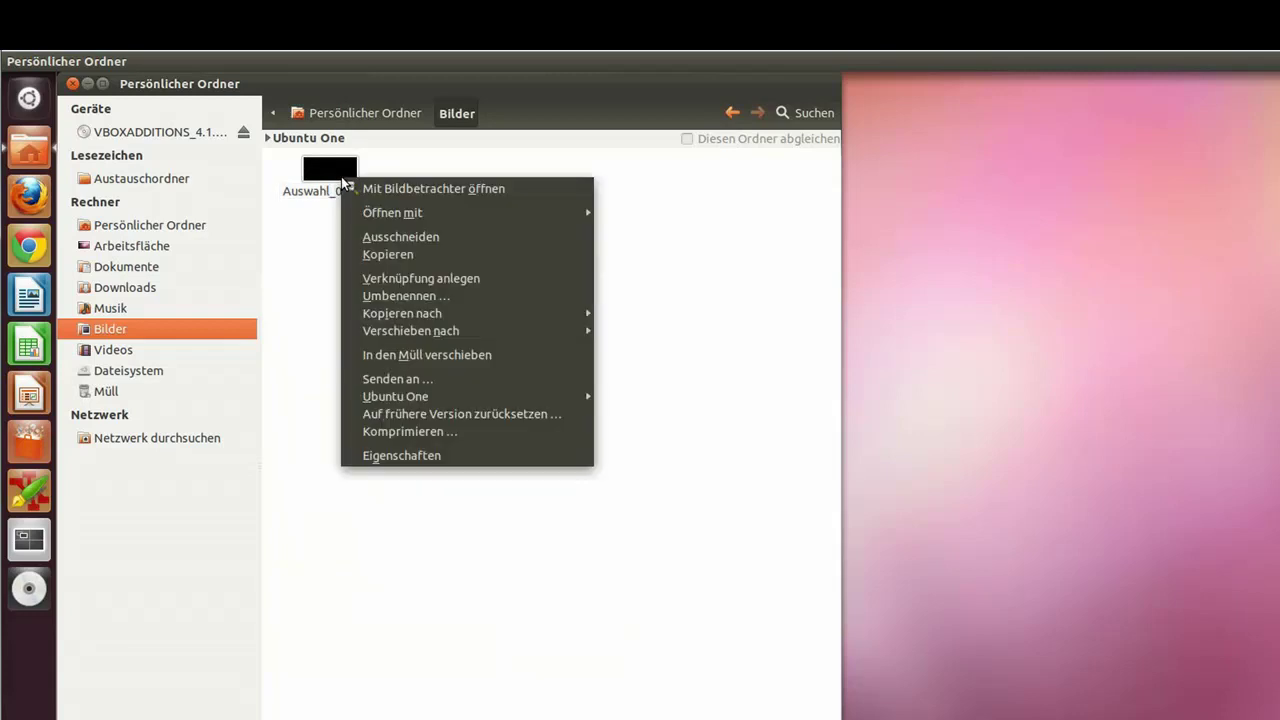
click(387, 458)
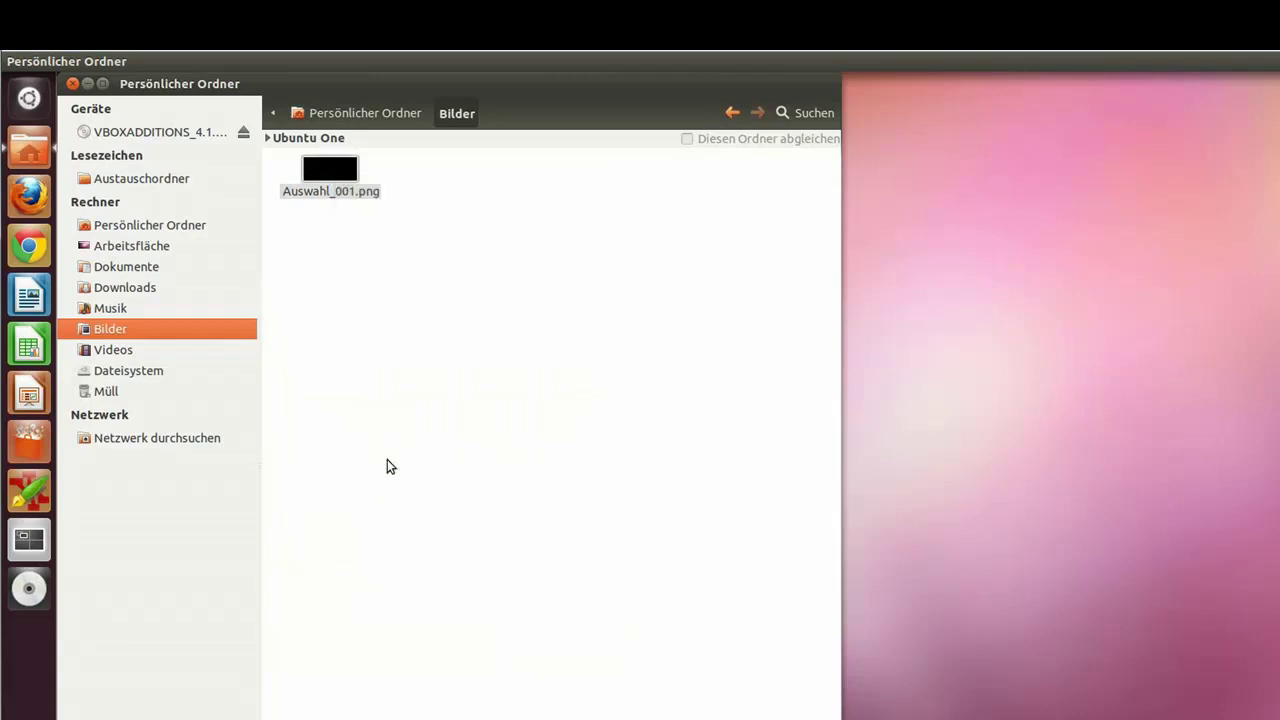
click(633, 236)
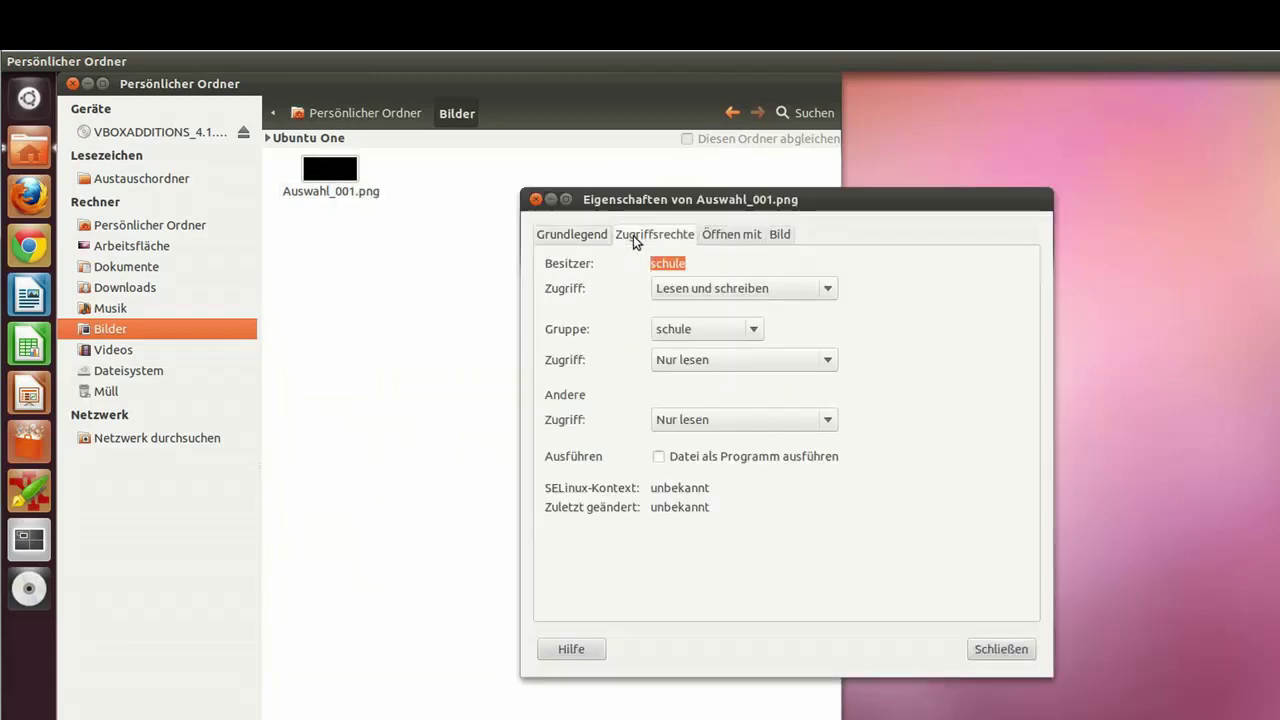
click(686, 360)
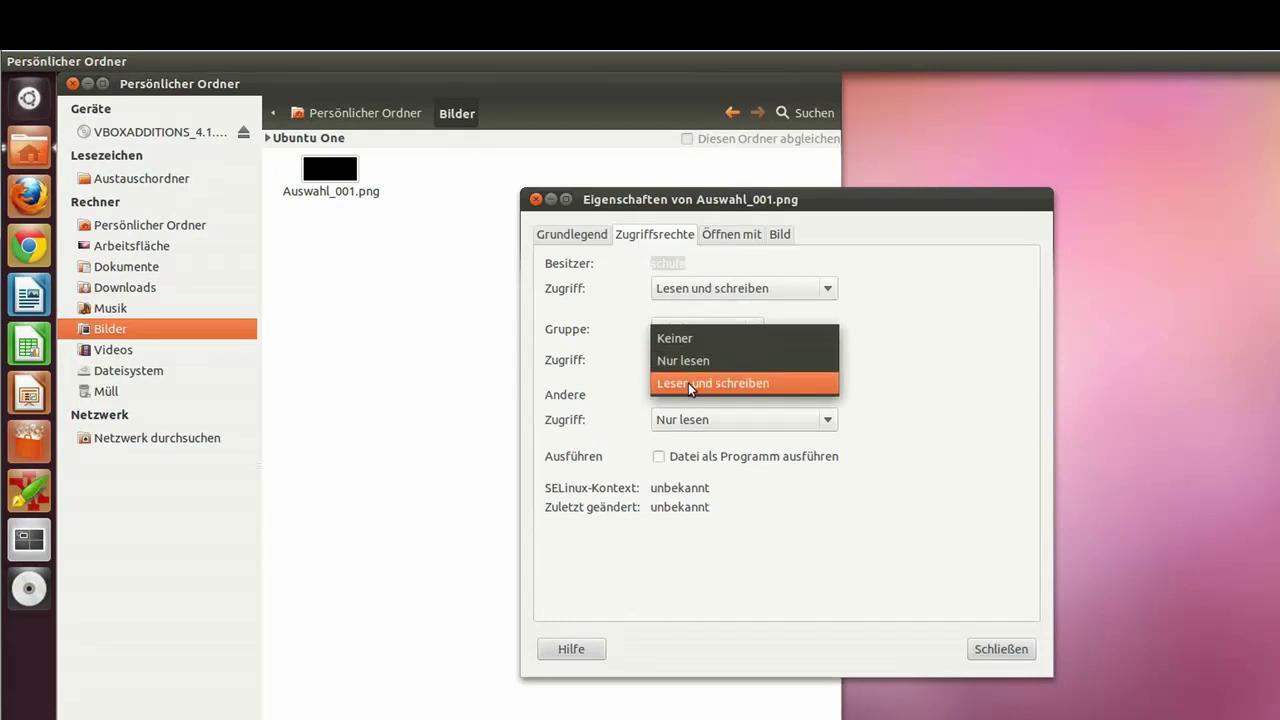
click(688, 383)
click(690, 419)
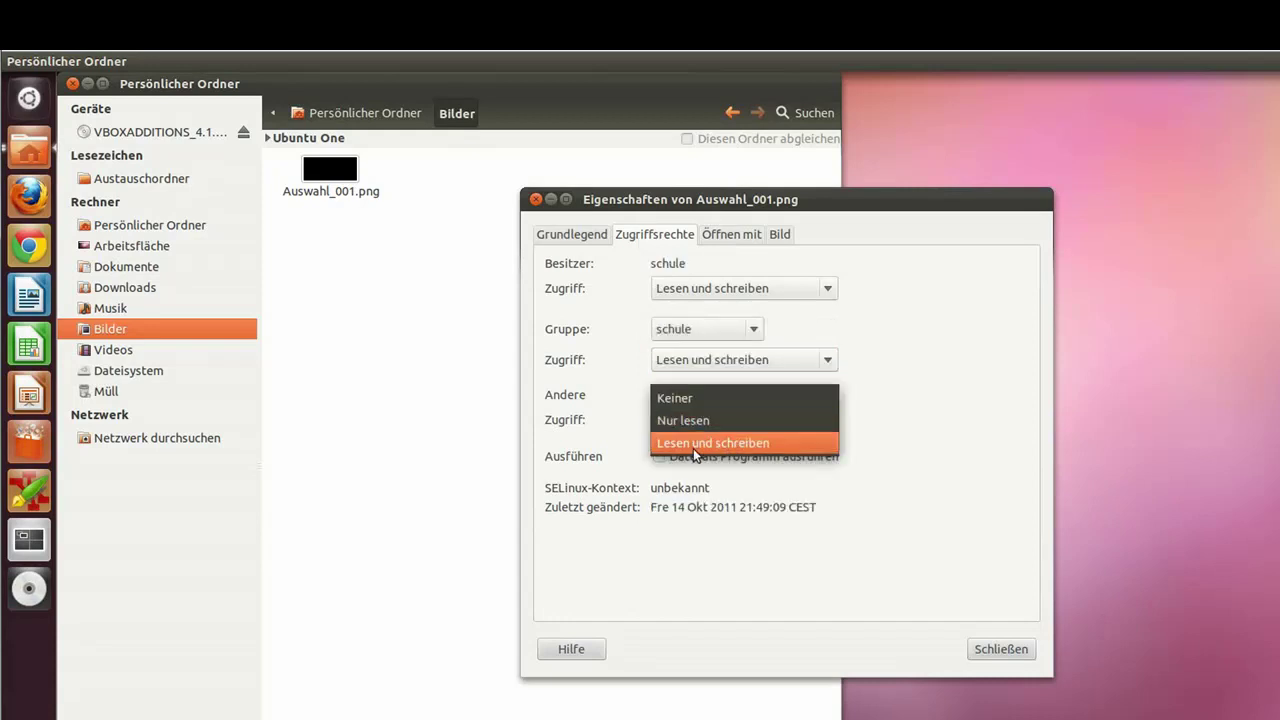
click(693, 445)
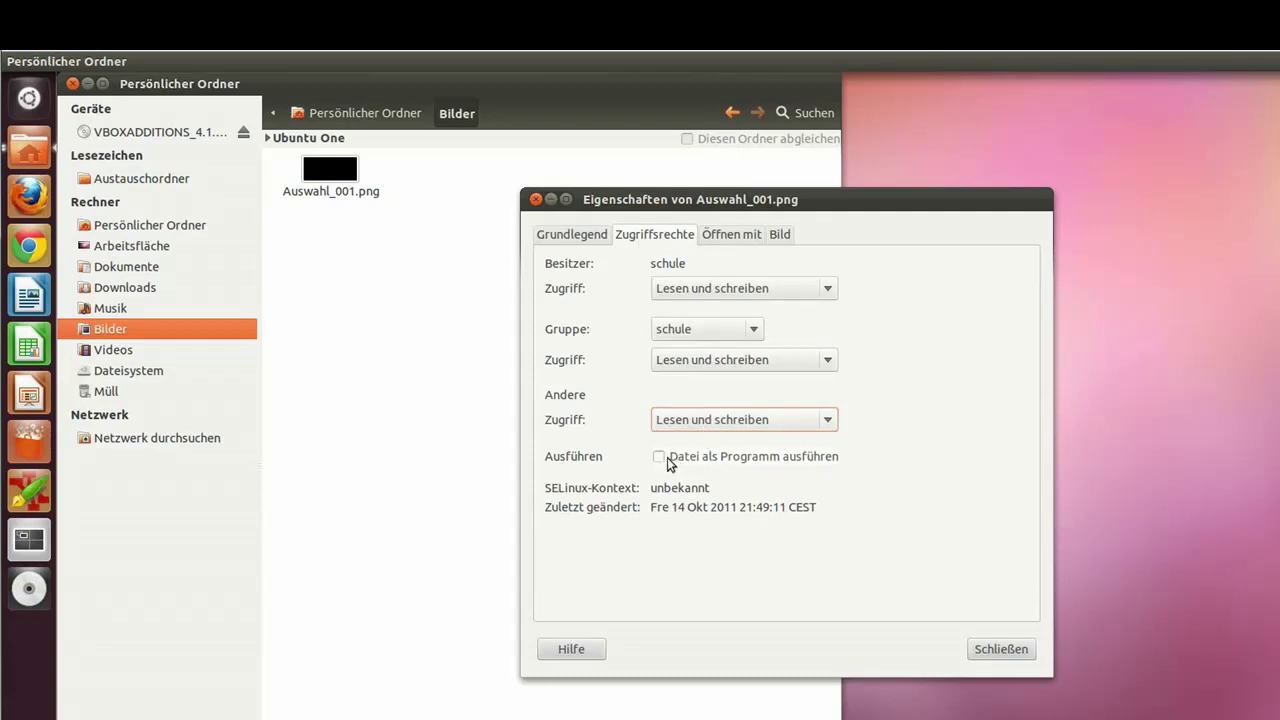
click(1001, 649)
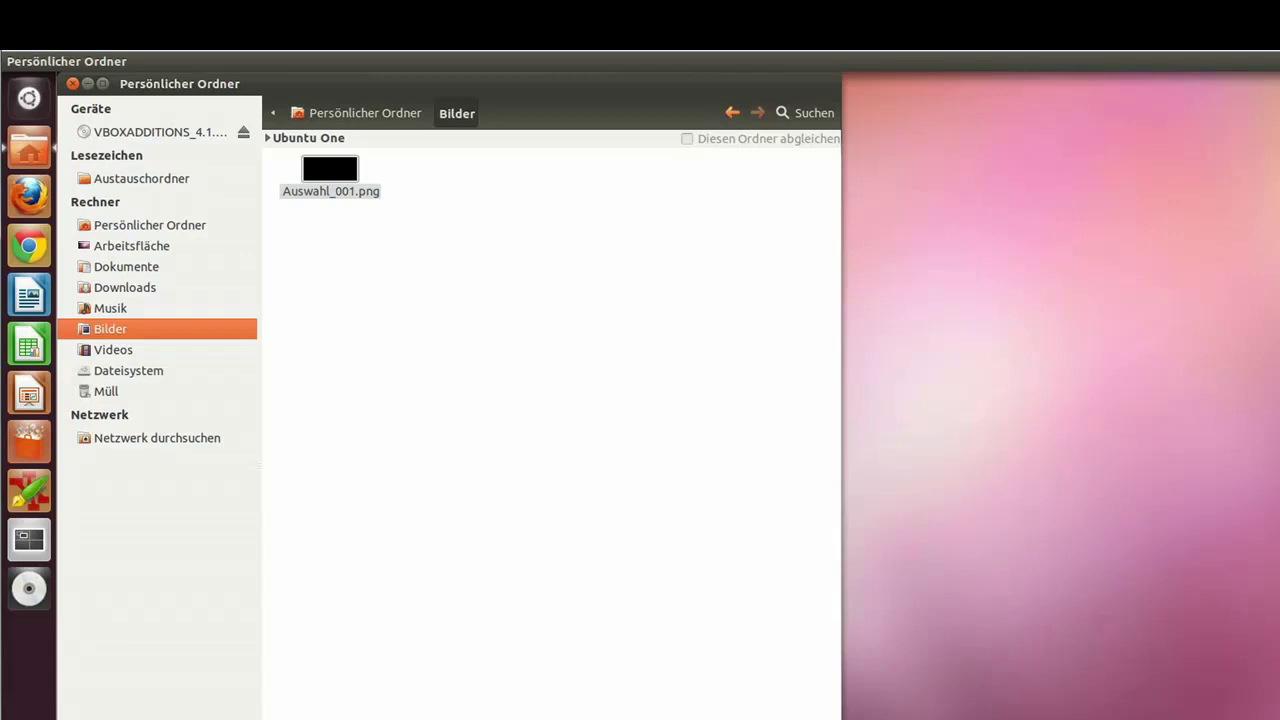
Step: Restore the Win_Software shortcut from the Müll, then close the trash and home windows
key(Escape)
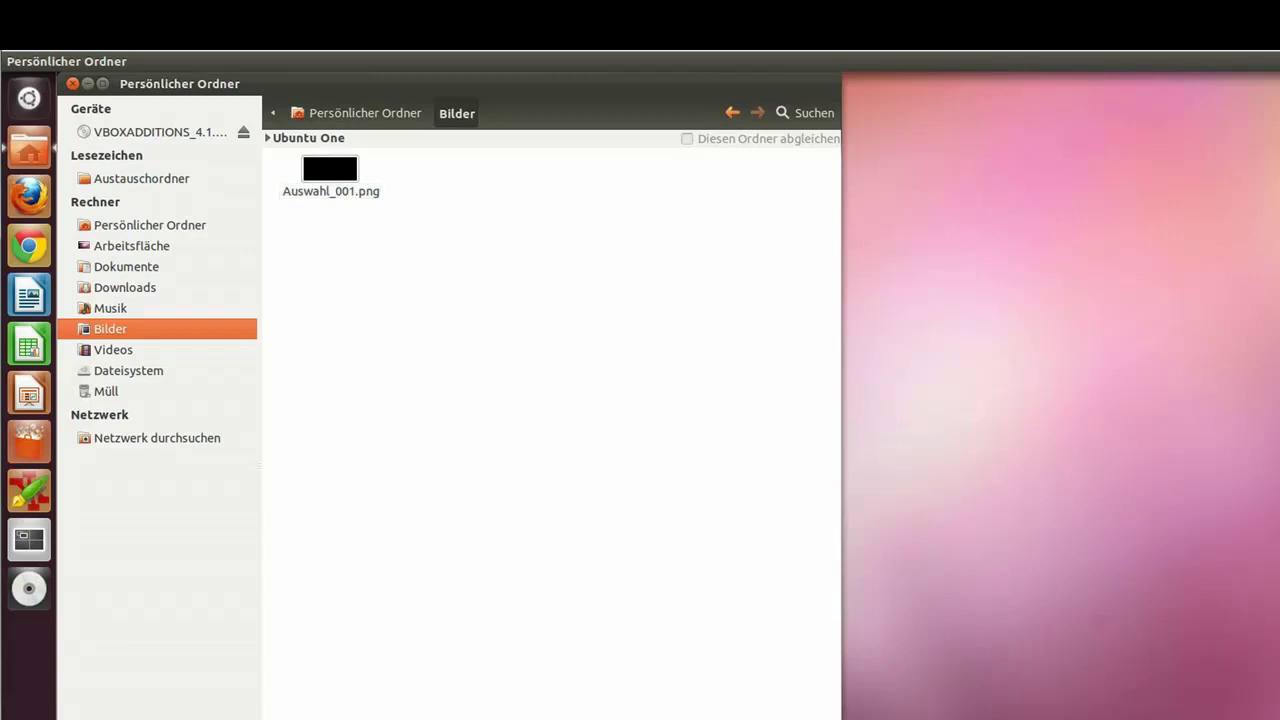
click(330, 175)
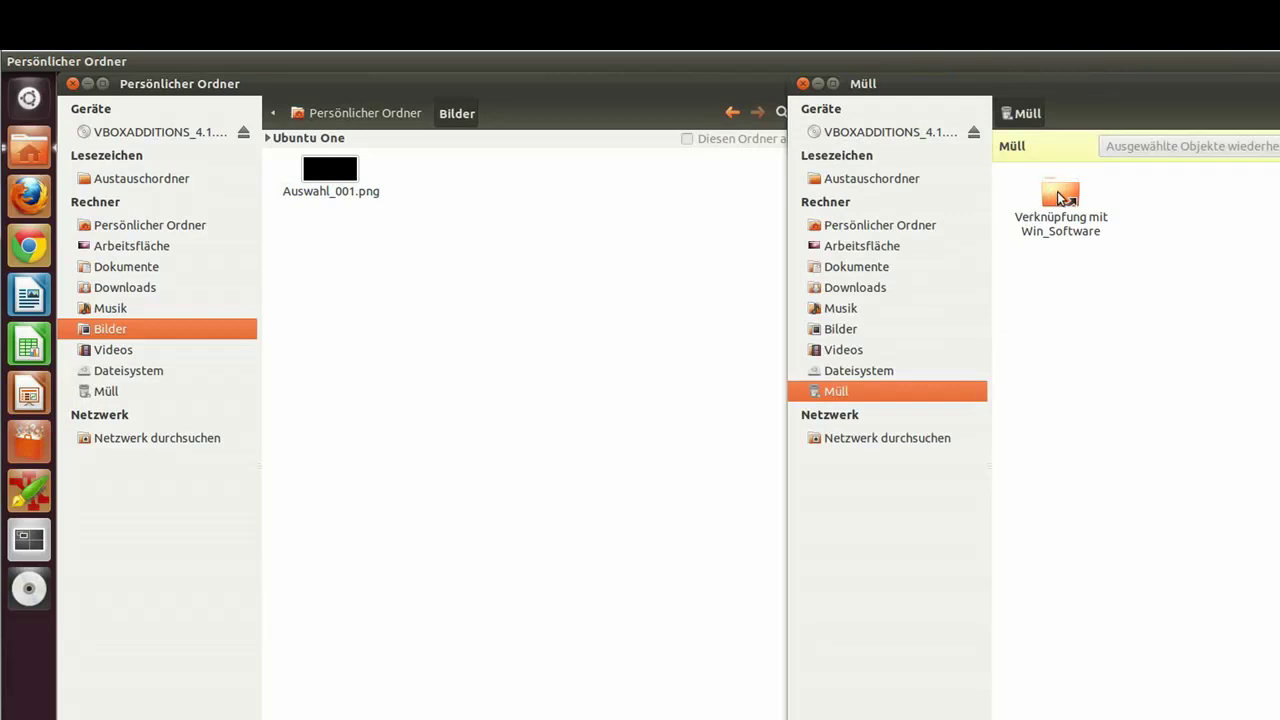
click(1057, 191)
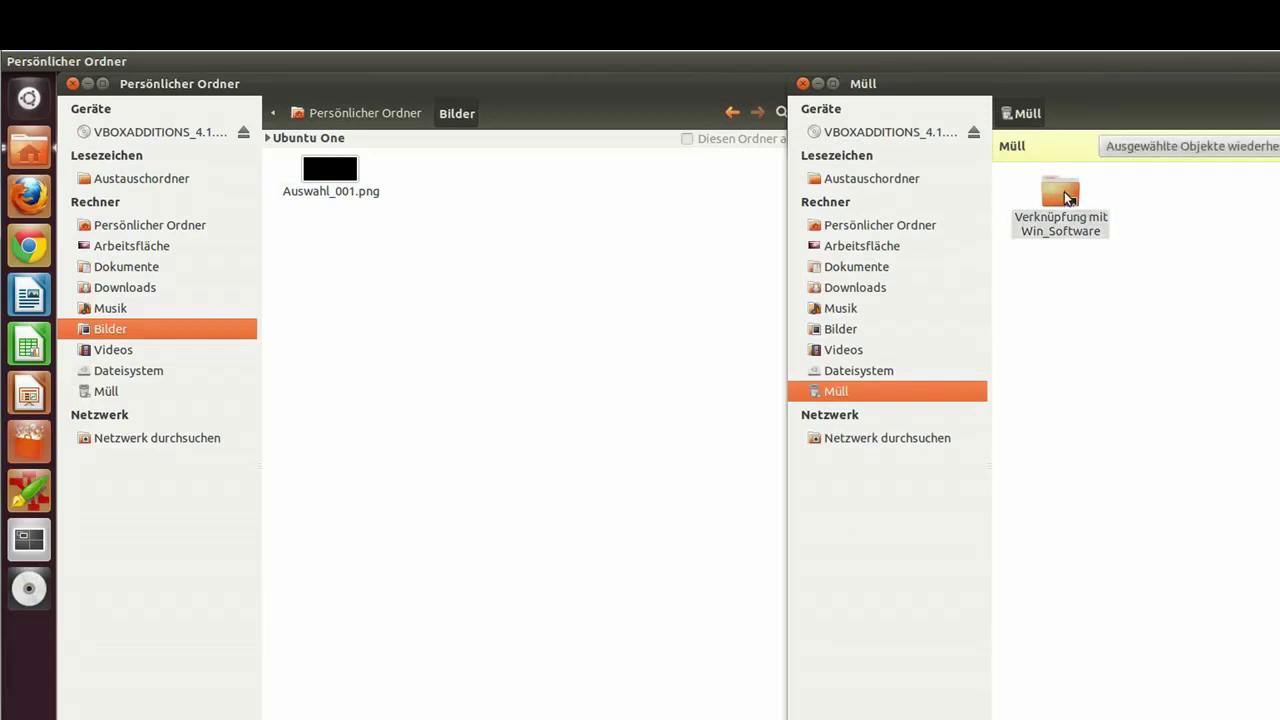
click(1163, 145)
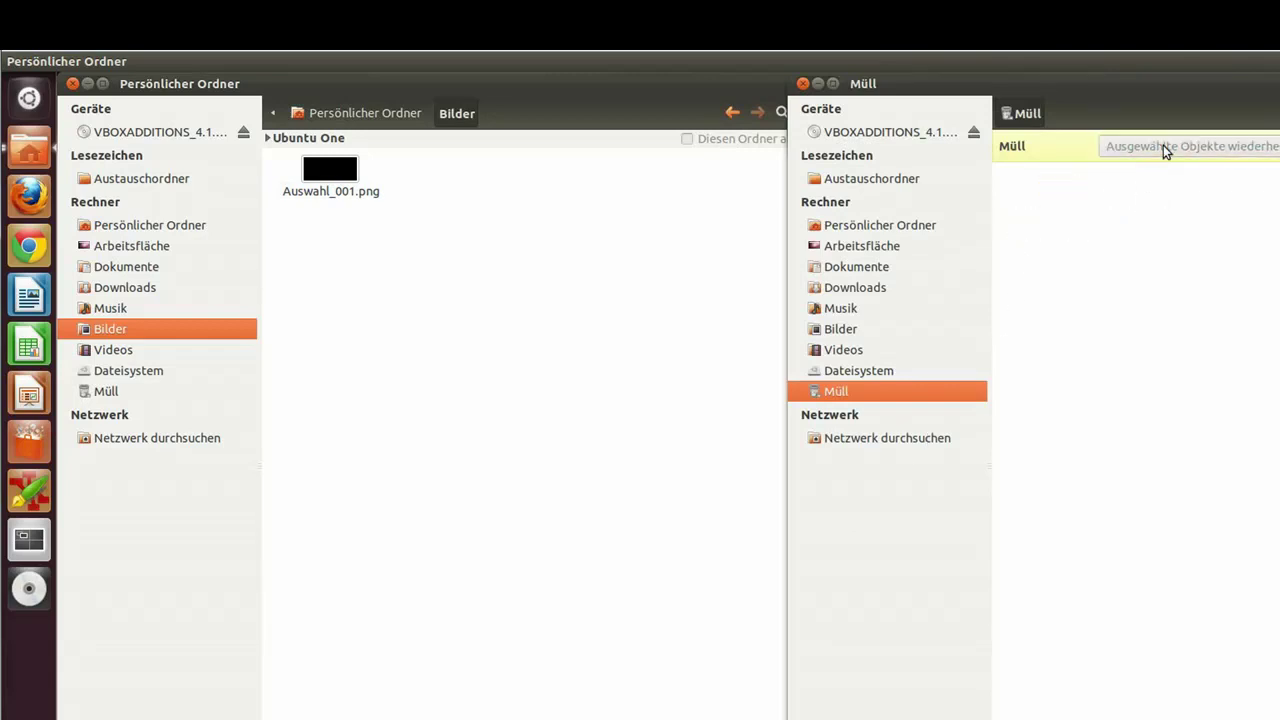
click(802, 83)
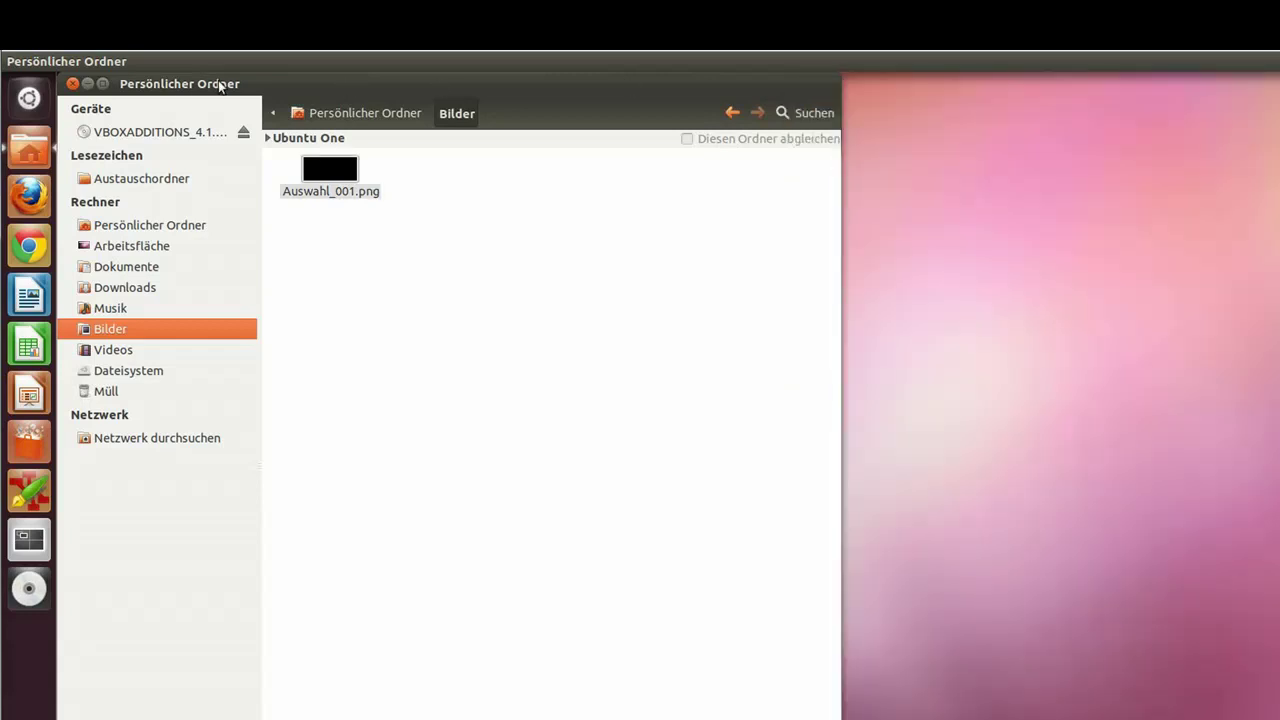
click(72, 85)
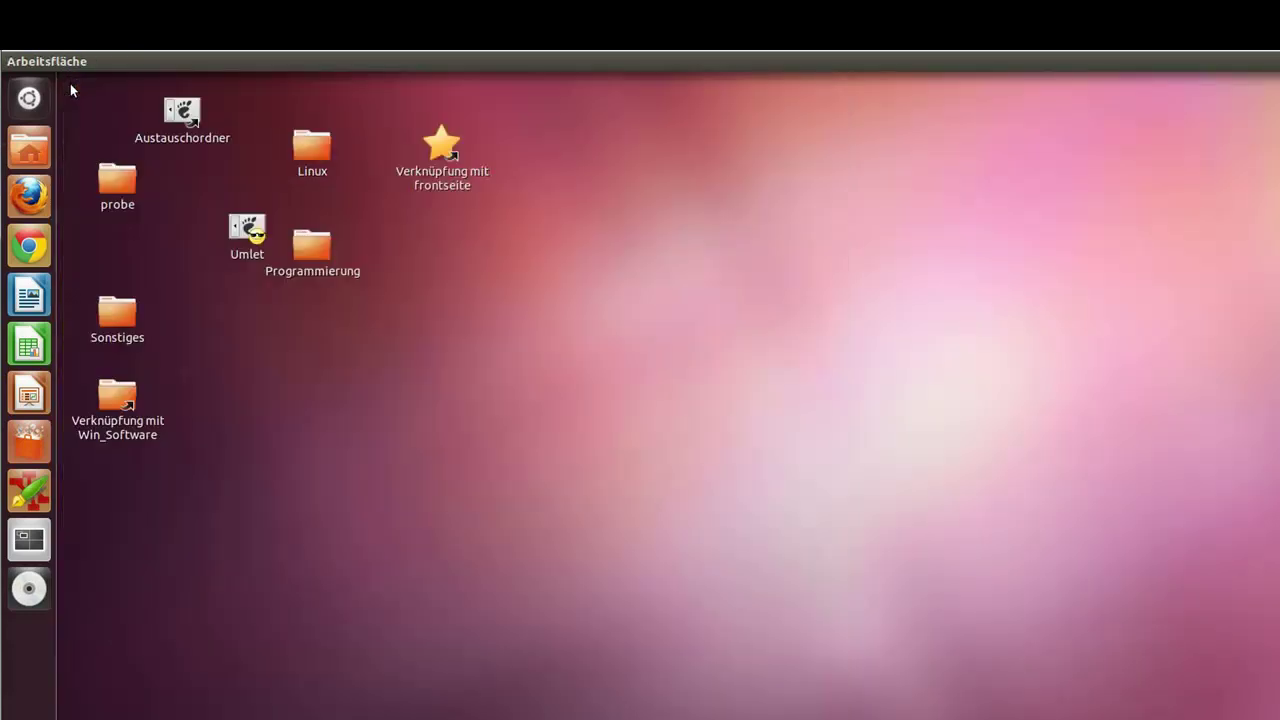
Step: Move the restored Win_Software desktop shortcut back to the trash and reopen the home folder
click(440, 150)
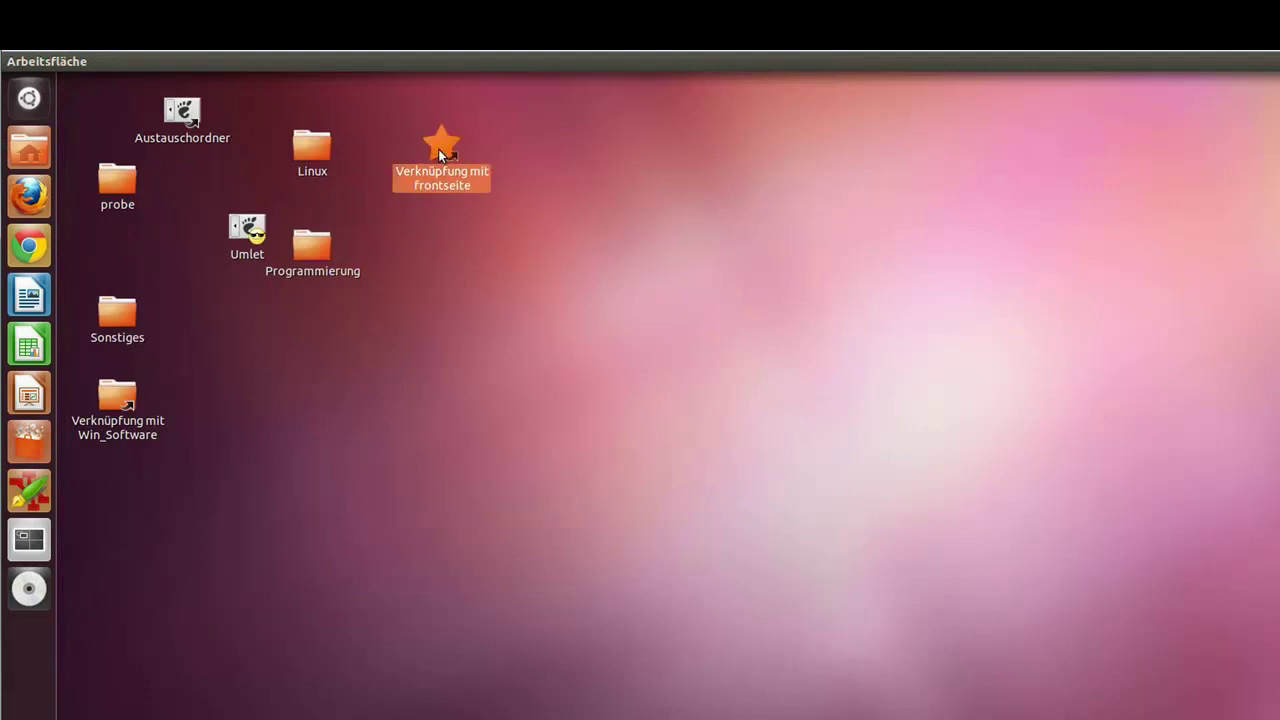
drag(129, 400, 509, 270)
right_click(509, 270)
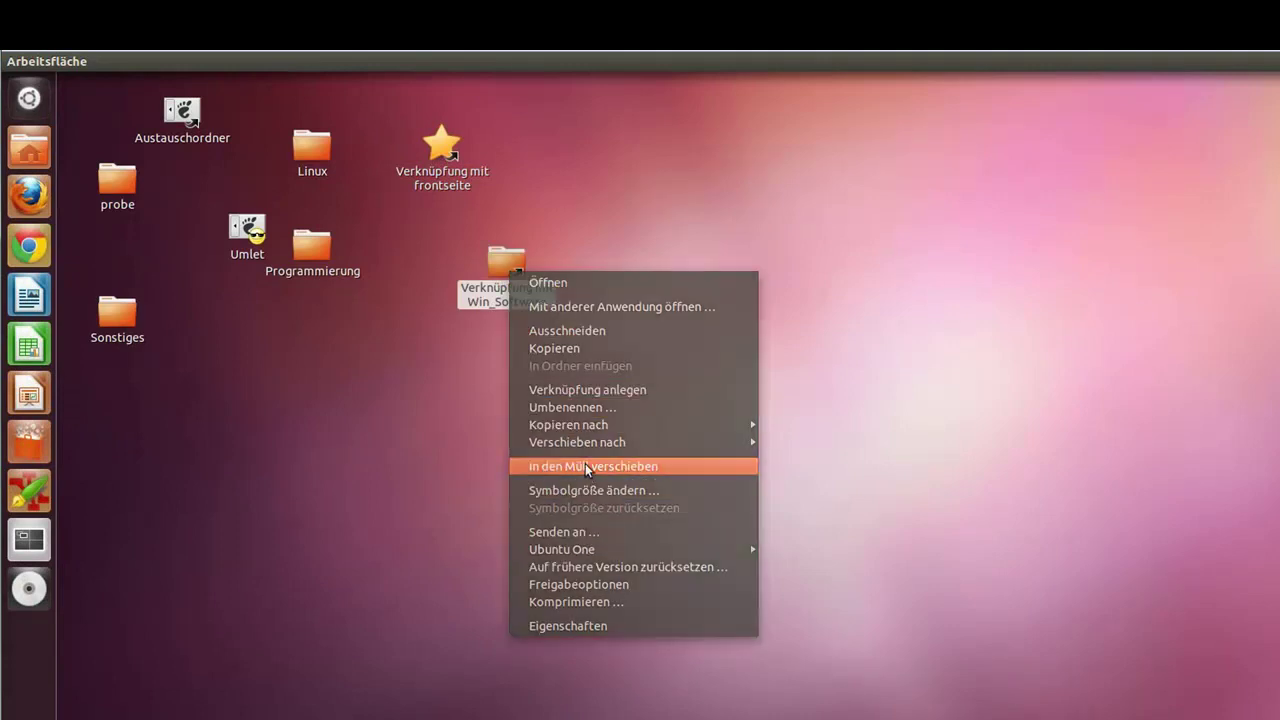
click(585, 467)
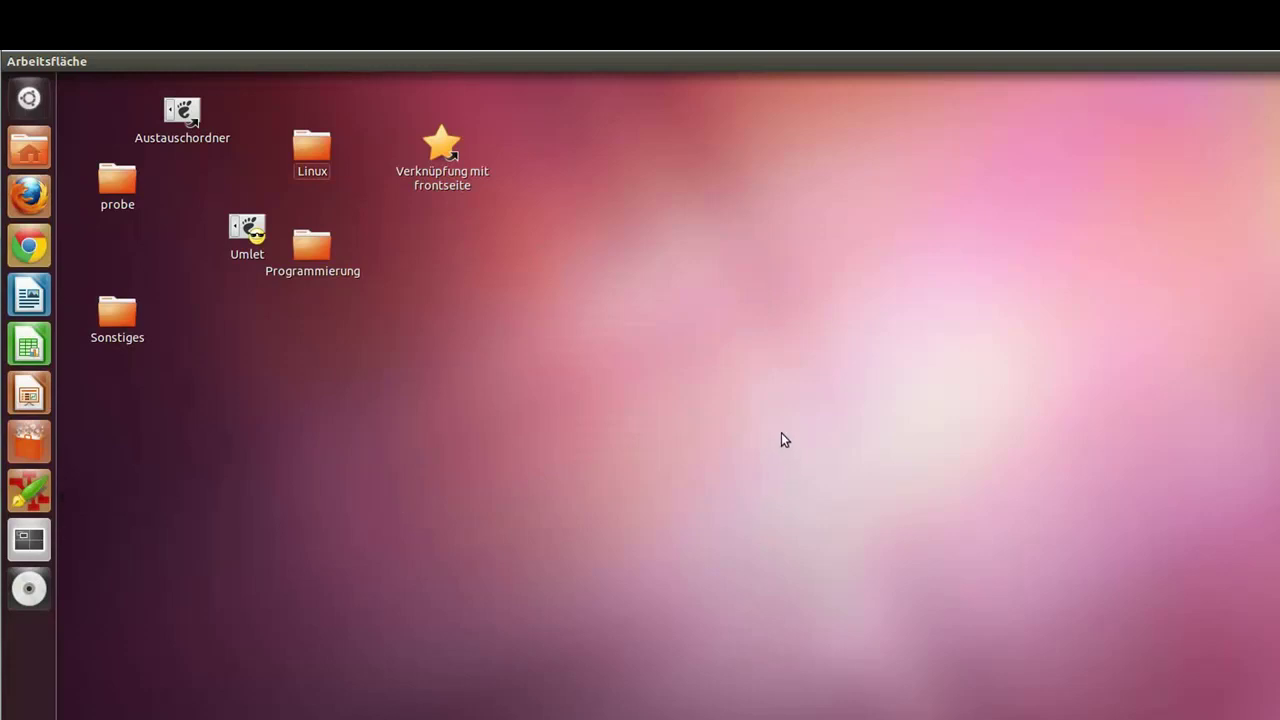
click(40, 156)
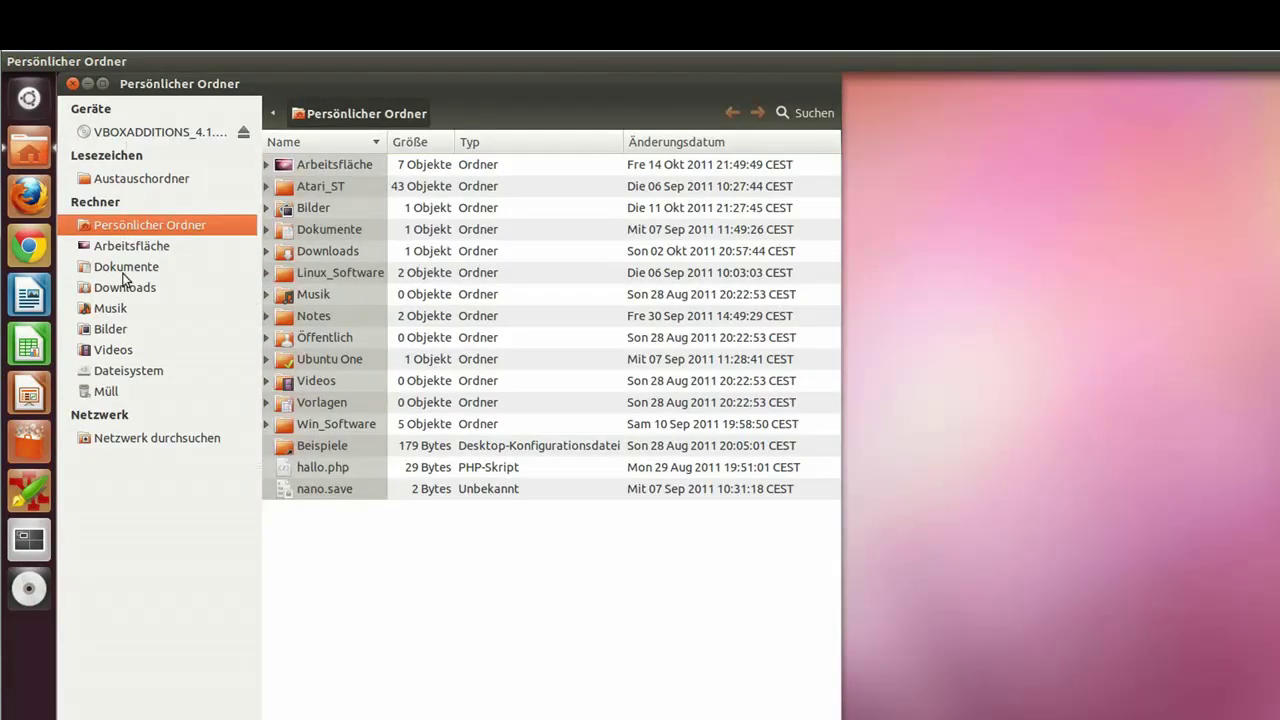
Step: Check Beispiele's properties (3 items, 5,2 MB, owned by root), then close the home folder window
right_click(132, 228)
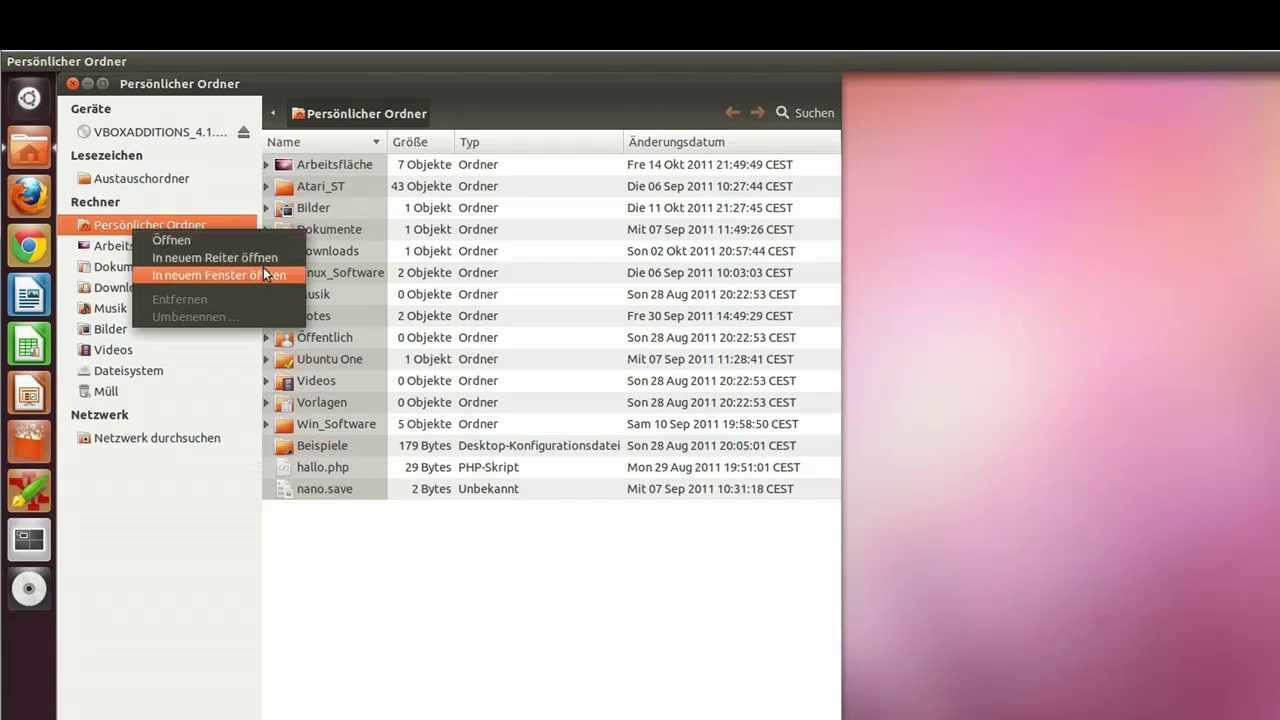
click(218, 241)
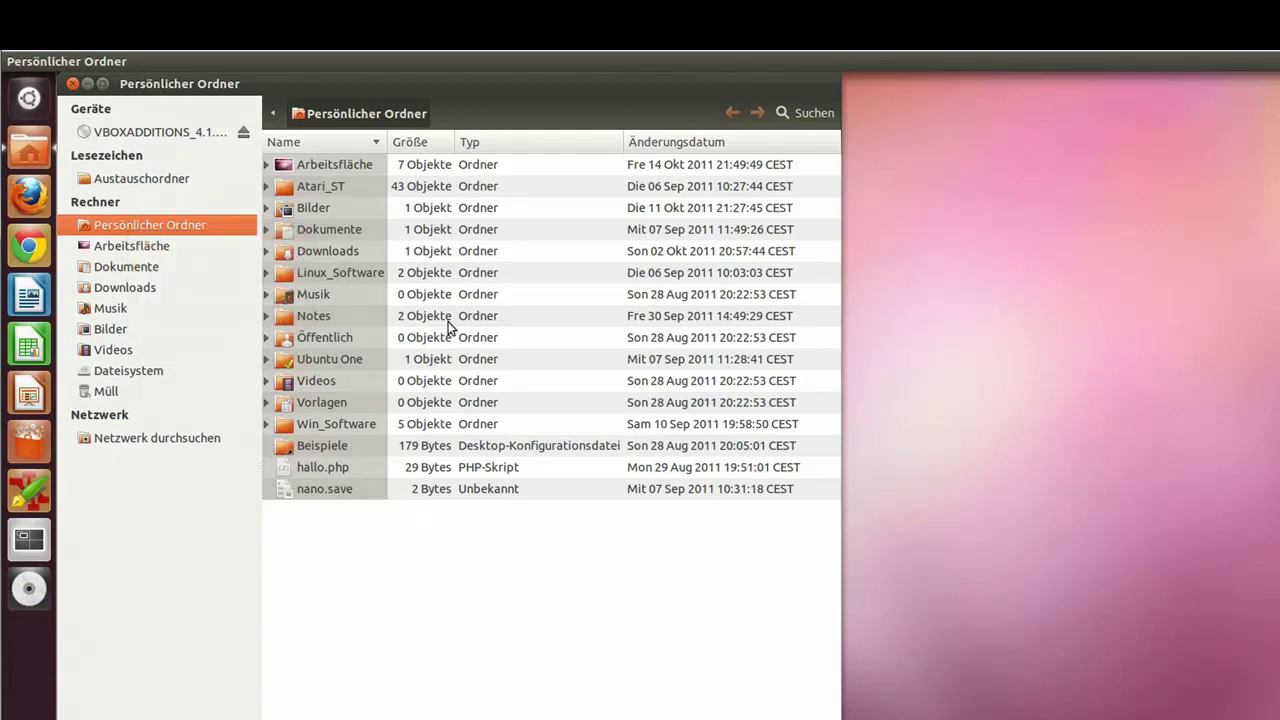
click(324, 443)
right_click(324, 443)
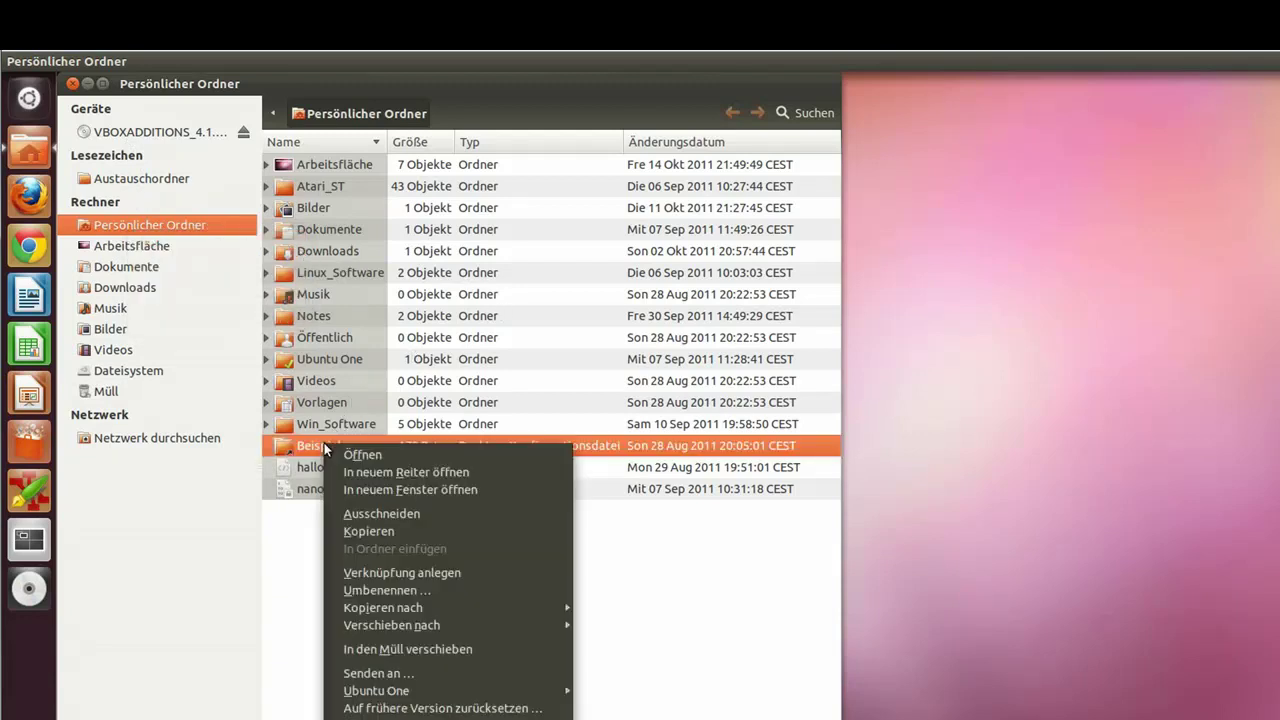
click(400, 719)
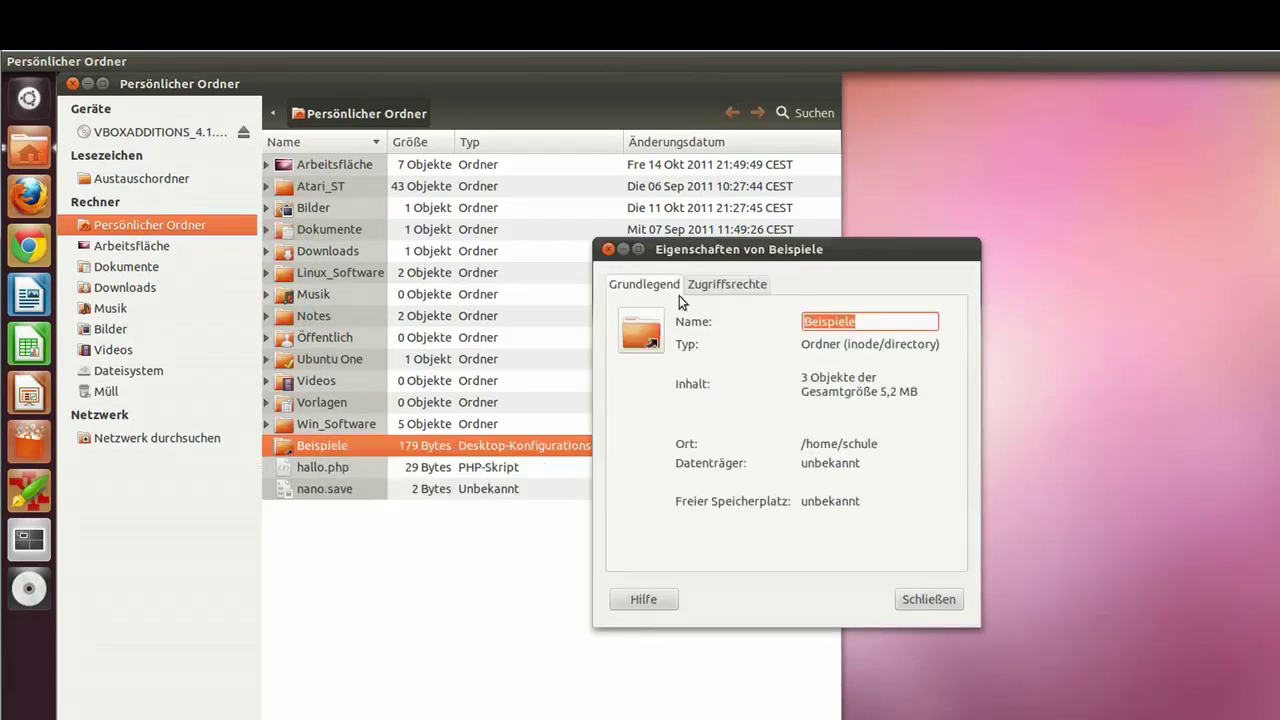
click(712, 286)
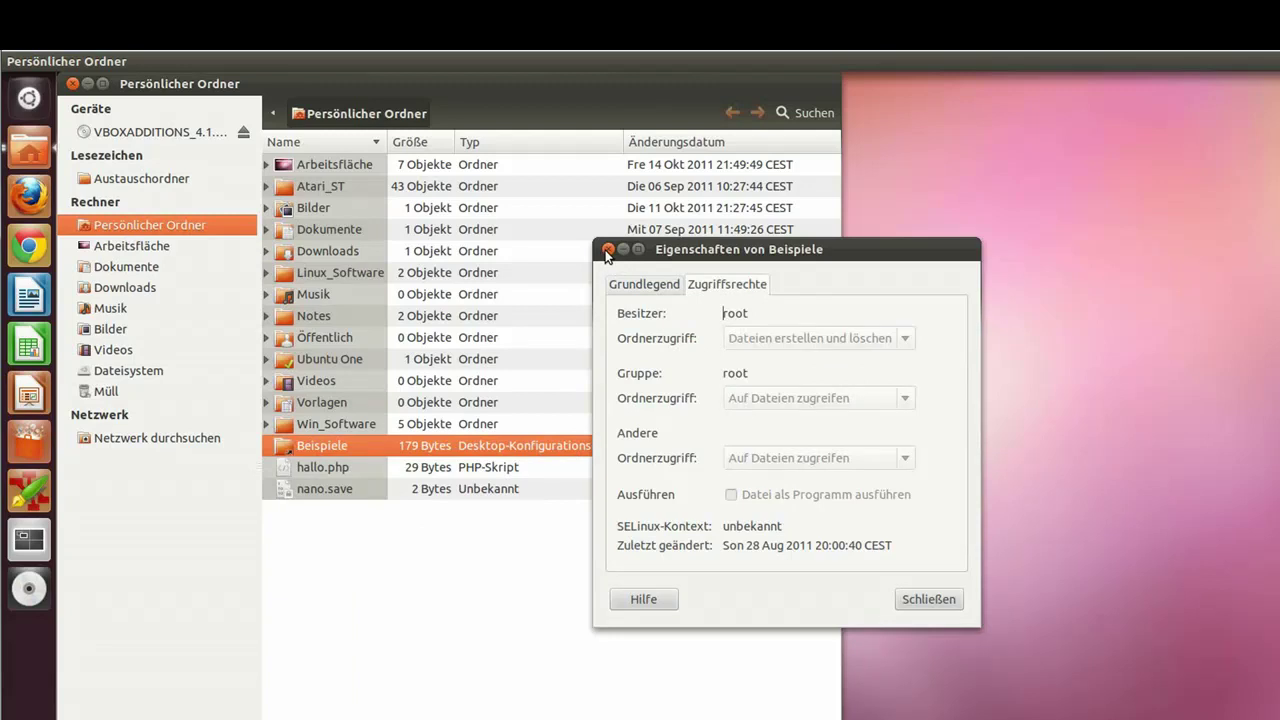
click(607, 249)
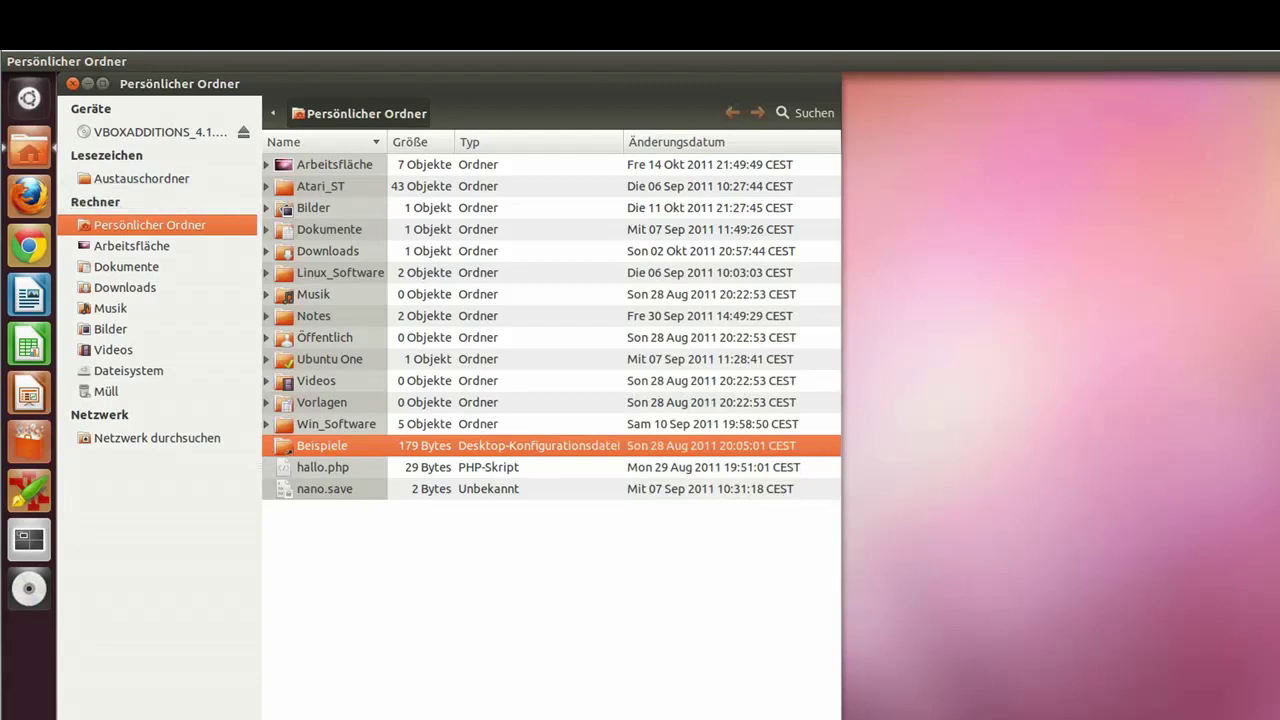
click(73, 84)
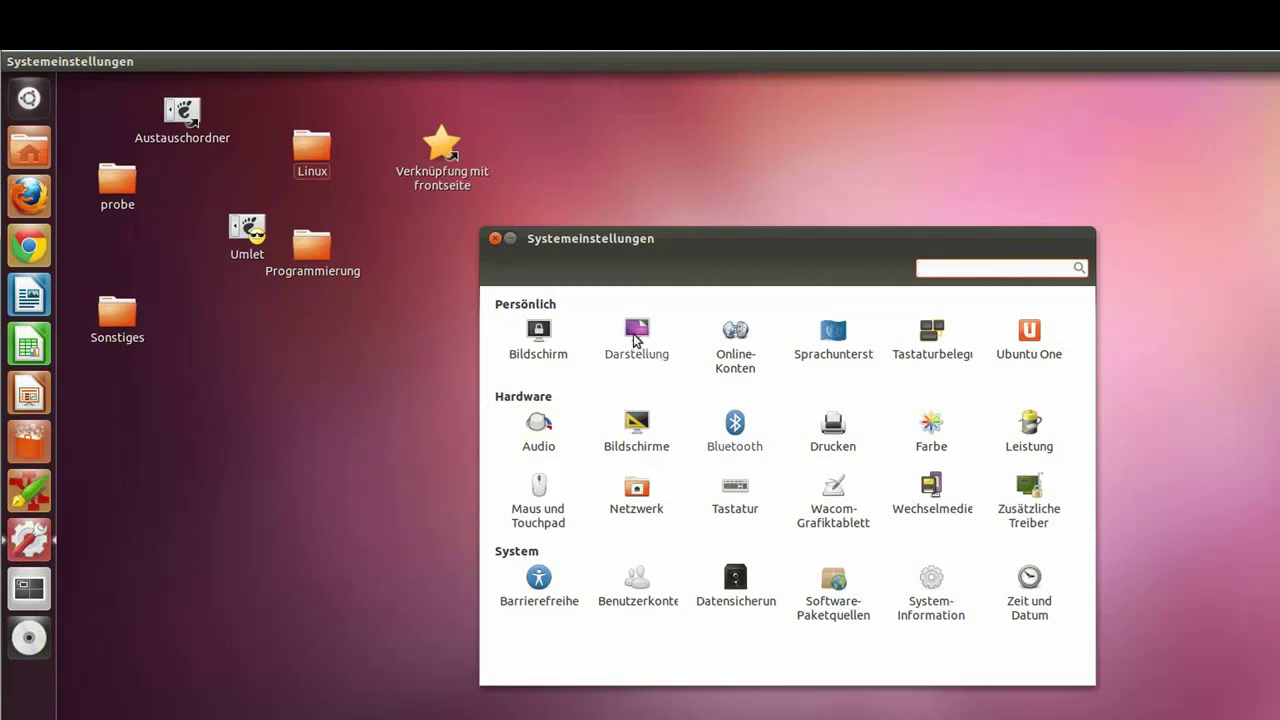
Step: Review the Darstellung wallpaper choices and the Bildschirme resolution (1888 × 944) unchanged, returning to the overview
click(636, 333)
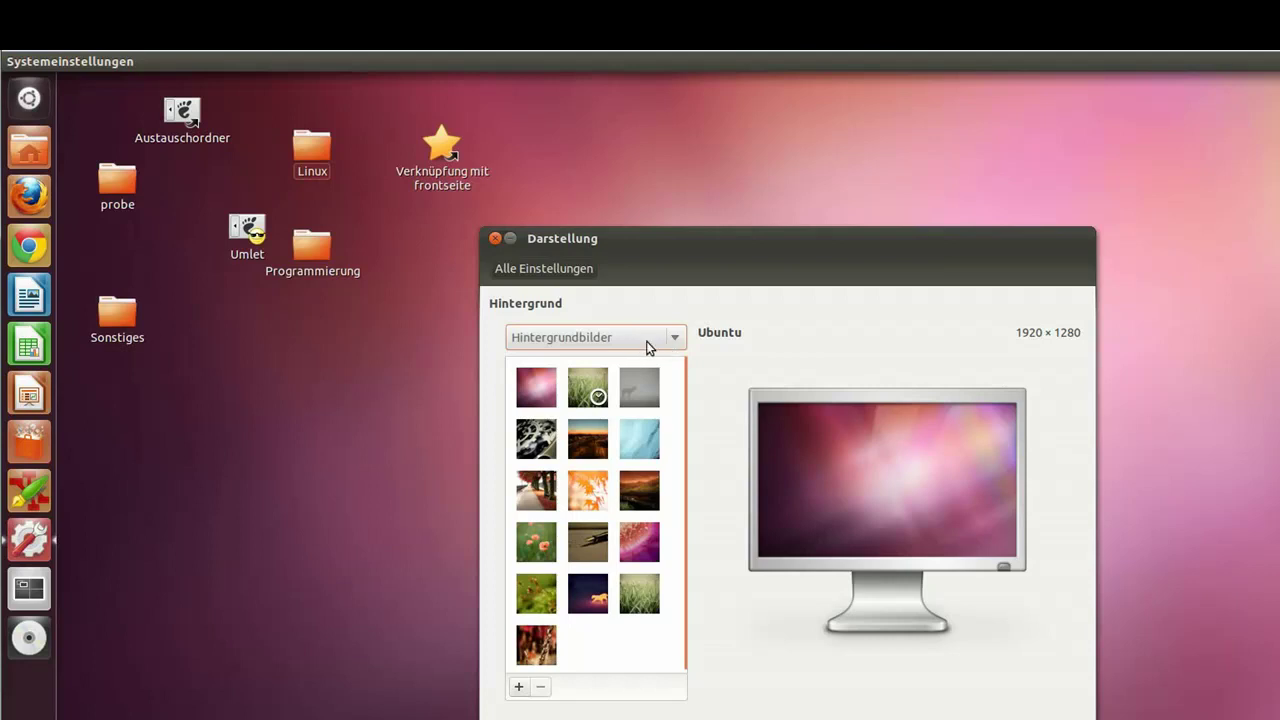
click(649, 341)
click(540, 266)
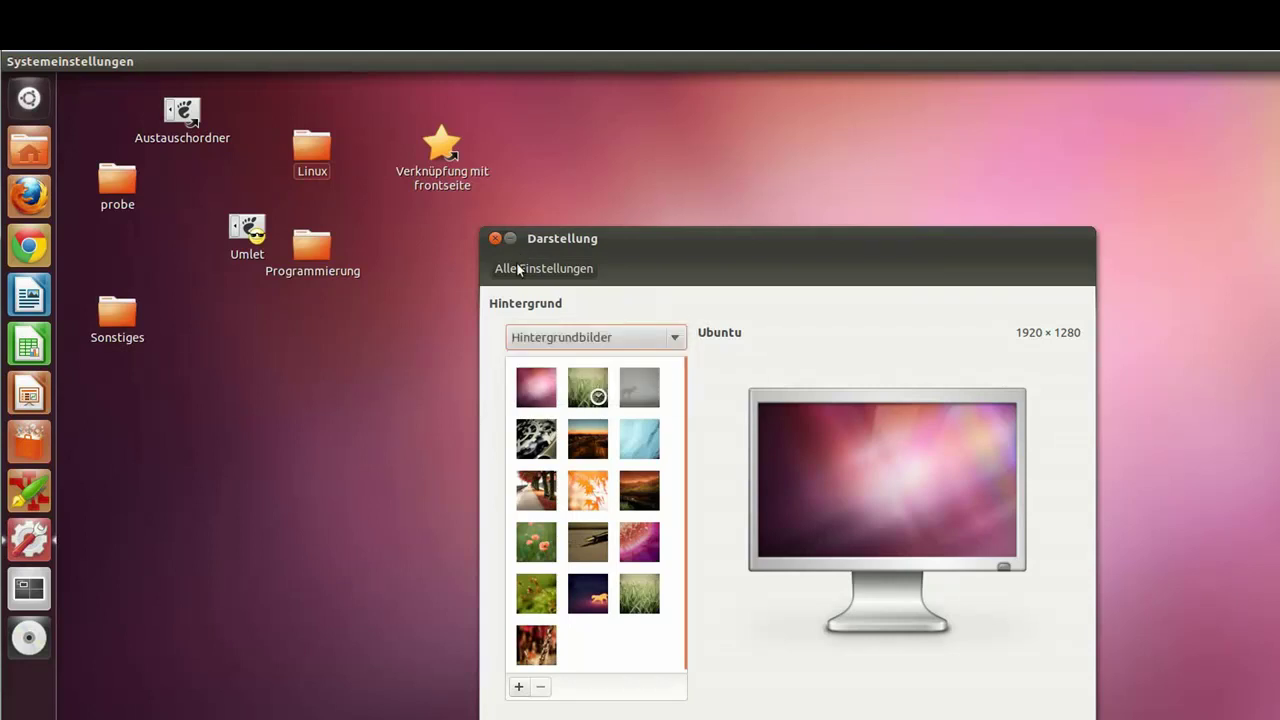
click(519, 270)
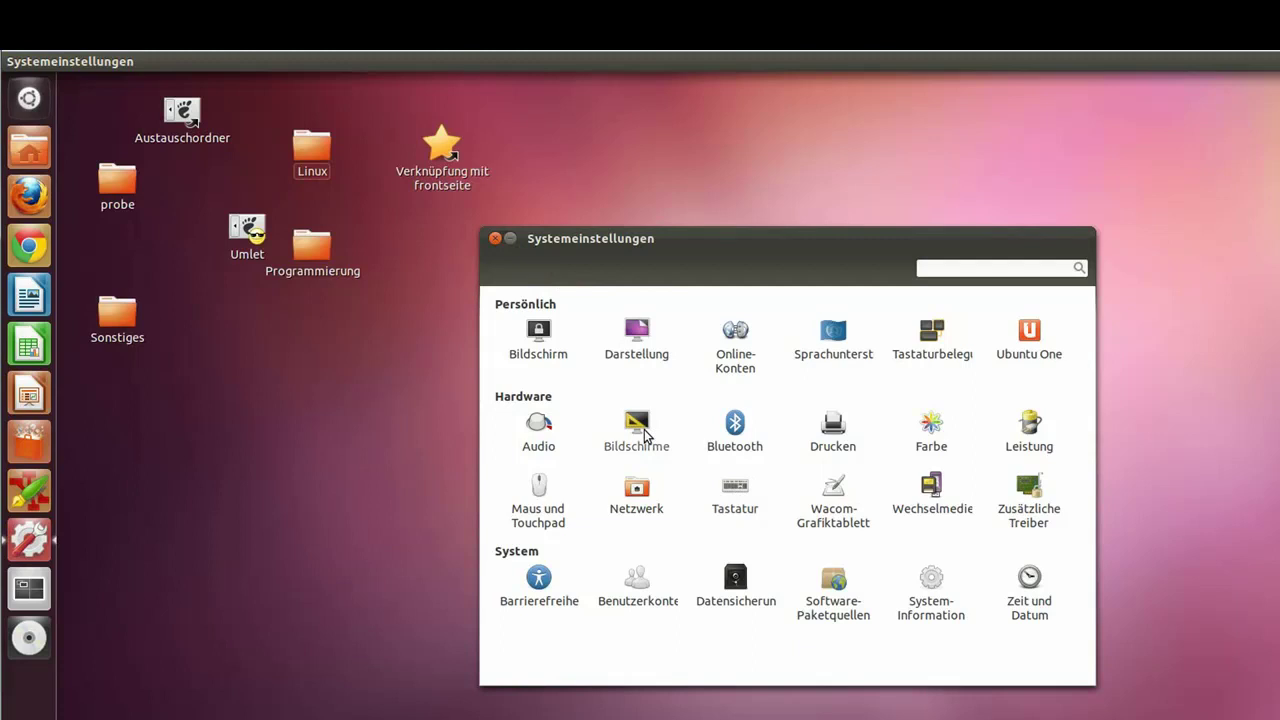
click(645, 432)
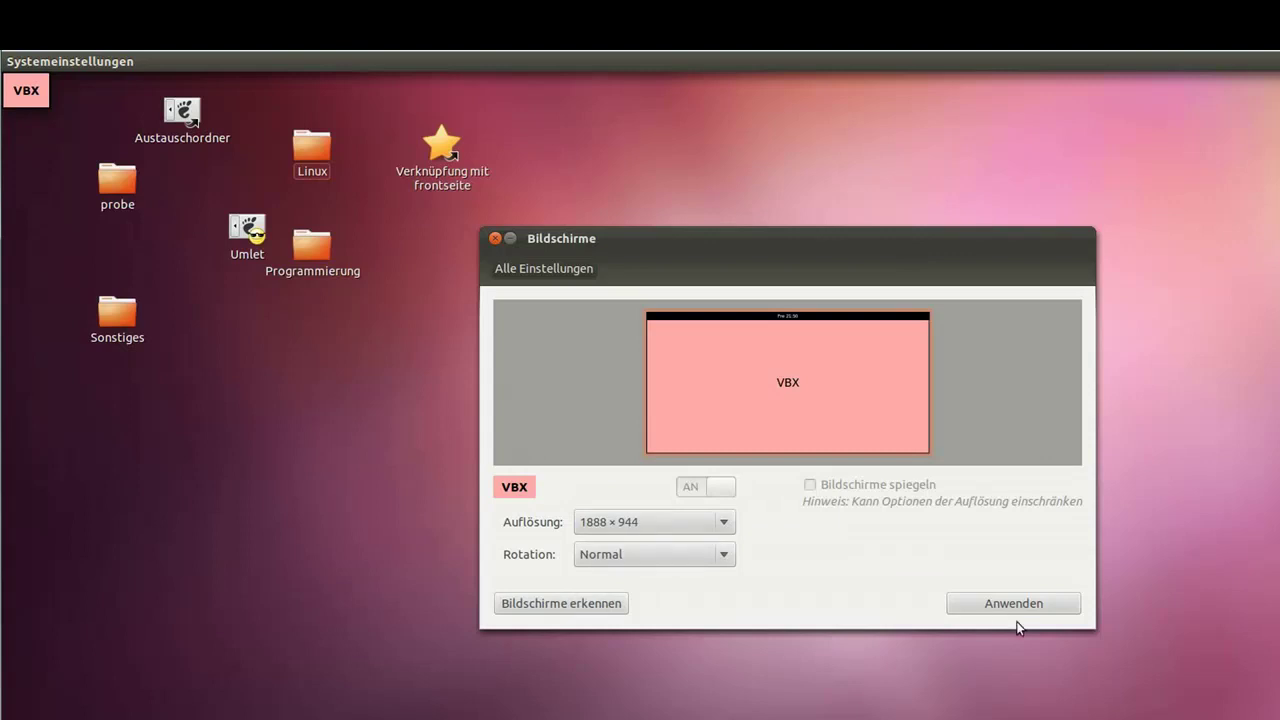
click(540, 269)
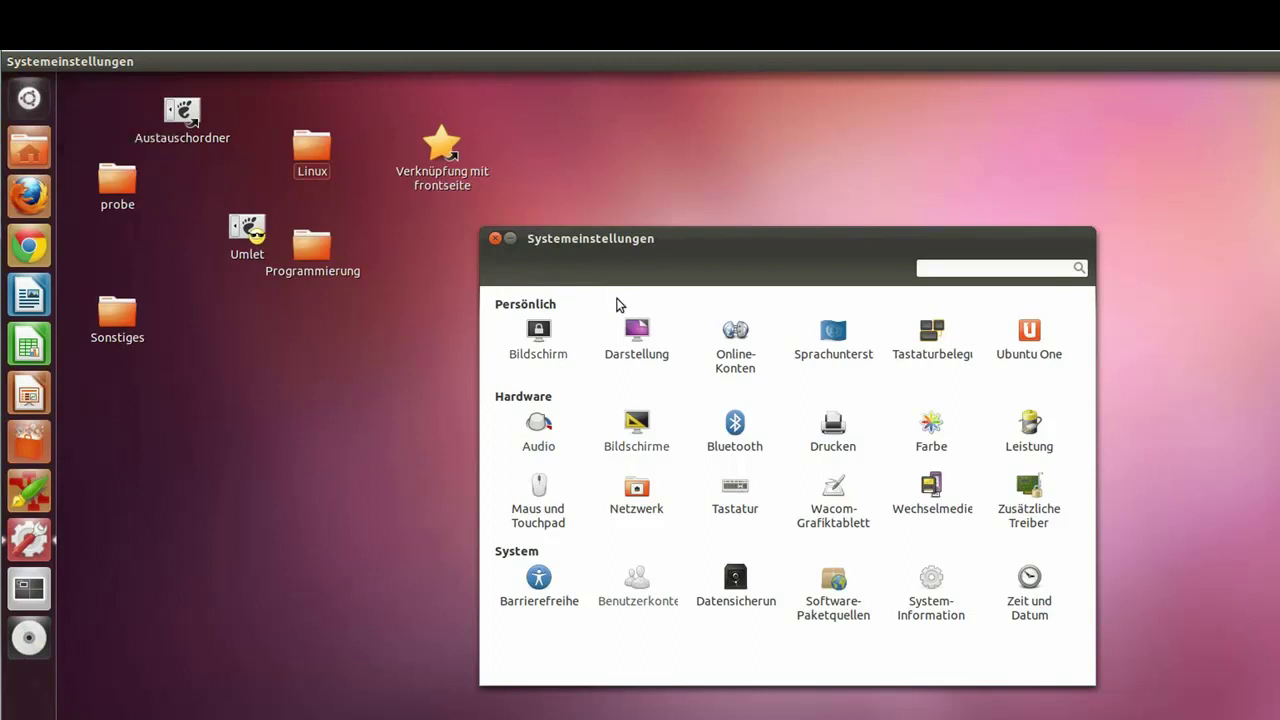
Step: In Bildschirm, switch Sperren to AN and keep locking at 'Bildschirm schaltet ab'
click(545, 337)
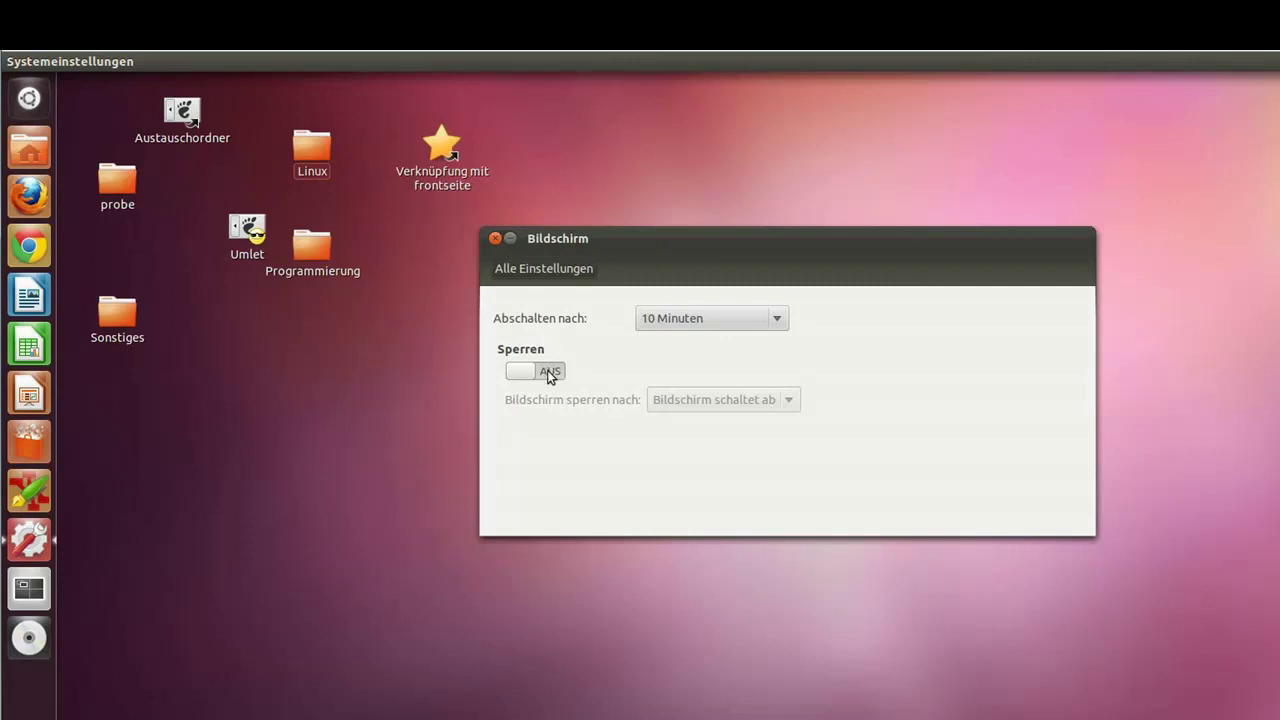
click(527, 372)
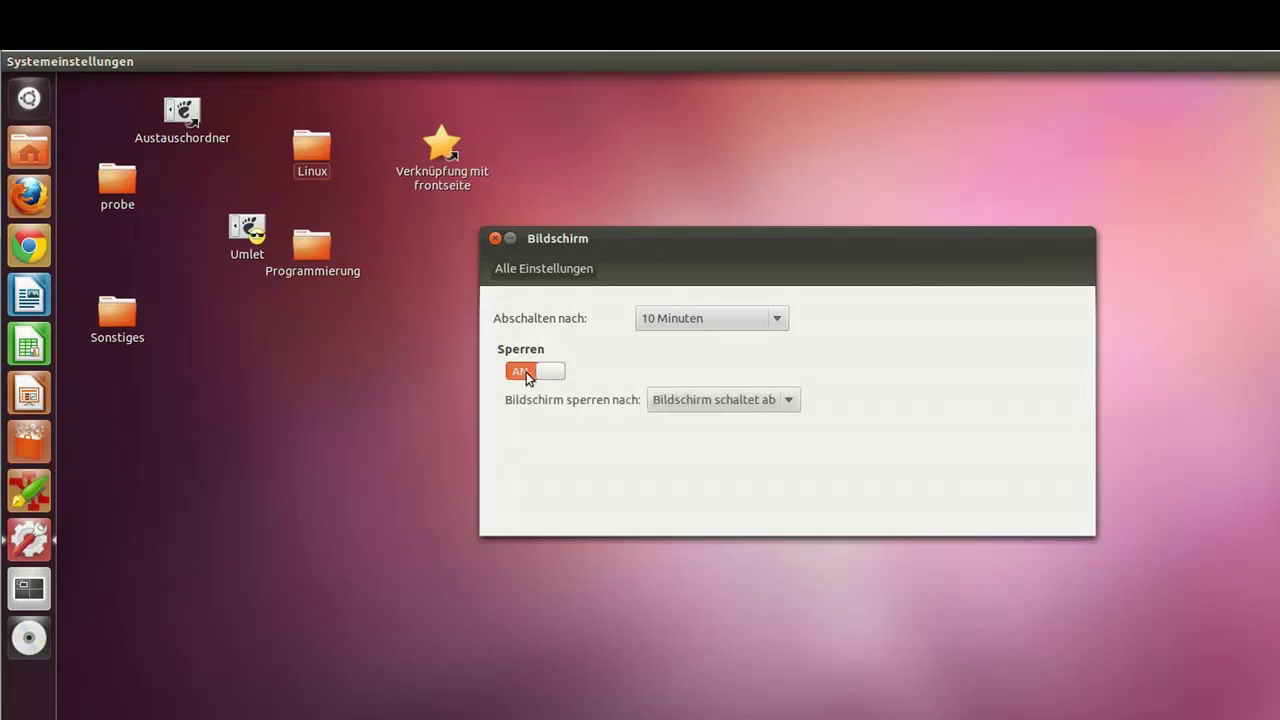
click(699, 402)
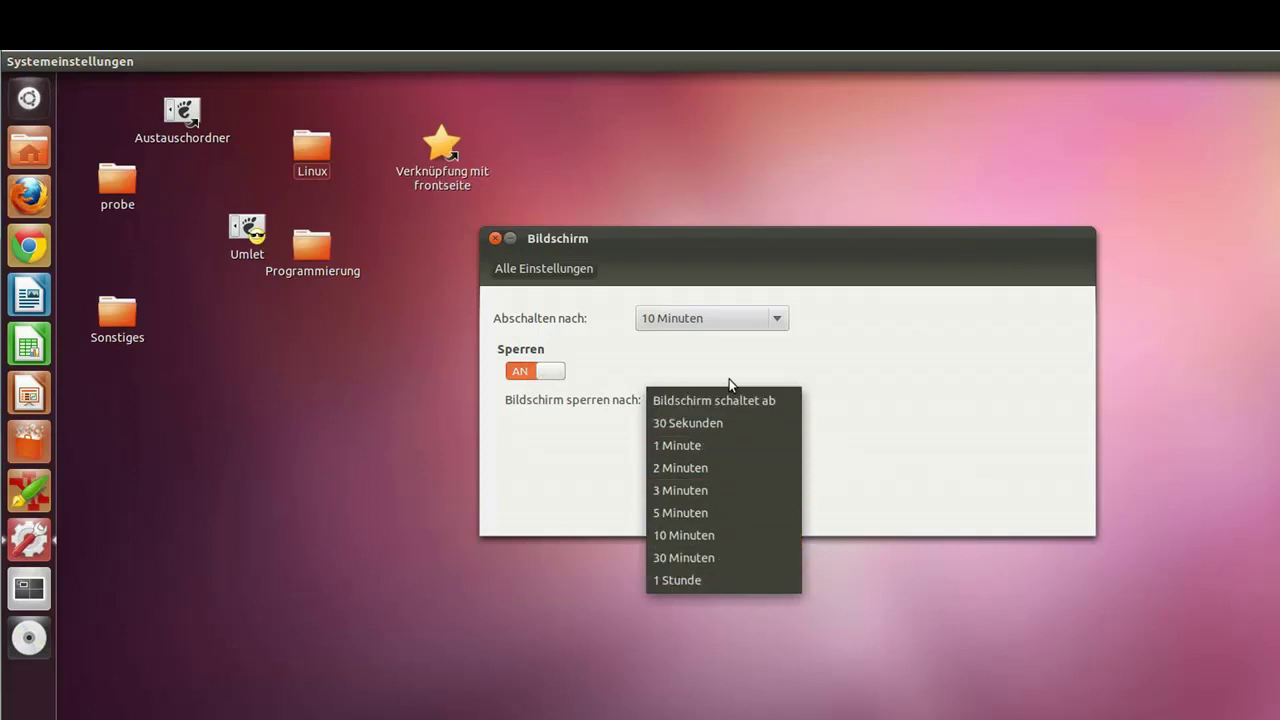
click(836, 370)
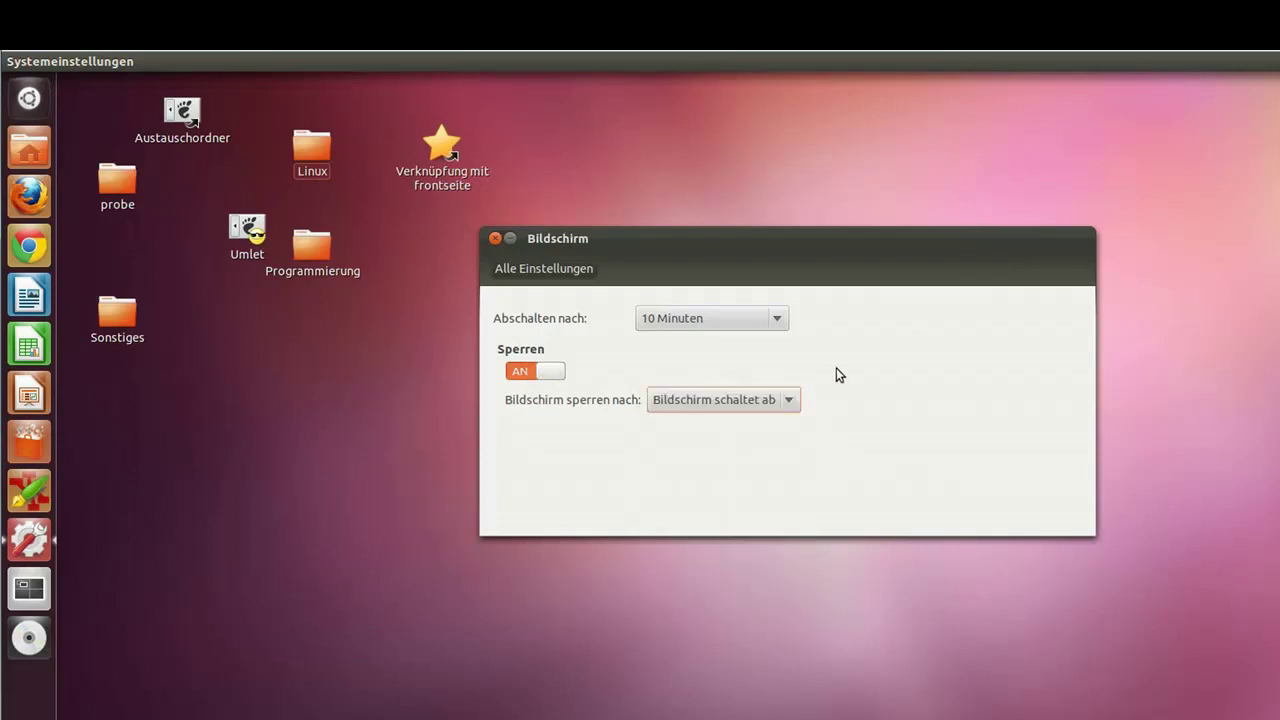
click(711, 399)
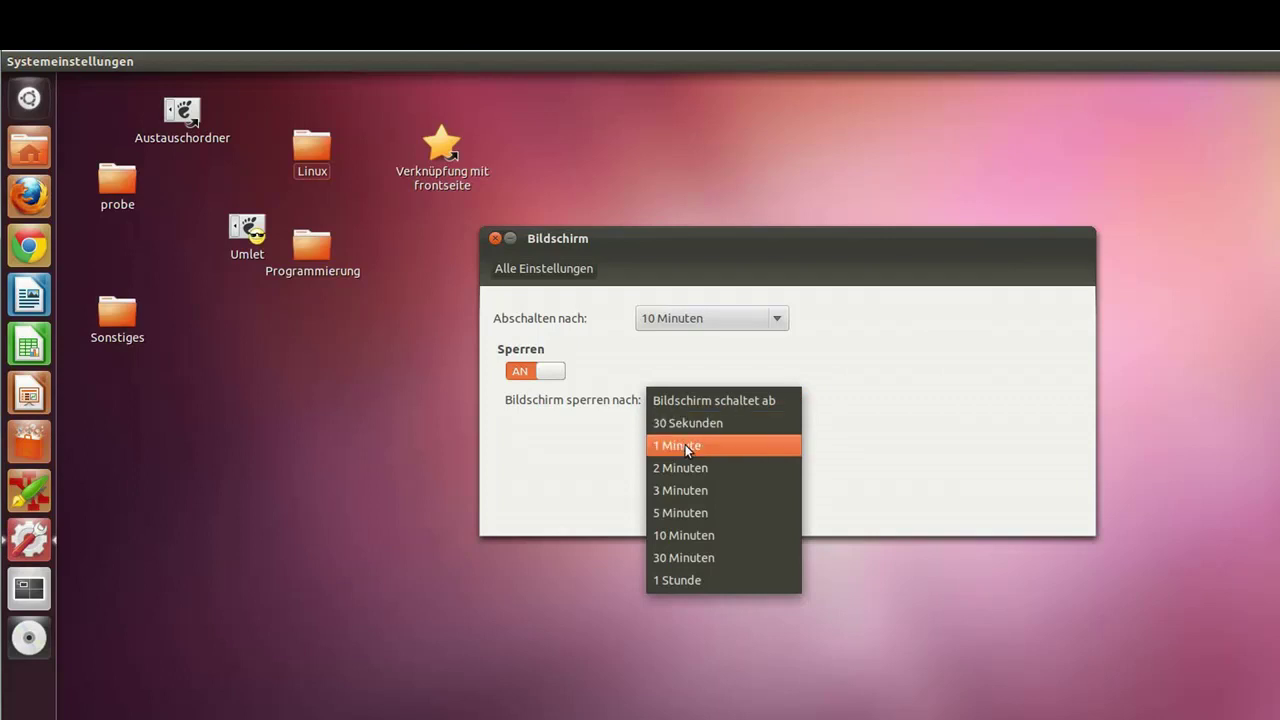
click(668, 358)
click(576, 270)
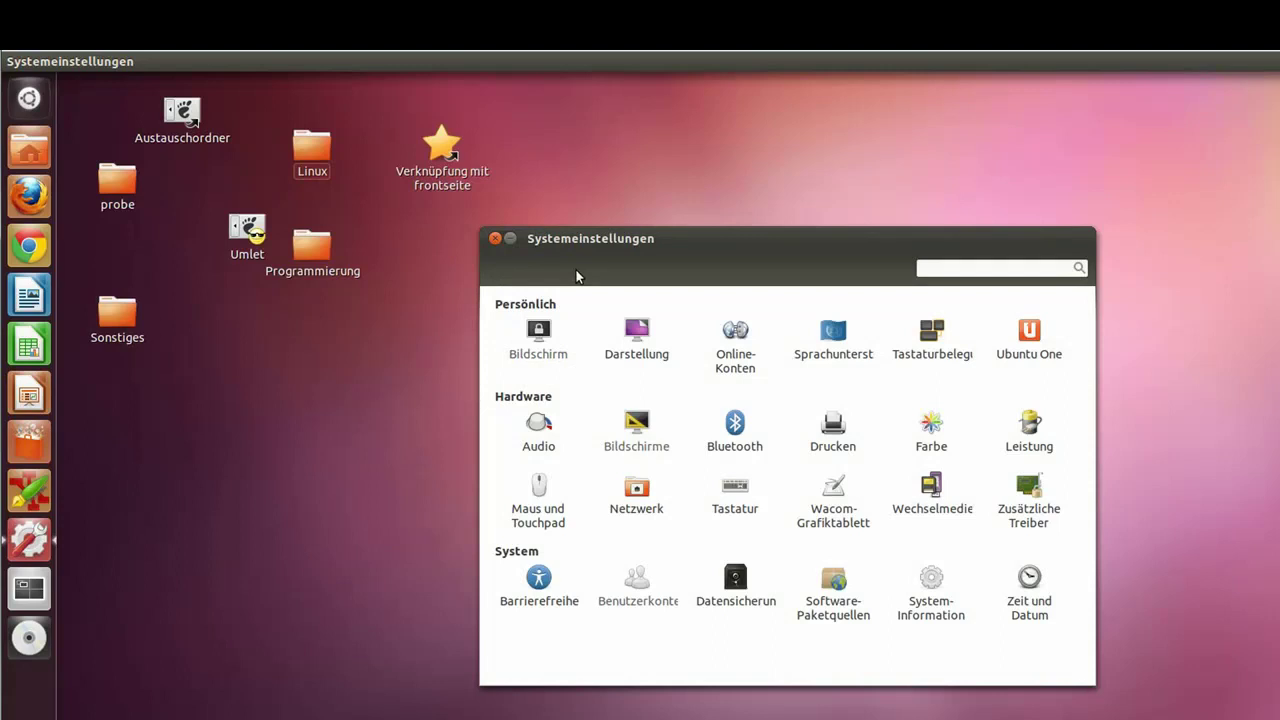
click(495, 240)
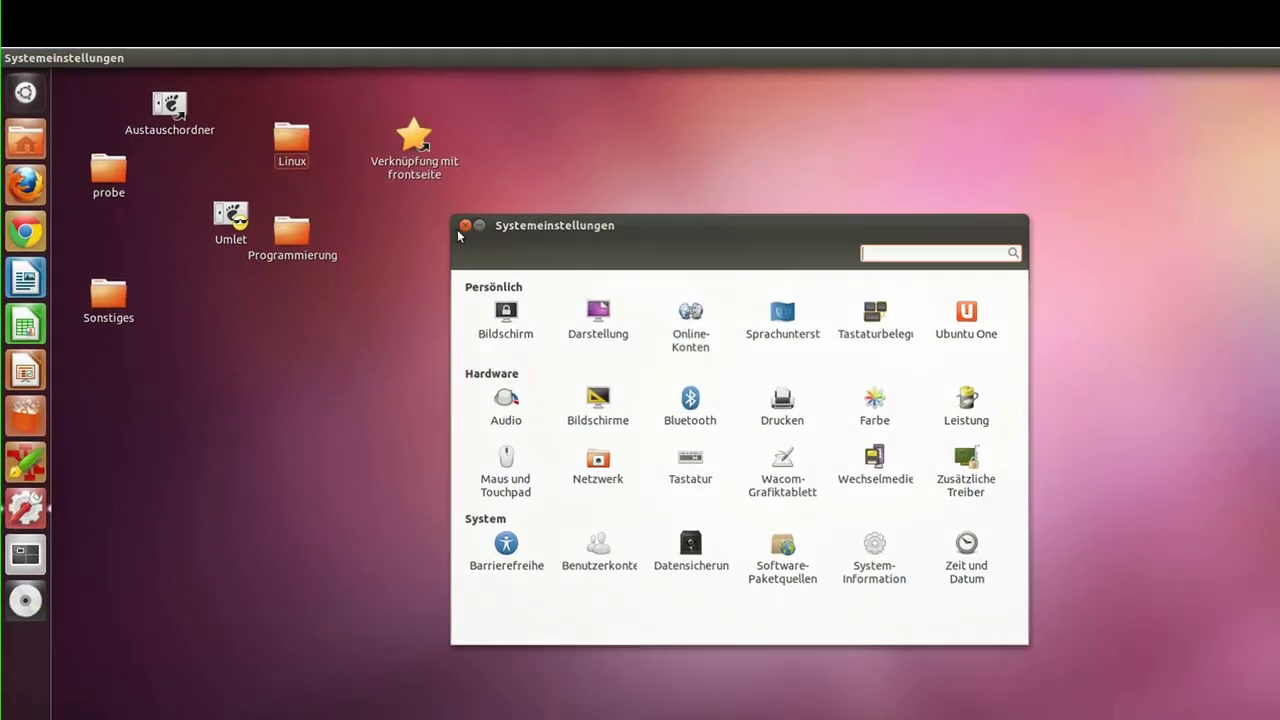
Step: Open the desktop background settings, cancel adding a wallpaper picture, and close Darstellung
click(494, 242)
right_click(463, 292)
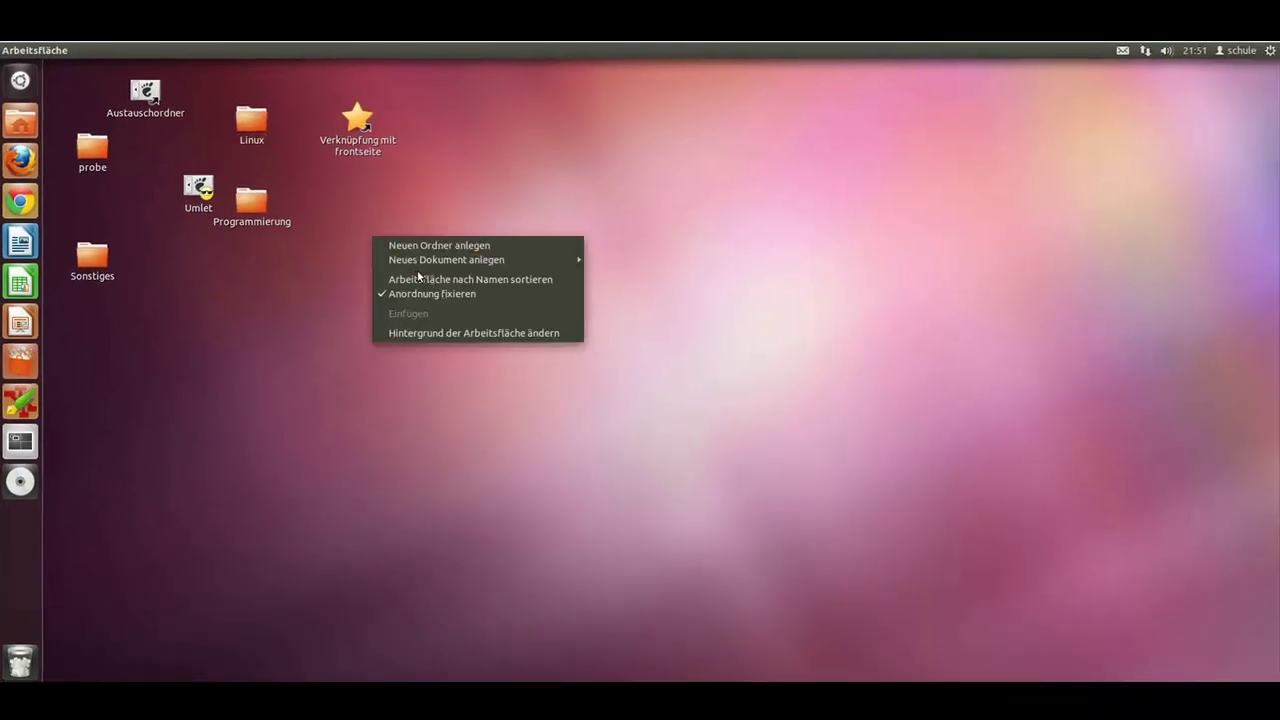
click(419, 336)
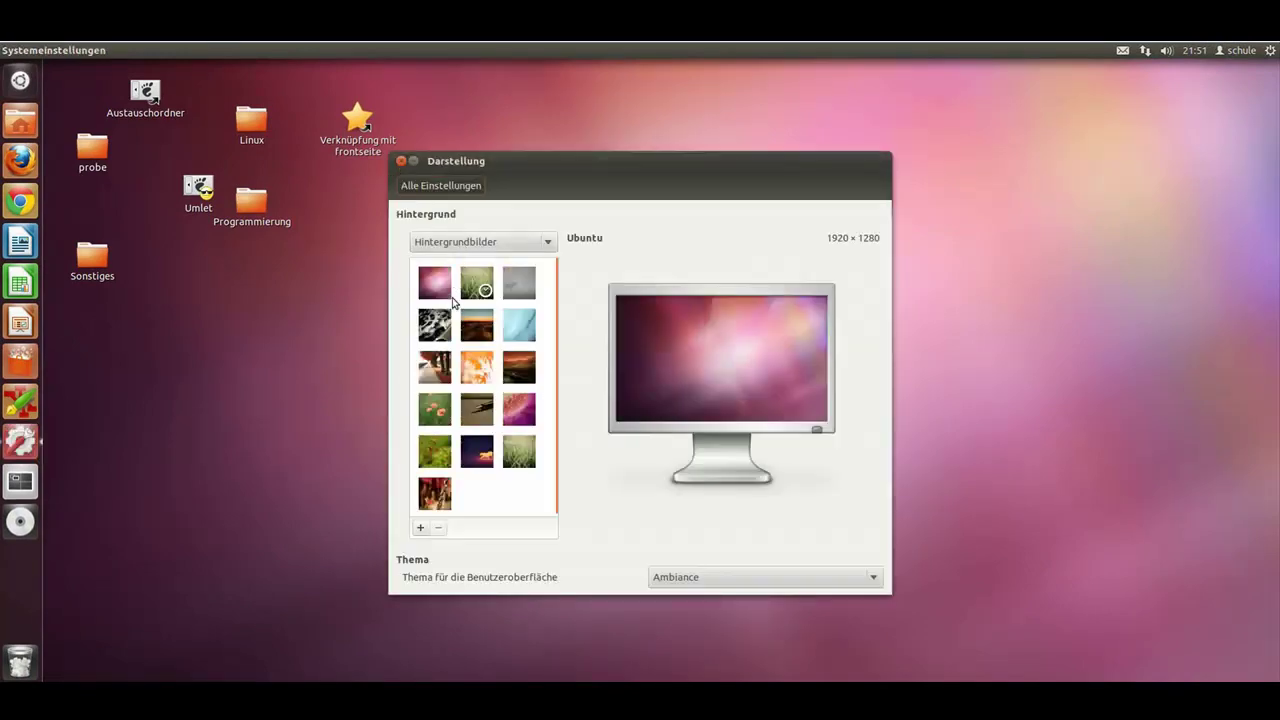
click(421, 528)
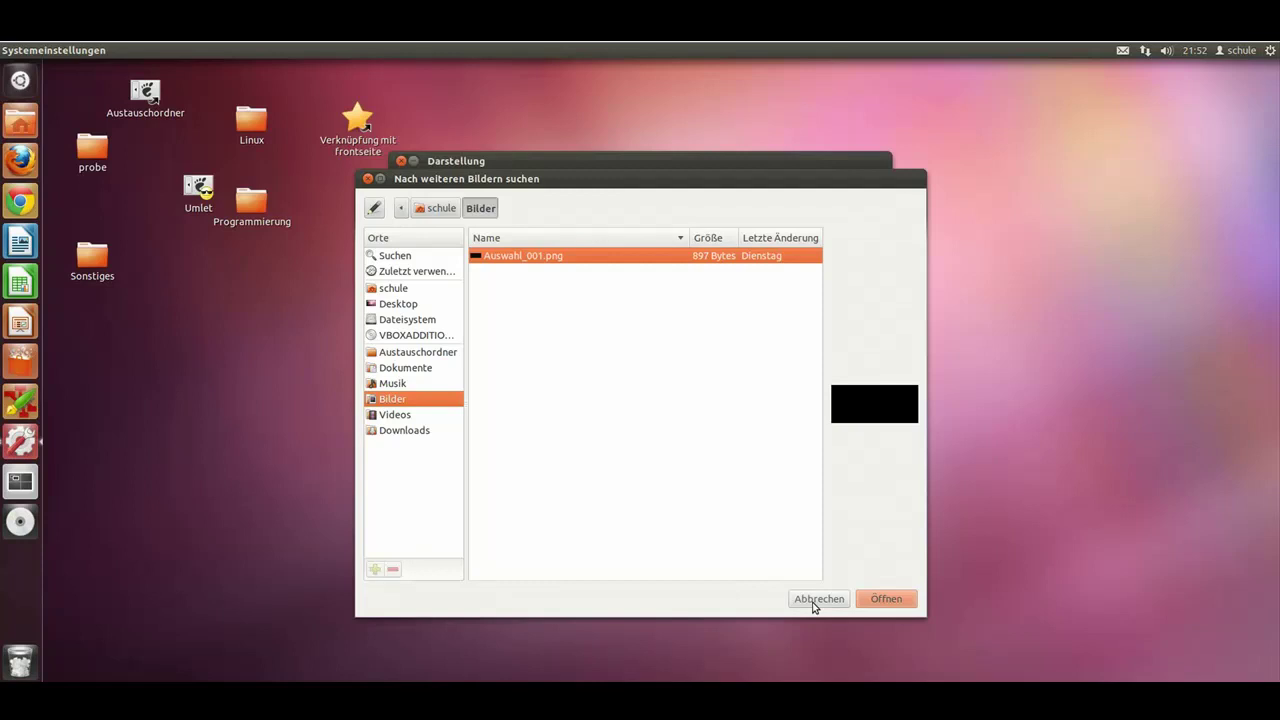
click(814, 599)
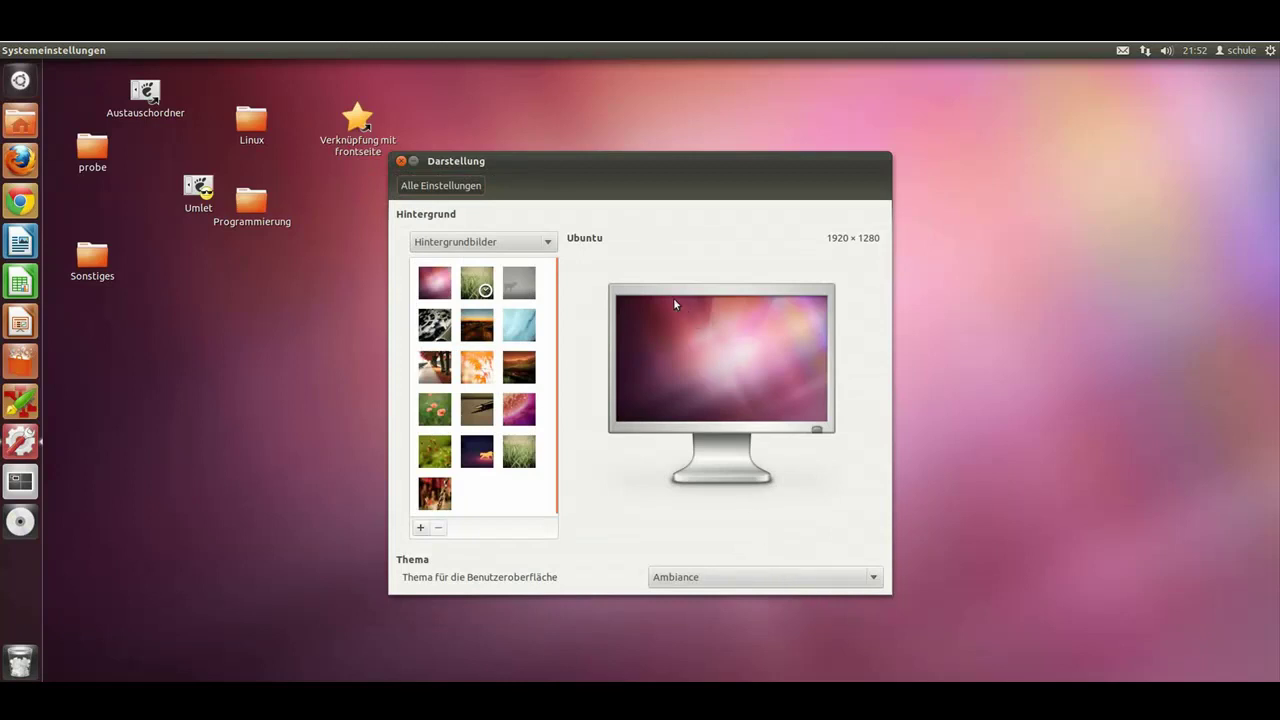
click(401, 161)
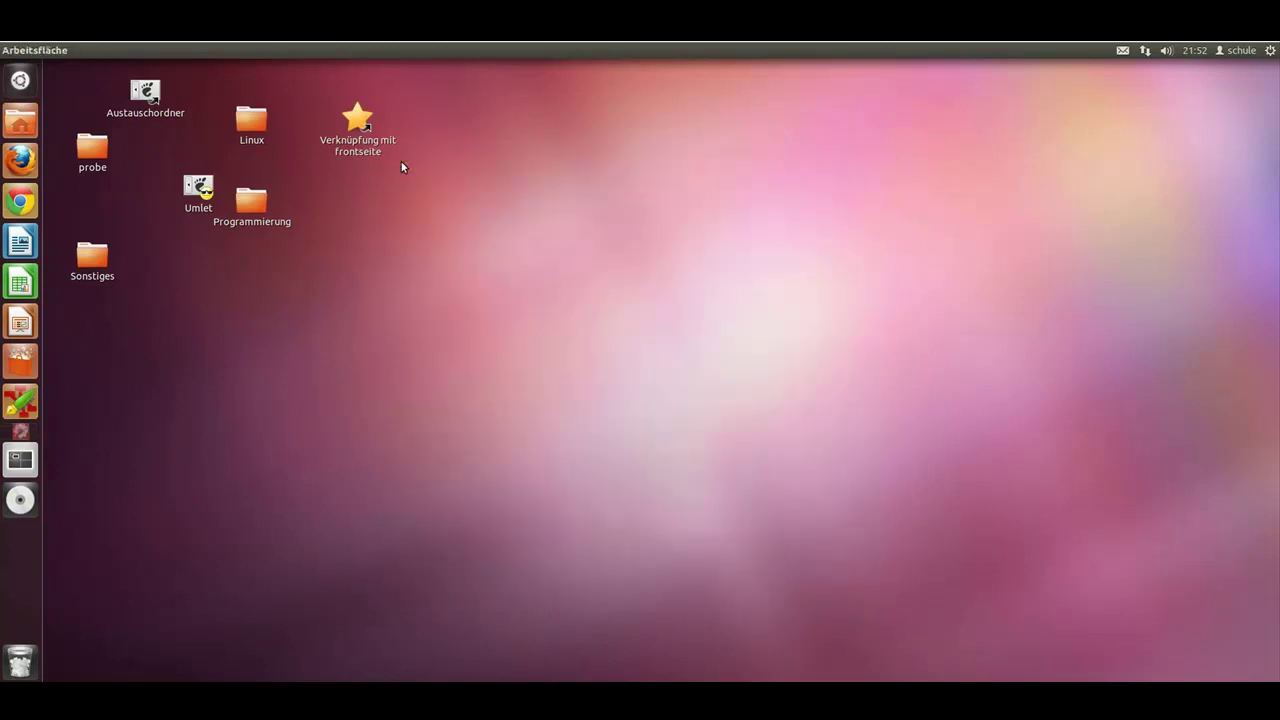
Step: Open the Update Manager, run Prüfen to check for updates, and expand the download Details
click(1270, 51)
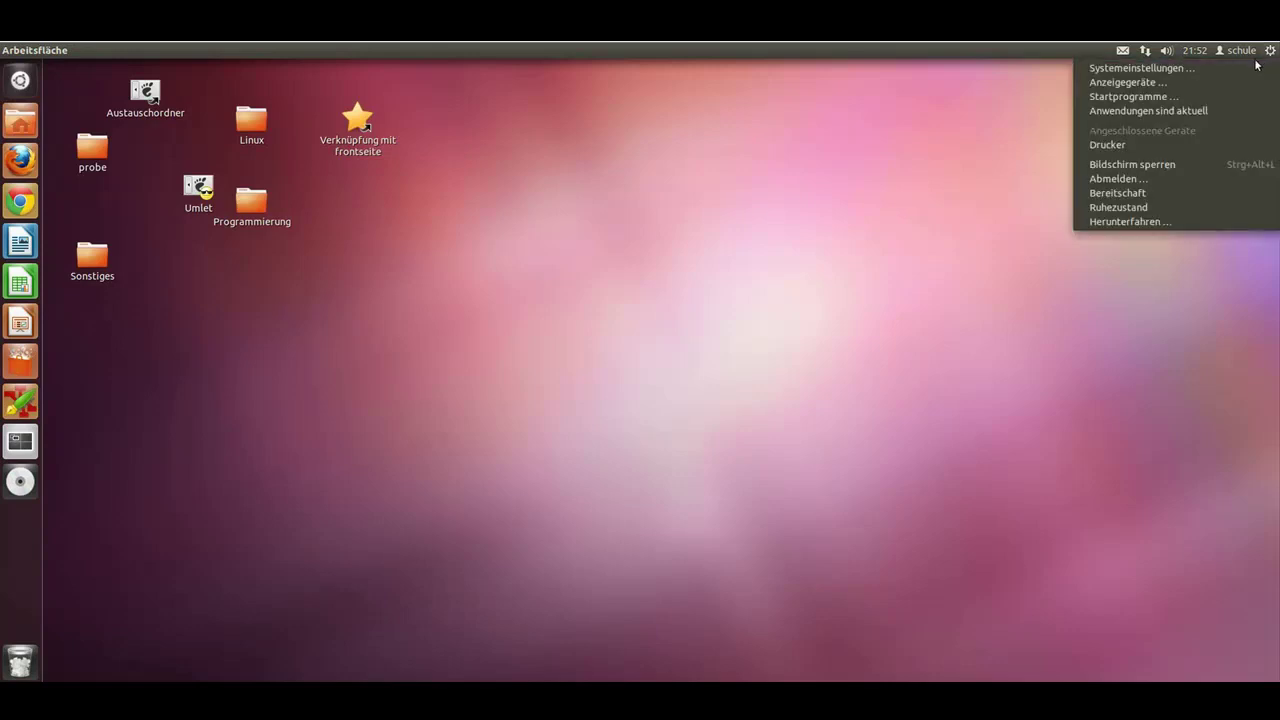
click(1200, 118)
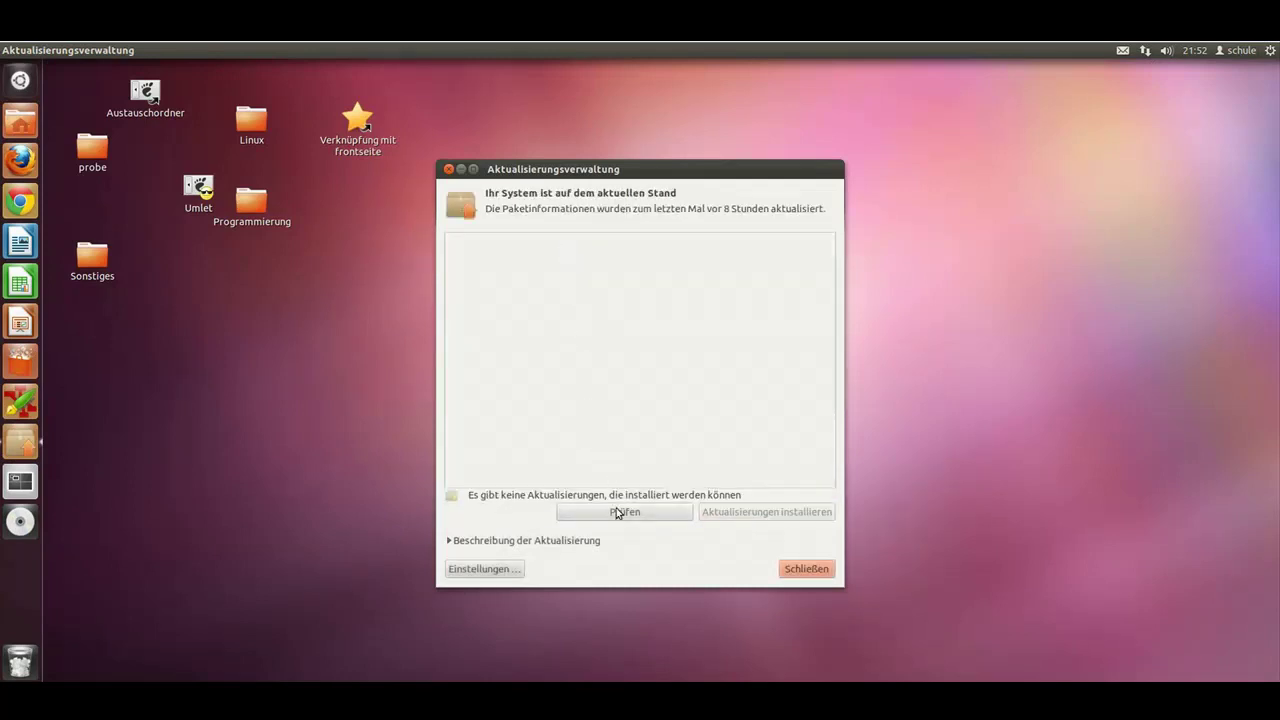
click(617, 512)
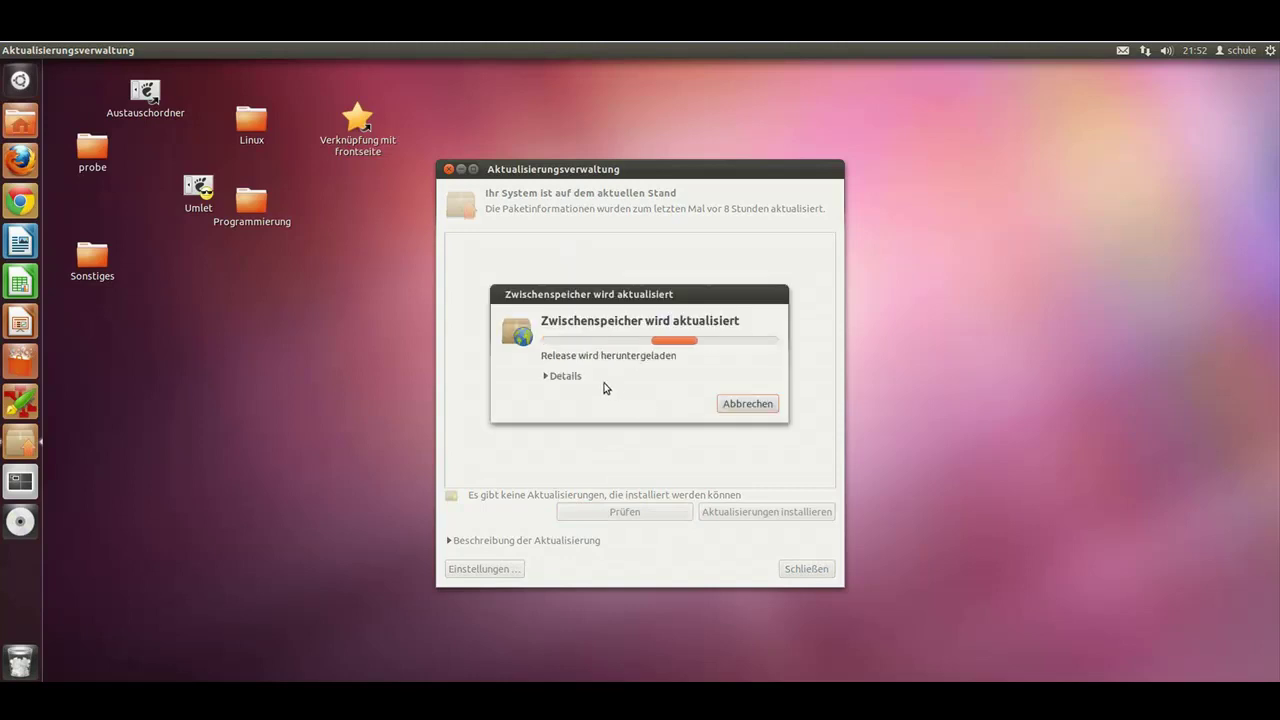
click(549, 377)
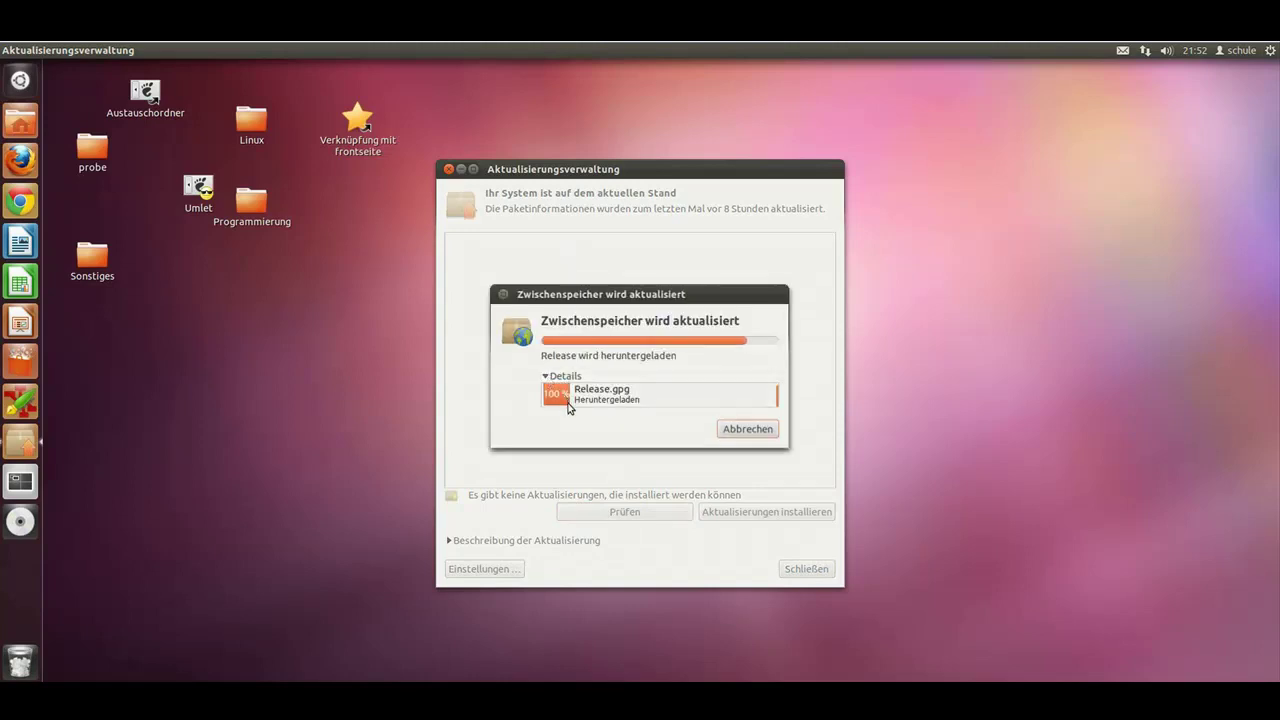
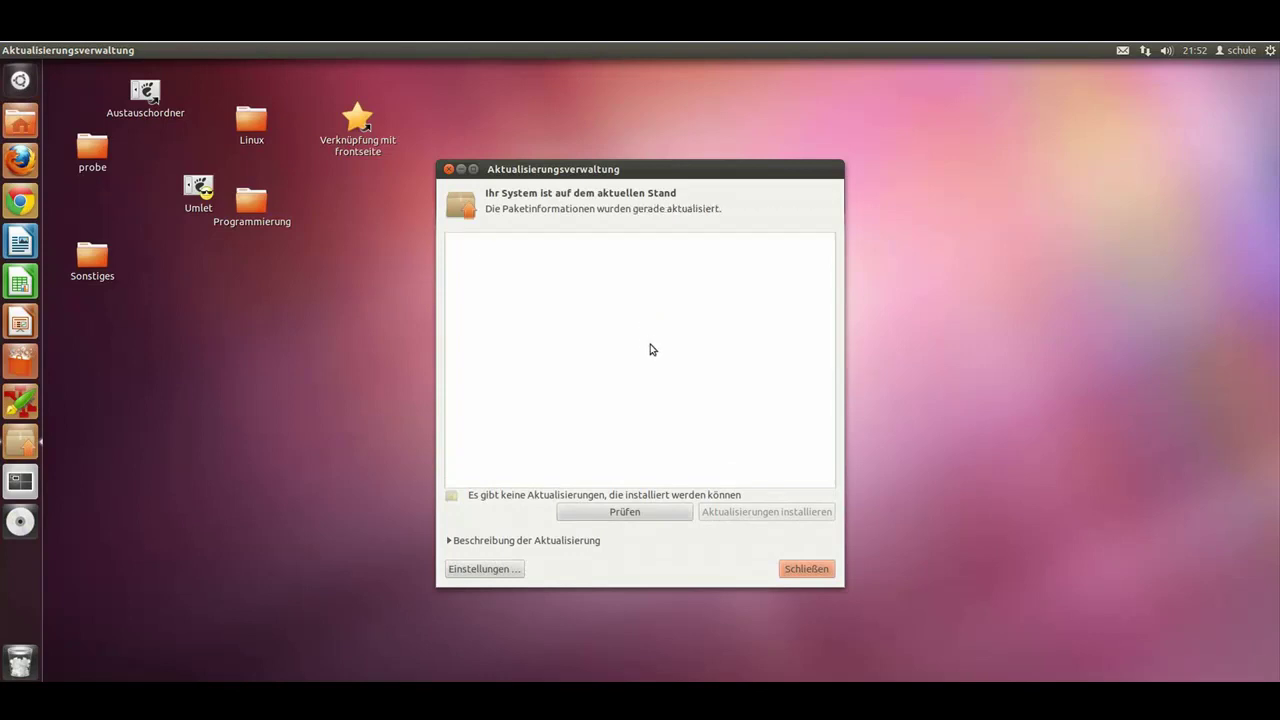
Step: Close the Aktualisierungsverwaltung now that it reports no updates
click(800, 572)
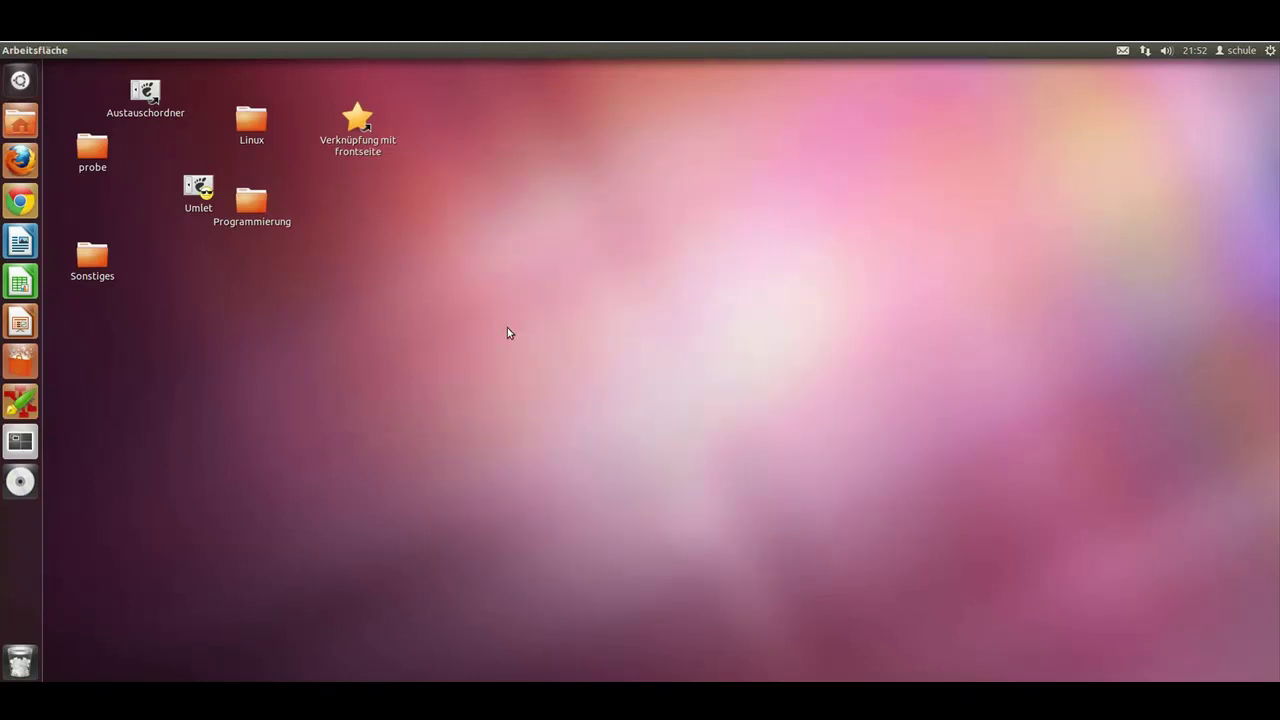
click(1270, 50)
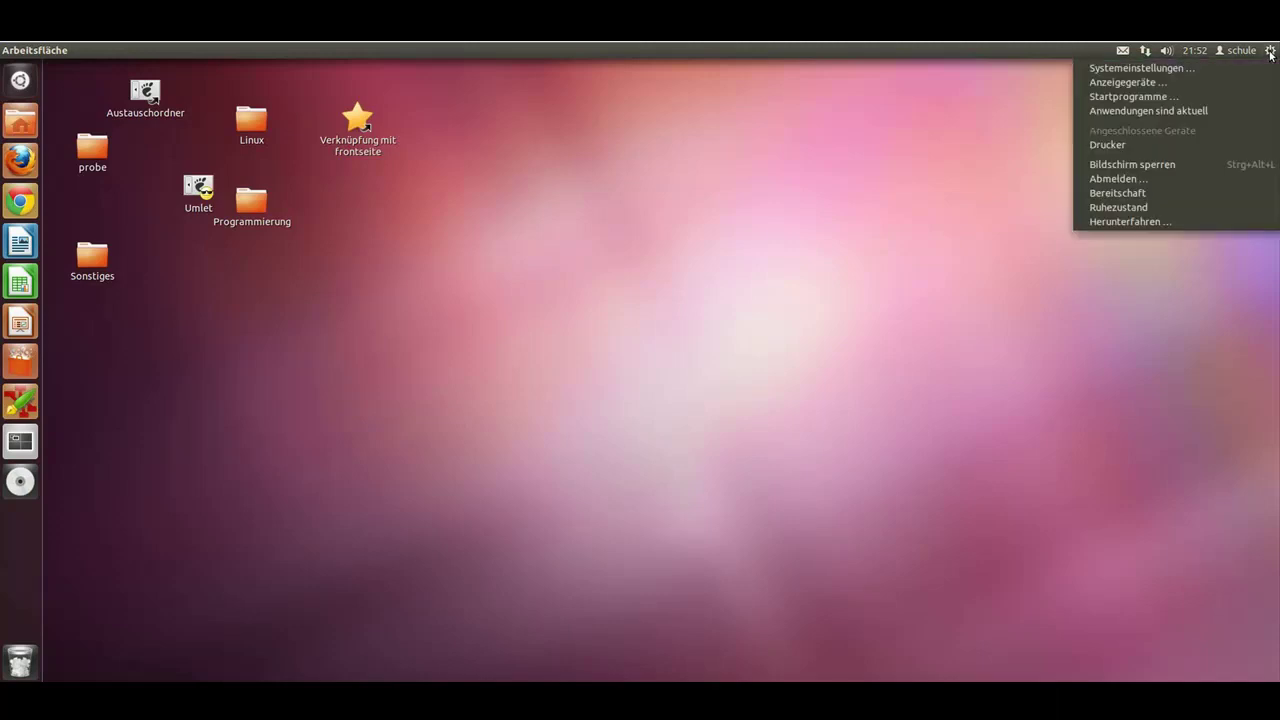
click(1144, 226)
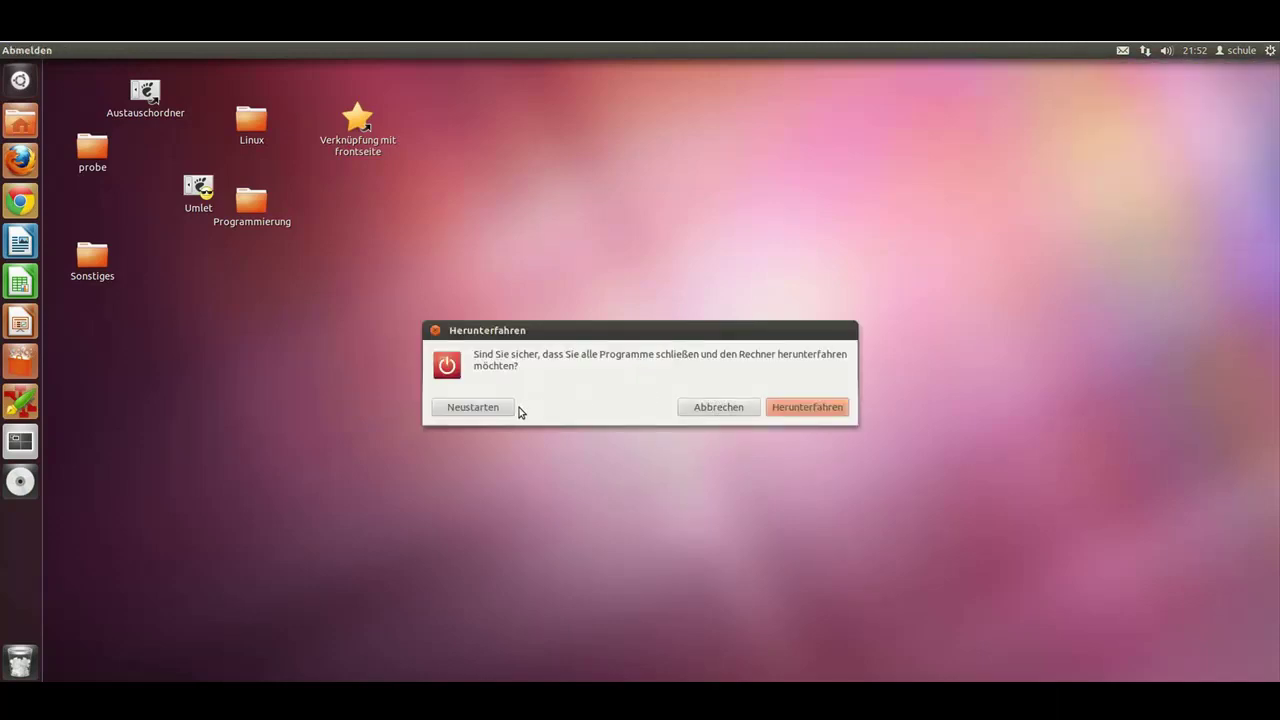
click(707, 414)
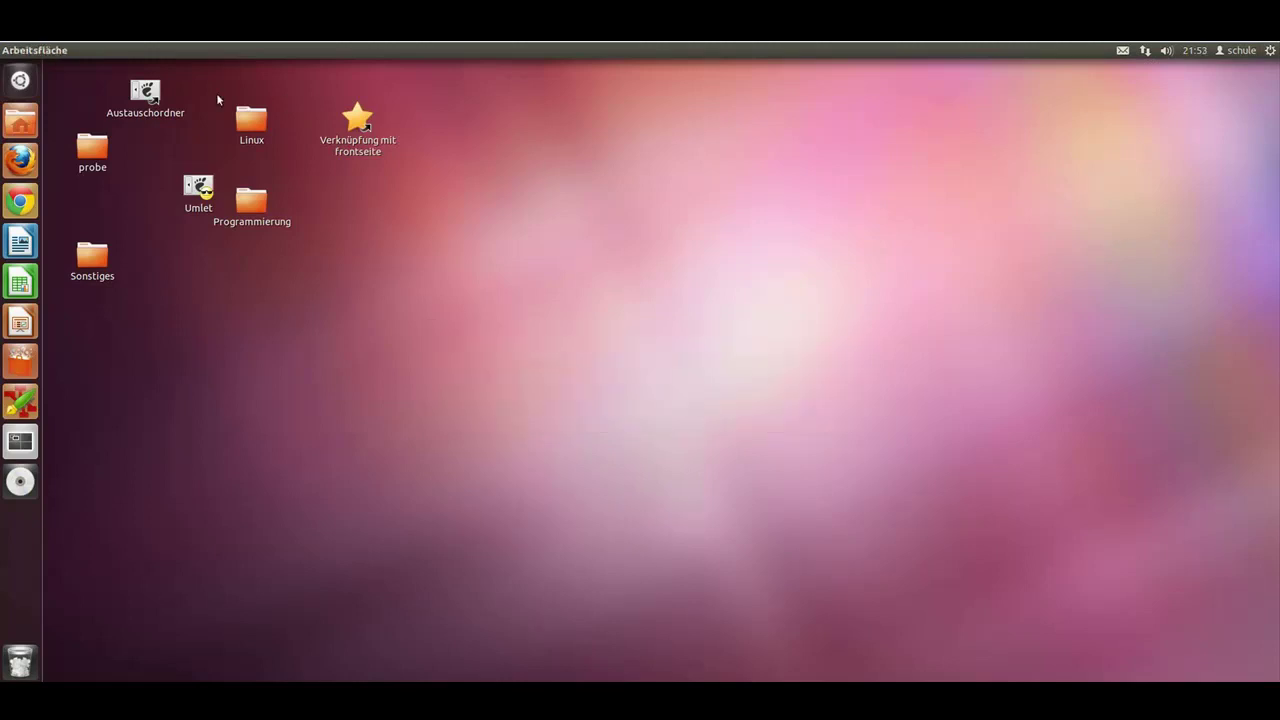
click(31, 129)
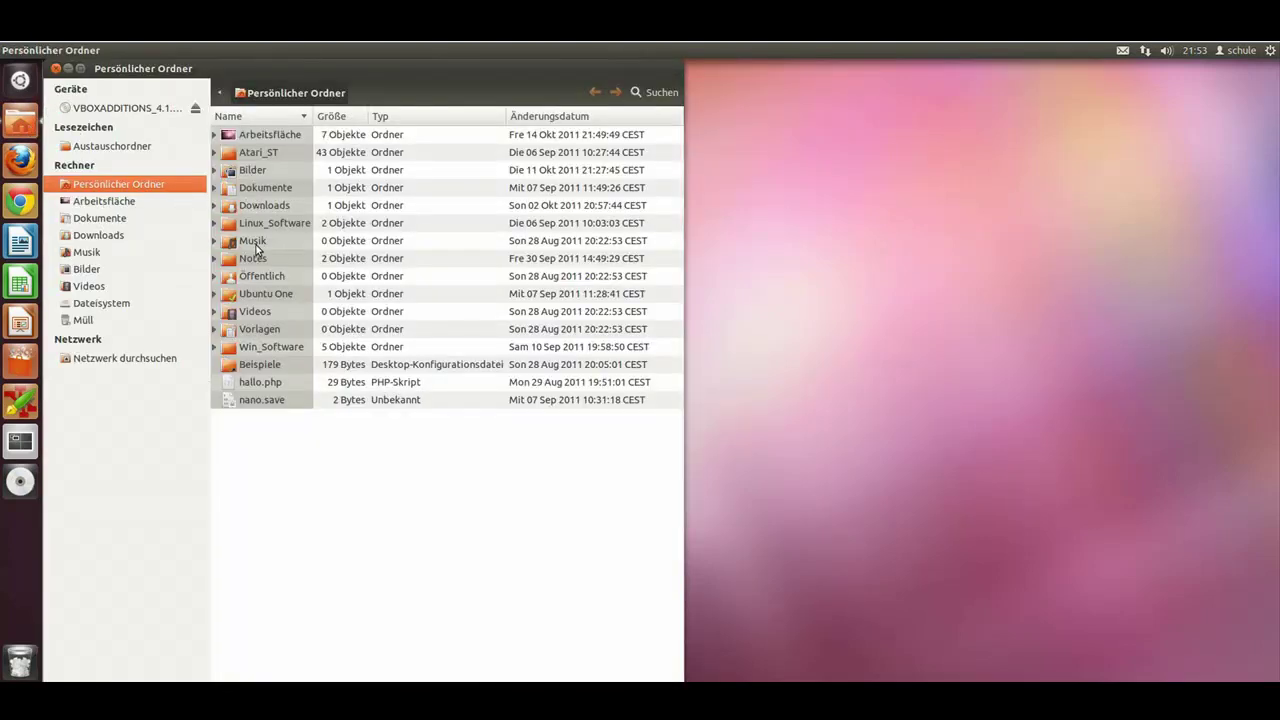
double_click(233, 189)
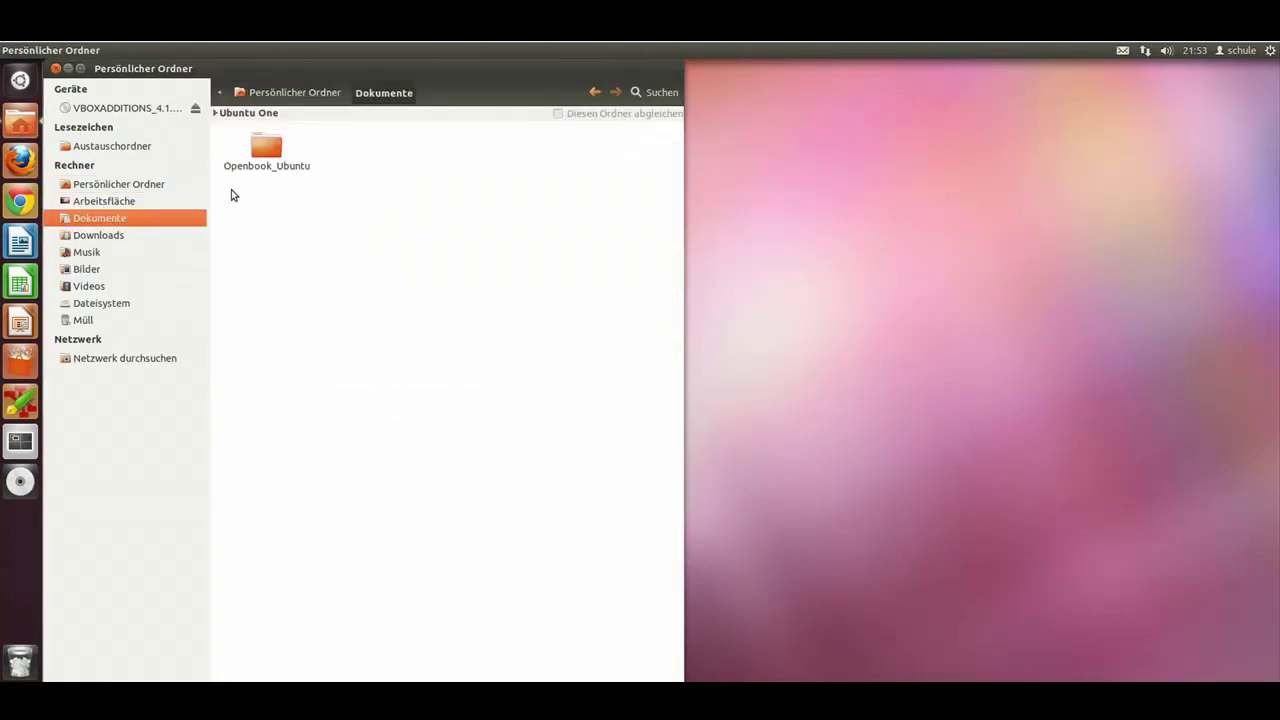
click(97, 241)
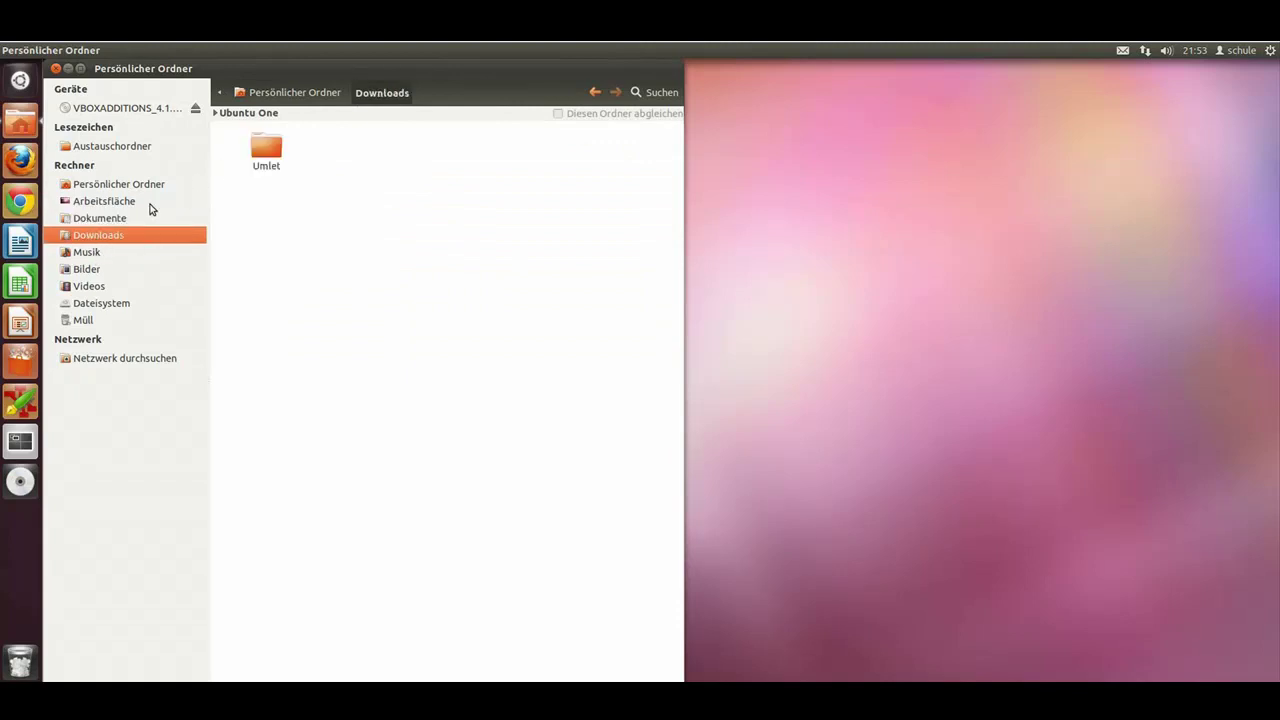
click(88, 254)
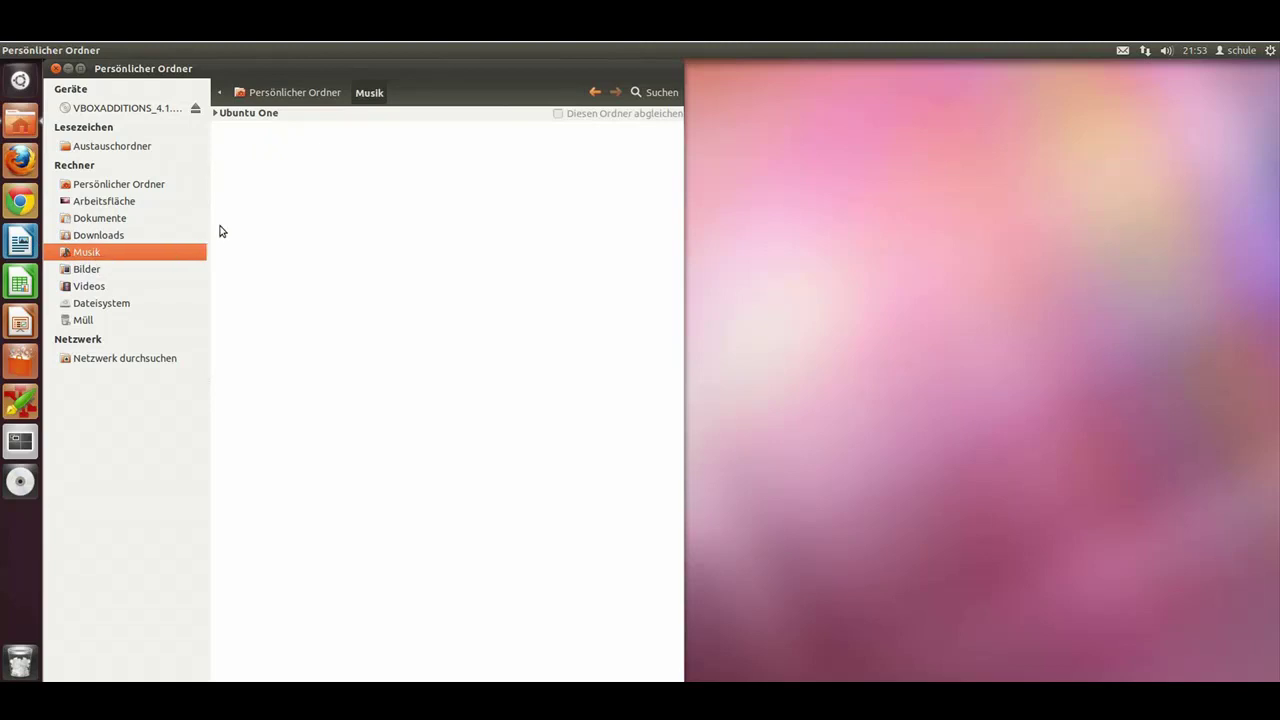
click(56, 68)
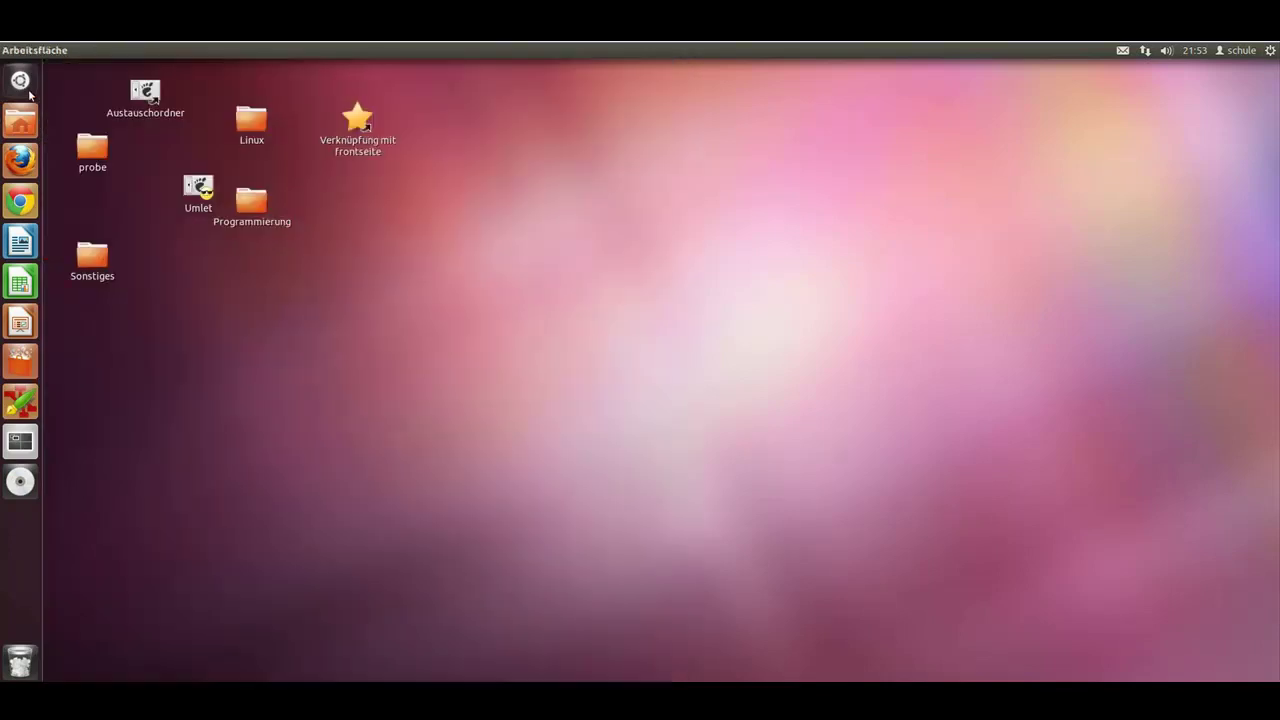
click(26, 86)
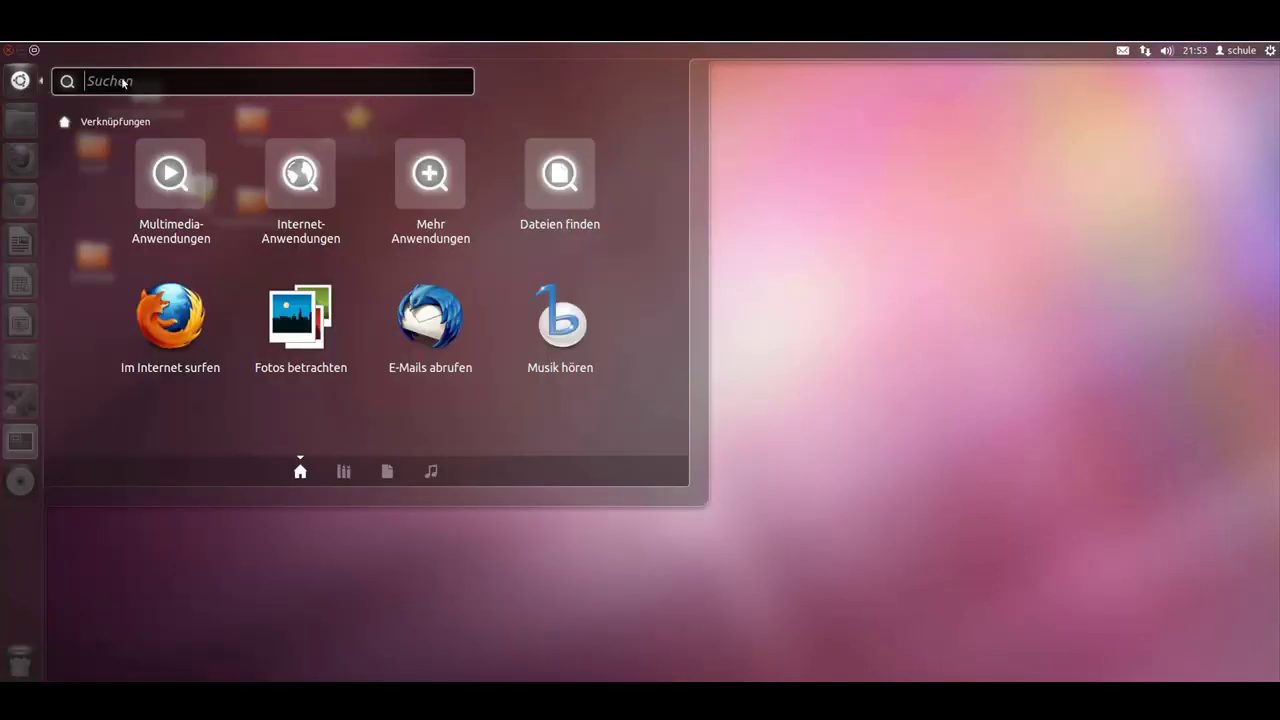
click(560, 176)
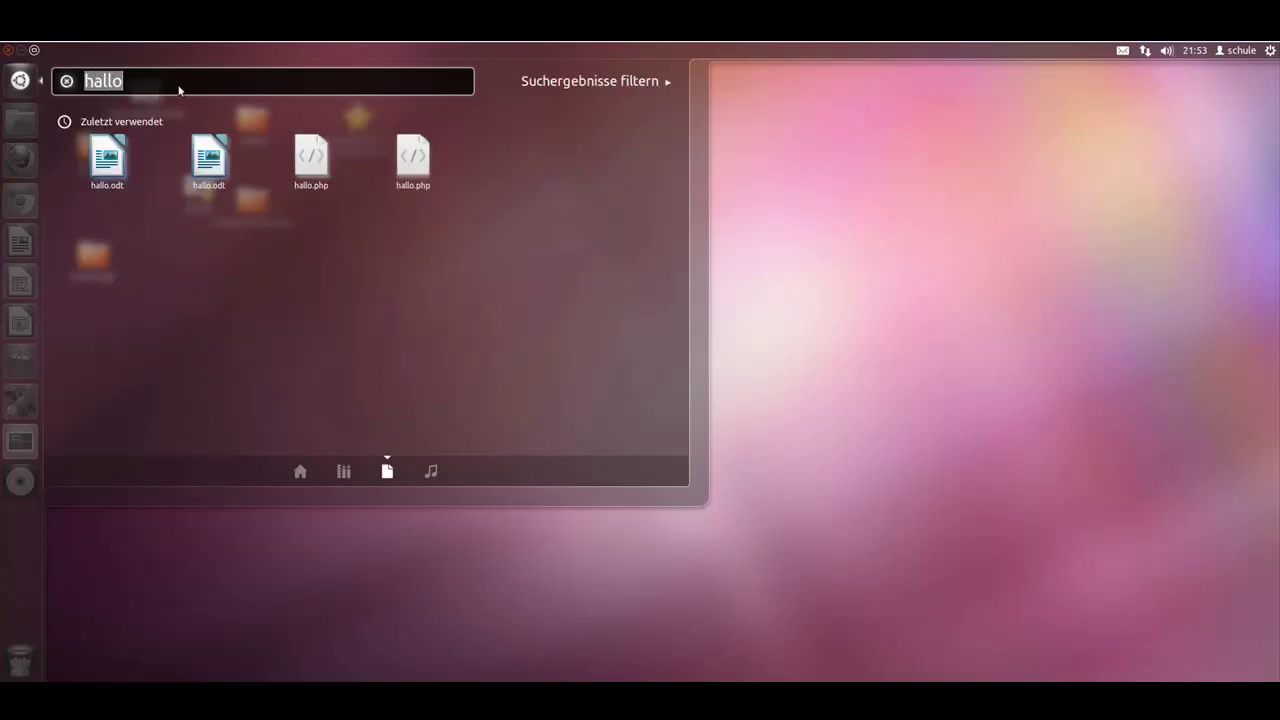
click(669, 82)
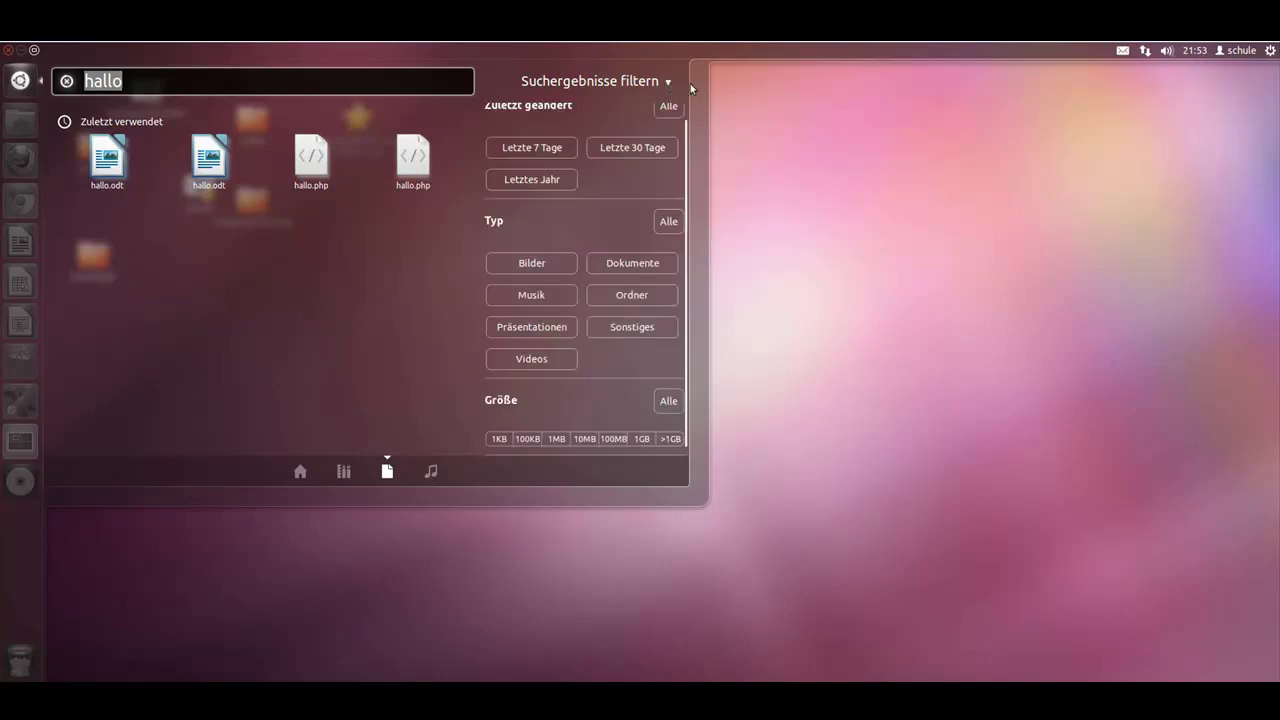
click(880, 124)
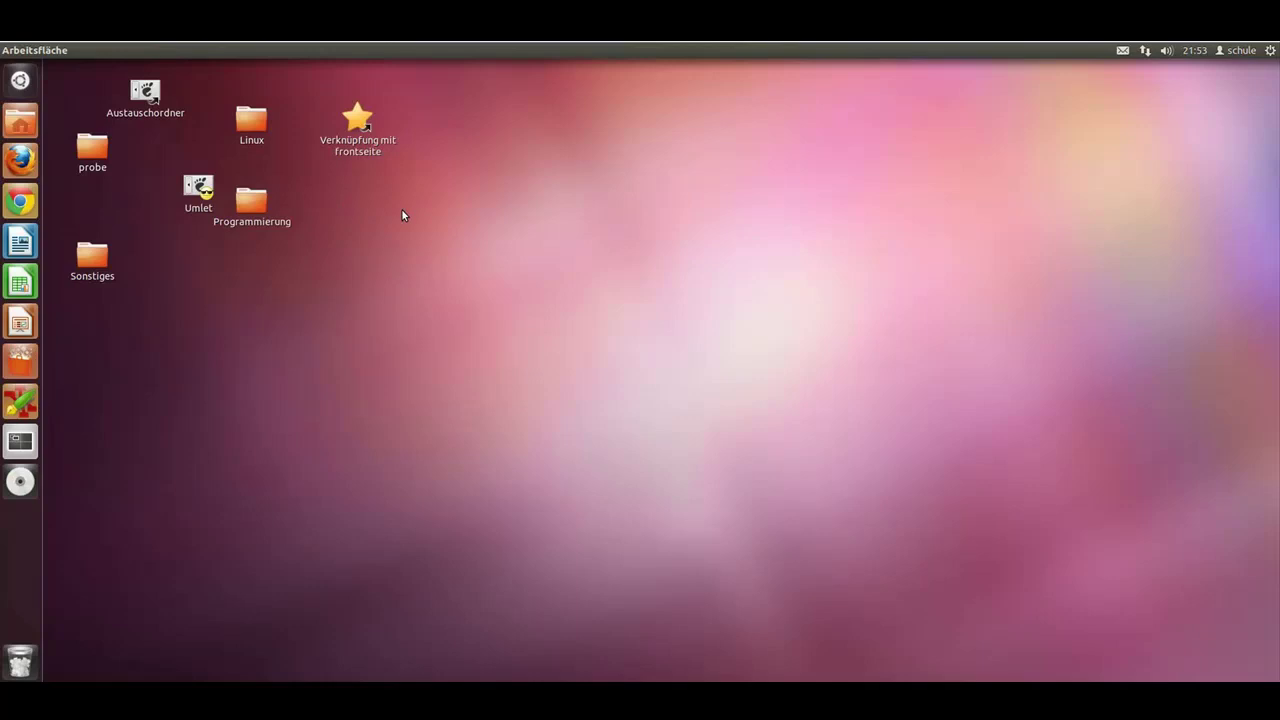
Step: Show the launcher shortcut numbers, close Firefox, and launch Zim with Super+8
key(super)
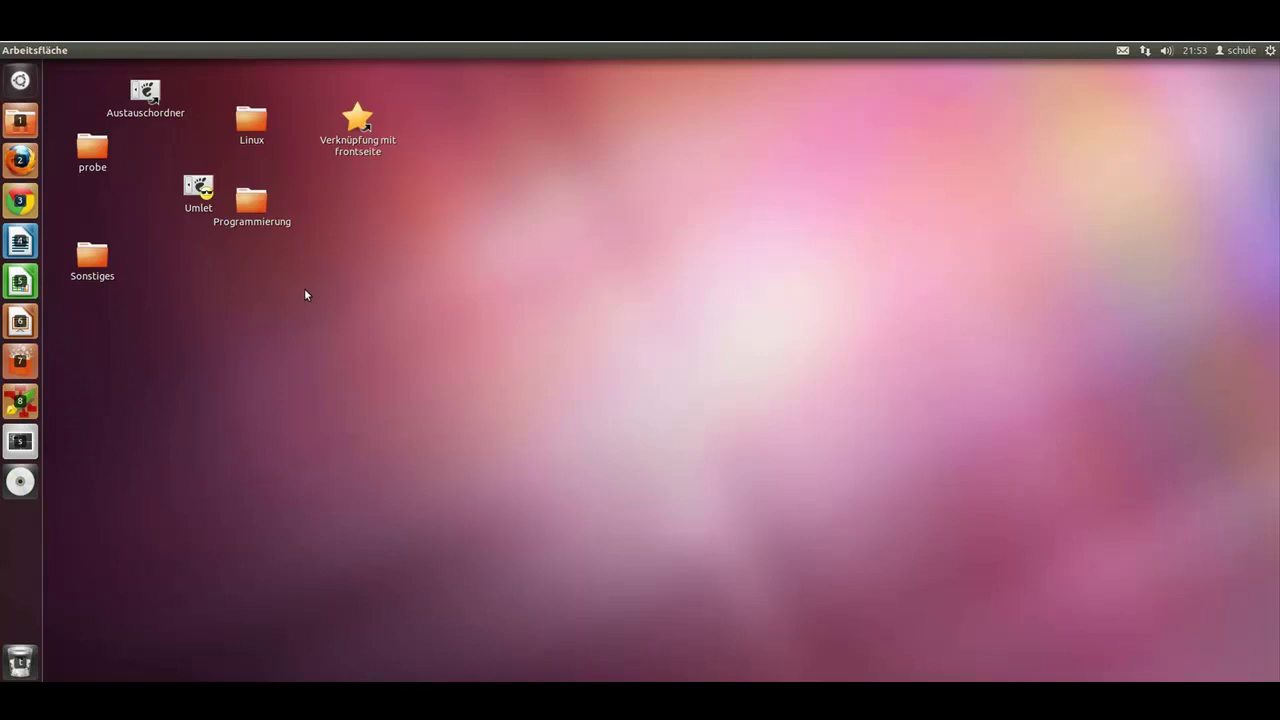
key(super)
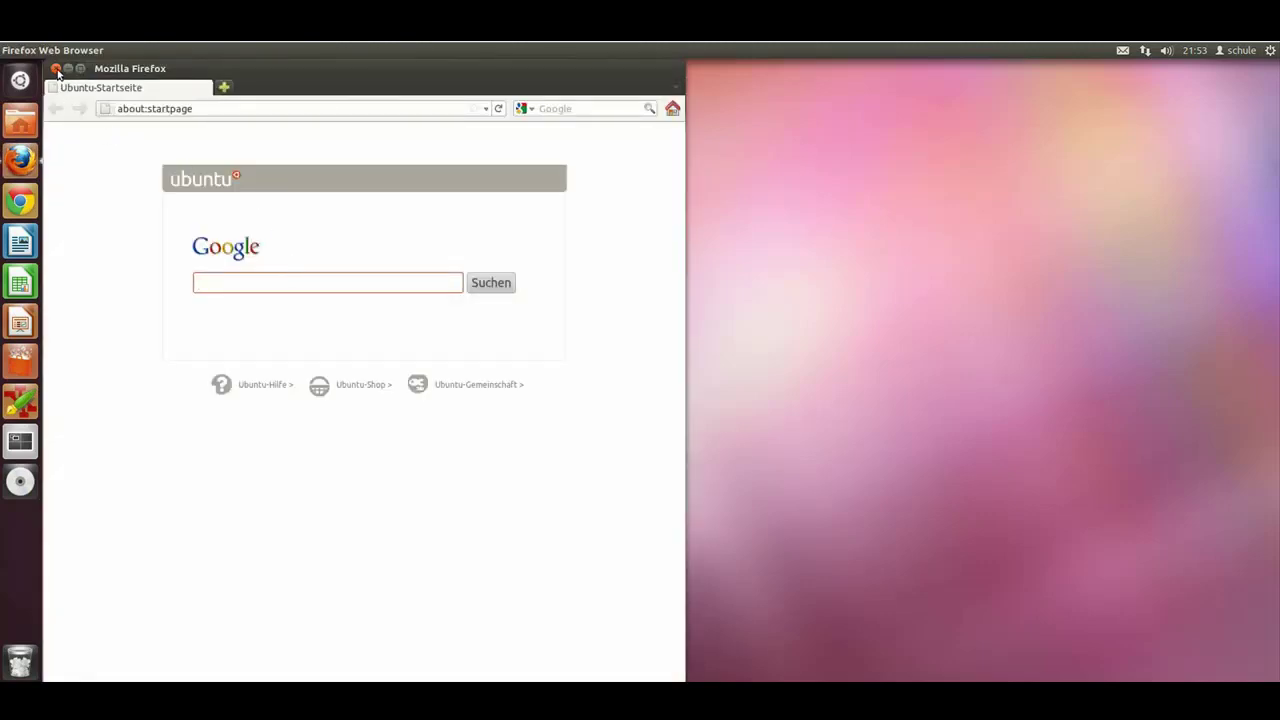
click(56, 69)
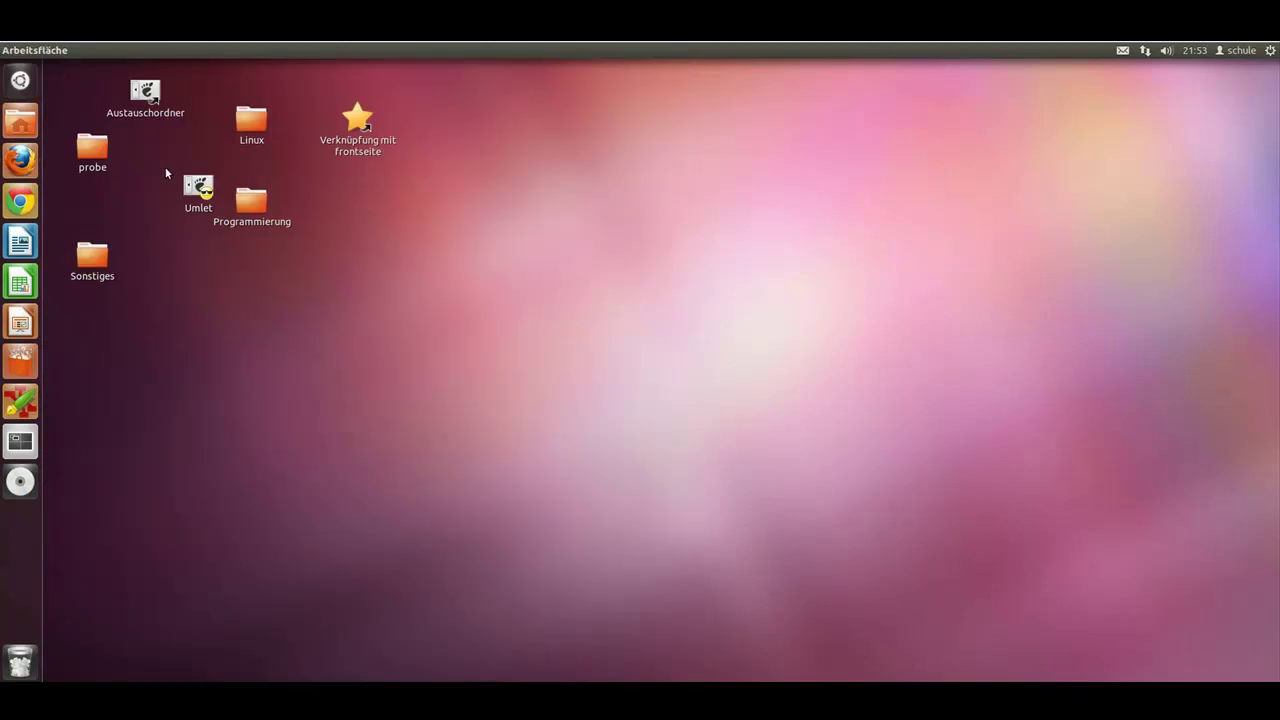
key(super)
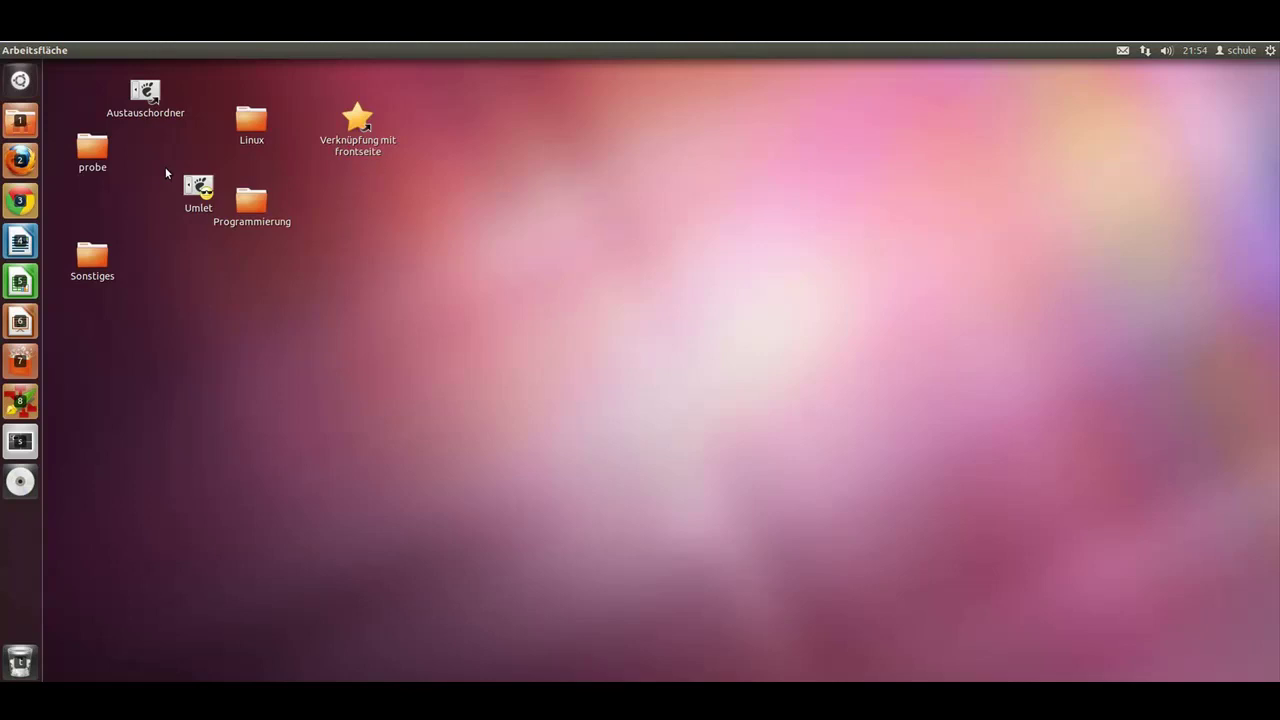
key(super+8)
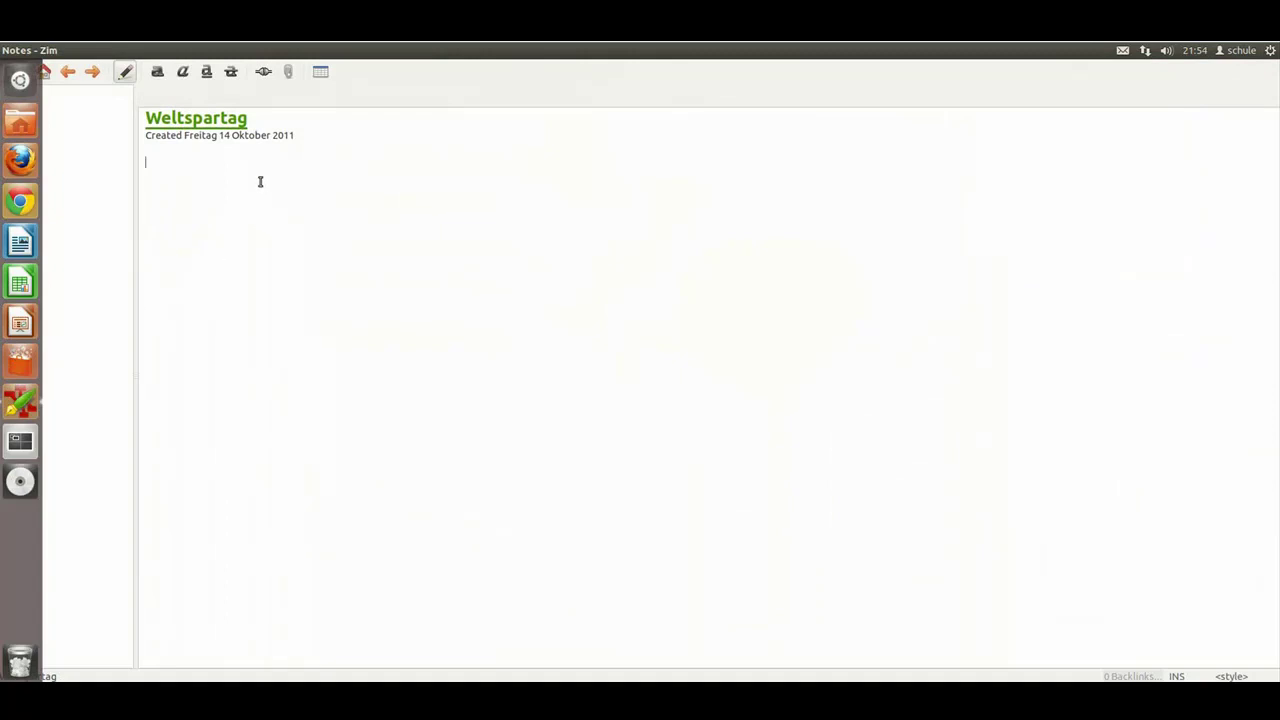
Step: Close the Zim window, returning to the desktop with its folder icons
click(9, 50)
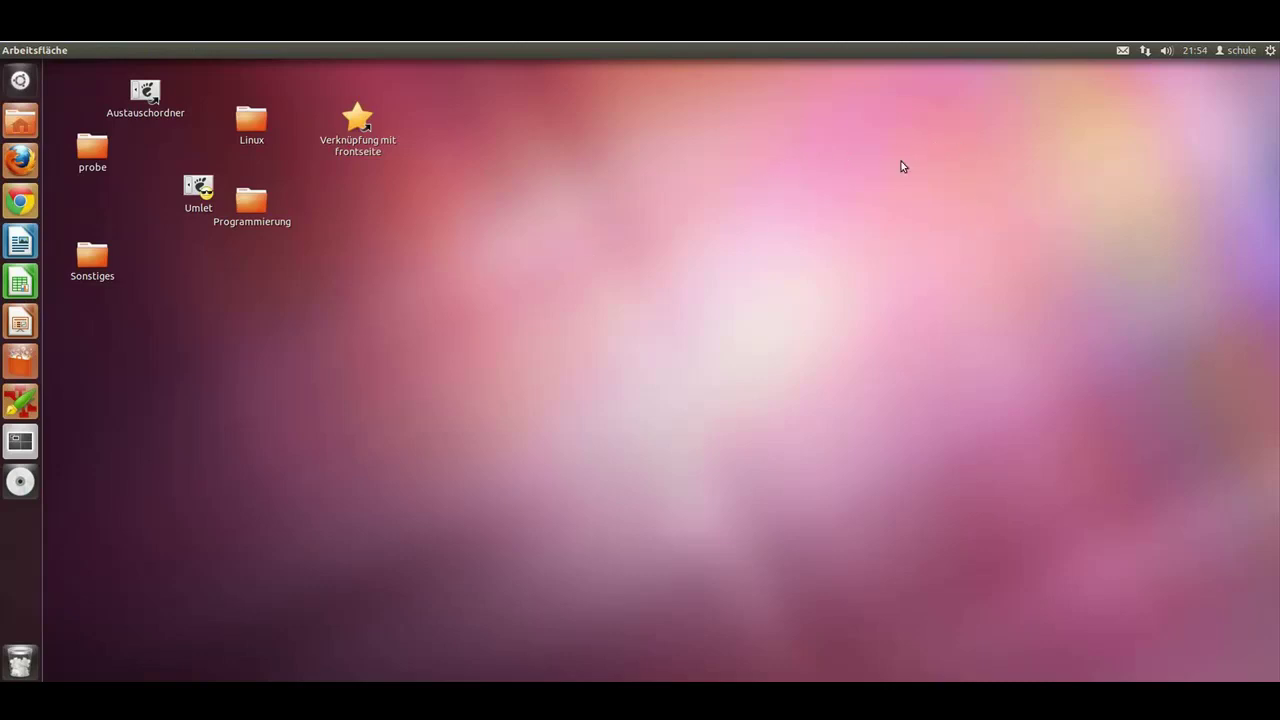
mouse_move(255, 50)
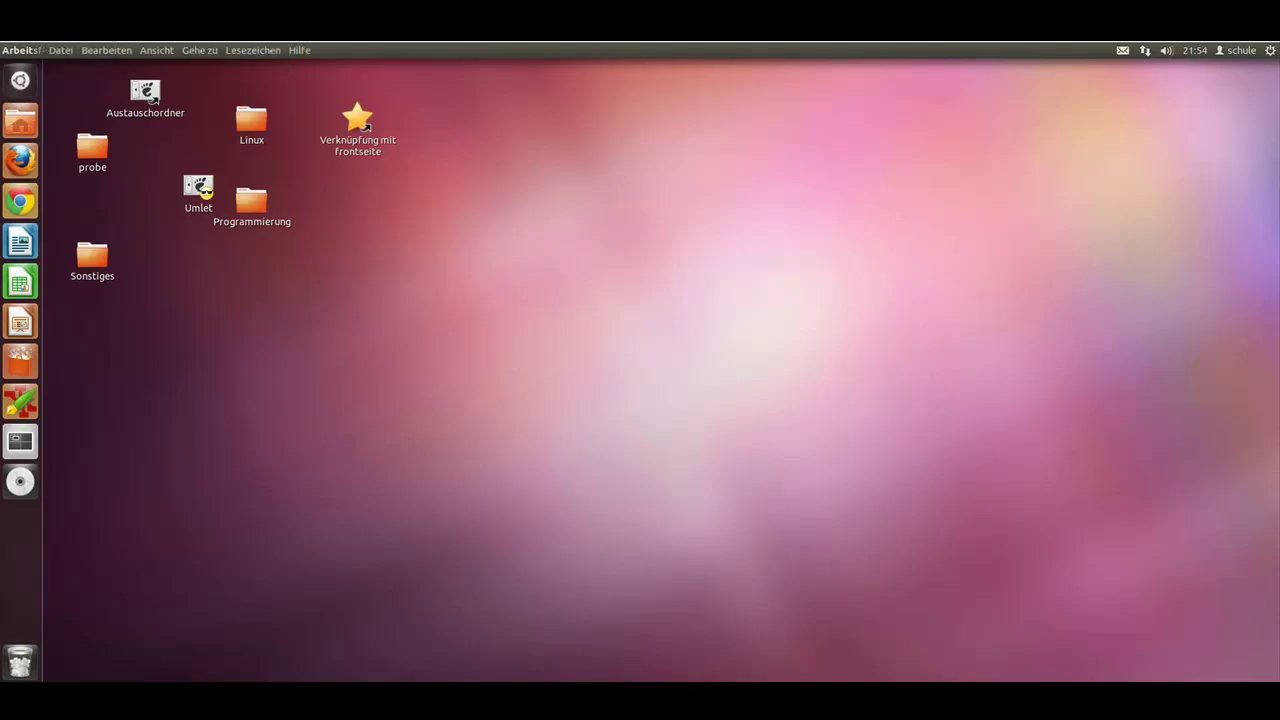